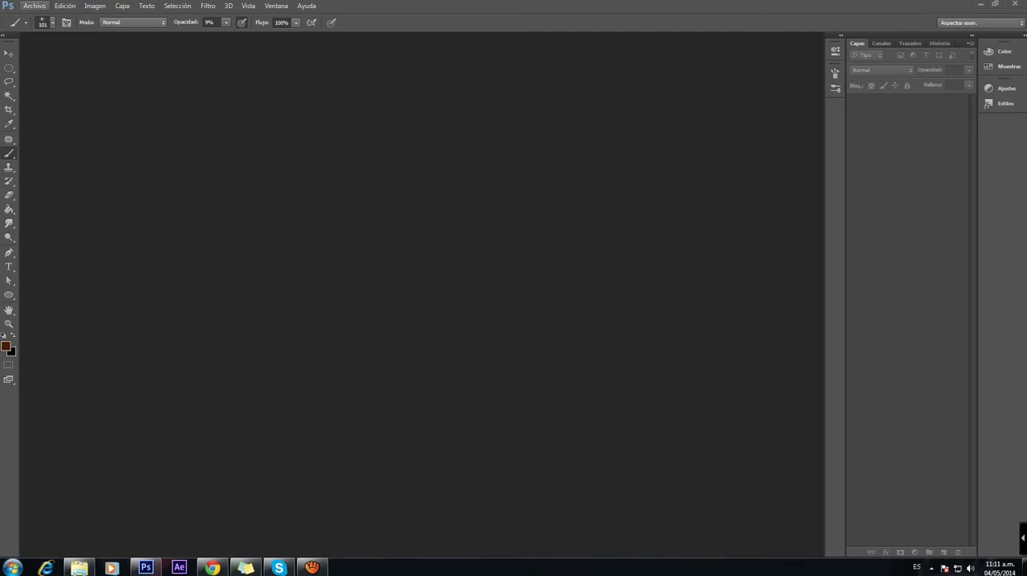
Step: Create a new document from the US Paper preset at Letter size, with the resolution set to 72 pixels per inch
left_click(35, 6)
mouse_move(65, 6)
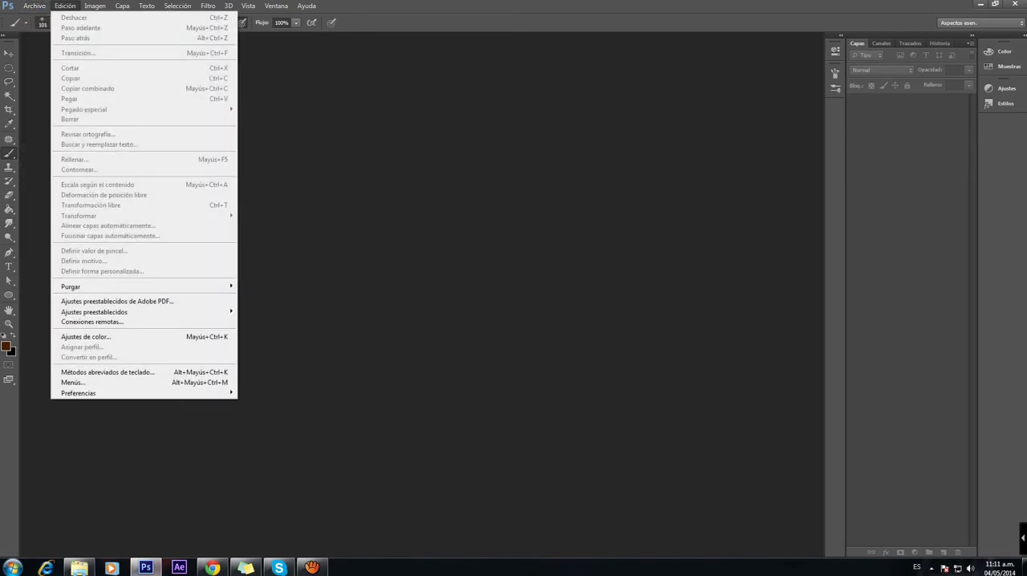
left_click(65, 5)
left_click(65, 5)
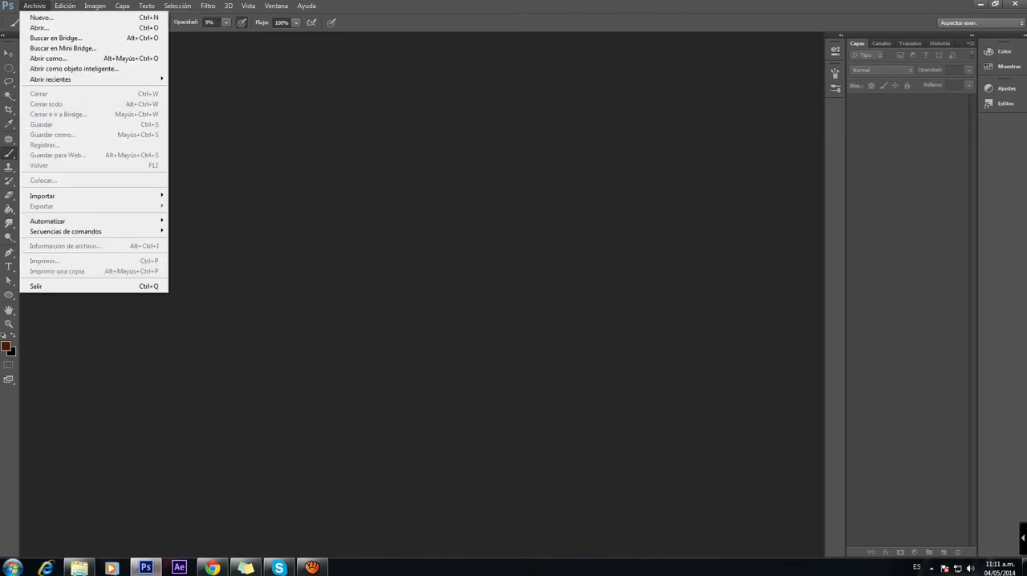
left_click(40, 18)
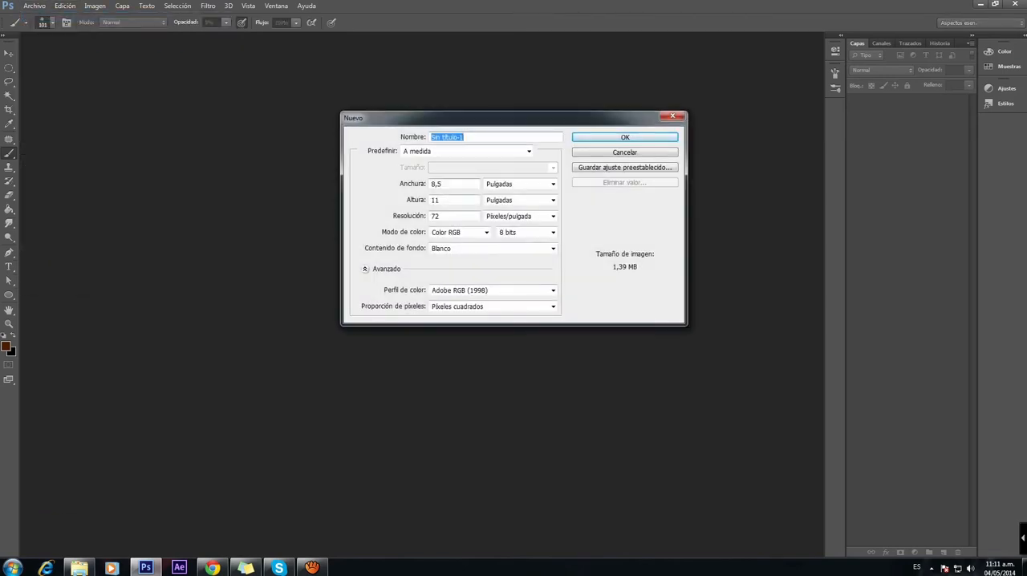
left_click(529, 151)
left_click(433, 187)
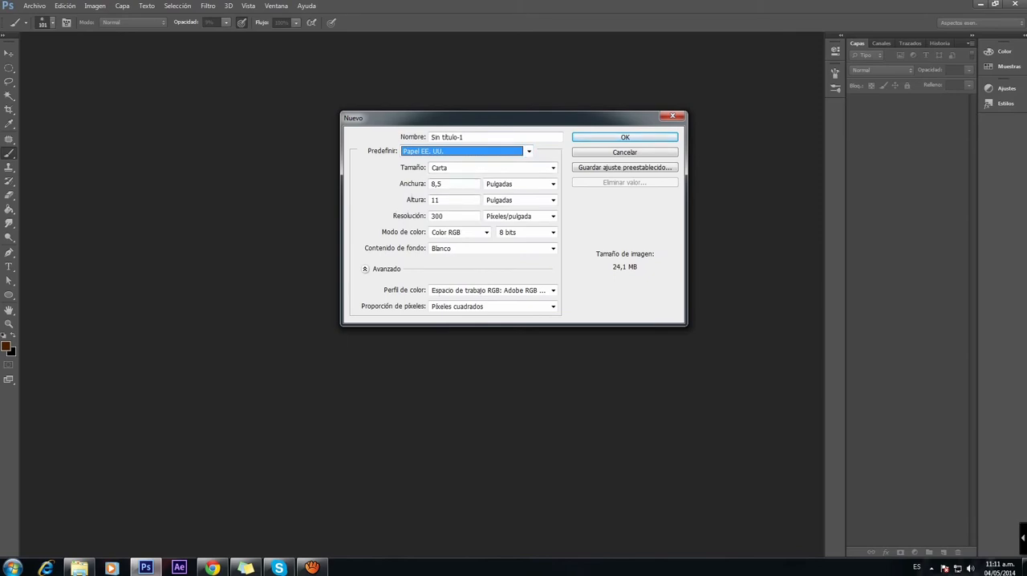
double_click(438, 216)
type("72")
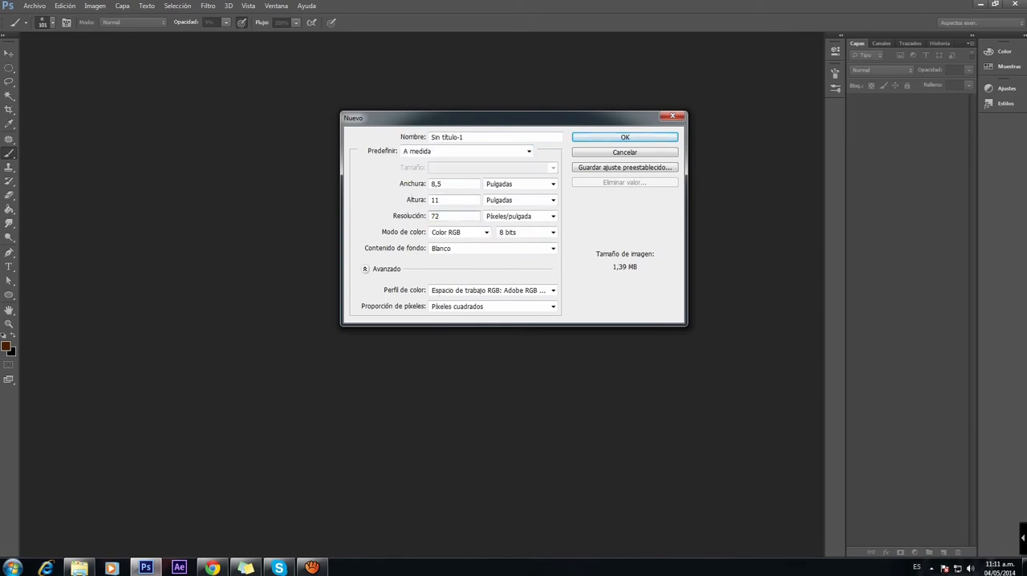
key("Return")
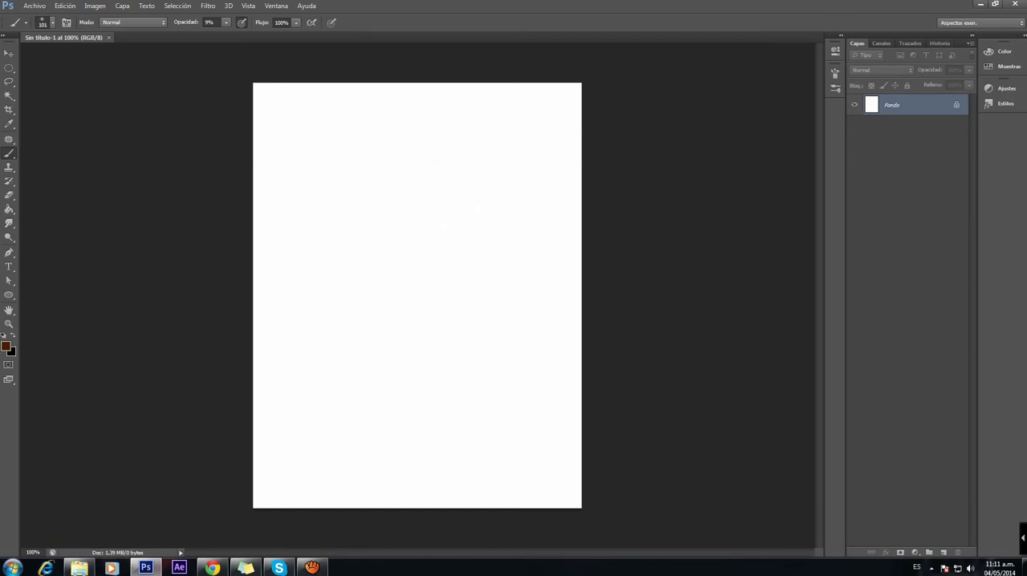
Step: Draw a large filled brown circle on a new layer with the Ellipse tool in Pixels mode and position it mid-page
left_click(9, 295)
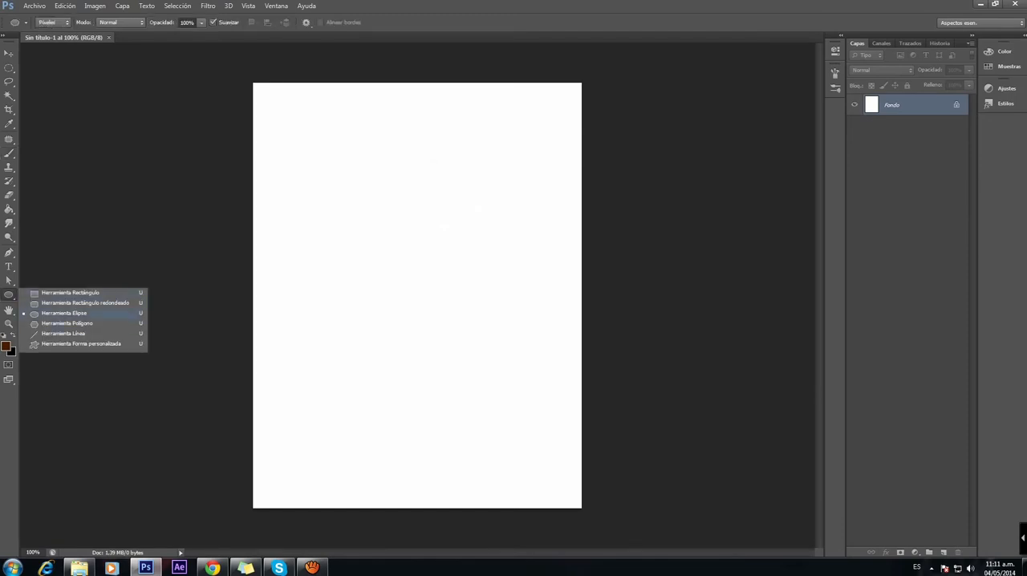
left_click(65, 314)
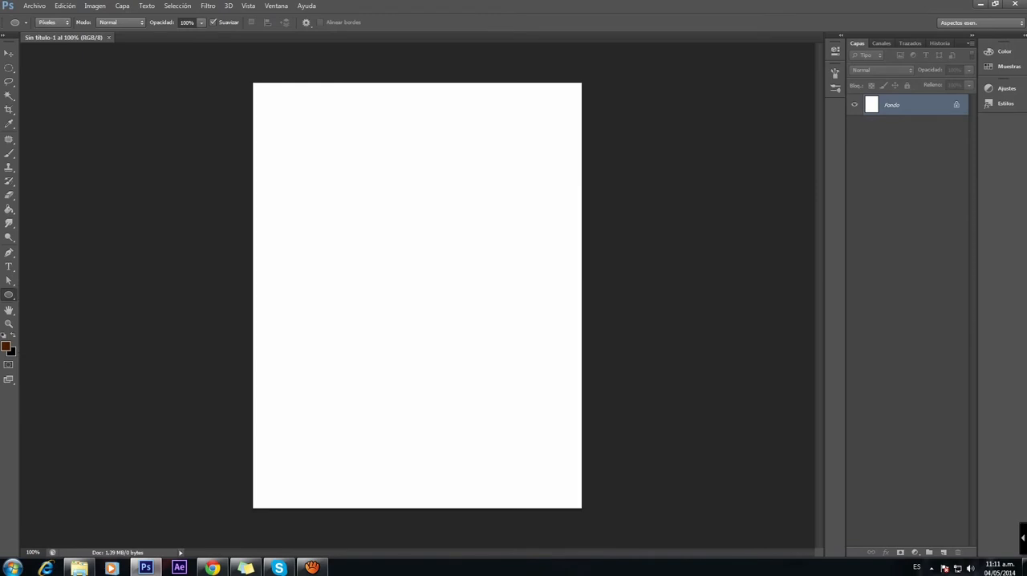
left_click(53, 22)
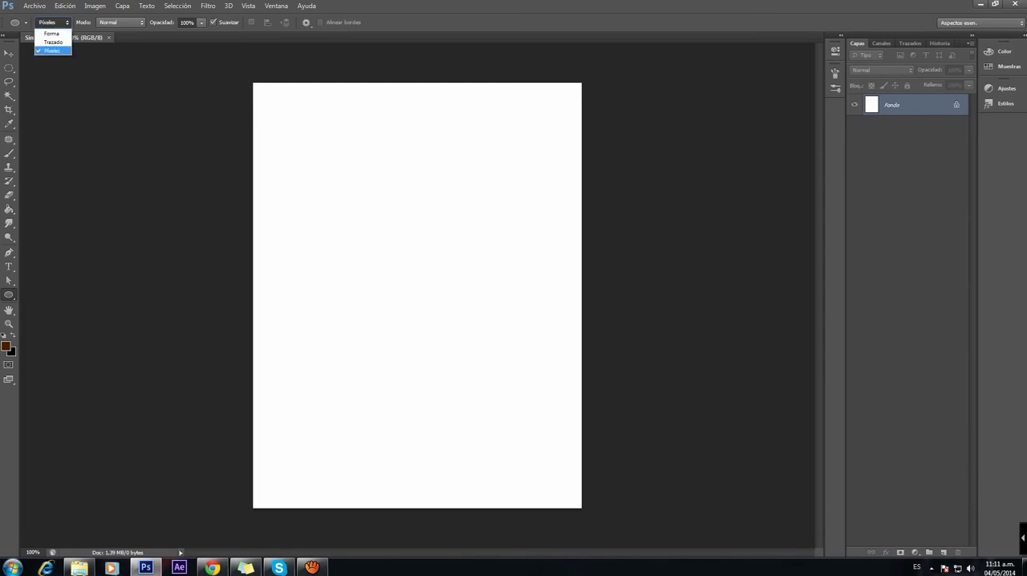
left_click(52, 50)
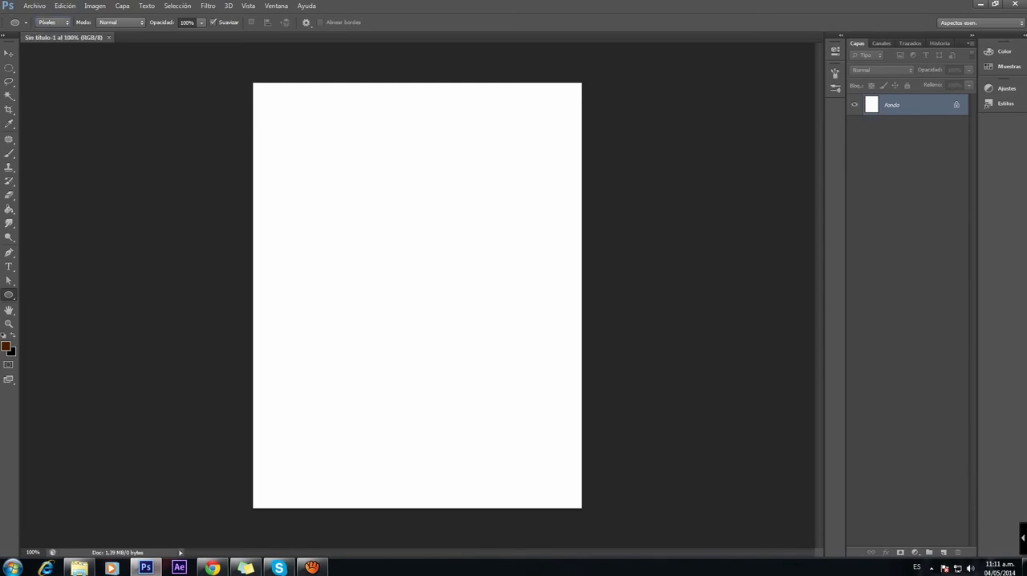
left_click_drag(332, 226, 489, 383)
key("ctrl+z")
left_click(944, 552)
left_click_drag(330, 201, 511, 380)
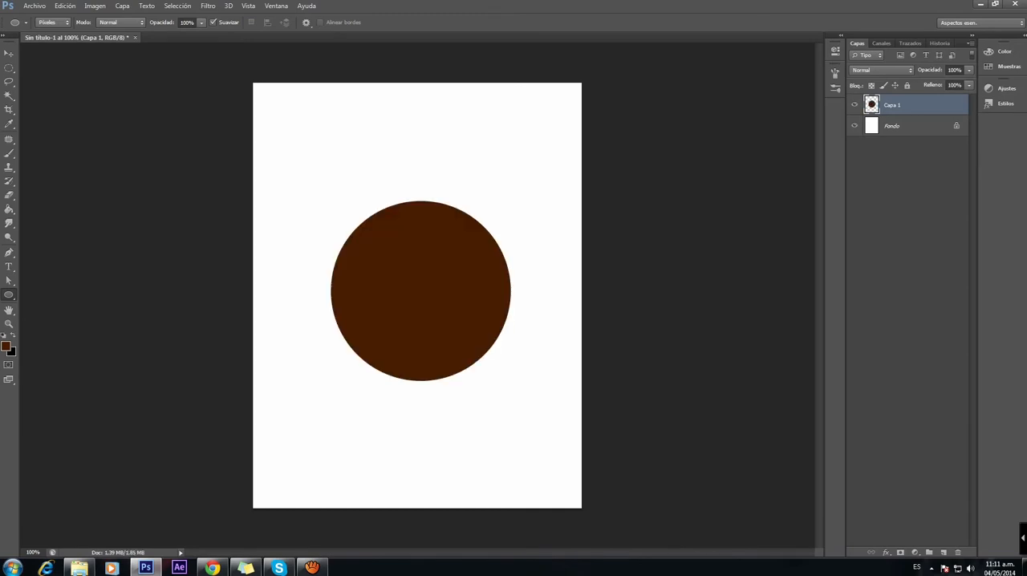
key("v")
left_click_drag(479, 268, 464, 281)
Step: Choose a light orange foreground color and fill the circle with the Paint Bucket
left_click(5, 346)
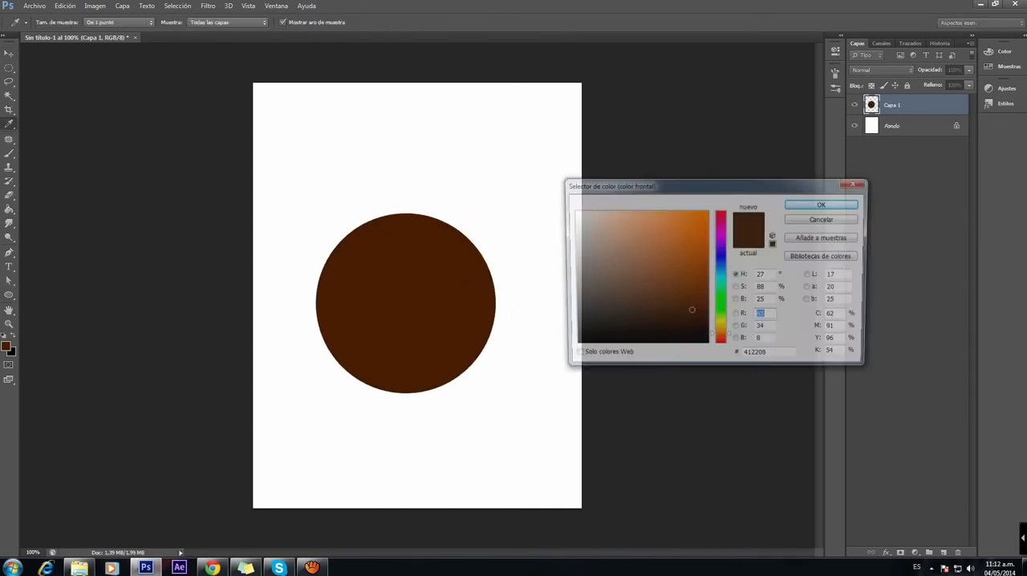
left_click_drag(655, 250, 658, 229)
key("Return")
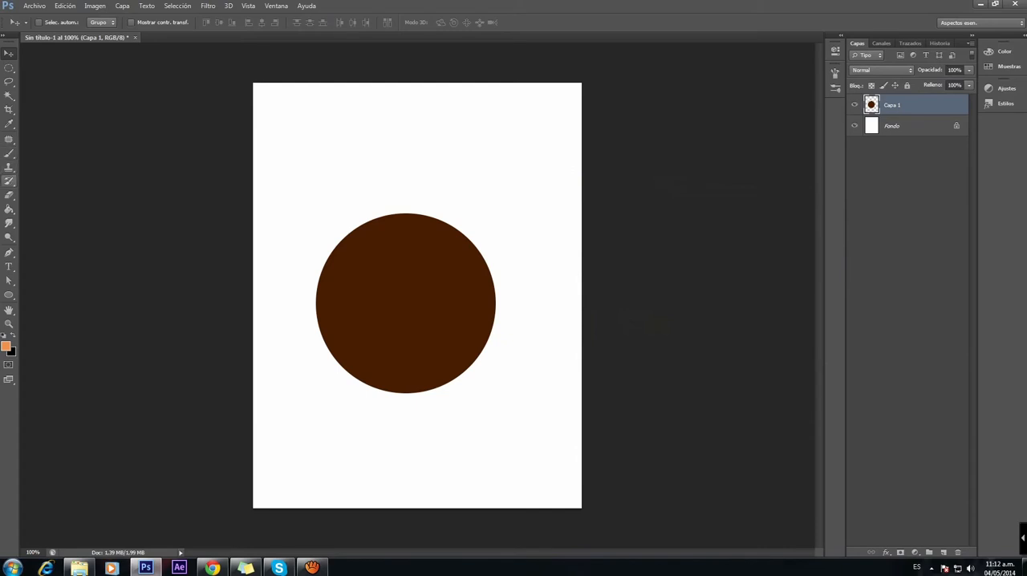
left_click(9, 209)
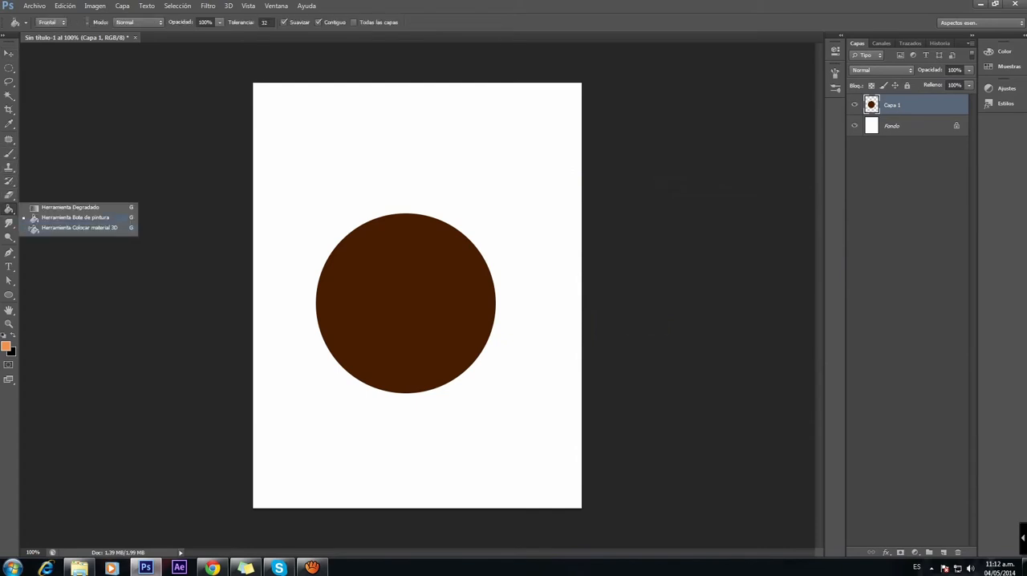
left_click(76, 218)
left_click(366, 302)
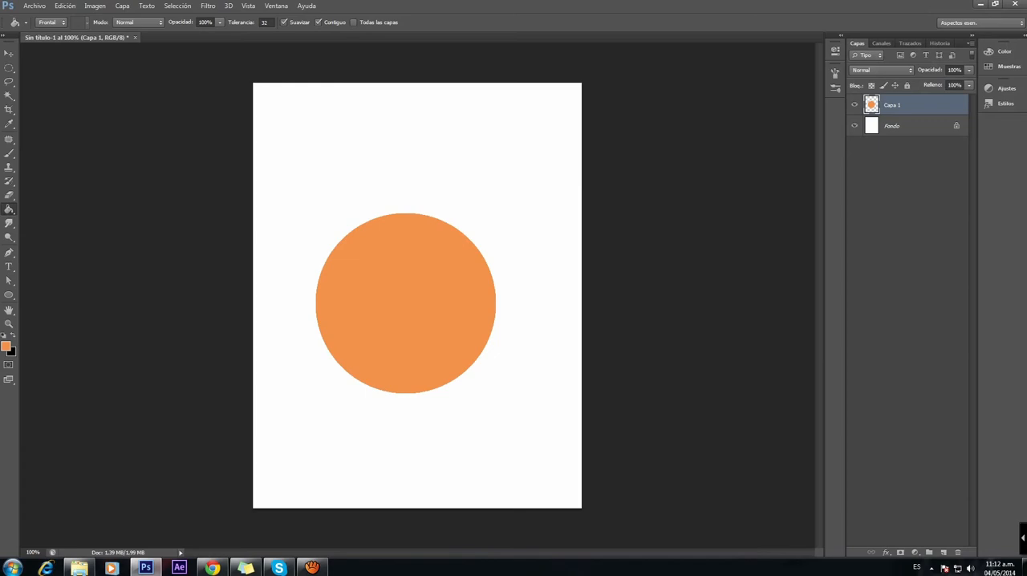
Step: Change the foreground color to a sandy tan and refill the circle with it
left_click(6, 345)
left_click_drag(641, 224, 625, 219)
left_click(829, 205)
left_click(5, 346)
left_click(615, 237)
left_click_drag(720, 338, 721, 332)
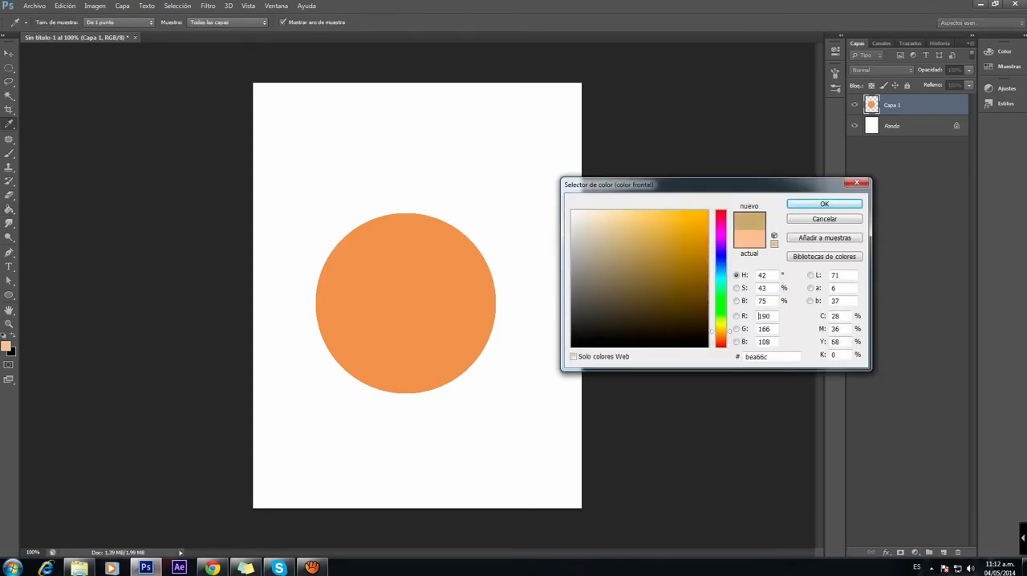
left_click(824, 204)
left_click(405, 303)
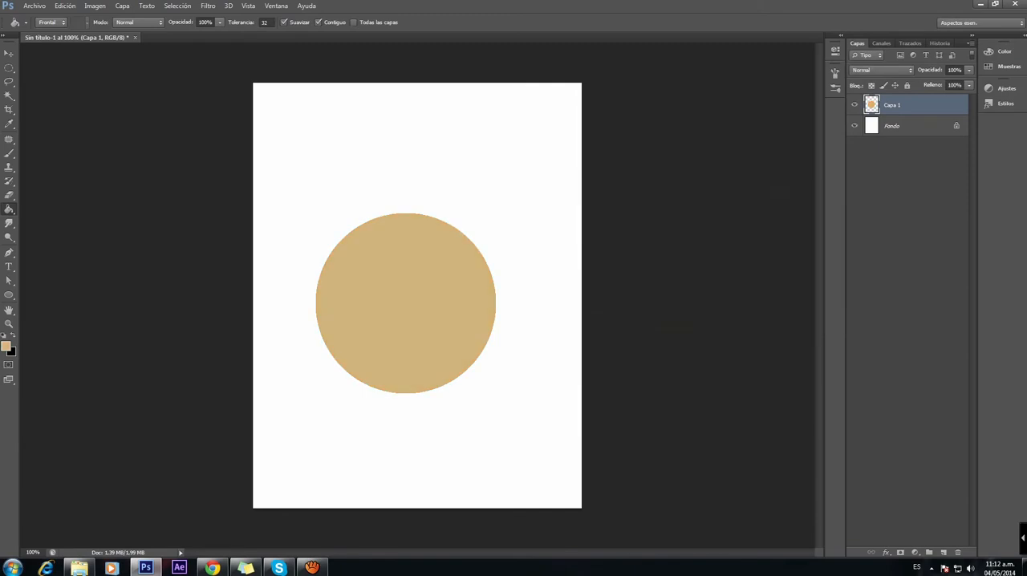
Step: Rename the circle's layer as Esfera
double_click(892, 105)
type("Esfera")
key("Return")
Step: Add a new layer named "Volumen general" above Esfera and turn it into a clipping mask
left_click(944, 553)
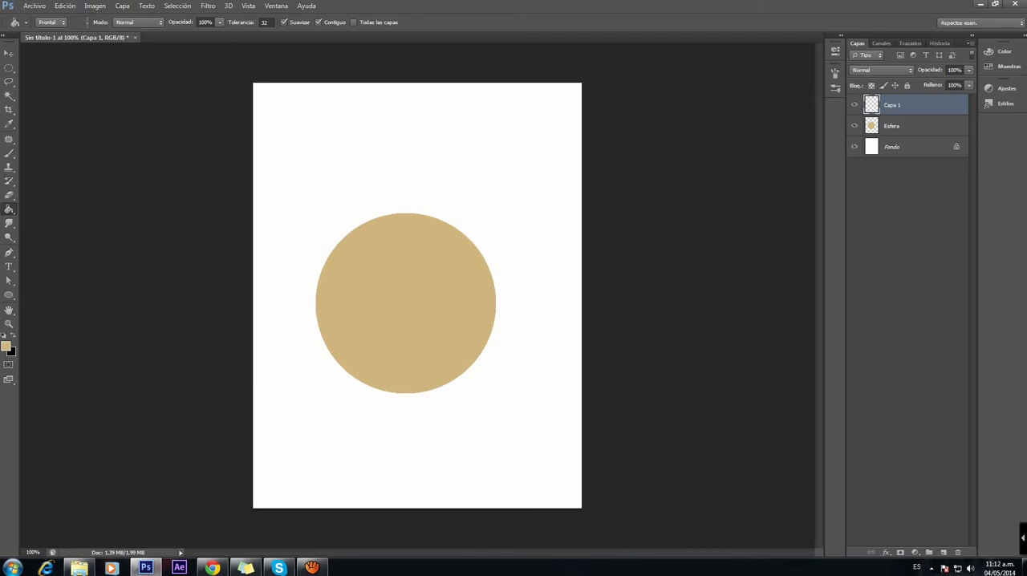
double_click(892, 105)
type("Volumen general")
key("Return")
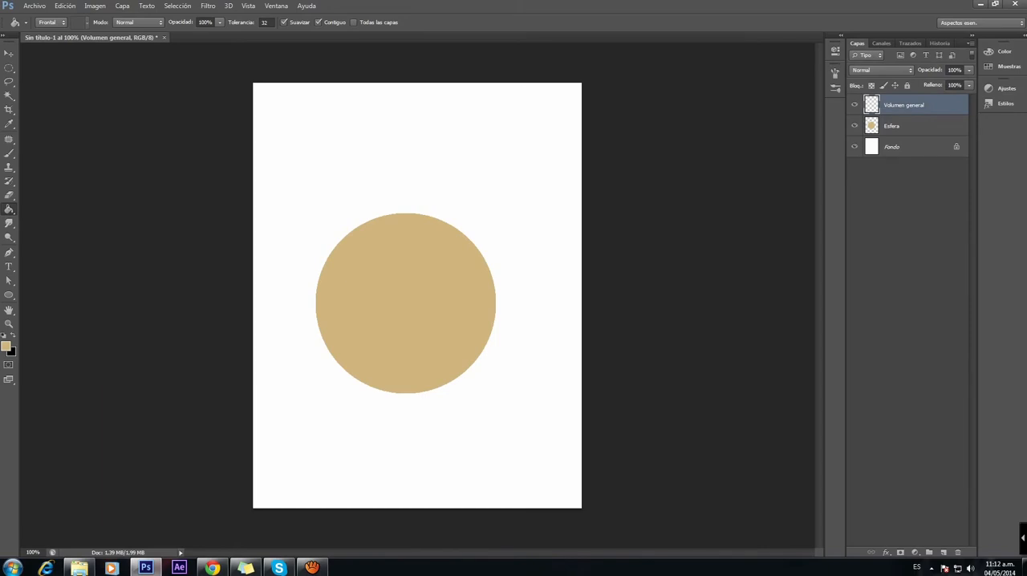
right_click(906, 105)
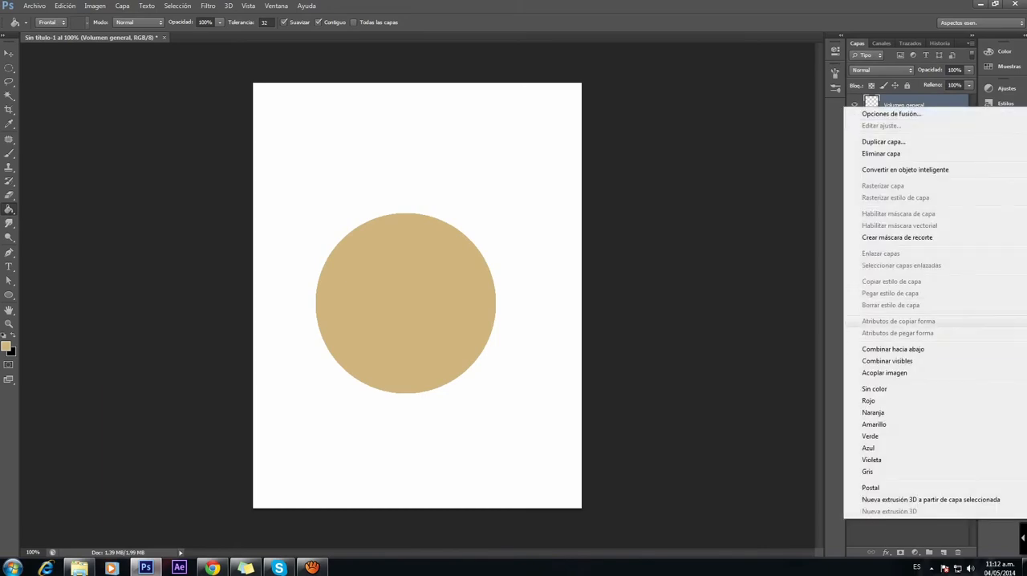
left_click(897, 237)
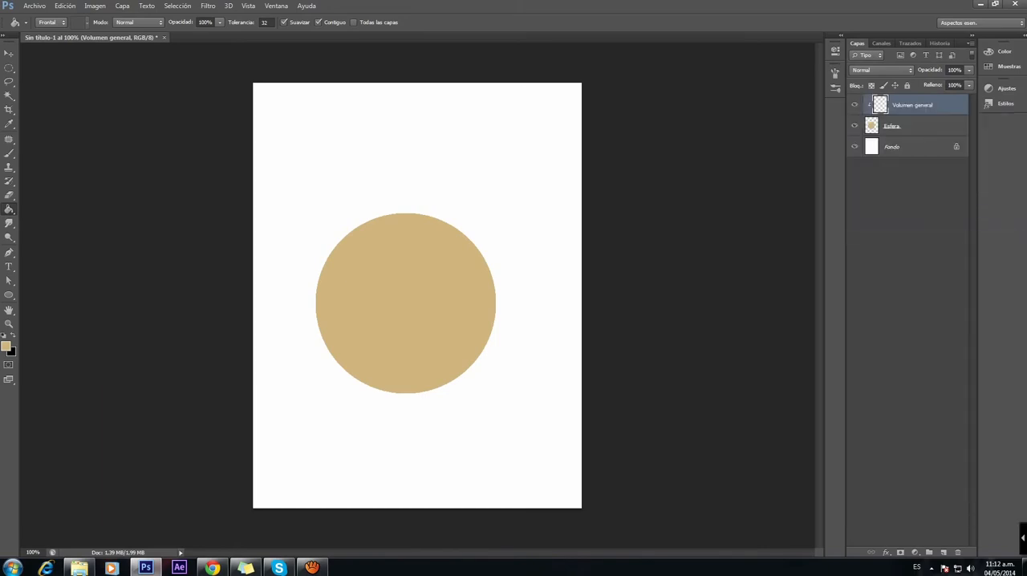
Step: Switch to the Brush tool, choose the soft round preset with 0% hardness, and check its tip settings
left_click(219, 21)
key("b")
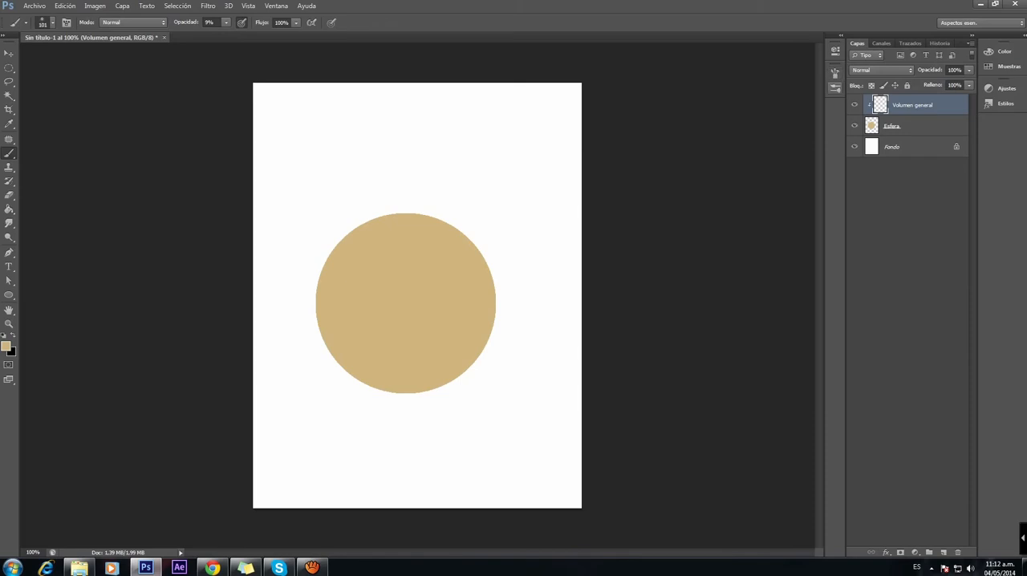
left_click(836, 88)
scroll(634, 305, "up", 3)
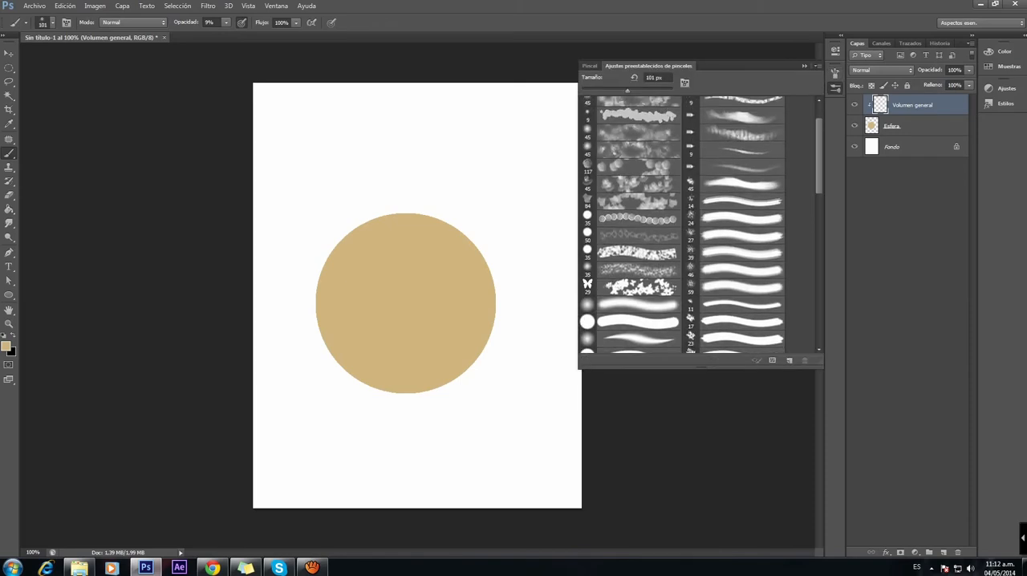
scroll(634, 225, "down", 2)
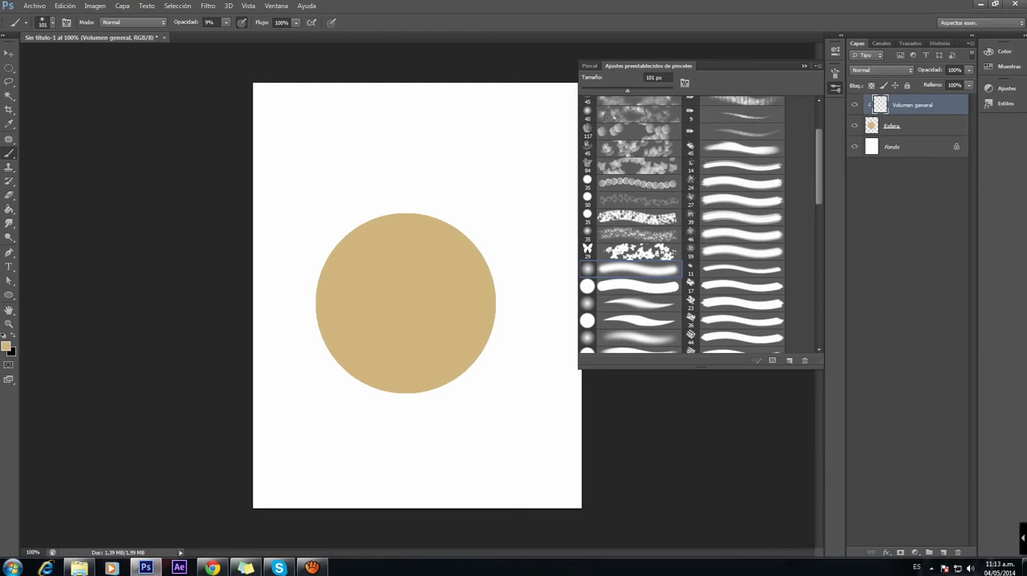
left_click(836, 73)
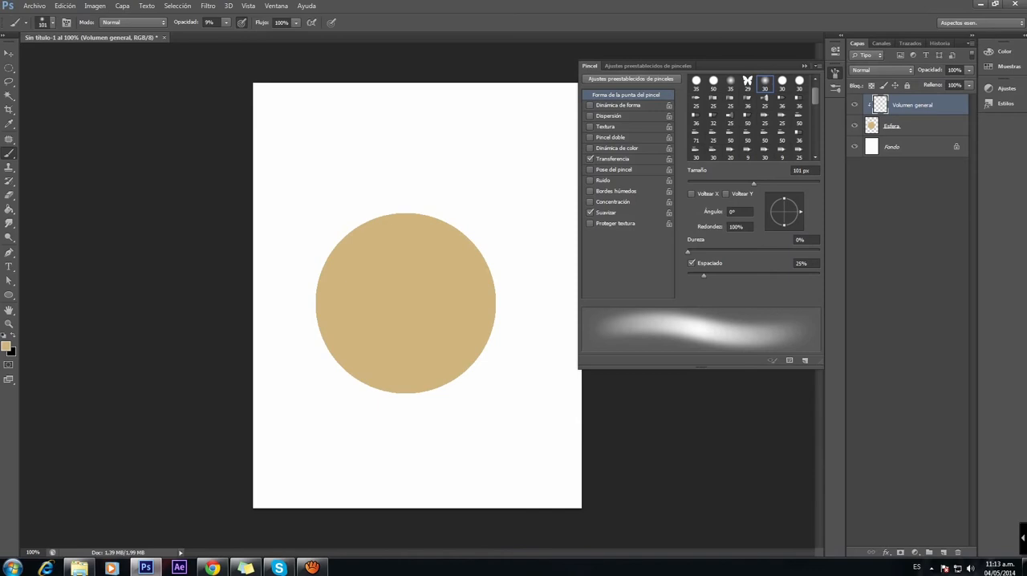
left_click(805, 67)
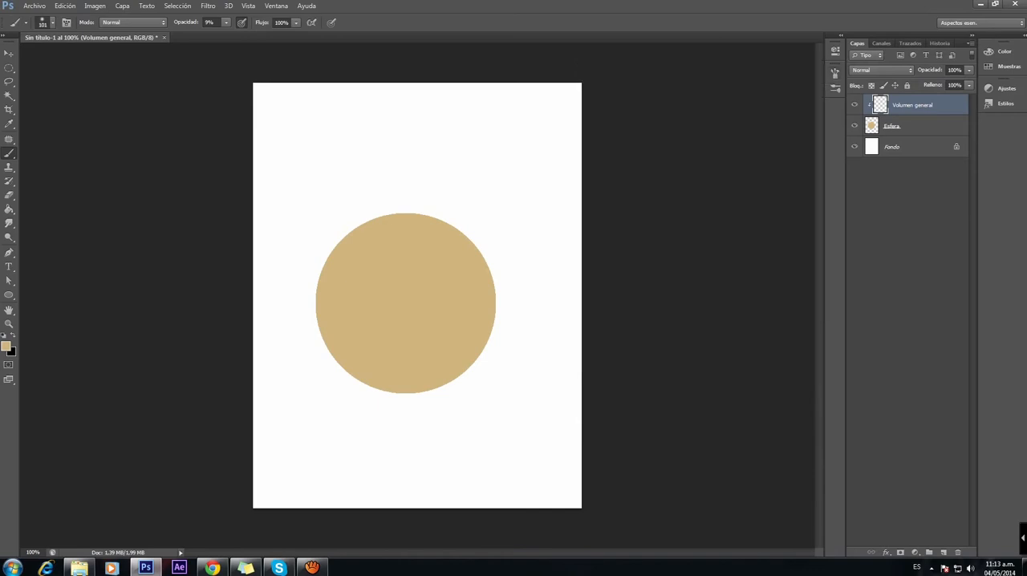
Step: Set the foreground color to a very dark reddish brown for painting the sphere's shadow
left_click(6, 347)
mouse_move(619, 239)
left_mouse_down()
mouse_move(616, 280)
mouse_move(617, 237)
left_mouse_up()
mouse_move(721, 331)
left_mouse_down()
mouse_move(721, 341)
mouse_move(704, 314)
left_mouse_up()
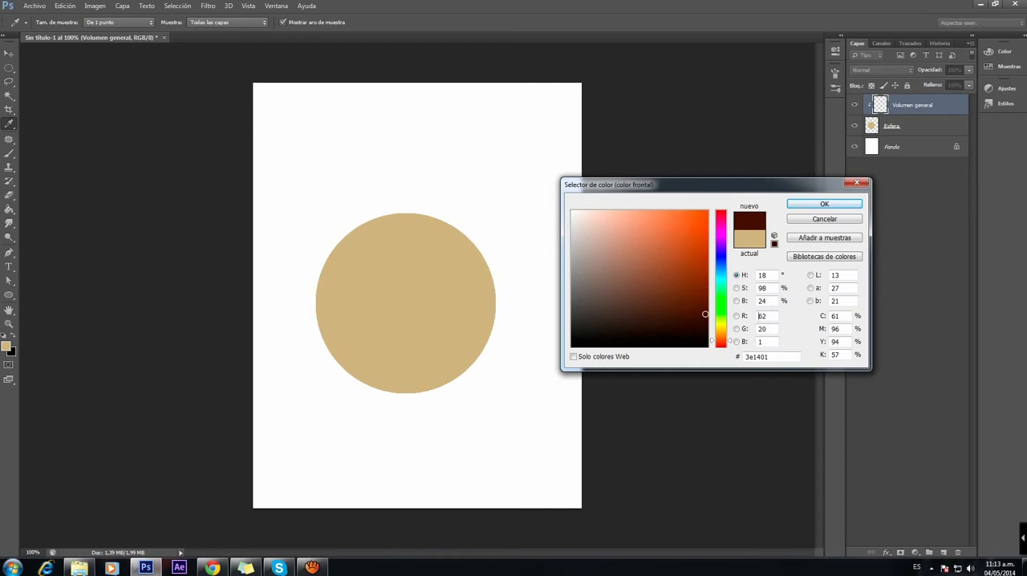
left_click_drag(705, 315, 706, 321)
key("Return")
key("b")
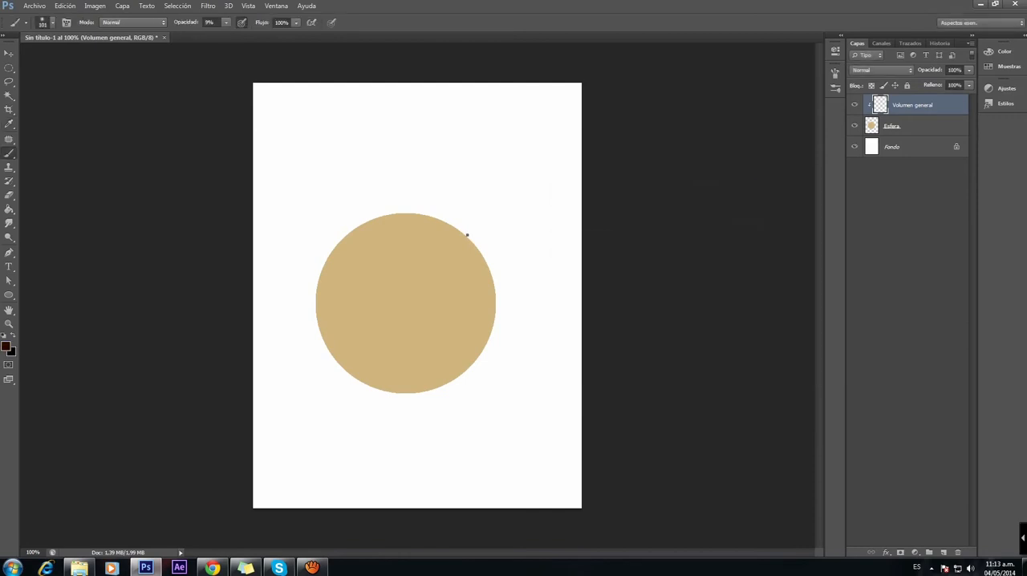
Step: Set the brush size to 145 px and its opacity to 13%, undoing the trial stroke on the circle
right_click(467, 235)
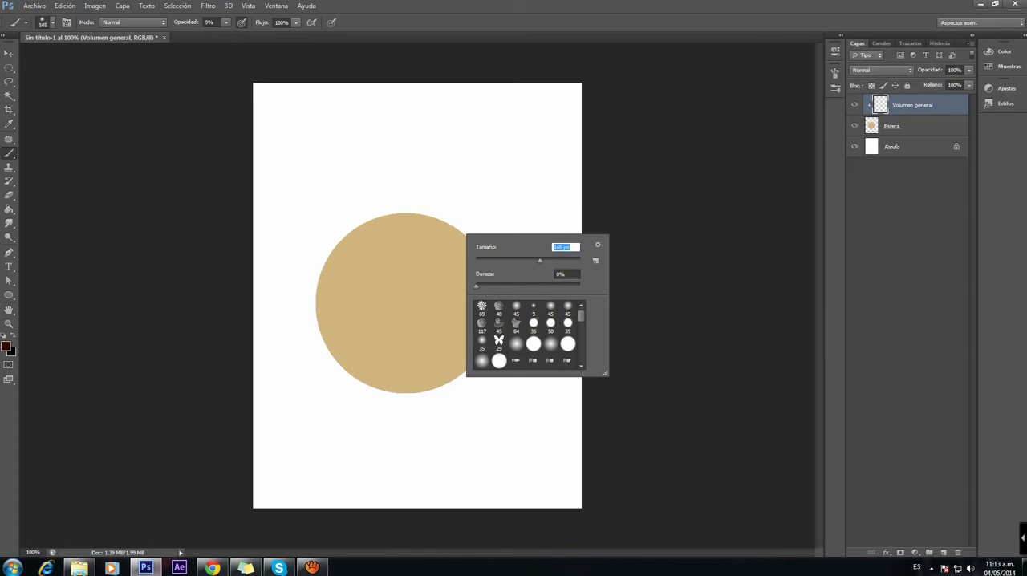
left_click_drag(472, 239, 490, 282)
key("ctrl+z")
left_click(227, 23)
left_click_drag(225, 35, 228, 35)
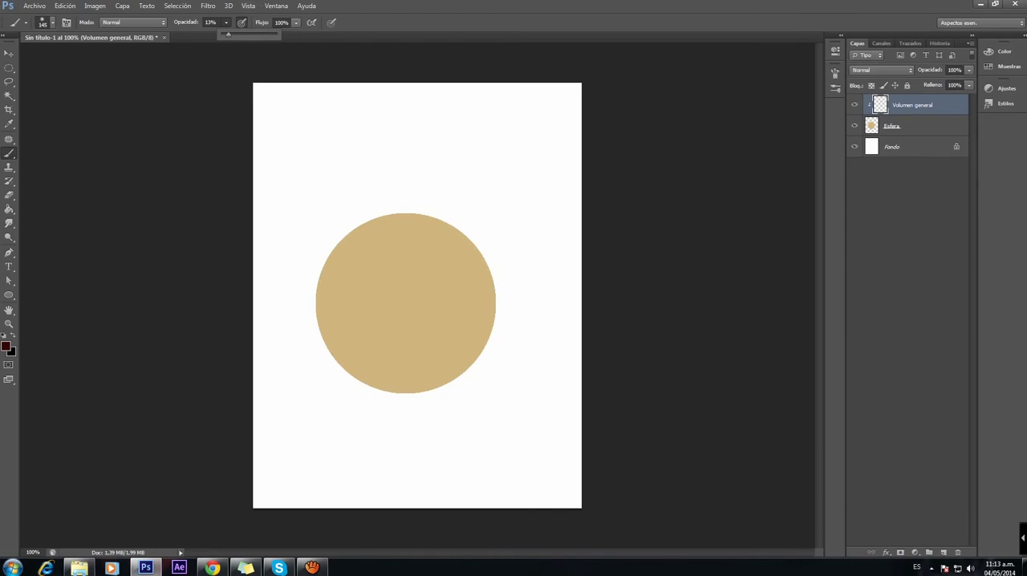
Step: Build up dark shading along the sphere's right and lower edges with layered soft strokes on the Volumen general layer
mouse_move(495, 247)
left_mouse_down()
mouse_move(491, 339)
mouse_move(426, 395)
left_mouse_up()
mouse_move(468, 233)
left_mouse_down()
mouse_move(476, 263)
mouse_move(401, 394)
left_mouse_up()
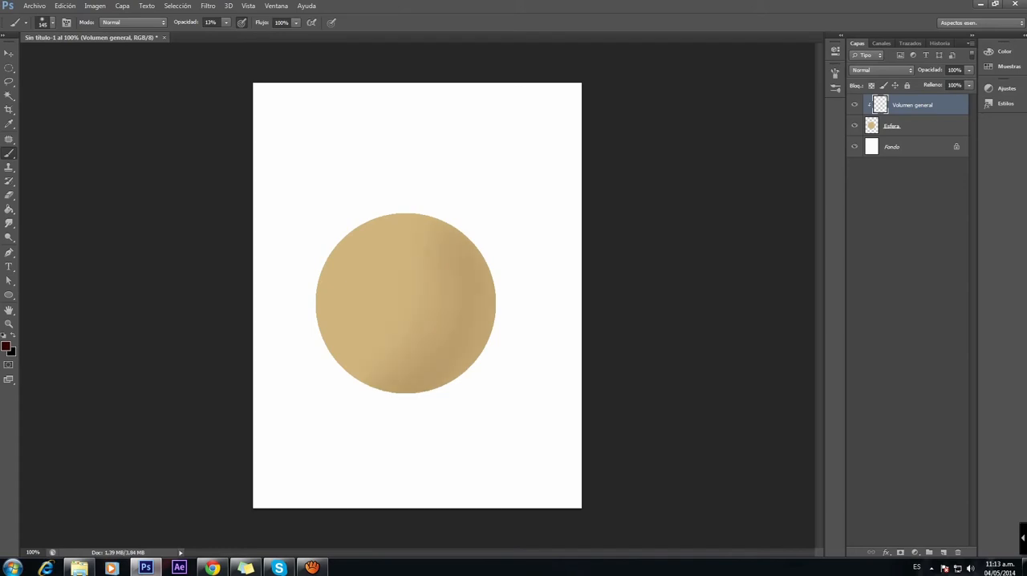
mouse_move(491, 277)
left_mouse_down()
mouse_move(475, 352)
mouse_move(424, 395)
left_mouse_up()
left_click_drag(493, 297, 448, 381)
left_click_drag(489, 271, 422, 385)
left_click_drag(488, 257, 368, 389)
left_click_drag(492, 301, 436, 384)
left_click_drag(485, 311, 425, 389)
left_click_drag(491, 302, 425, 386)
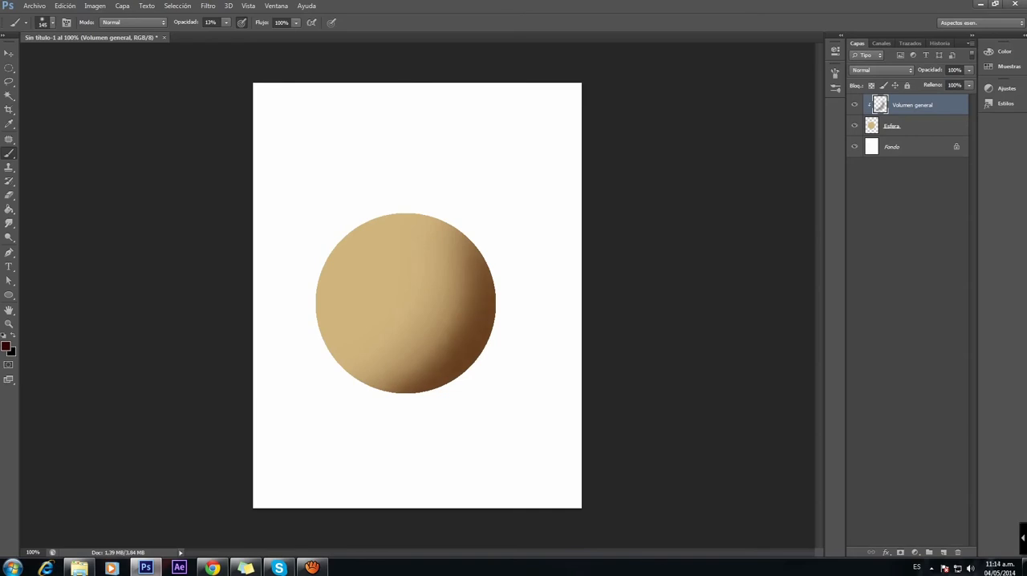
mouse_move(480, 322)
left_mouse_down()
mouse_move(401, 387)
mouse_move(382, 385)
left_mouse_up()
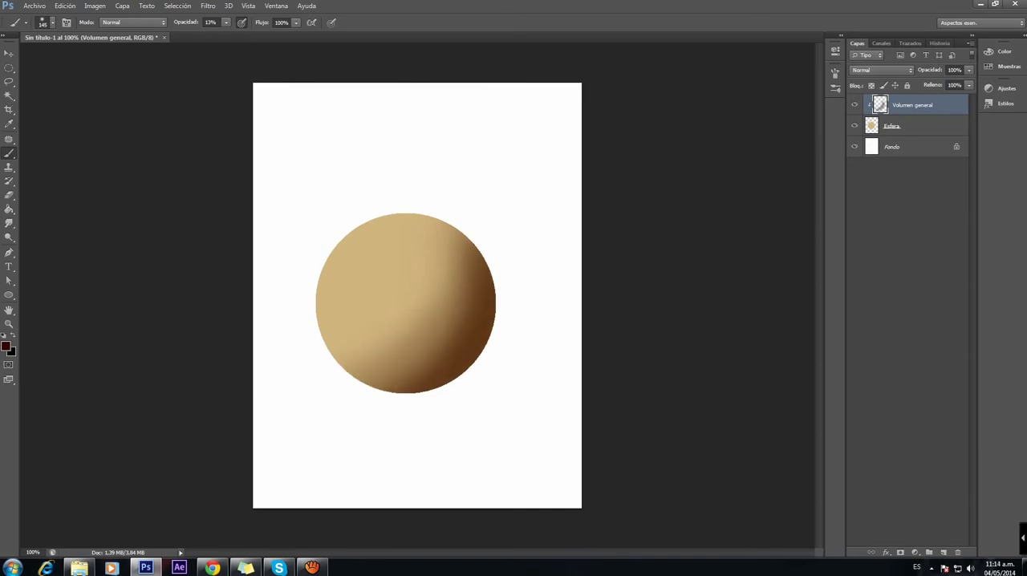
left_click_drag(430, 343, 371, 385)
left_click_drag(449, 315, 361, 384)
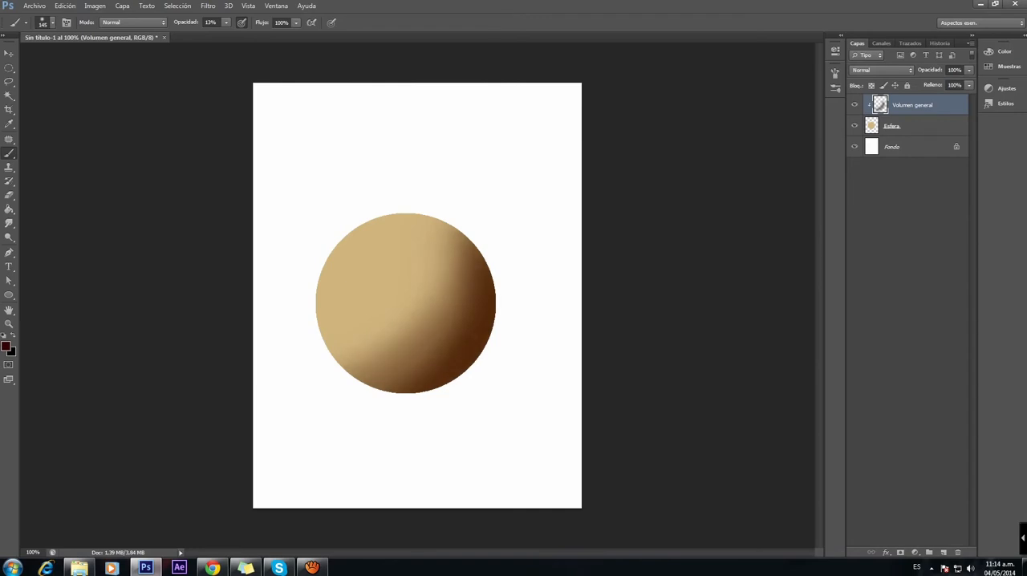
left_click_drag(465, 273, 454, 228)
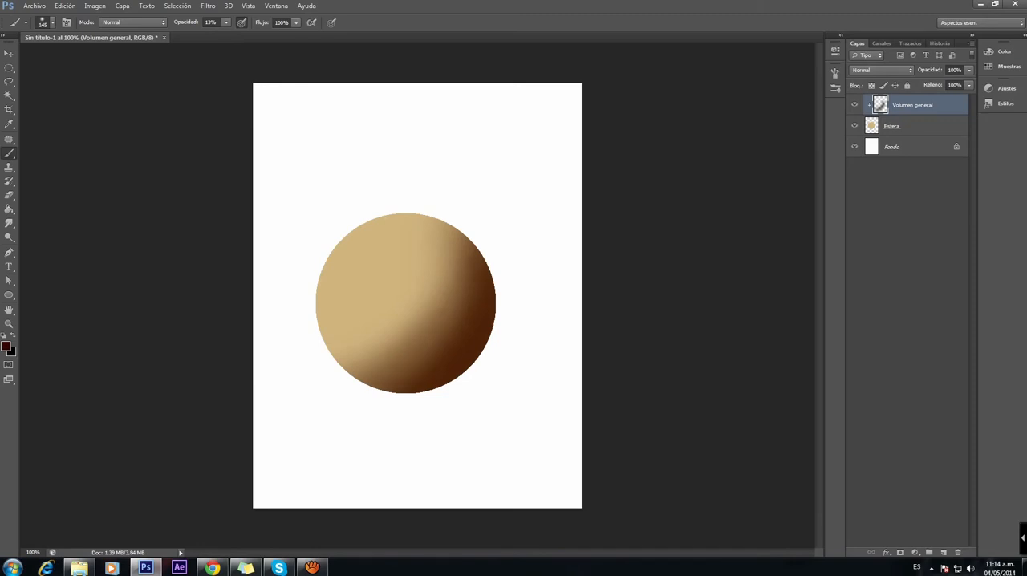
Step: Add a new layer named Gi above Volumen general and apply a clipping mask to it
left_click(855, 105)
left_click(854, 105)
left_click(943, 552)
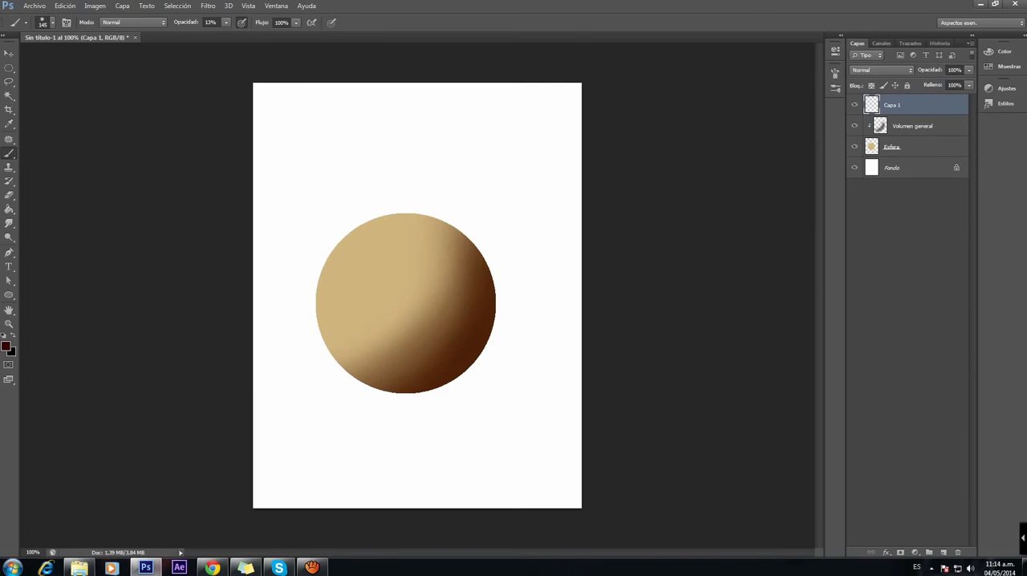
double_click(892, 105)
type("Cl")
key("Return")
right_click(923, 104)
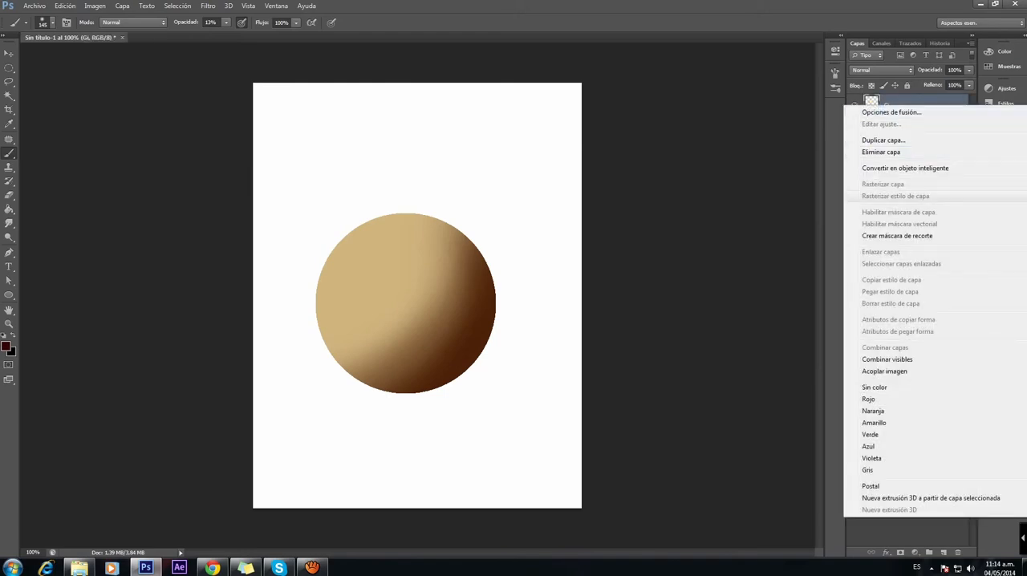
left_click(898, 231)
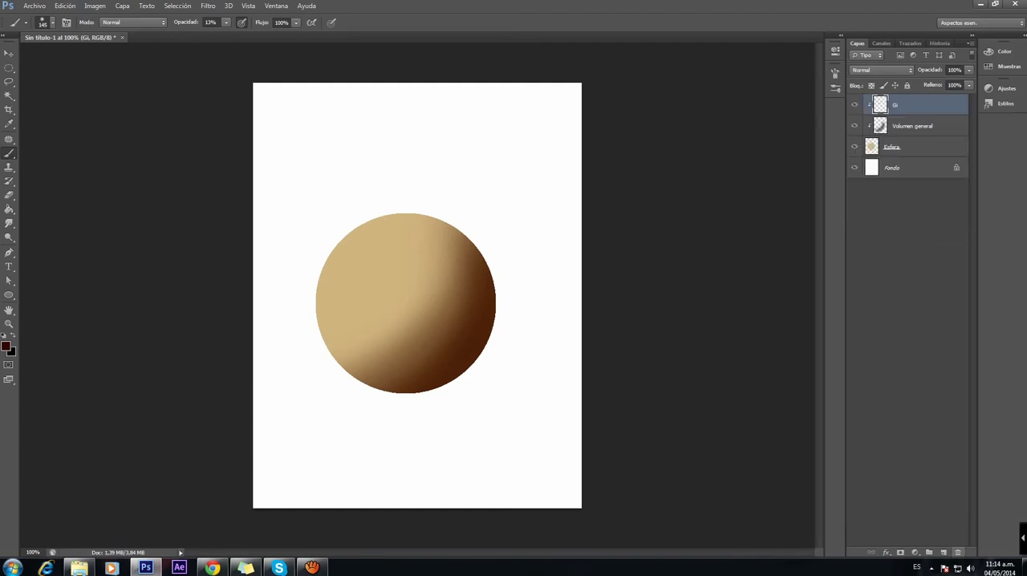
Step: Add another layer and set the brush to 11 px and 100% opacity, with pen pressure controlling size instead of opacity
left_click(943, 552)
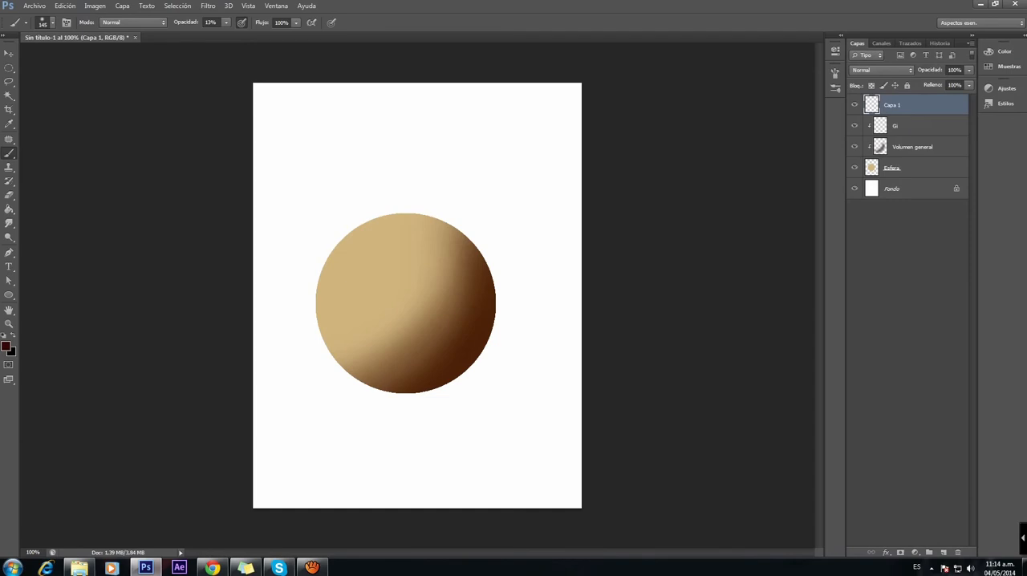
left_click(226, 23)
left_click_drag(228, 34, 275, 34)
left_click(331, 22)
left_click(242, 22)
right_click(317, 169)
left_click_drag(390, 197, 333, 197)
Step: Sketch a light-direction arrow from the canvas's upper-left corner to the sphere and curved light bands across its surface
left_click_drag(253, 90, 280, 132)
left_click_drag(252, 91, 350, 234)
mouse_move(351, 214)
left_mouse_down()
mouse_move(349, 263)
mouse_move(382, 226)
left_mouse_up()
left_click_drag(340, 290, 409, 235)
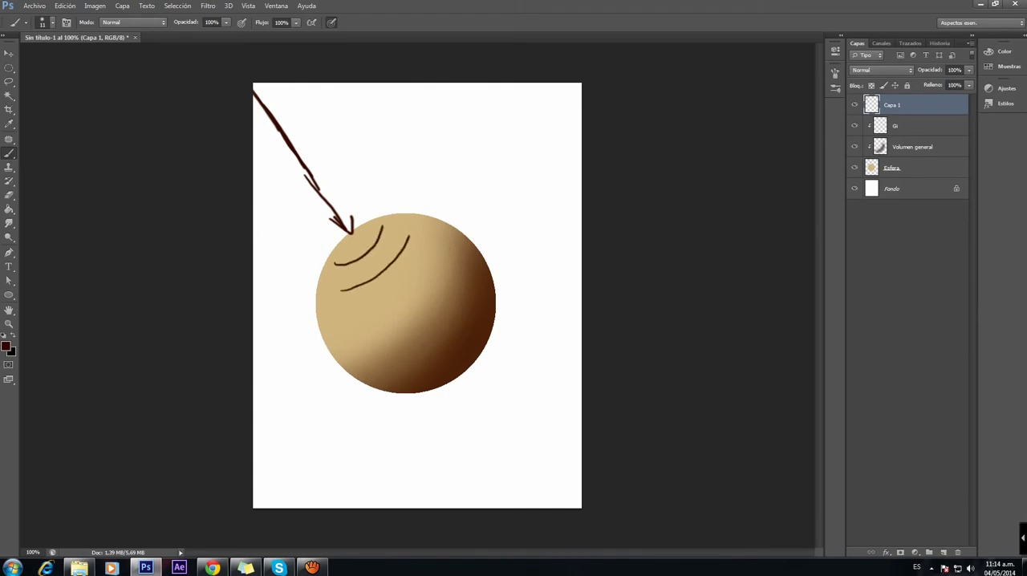
mouse_move(349, 320)
left_mouse_down()
mouse_move(413, 286)
mouse_move(425, 259)
left_mouse_up()
left_click_drag(391, 337, 455, 270)
left_click_drag(392, 359, 416, 350)
Step: Sketch a light ray, ground lines and a bounce-light arrow around the sphere, and delete the sketch layer
mouse_move(253, 163)
left_mouse_down()
mouse_move(316, 267)
mouse_move(393, 351)
mouse_move(507, 429)
left_mouse_up()
left_click_drag(254, 406, 582, 414)
left_click_drag(253, 383, 262, 371)
left_click_drag(584, 354, 483, 356)
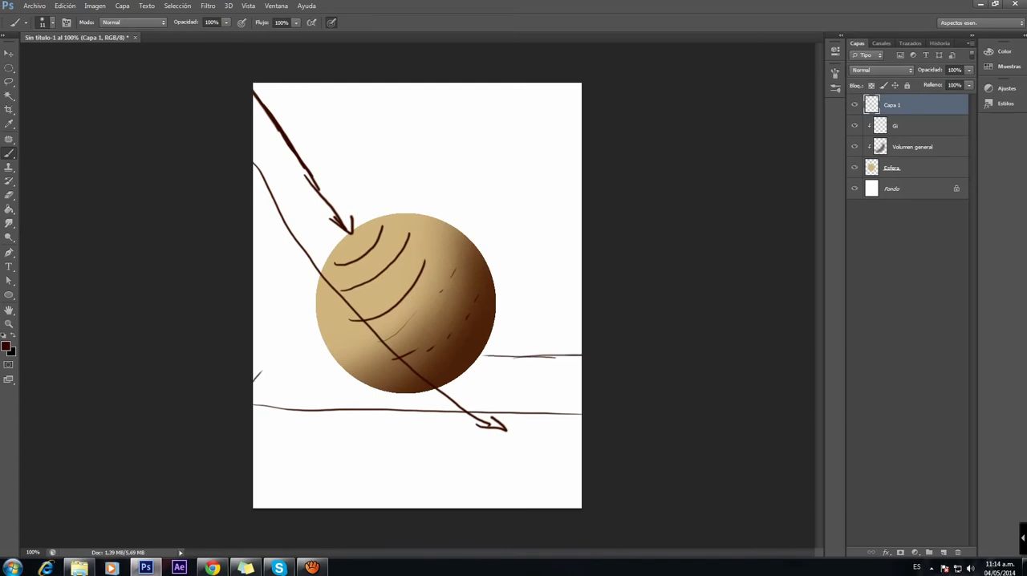
left_click_drag(457, 392, 488, 405)
mouse_move(476, 397)
left_mouse_down()
mouse_move(487, 404)
mouse_move(473, 374)
mouse_move(483, 380)
mouse_move(495, 349)
left_mouse_up()
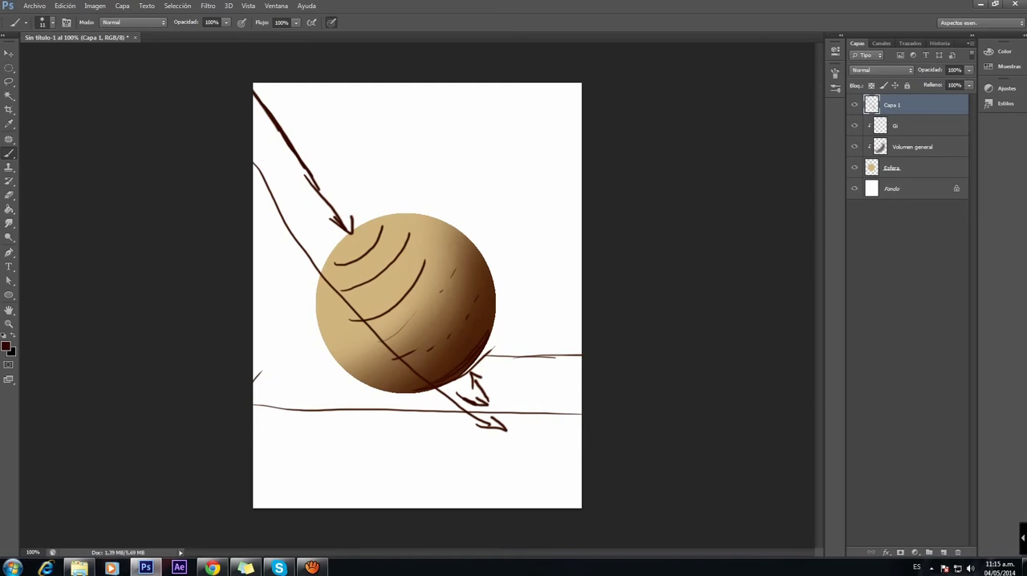
key("Delete")
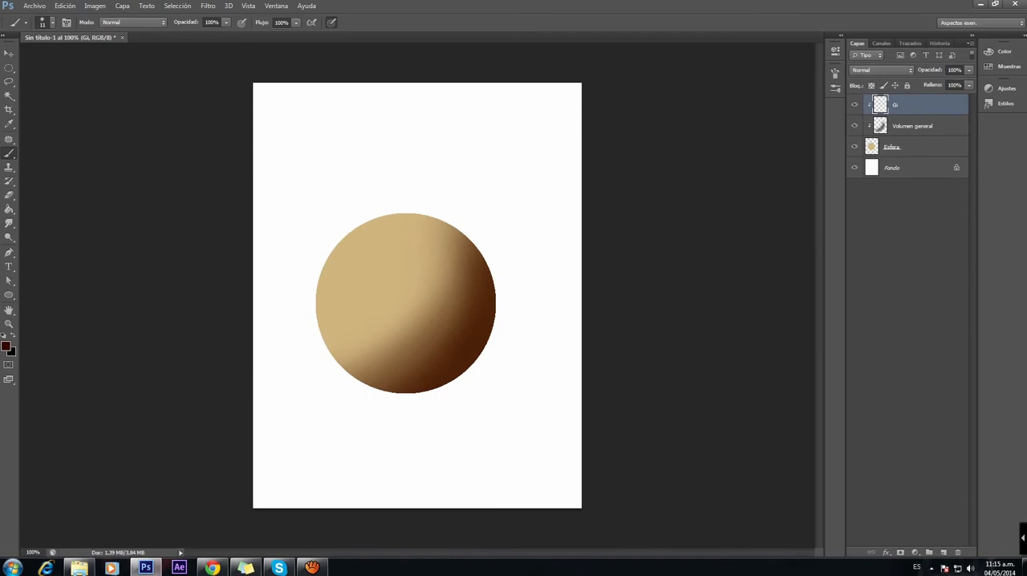
Step: Sample the sphere's tan and paint reflected light along its lower-right edge on the Gi layer with a 52 px brush at 10% opacity
left_click(369, 281, "alt")
left_click(226, 22)
left_click_drag(227, 35, 185, 35)
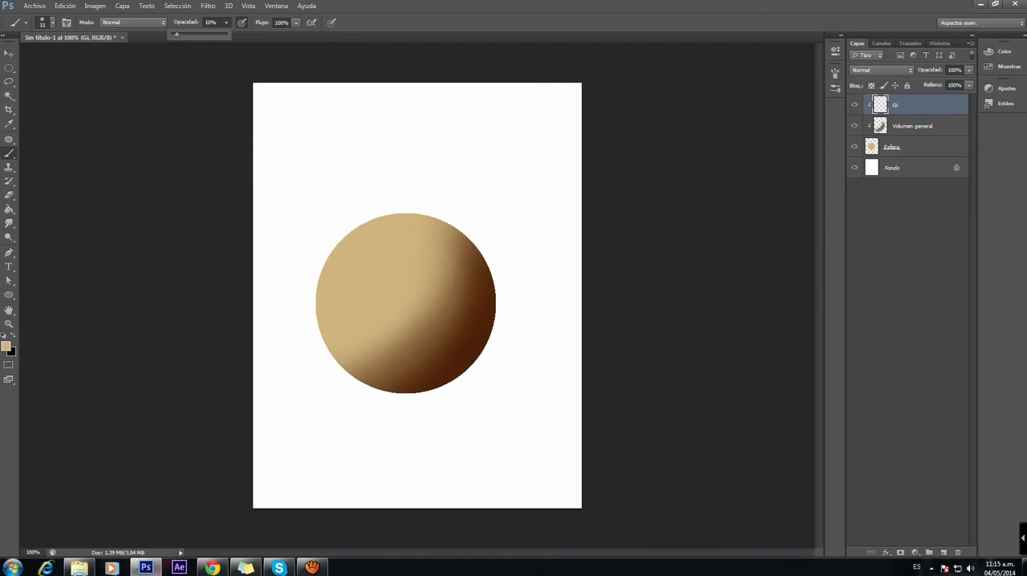
right_click(437, 309)
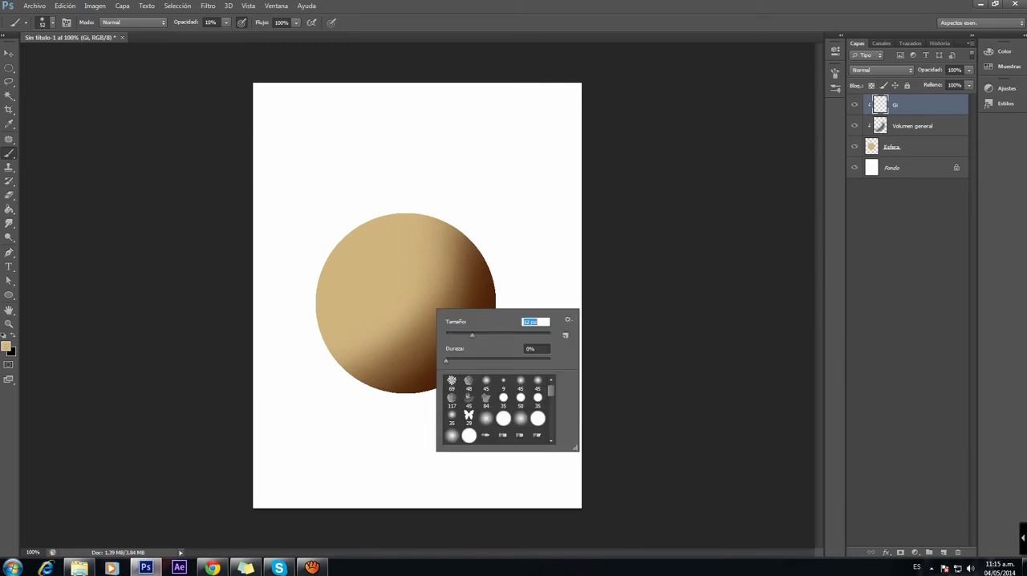
key("Return")
left_click_drag(427, 390, 443, 384)
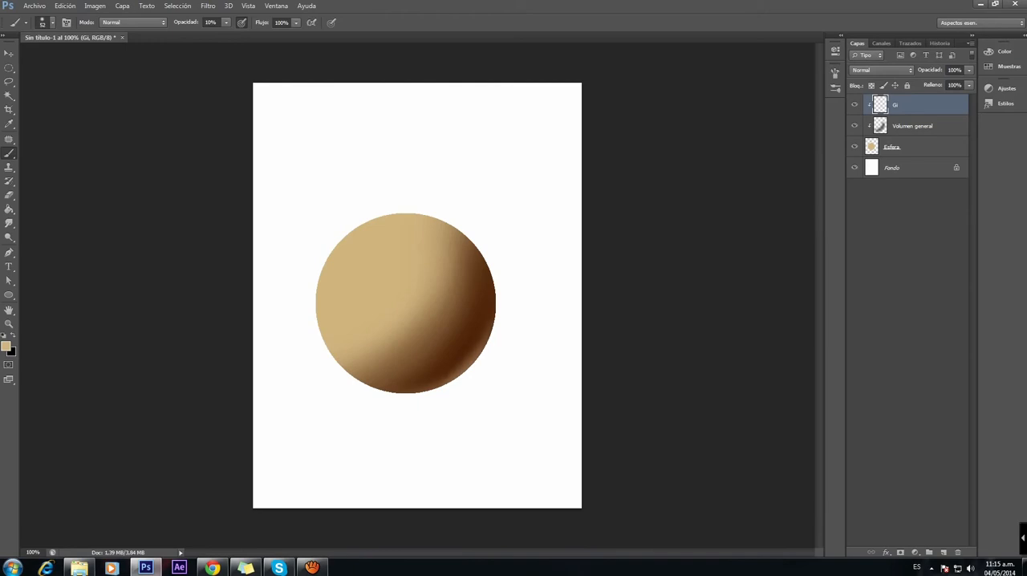
Step: Enlarge the brush to 69 px and strengthen the soft reflected light on the sphere's lower-right rim
right_click(455, 370)
left_click_drag(491, 397, 498, 396)
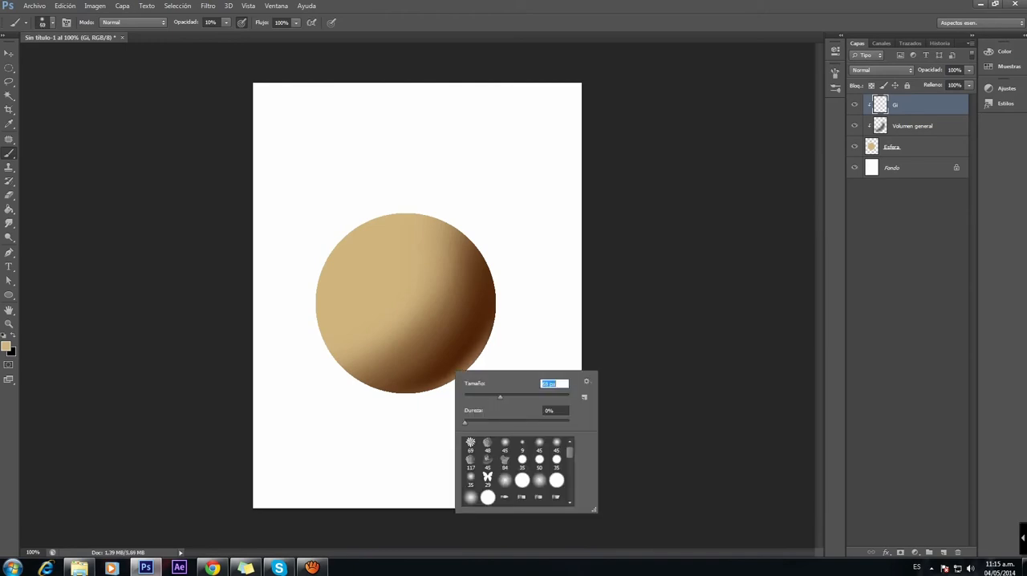
key("Return")
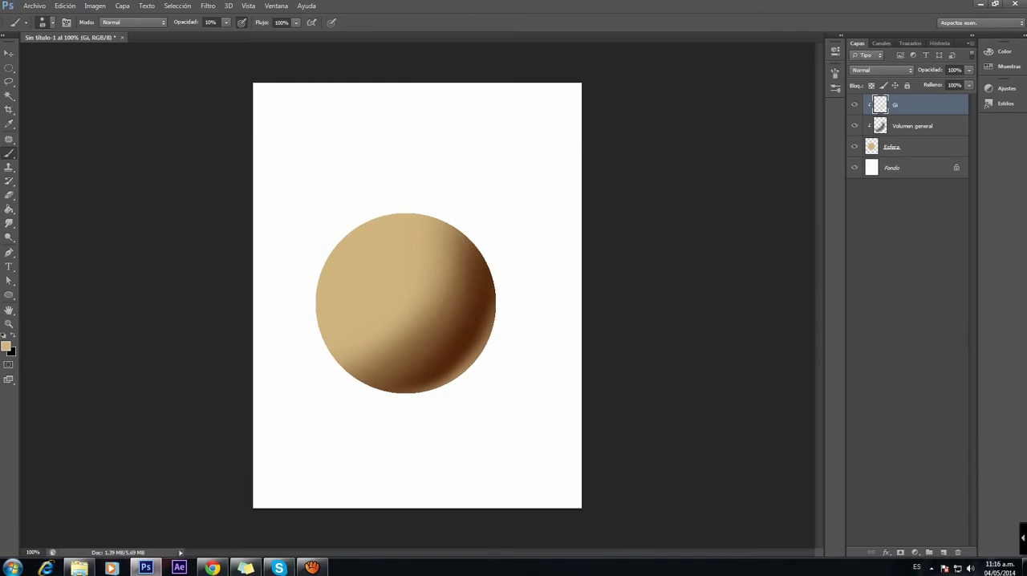
Step: Hide and reshow the Gi and Volumen general layers to compare the sphere with and without its shading
left_click_drag(854, 105, 855, 126)
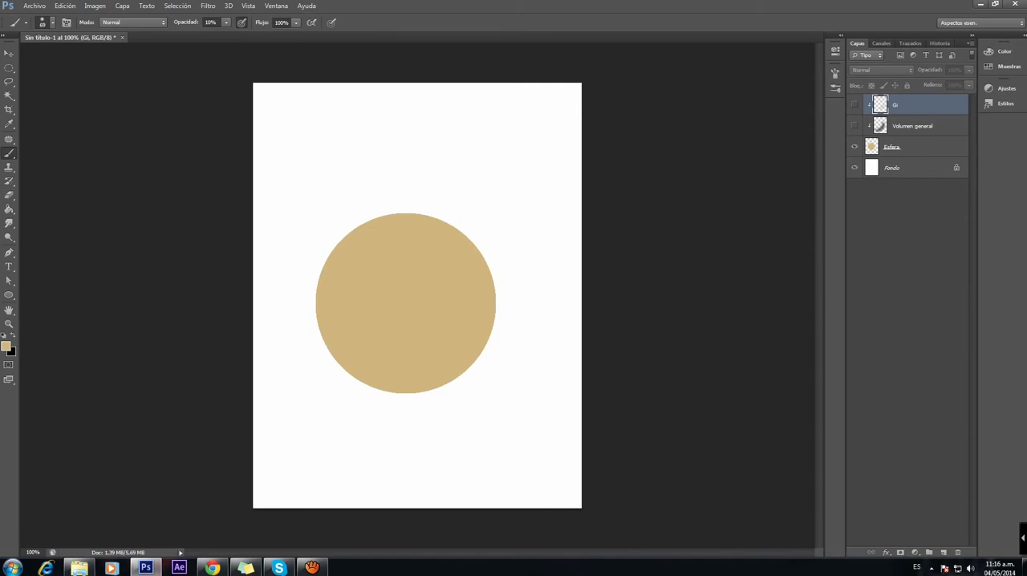
left_click(854, 126)
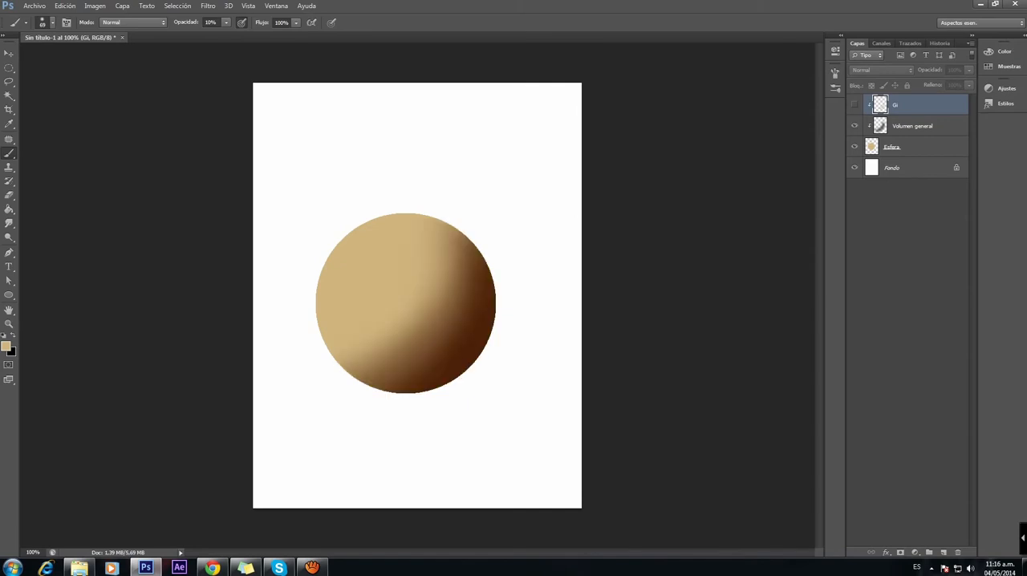
left_click(855, 105)
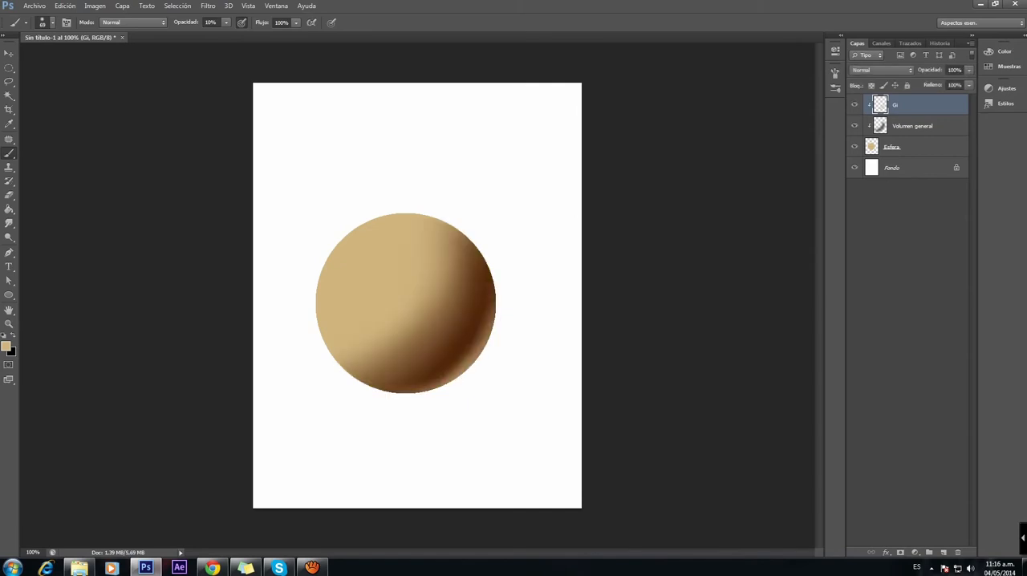
Step: Set the Gi layer's opacity to 80% and check it against the Volumen general layer's opacity
left_click(913, 126)
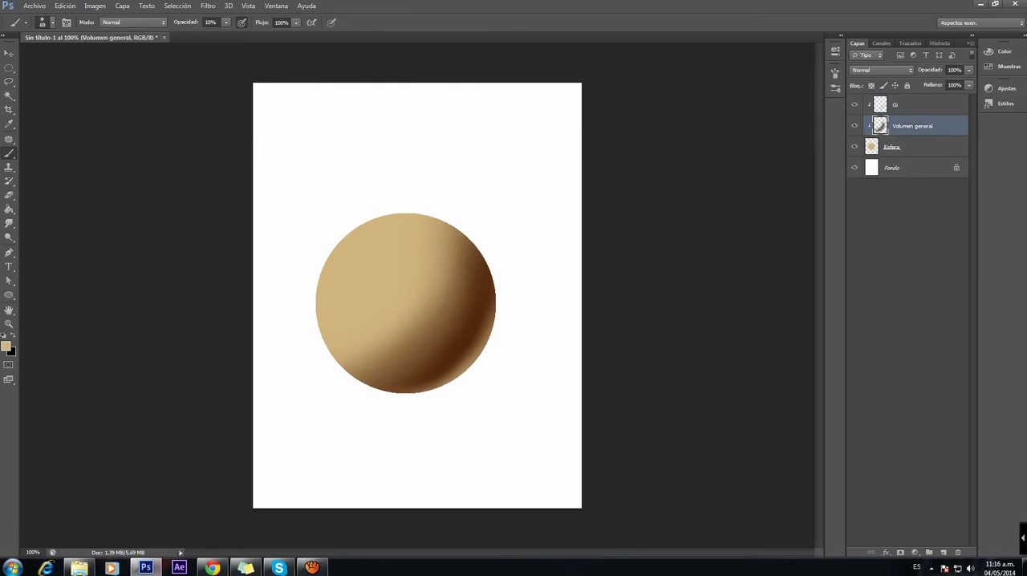
left_click(913, 105)
left_click(969, 70)
left_click_drag(969, 83, 952, 82)
left_click(913, 126)
left_click(970, 71)
mouse_move(969, 83)
left_mouse_down()
mouse_move(954, 82)
mouse_move(969, 83)
left_mouse_up()
left_click(915, 105)
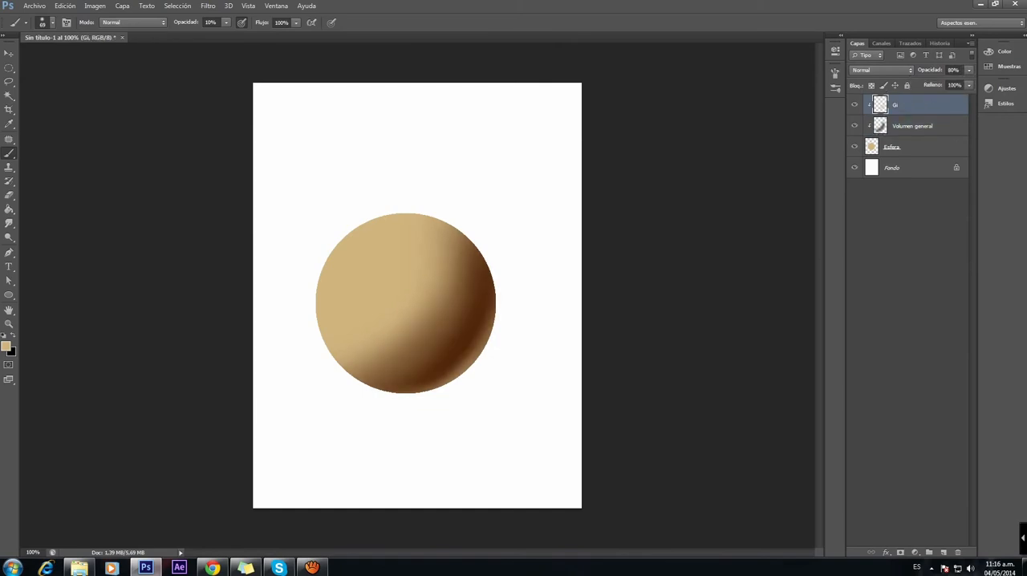
left_click(915, 126)
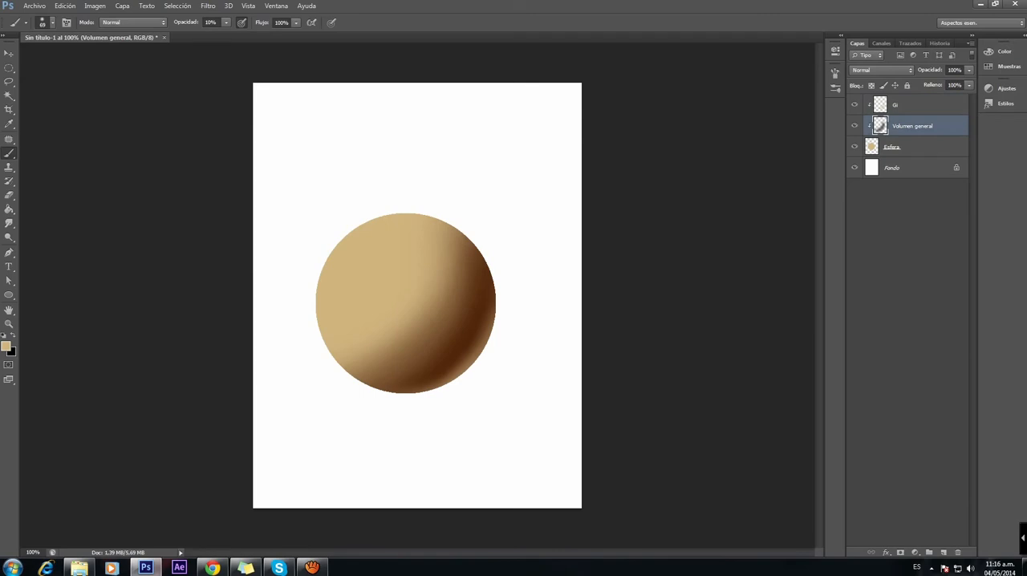
left_click(914, 105)
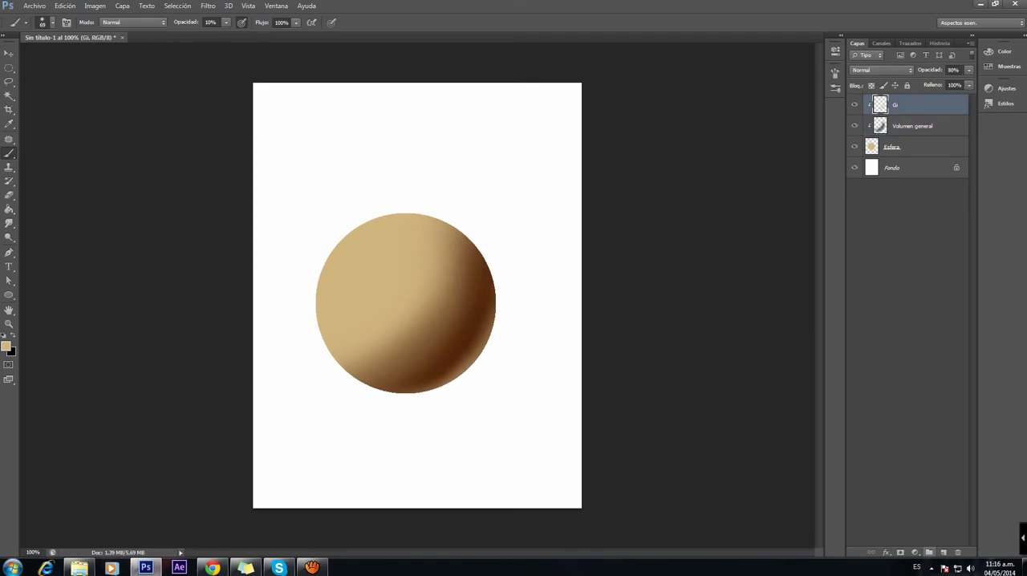
Step: Add a new layer above Gi, clip it to the sphere and name it Brillo General
left_click(943, 552)
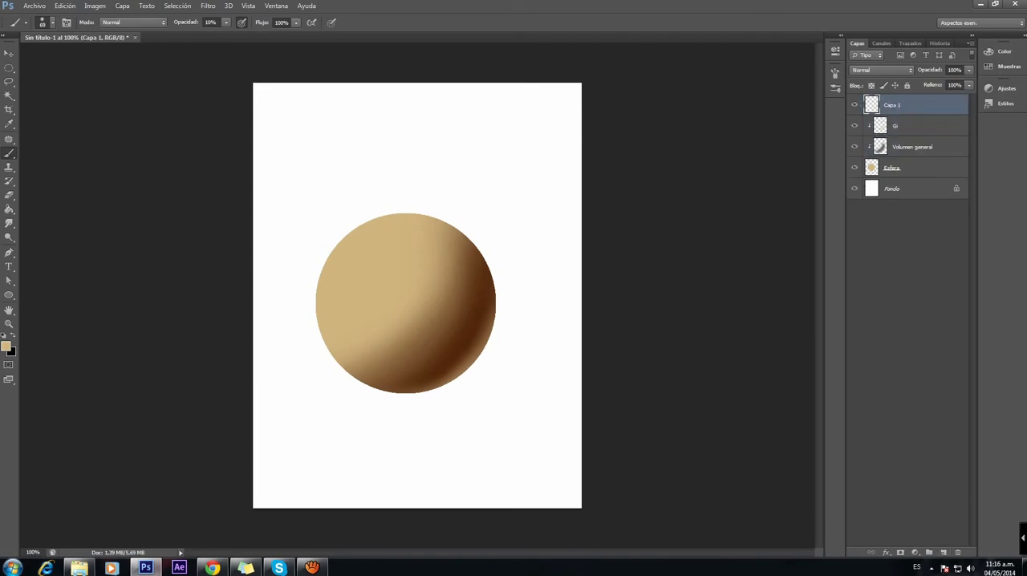
right_click(906, 105)
left_click(883, 235)
double_click(901, 105)
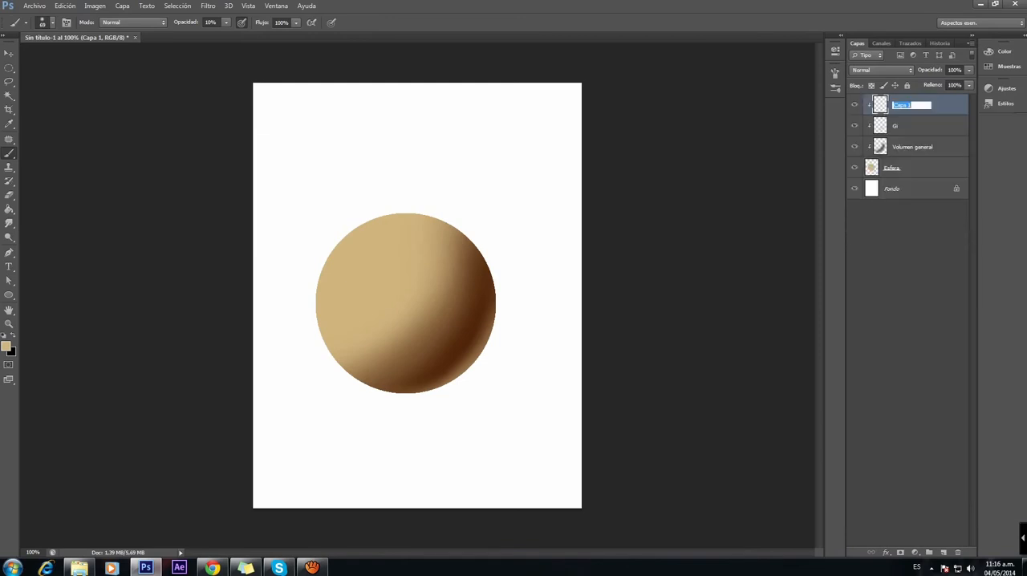
type("Brillo Gne")
type("r")
key("BackSpace")
key("BackSpace")
type("eneral")
key("Return")
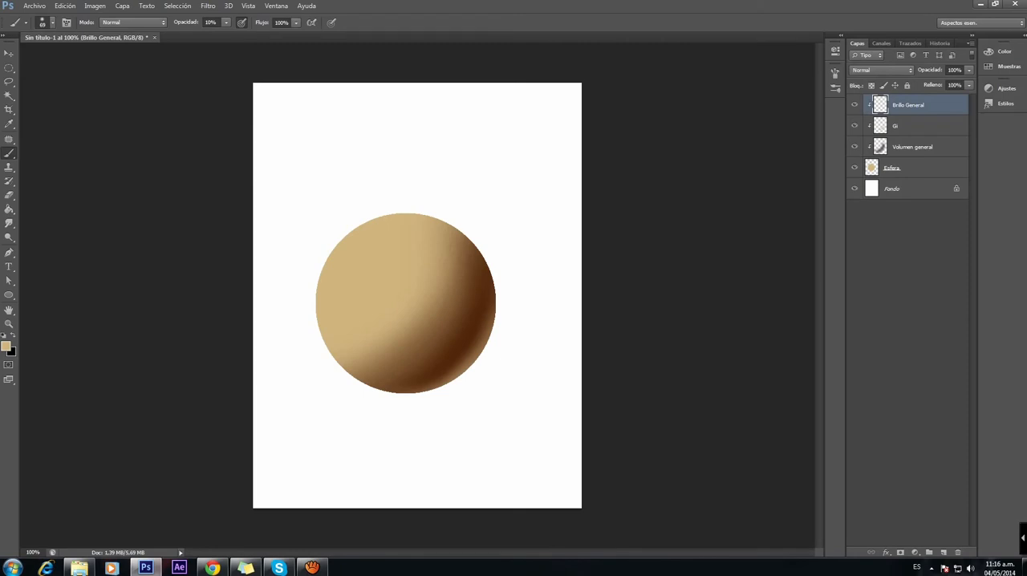
Step: Paint a soft general highlight on the sphere's upper-left area in a near-white cream with brush opacity at 7%
left_click(7, 347)
left_click_drag(611, 226, 585, 211)
left_click(824, 204)
key("b")
left_click_drag(226, 22, 224, 34)
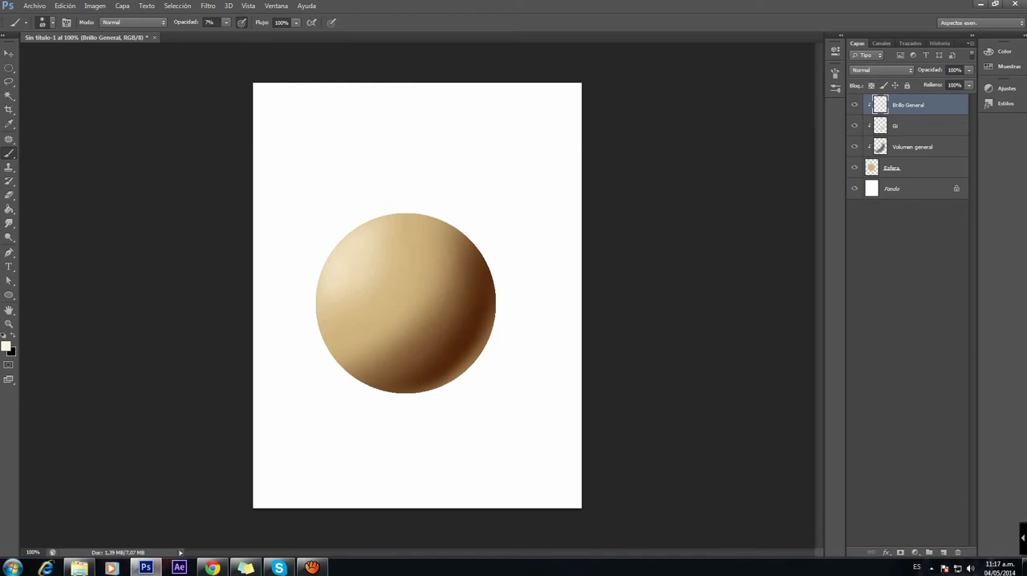
Step: Set the Brillo General layer's opacity to 85% and toggle its visibility to compare the highlight
left_click(970, 71)
left_click_drag(969, 83, 962, 83)
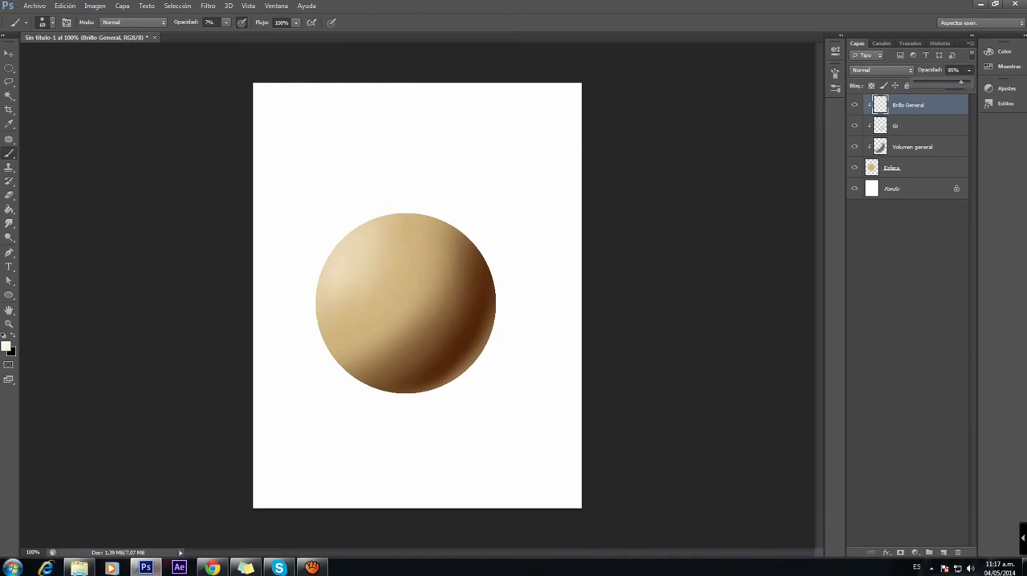
left_click(855, 105)
left_click(854, 105)
left_click(855, 105)
left_click(854, 105)
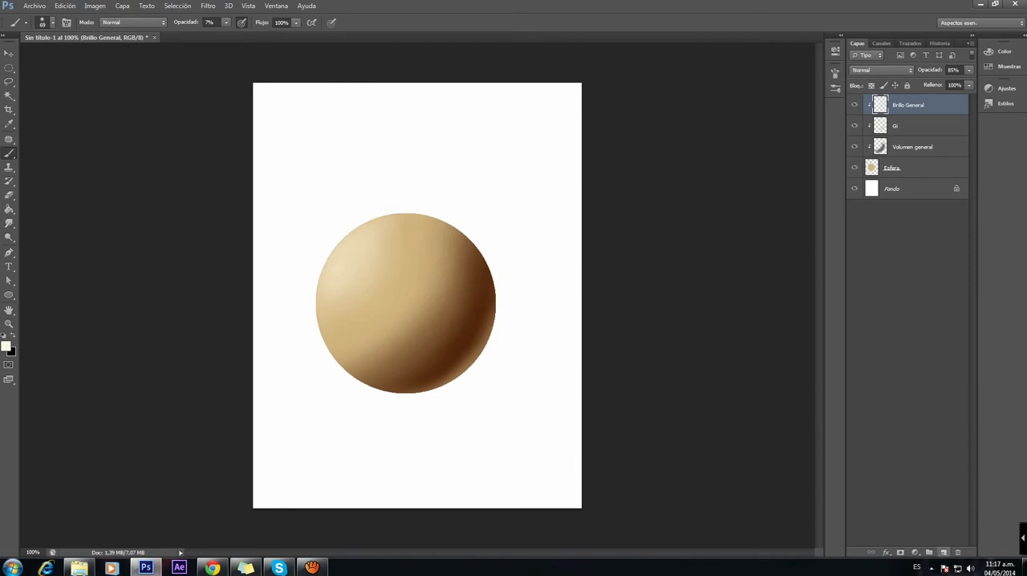
Step: Add a new layer above Brillo General, clip it to the sphere and name it Brillo especular
left_click(944, 552)
right_click(898, 105)
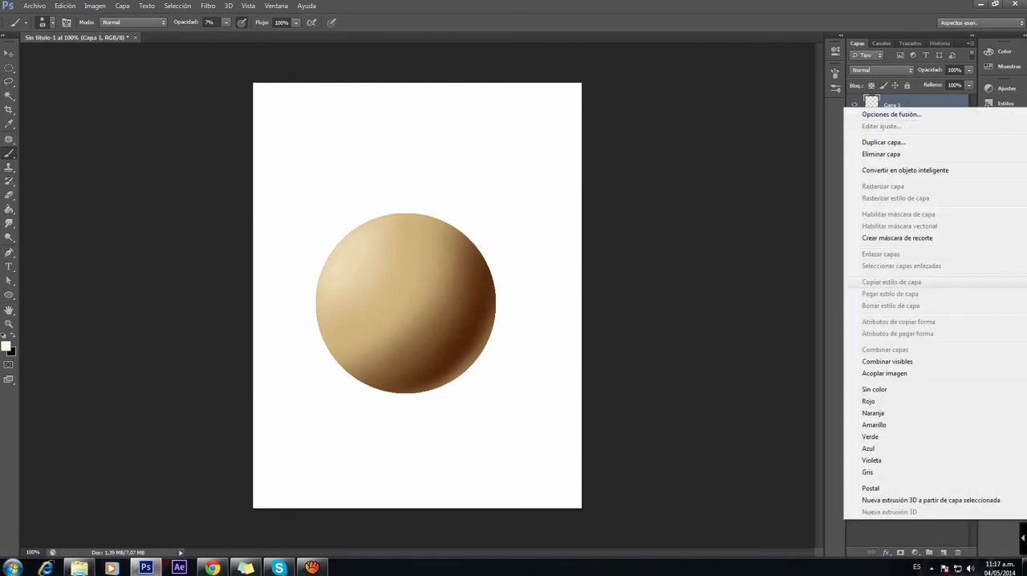
left_click(915, 232)
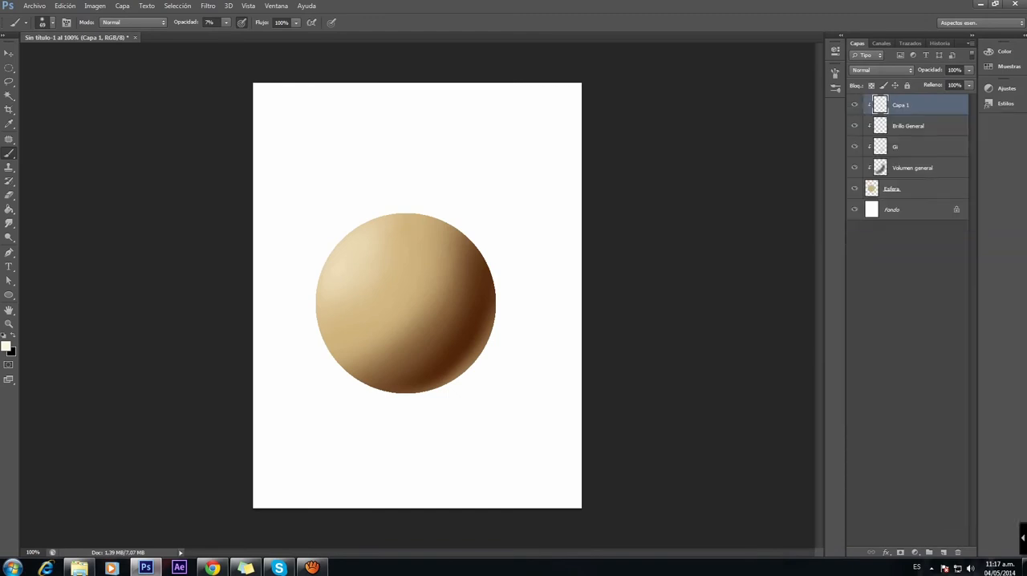
double_click(901, 105)
type("Brillo especular")
key("Return")
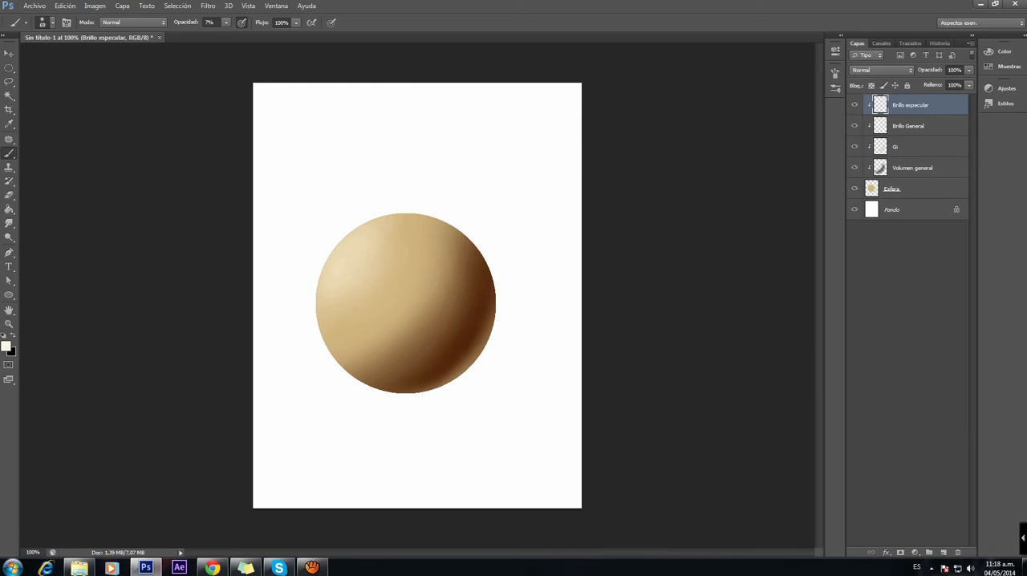
Step: Set the foreground color to near-white #fffbf2 and the brush size to 62 px for the Brillo especular layer
left_click(7, 347)
left_click_drag(584, 211, 577, 211)
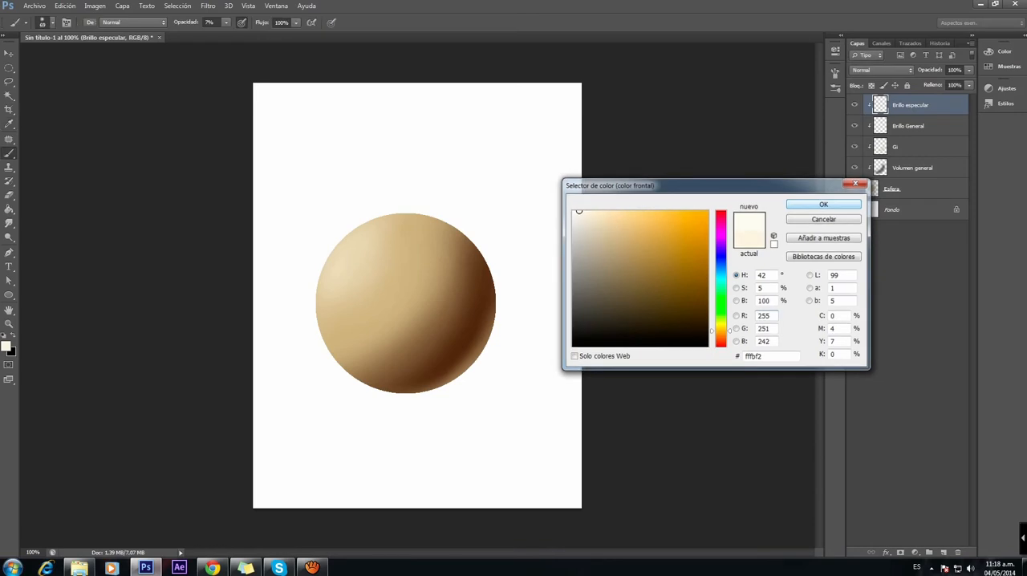
key("Return")
key("b")
right_click(387, 250)
left_click_drag(427, 275, 427, 275)
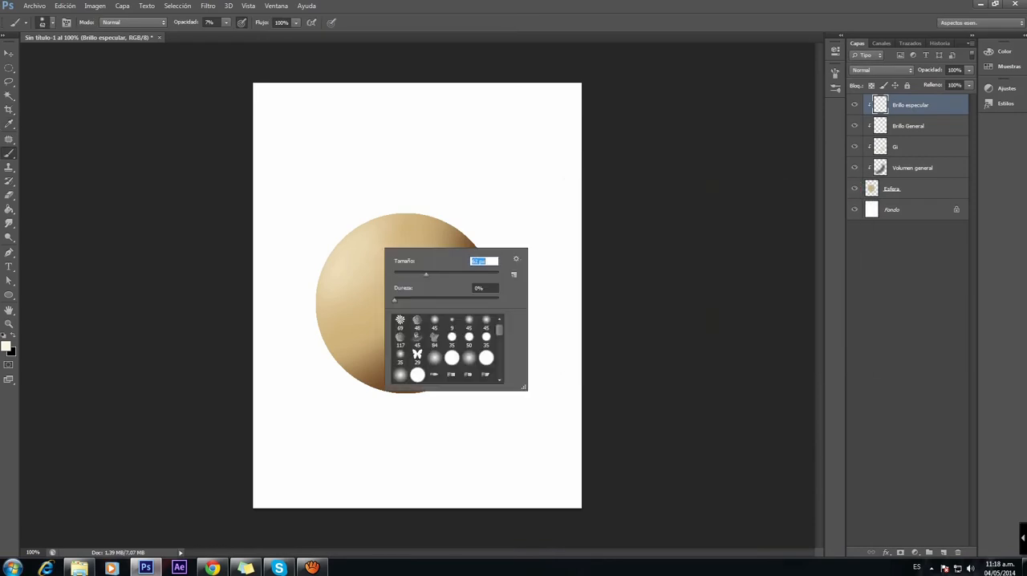
key("Return")
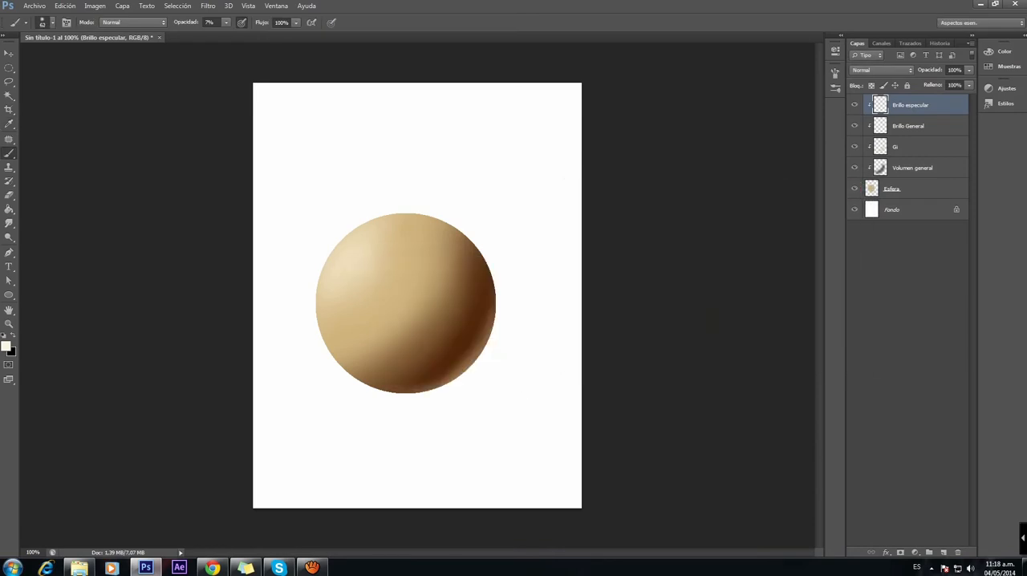
Step: Paint a small specular highlight on the sphere's upper-left area, building it up with progressively smaller soft brushes down to 21 px
right_click(384, 262)
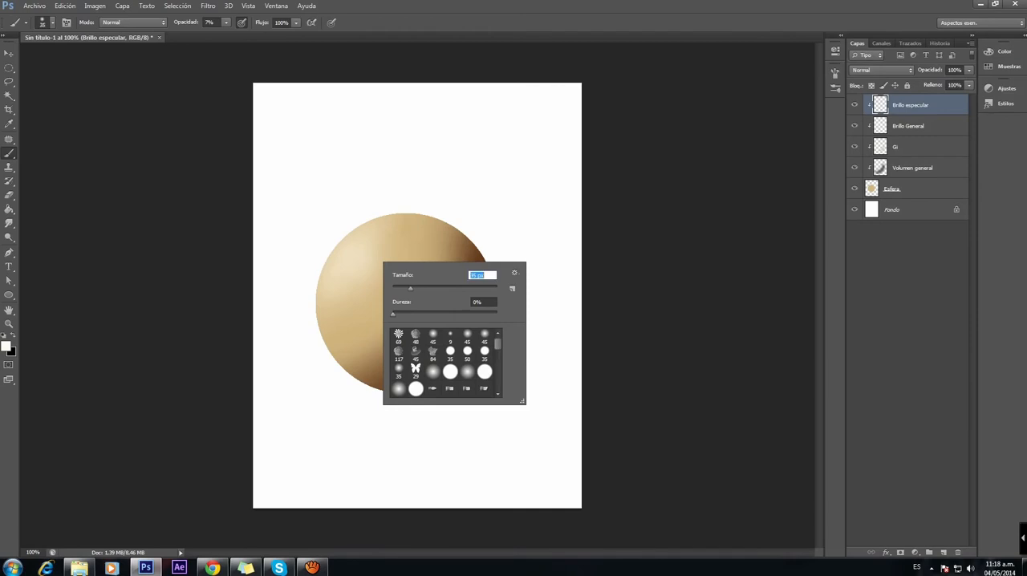
key("Return")
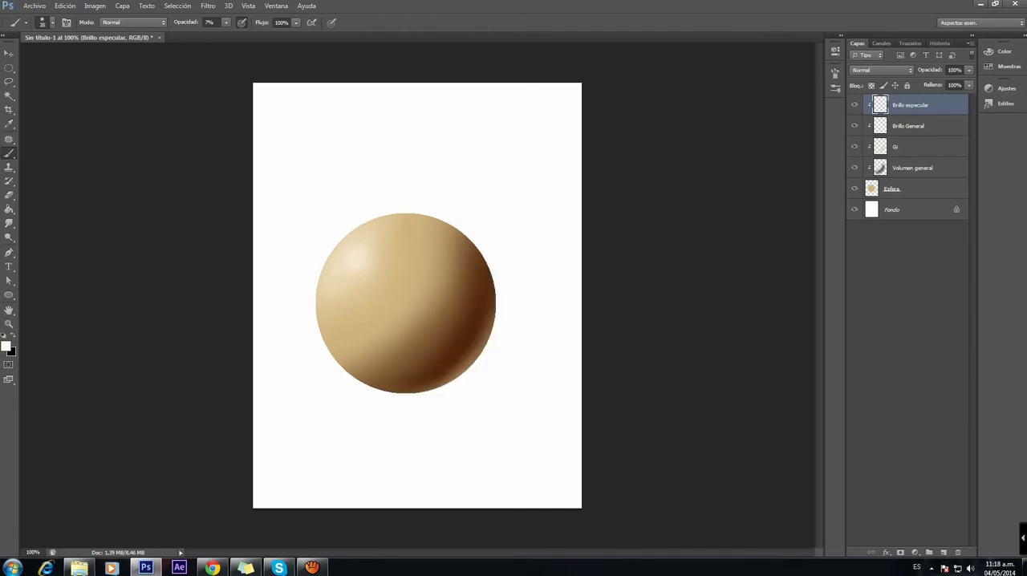
right_click(385, 253)
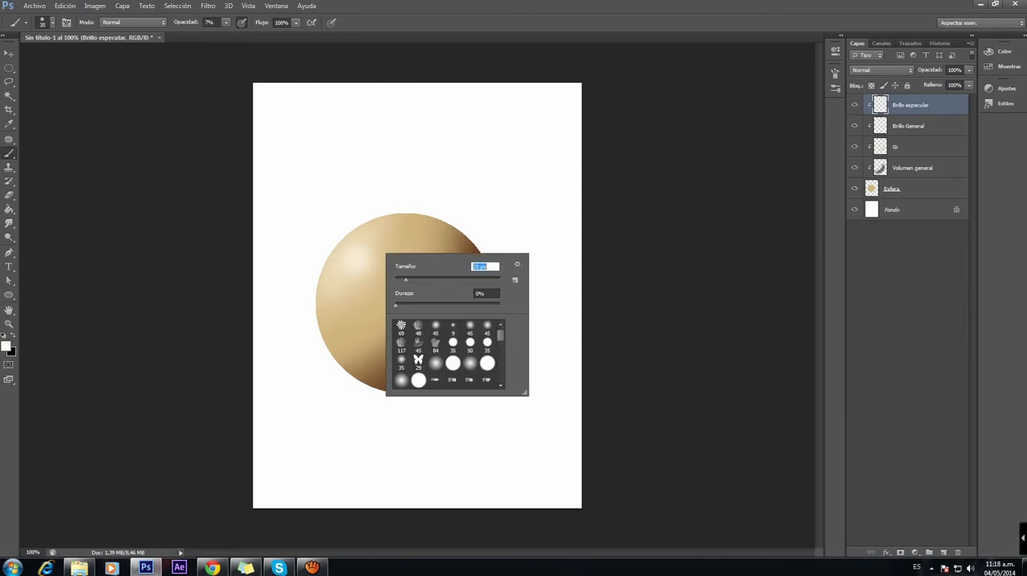
type("21")
key("Return")
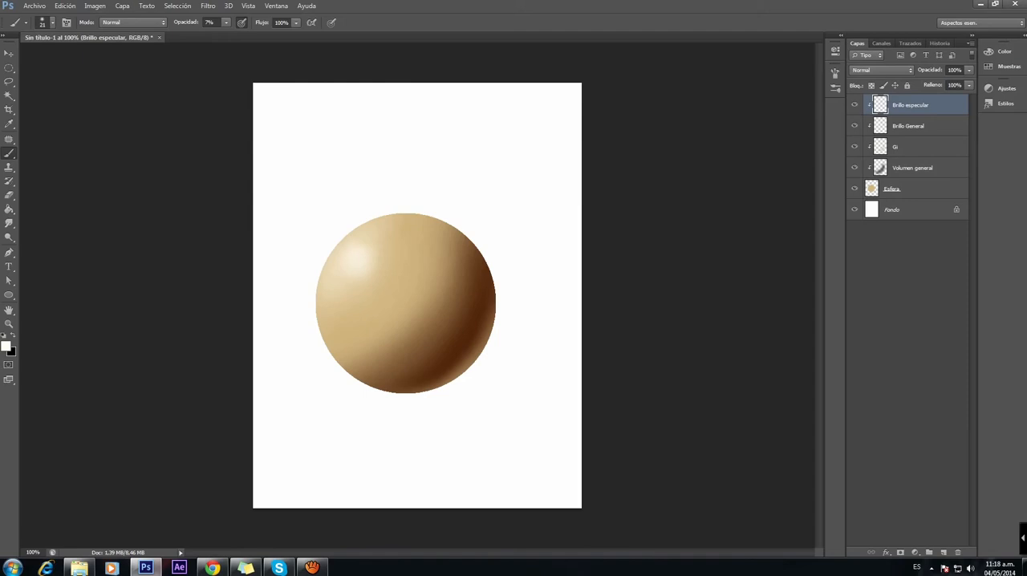
Step: Set the Brillo especular layer's opacity to 58% and toggle its visibility to compare the highlight
left_click_drag(969, 71, 955, 82)
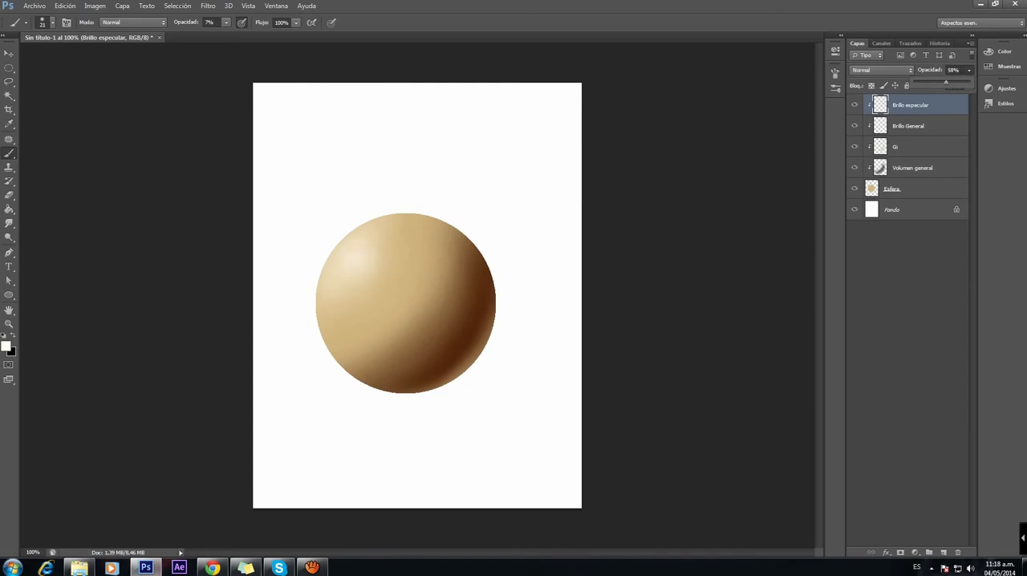
left_click(854, 106)
left_click(855, 105)
left_click(855, 106)
left_click(854, 106)
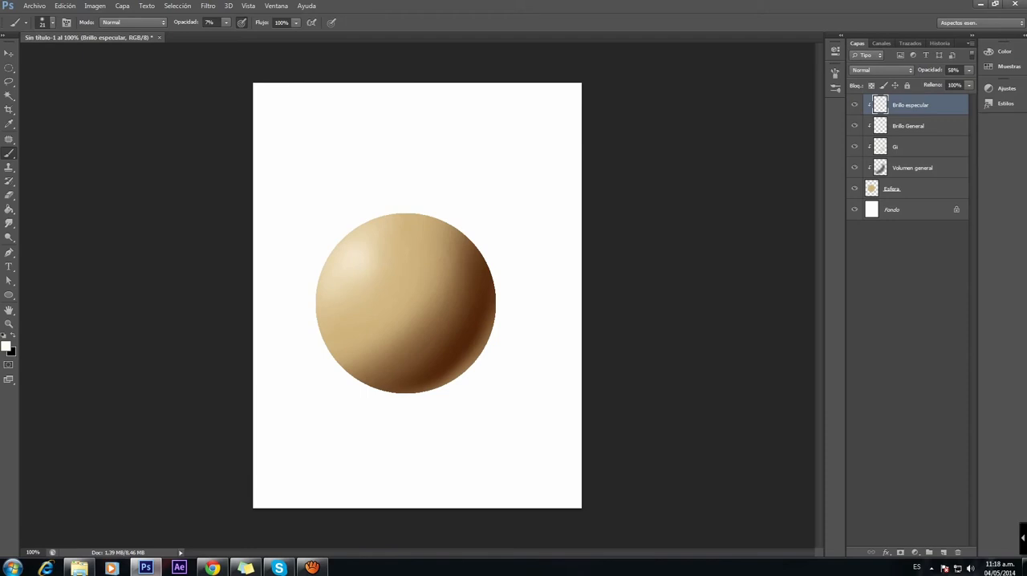
Step: Examine what the Brillo especular and Gi layers each contribute to the sphere by repeatedly hiding and showing them
left_click(854, 105)
left_click(854, 105)
left_click(854, 106)
left_click(855, 105)
left_click(855, 105)
left_click(854, 105)
left_click(854, 105)
left_click(855, 105)
left_click(854, 105)
left_click(855, 105)
left_click(854, 105)
left_click(854, 105)
left_click(855, 146)
left_click(854, 146)
left_click(854, 146)
left_click(855, 147)
Step: Hide all four clipped shading layers, then show them again one by one from Volumen general up to Brillo especular
left_click_drag(855, 105, 855, 167)
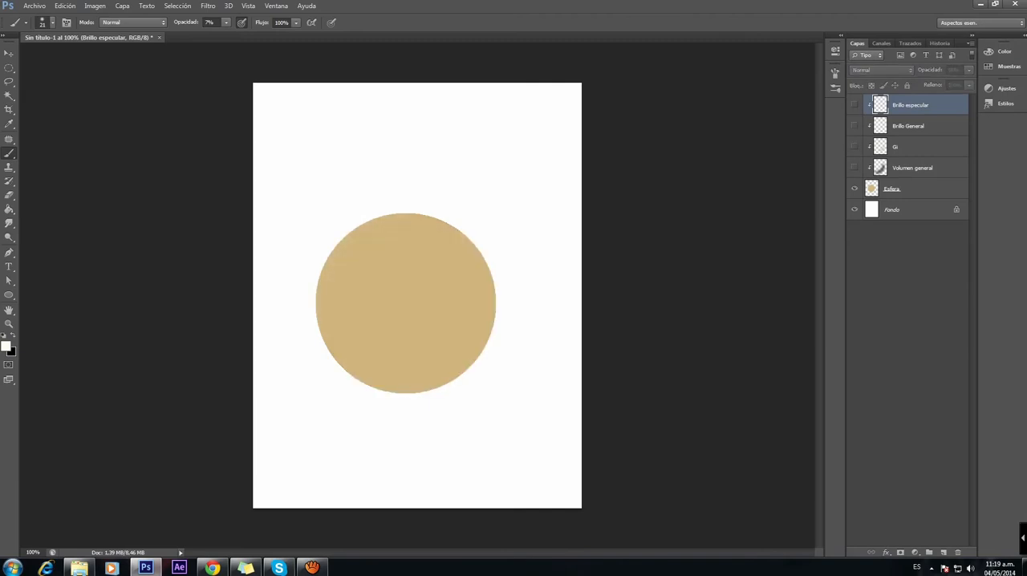
left_click(854, 167)
left_click(855, 146)
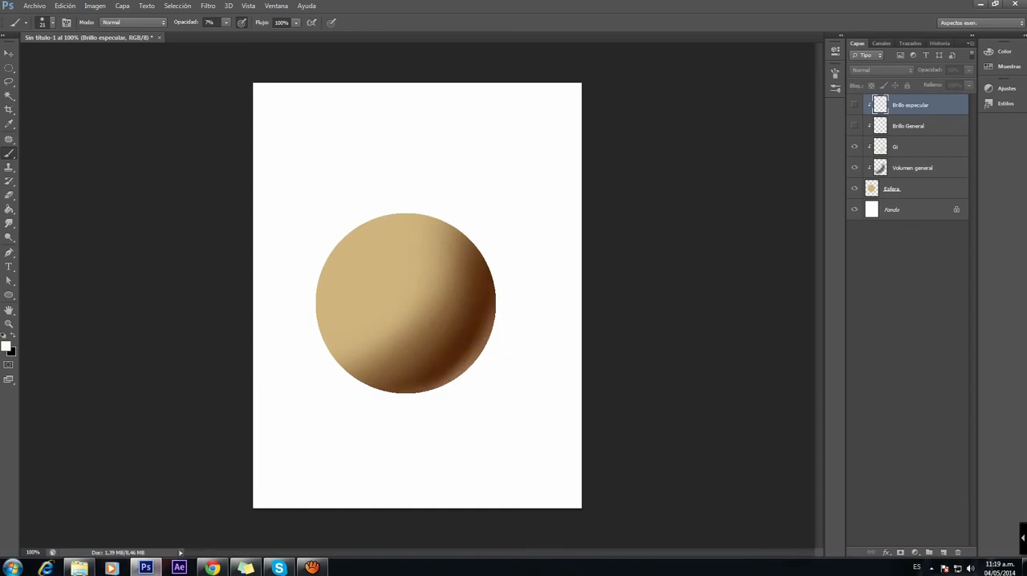
left_click(855, 126)
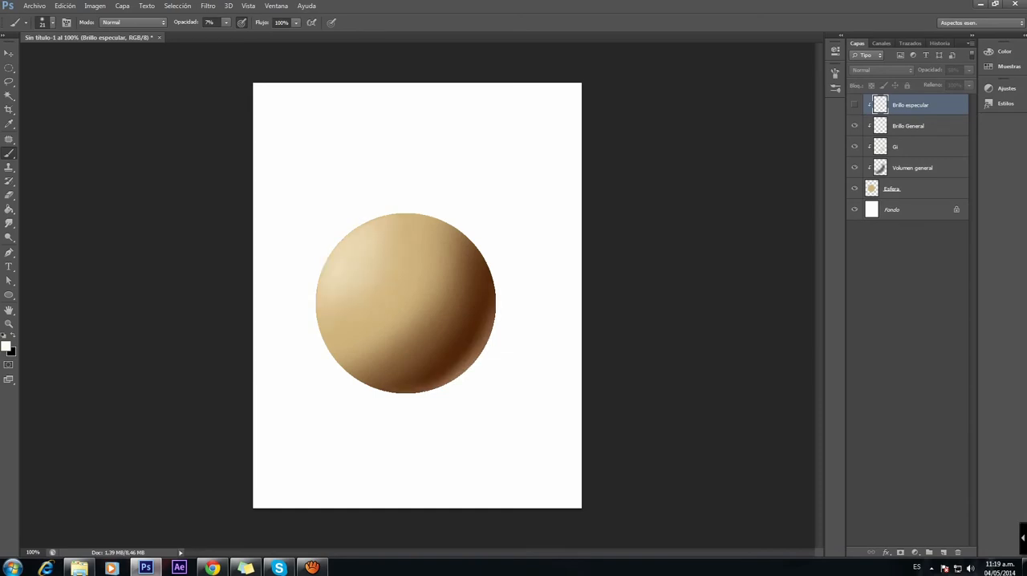
left_click(855, 104)
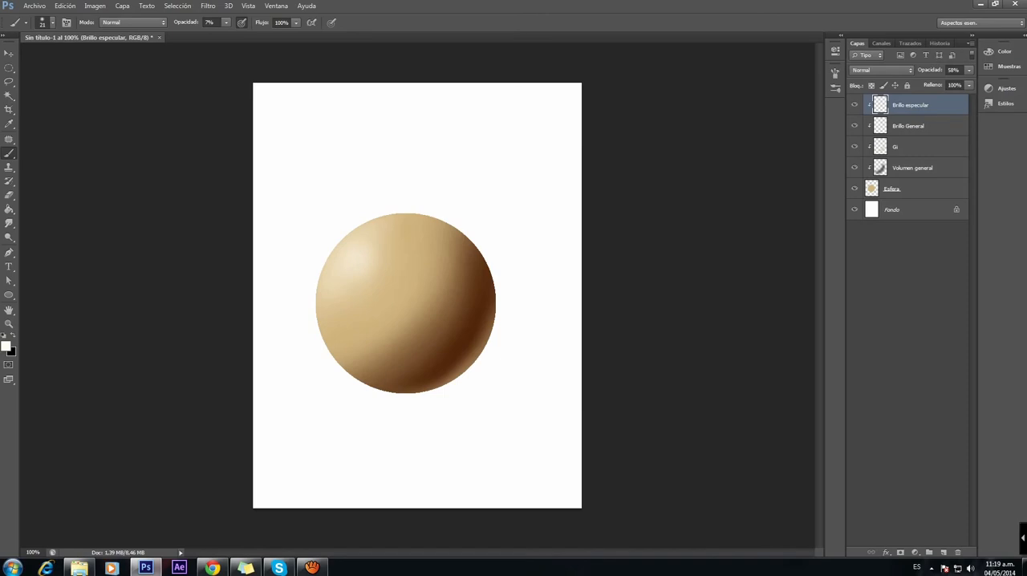
Step: Add a new layer above Brillo especular, name it Ambiente and clip it to the sphere
left_click(943, 552)
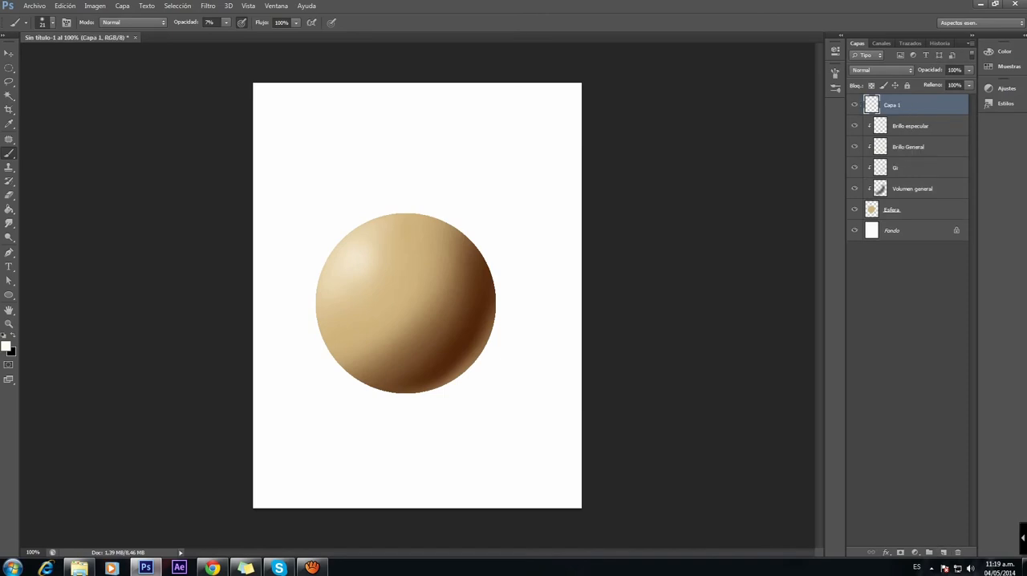
double_click(892, 105)
left_click_drag(904, 105, 884, 105)
type("Ambiente")
key("Return")
right_click(914, 105)
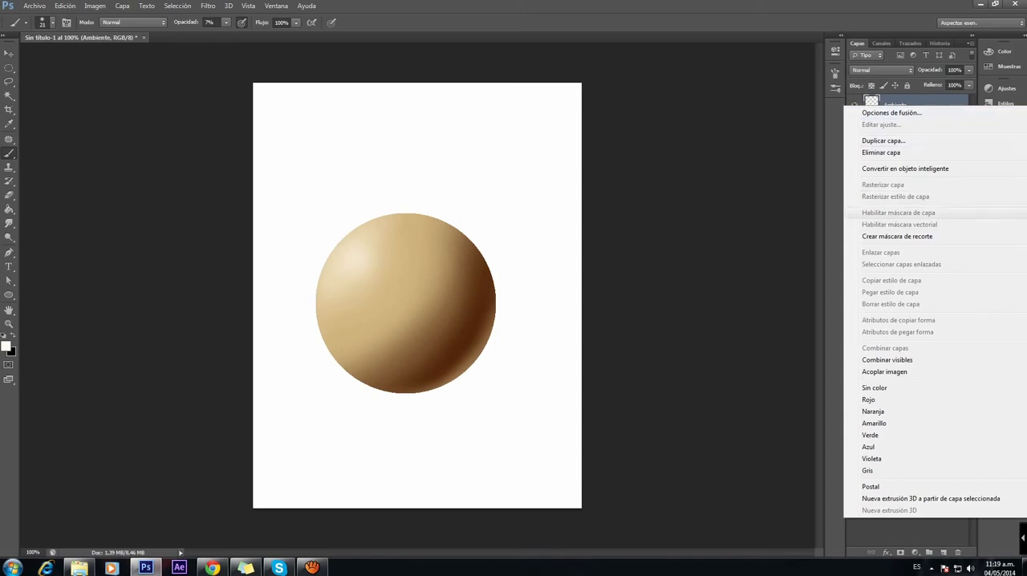
left_click(897, 236)
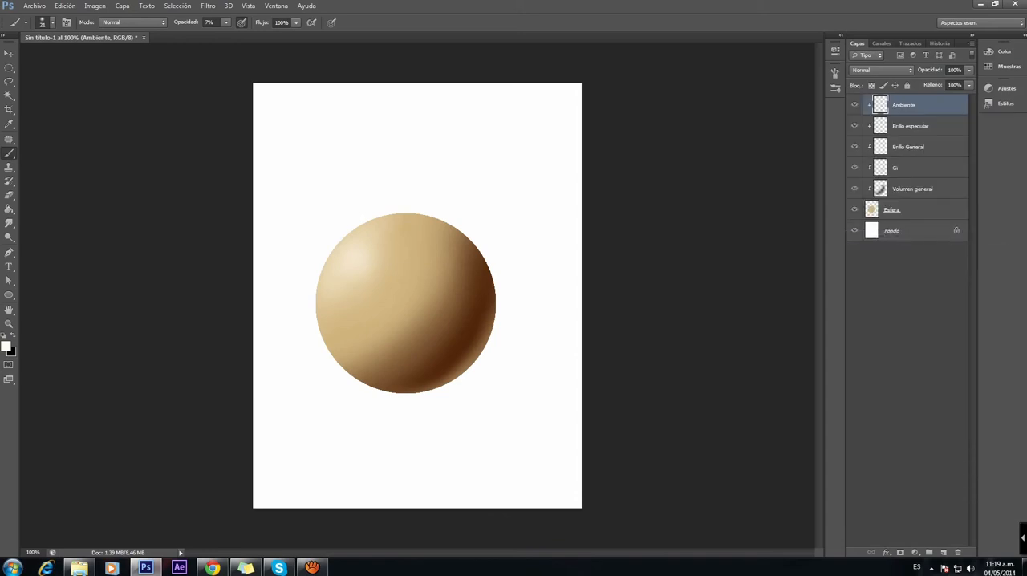
Step: Set the foreground color to a saturated red-orange, #ff3000
left_click(7, 347)
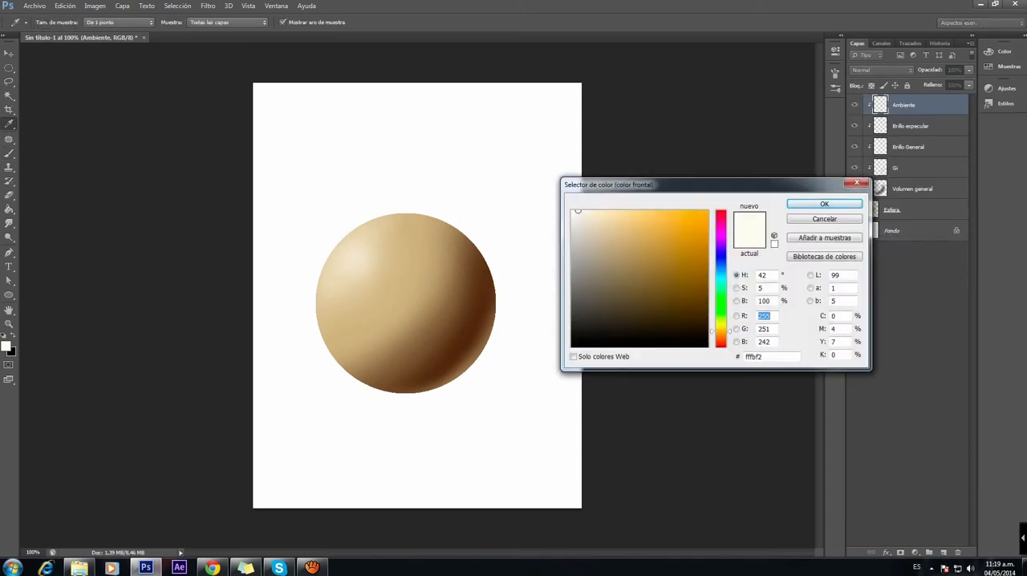
left_click_drag(721, 331, 721, 340)
left_click_drag(706, 276, 671, 247)
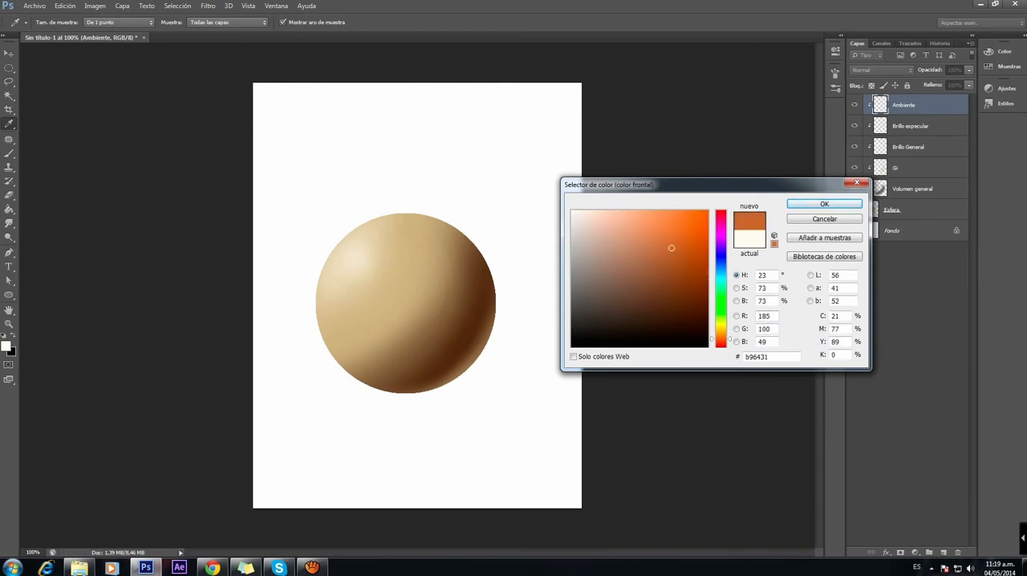
left_click(737, 342)
left_click(721, 339)
left_click(737, 276)
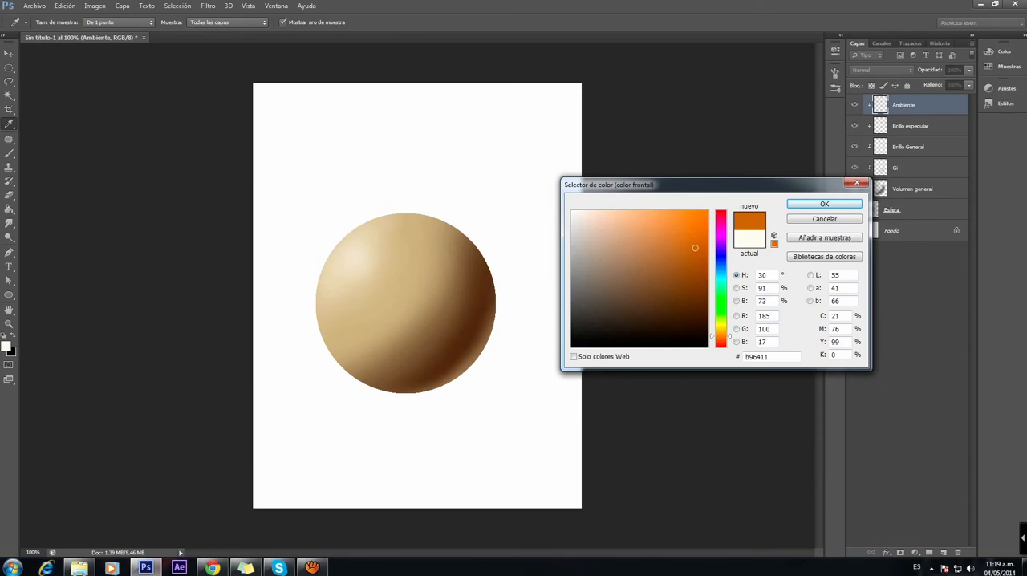
left_click(721, 339)
left_click_drag(703, 216, 707, 212)
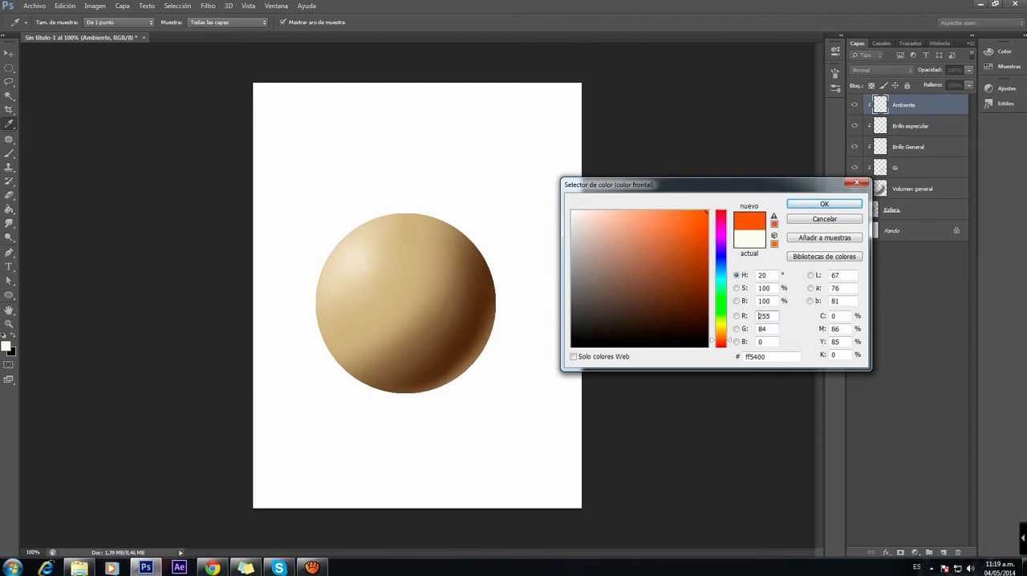
left_click_drag(706, 212, 708, 211)
left_click(721, 345)
left_click_drag(722, 345, 722, 343)
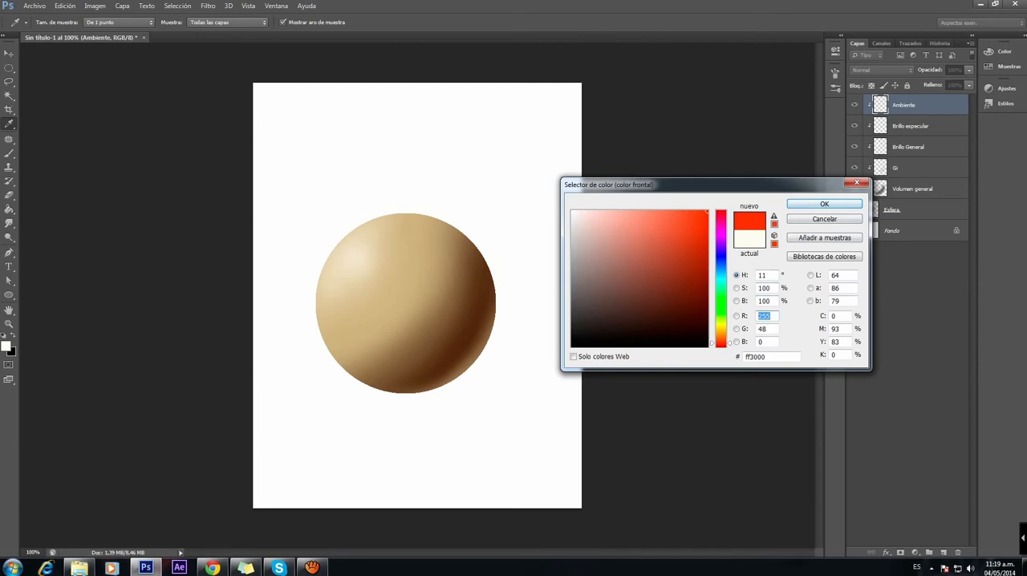
left_click(824, 205)
Step: Paint soft red-orange ambient light over the sphere's upper-left area on the Ambiente layer with a 164 px brush at 7% opacity
right_click(437, 264)
left_click_drag(454, 290, 516, 290)
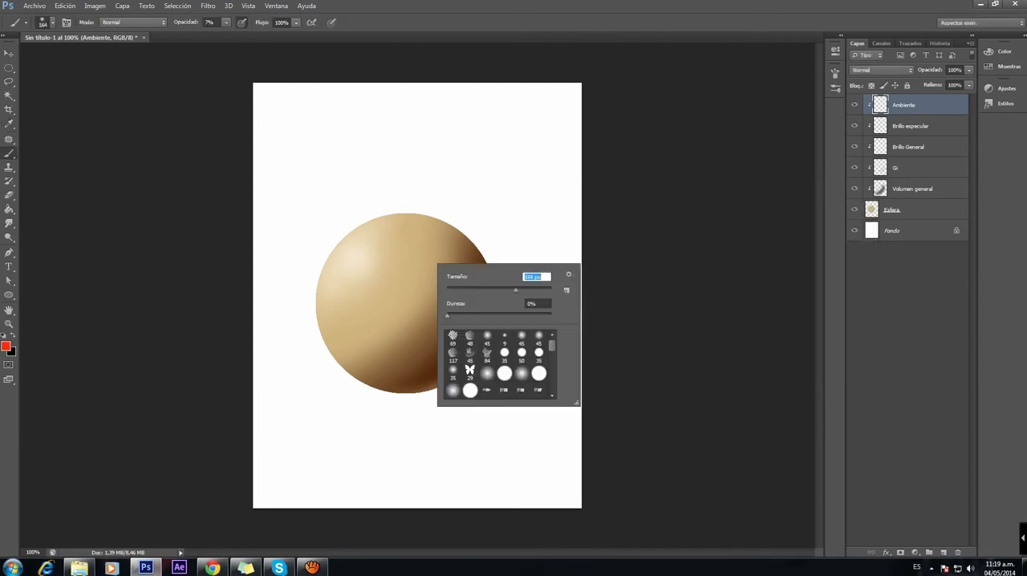
key("Return")
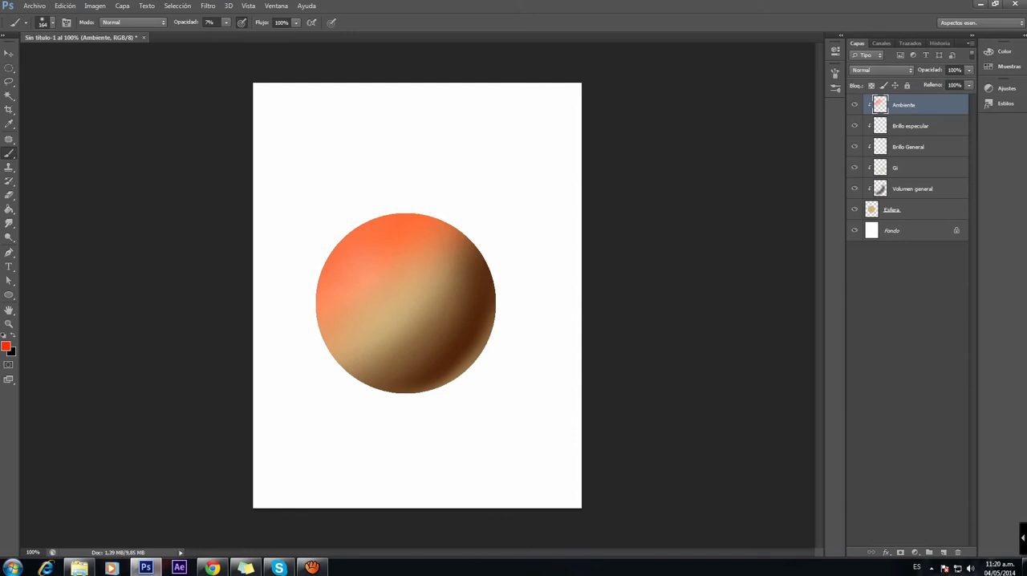
Step: Set the Ambiente layer's opacity to 50% and its blend mode to Multiplicar
left_click(970, 69)
left_click_drag(969, 83, 941, 83)
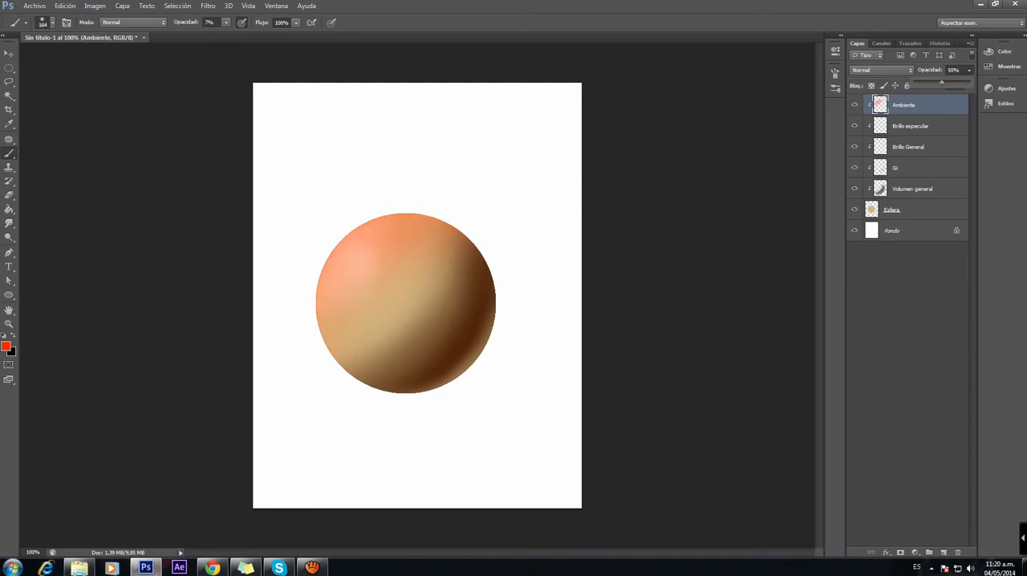
left_click(881, 70)
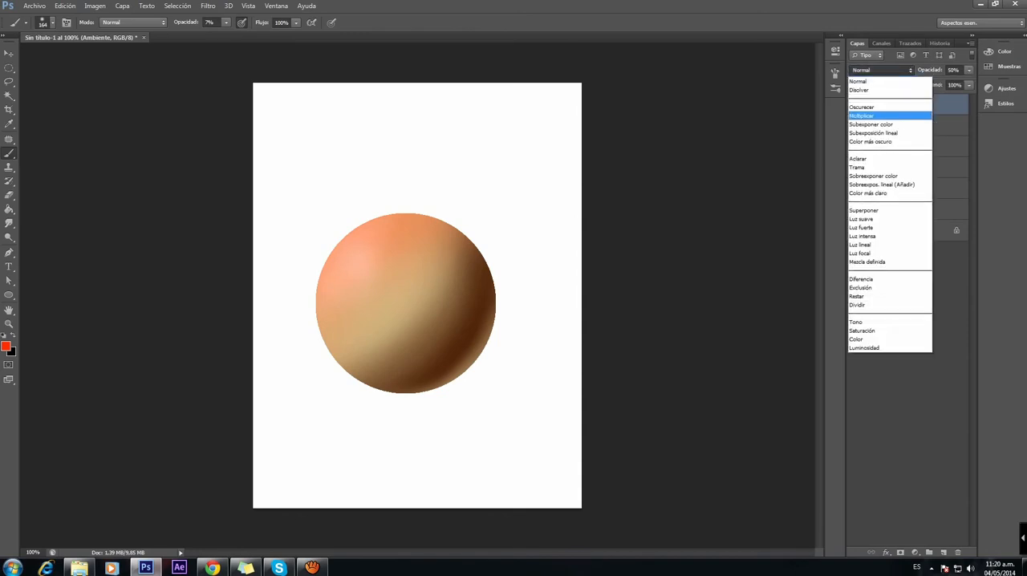
left_click(874, 115)
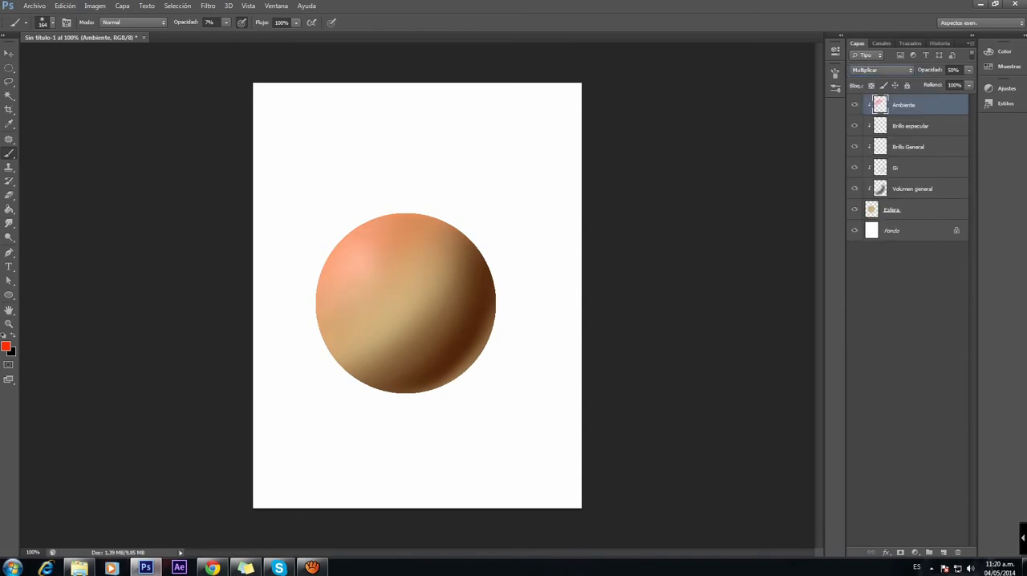
Step: Toggle the visibility of the Brillo General and Ambiente layers to compare their effect on the sphere
left_click(854, 146)
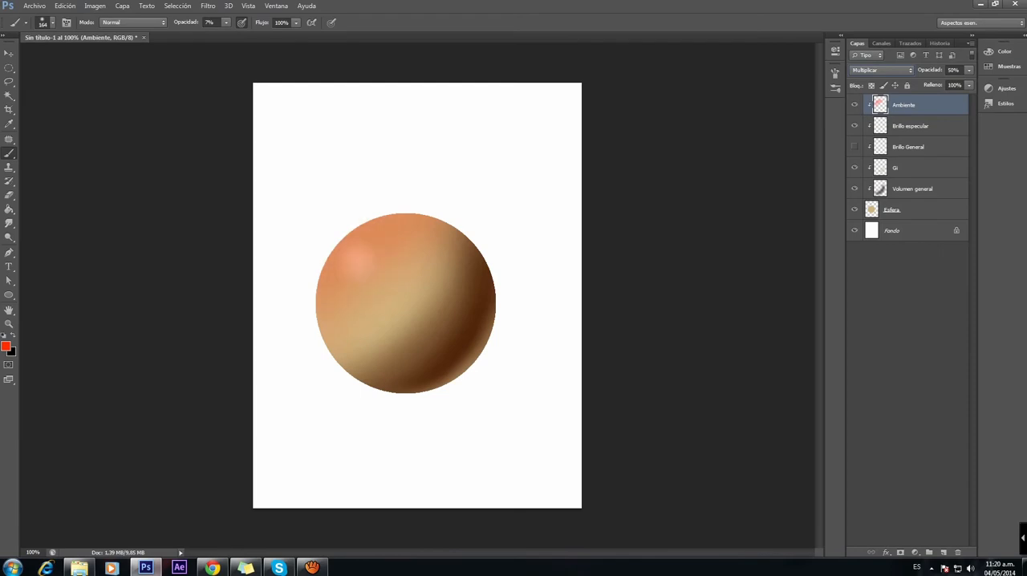
left_click(854, 146)
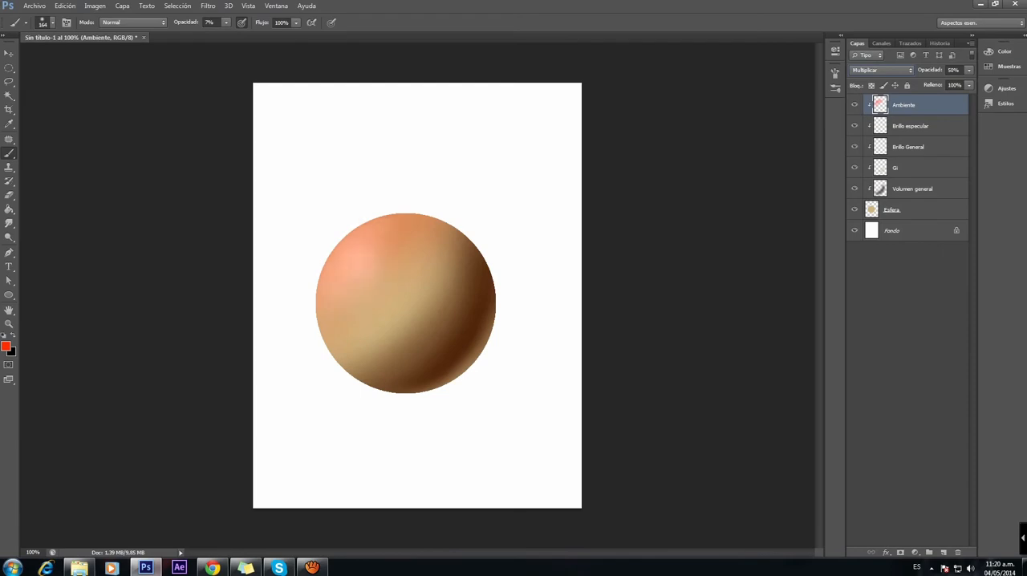
left_click(855, 105)
left_click(855, 105)
left_click(855, 105)
left_click(854, 105)
Step: Lower the Ambiente layer's opacity to 43% and compare the sphere with and without the ambient color
left_click(968, 70)
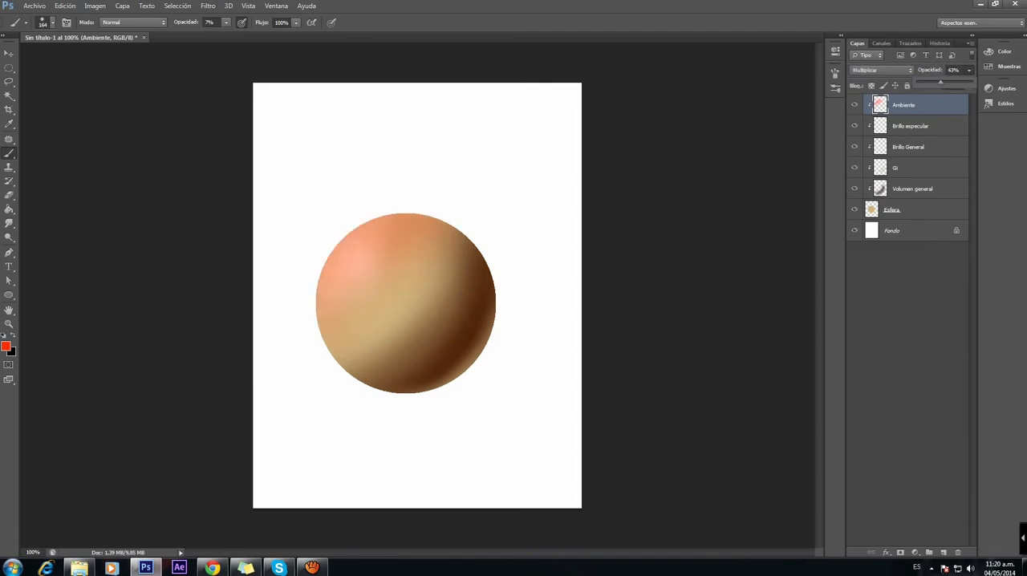
left_click(855, 105)
left_click(854, 105)
left_click(855, 105)
left_click(854, 105)
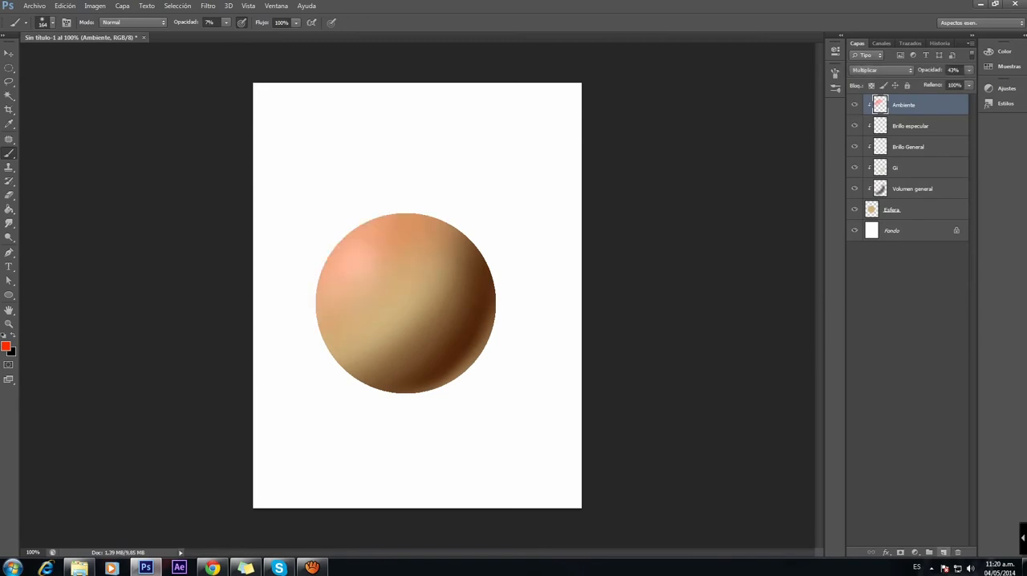
Step: Add a new layer above Ambiente, name it Textura and clip it to the sphere
left_click(943, 552)
double_click(892, 105)
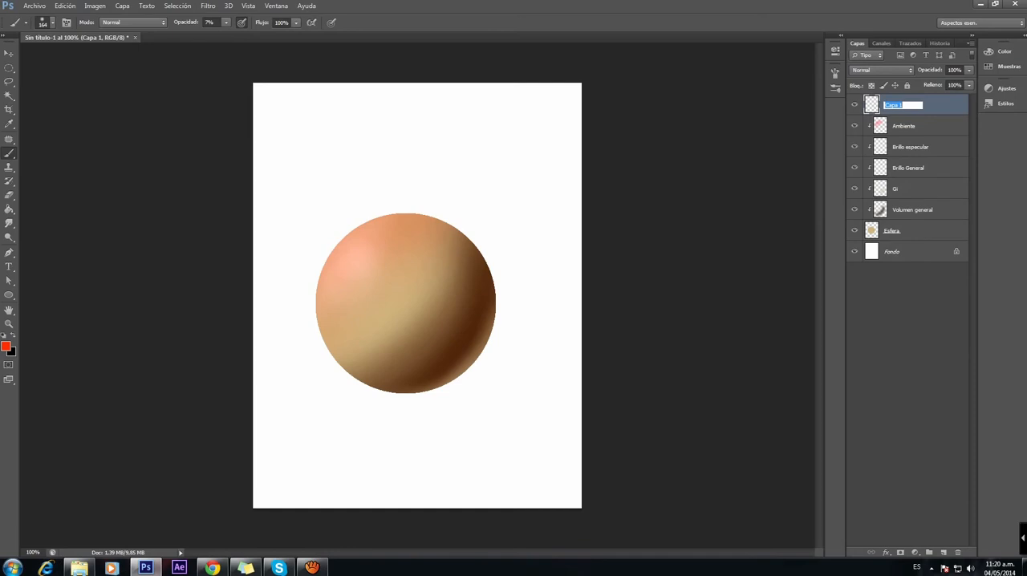
type("Textura")
left_click(907, 337)
left_click(919, 105)
right_click(919, 105)
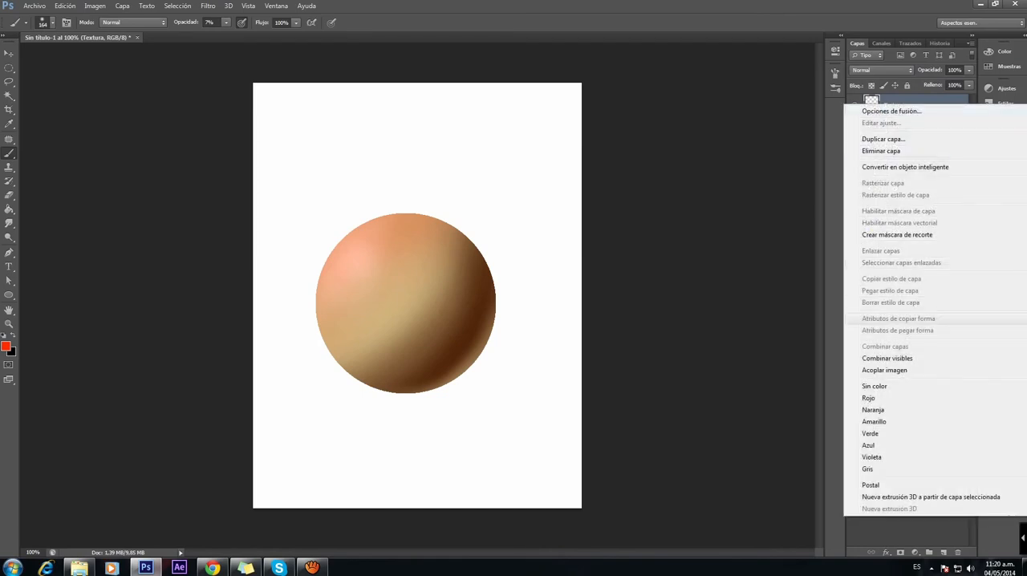
left_click(897, 235)
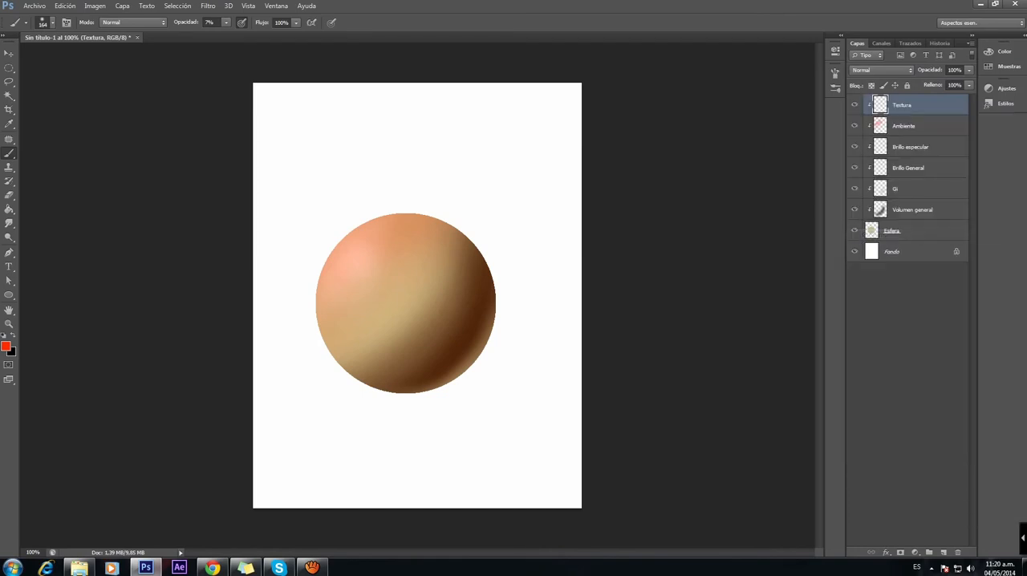
Step: Open the brush presets and look through the list for a brush suited to painting texture
left_click(835, 88)
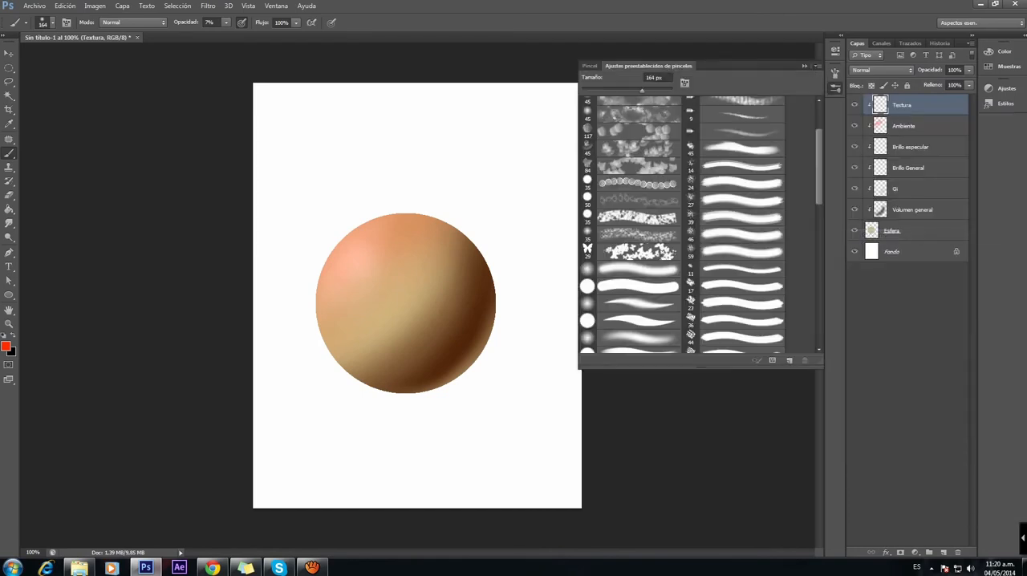
scroll(698, 225, "down", 10)
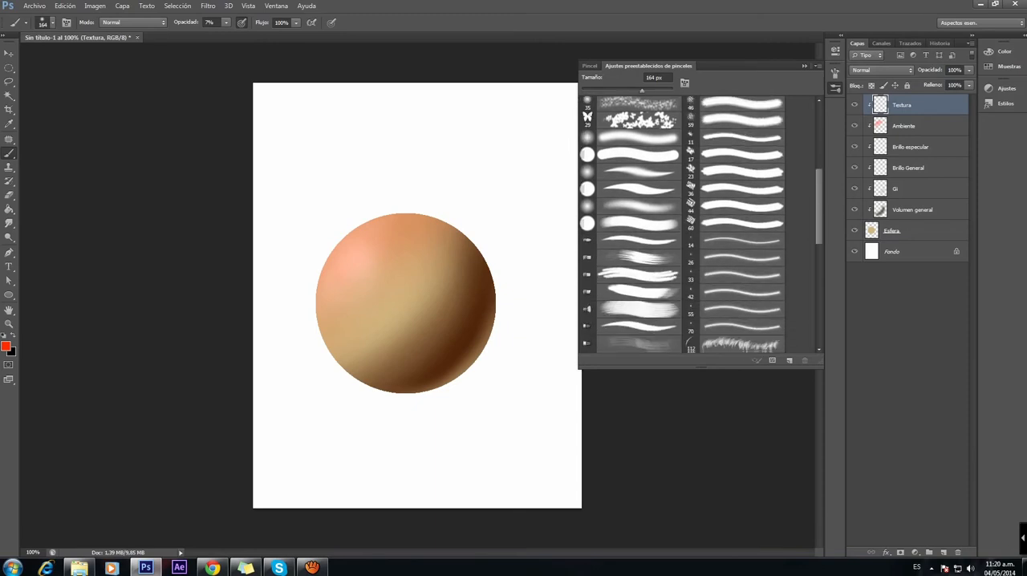
scroll(698, 225, "up", 10)
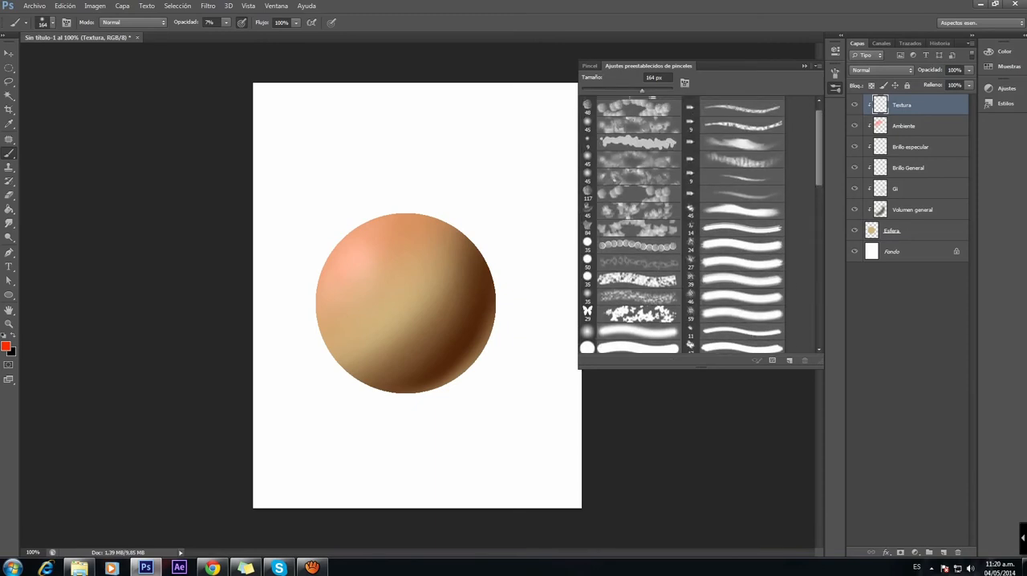
scroll(698, 225, "down", 10)
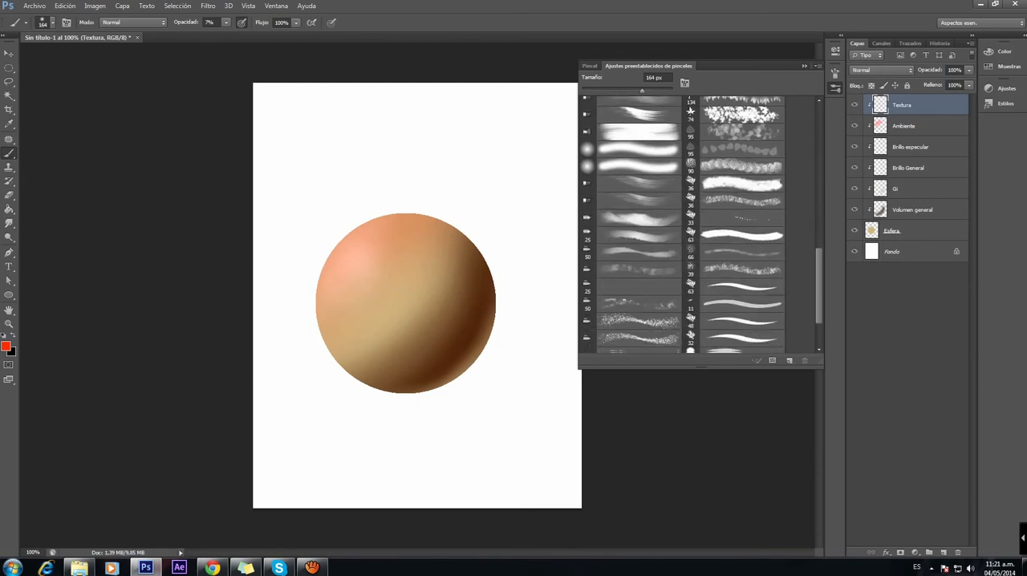
scroll(698, 225, "up", 10)
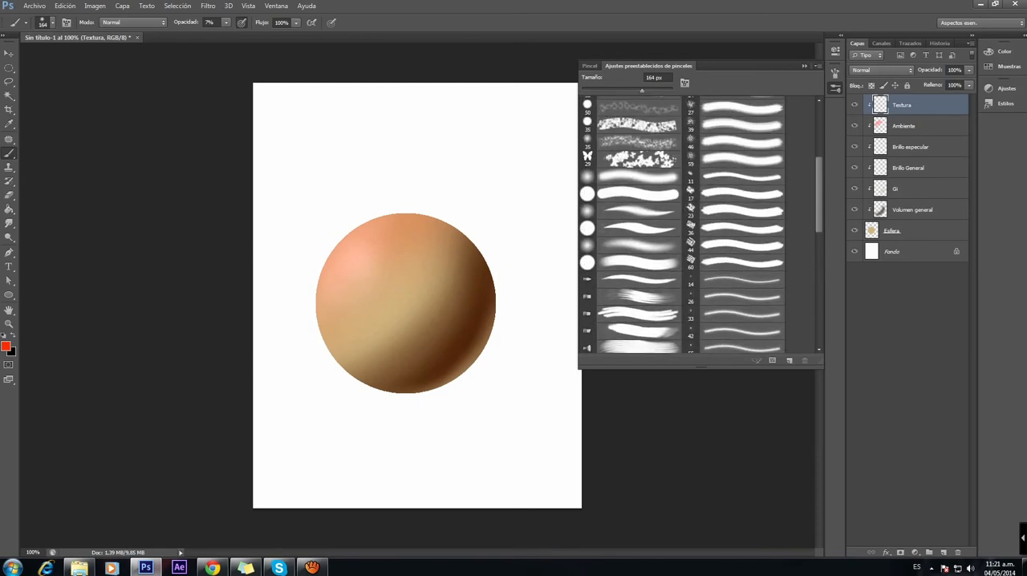
Step: Try the 17 px textured preset brush enlarged to 94 px
left_click(722, 195)
right_click(425, 296)
left_click_drag(443, 323, 483, 323)
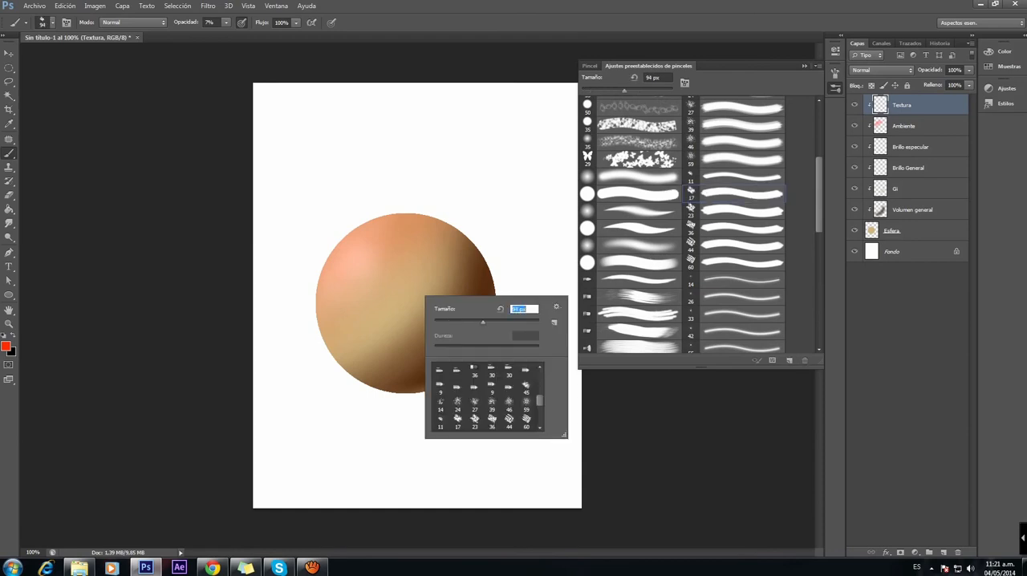
Step: Paint faint texture over the sphere's lit area with the 59 px preset brush at 74 px in dark brown sampled from its shaded edge
left_click(480, 286, "alt")
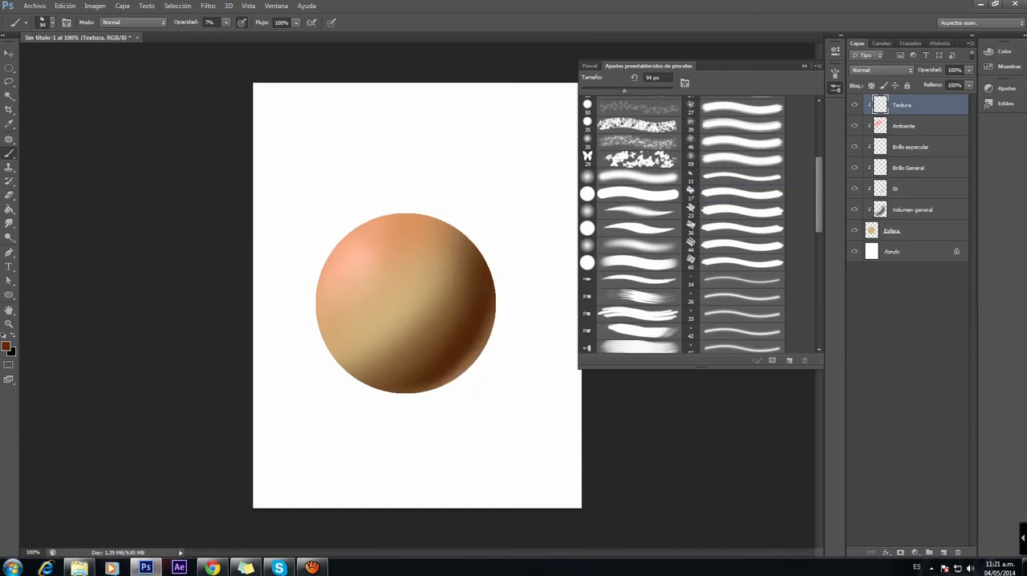
left_click(734, 160)
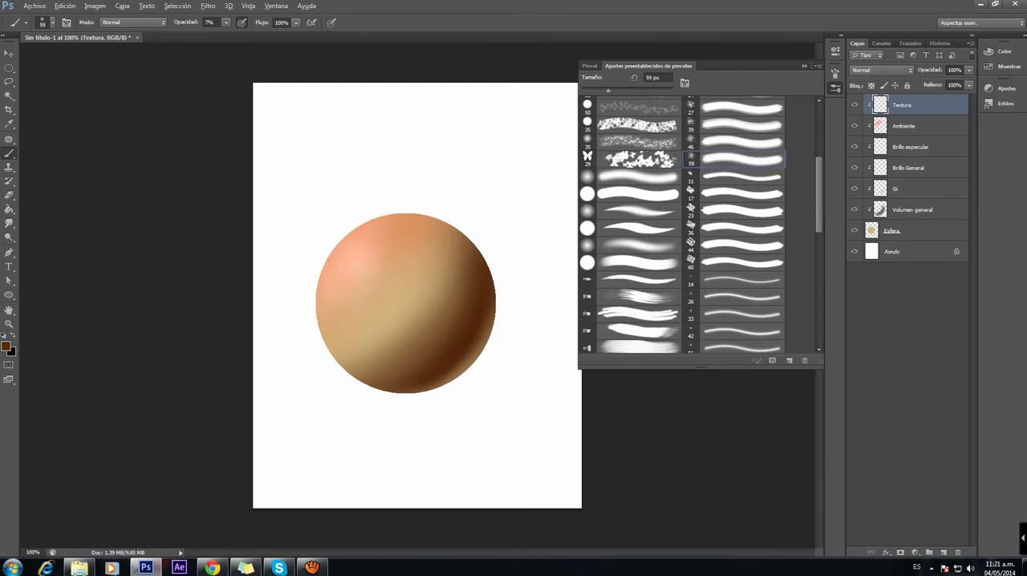
right_click(392, 302)
left_click_drag(433, 329, 440, 329)
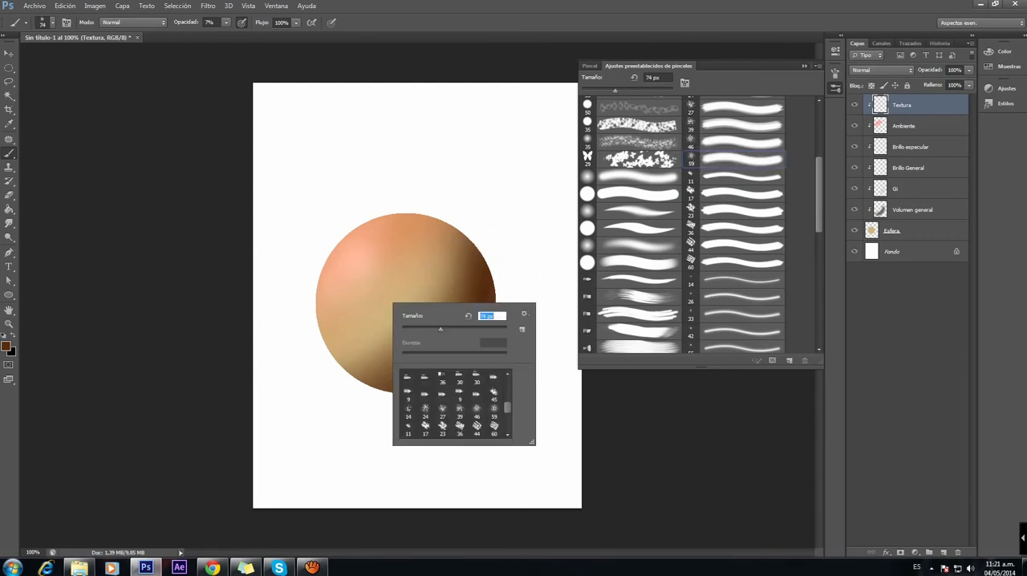
left_click(499, 258)
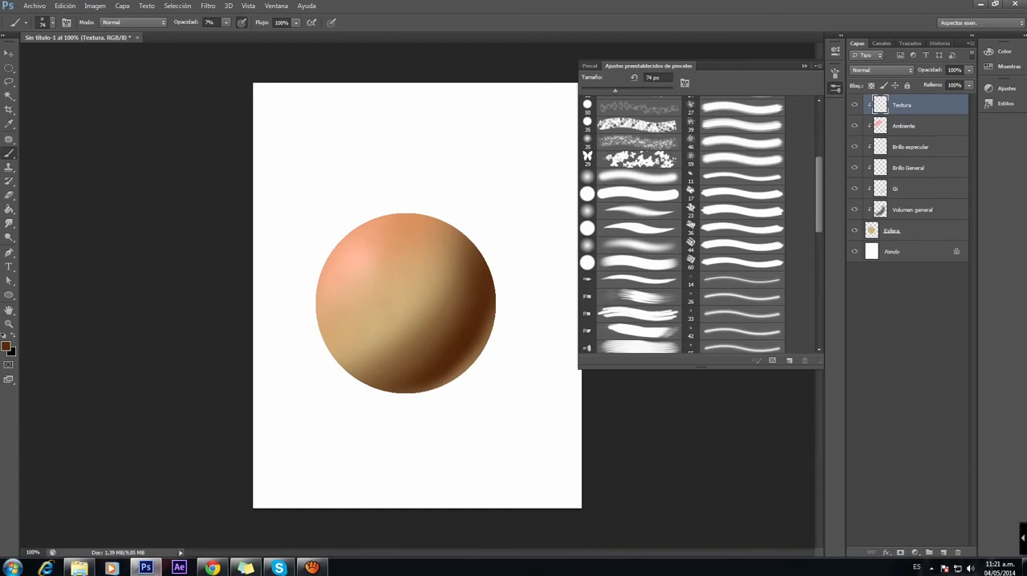
left_click(382, 307)
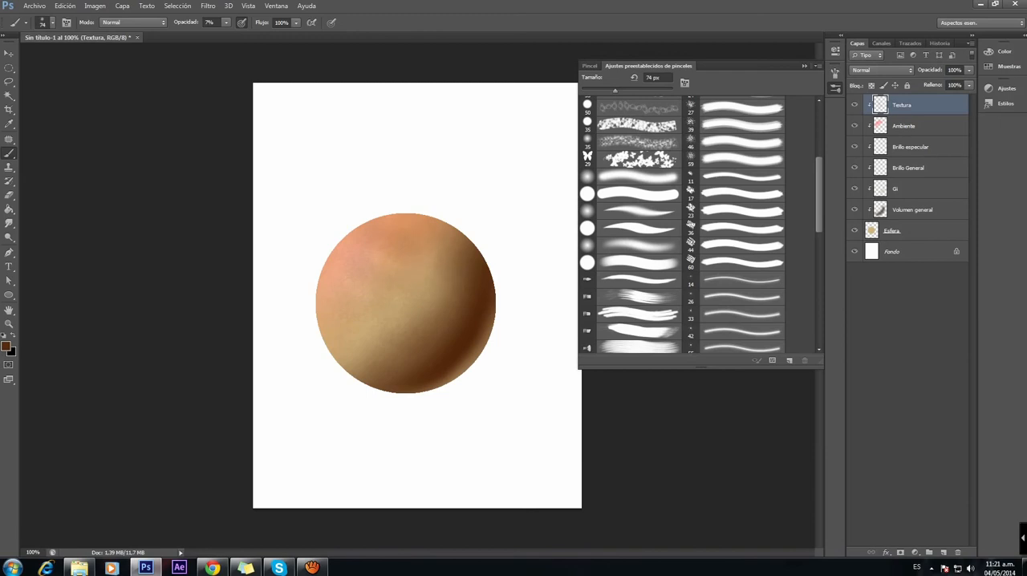
Step: Raise the brush opacity to 36% and dab dark brown texture all over the sphere's lit area
left_click(226, 22)
left_click_drag(226, 35, 242, 34)
left_click(359, 359)
left_click(331, 338)
left_click(398, 311)
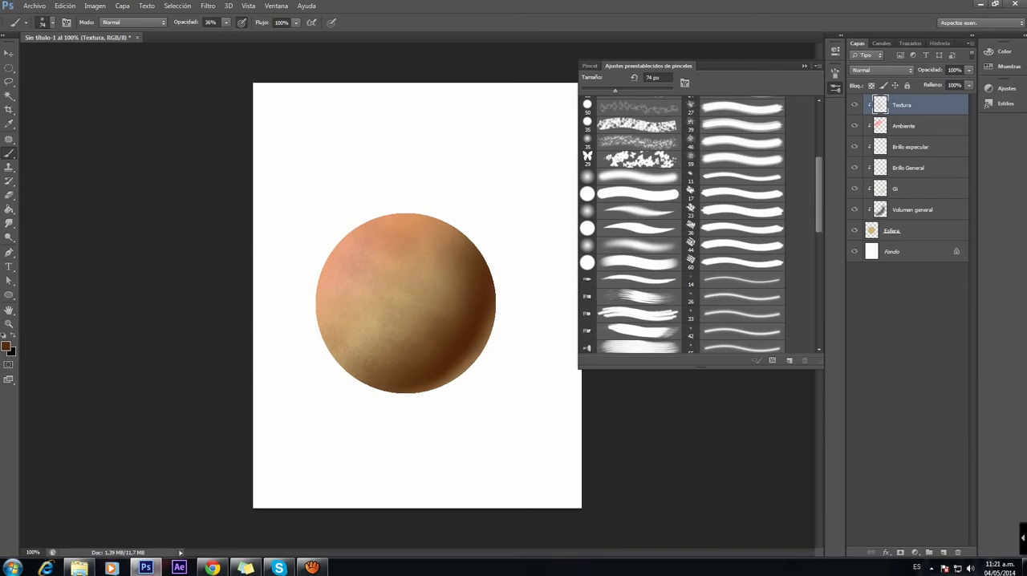
left_click(430, 294)
left_click(367, 338)
left_click(344, 322)
left_click(367, 311)
left_click(383, 288)
left_click(392, 272)
left_click(421, 249)
left_click(435, 233)
left_click(342, 295)
left_click(369, 271)
left_click(376, 244)
left_click(417, 226)
left_click(352, 262)
left_click(343, 268)
left_click(354, 240)
left_click(384, 229)
left_click(398, 328)
left_click(421, 254)
left_click(399, 280)
left_click(375, 311)
left_click(354, 285)
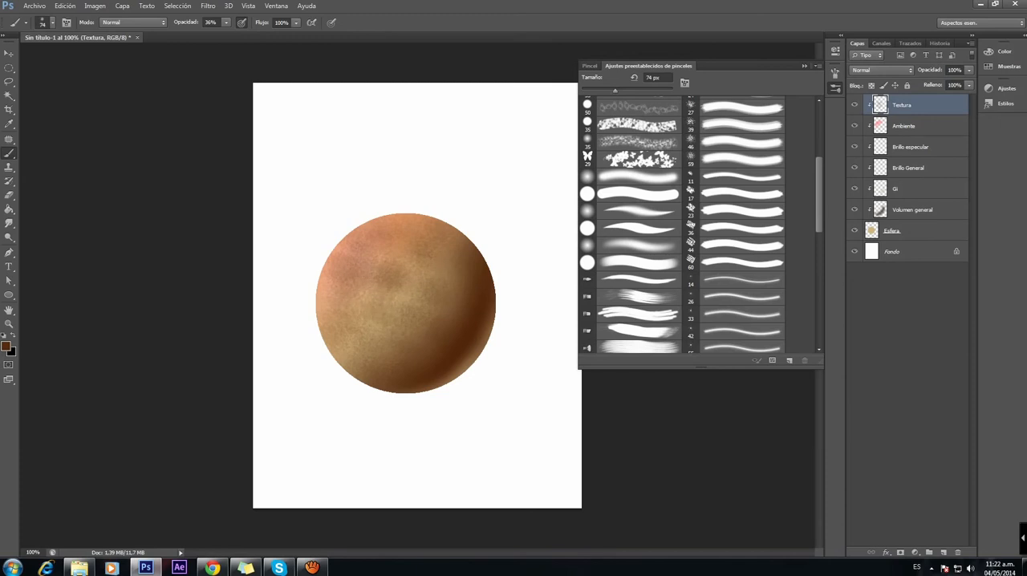
Step: Set the foreground color to light peach #ffd6b9 and paint light texture over the sphere's upper-left highlight area
left_click(6, 347)
left_click_drag(601, 212, 592, 210)
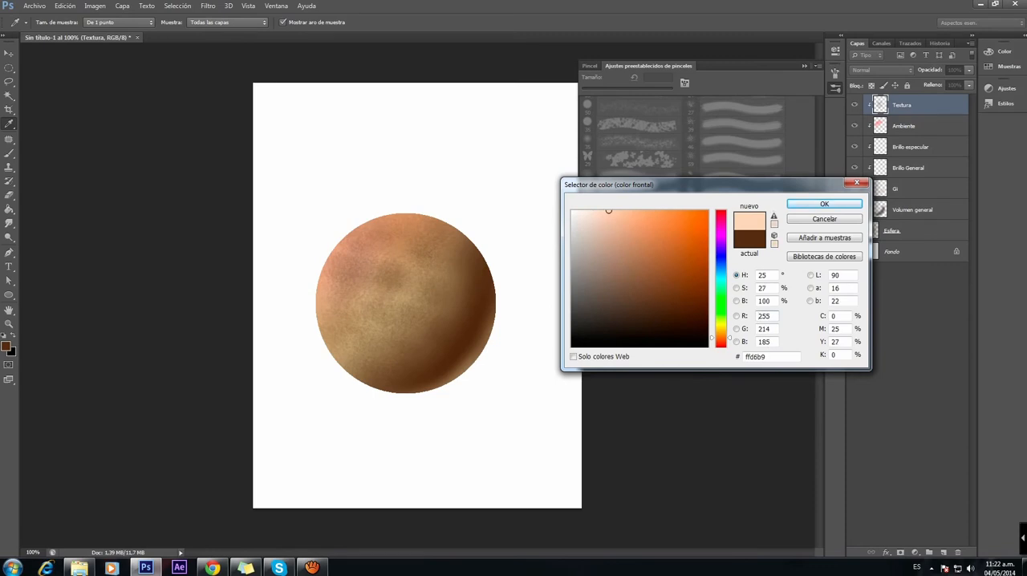
left_click(824, 203)
mouse_move(354, 268)
left_mouse_down()
mouse_move(358, 260)
mouse_move(391, 287)
mouse_move(395, 274)
left_mouse_up()
left_click_drag(397, 231, 387, 246)
Step: Set the Textura layer's blend mode to Multiplicar and its opacity to 30%, comparing the sphere with and without the texture
left_click_drag(970, 70, 936, 82)
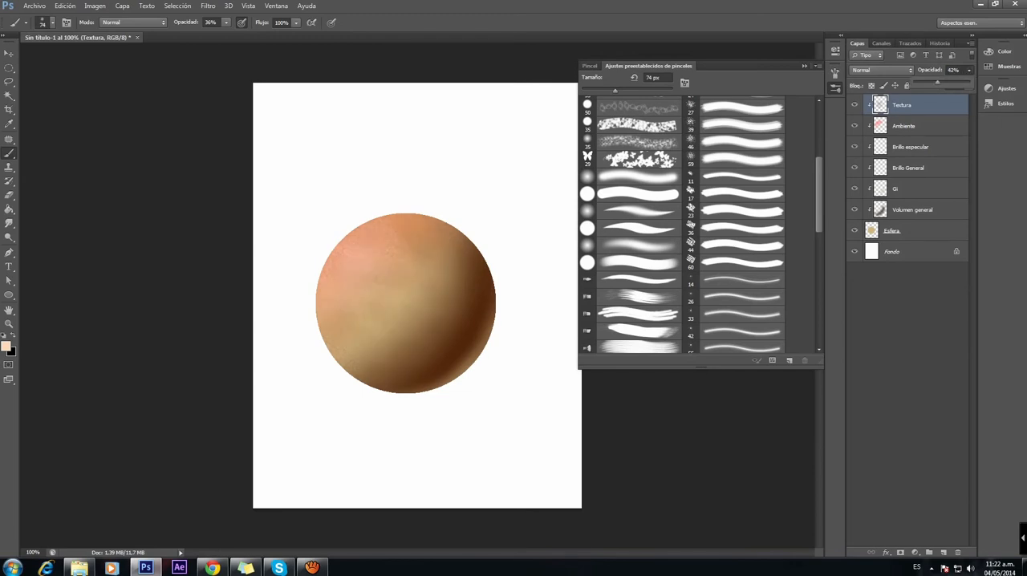
left_click(881, 70)
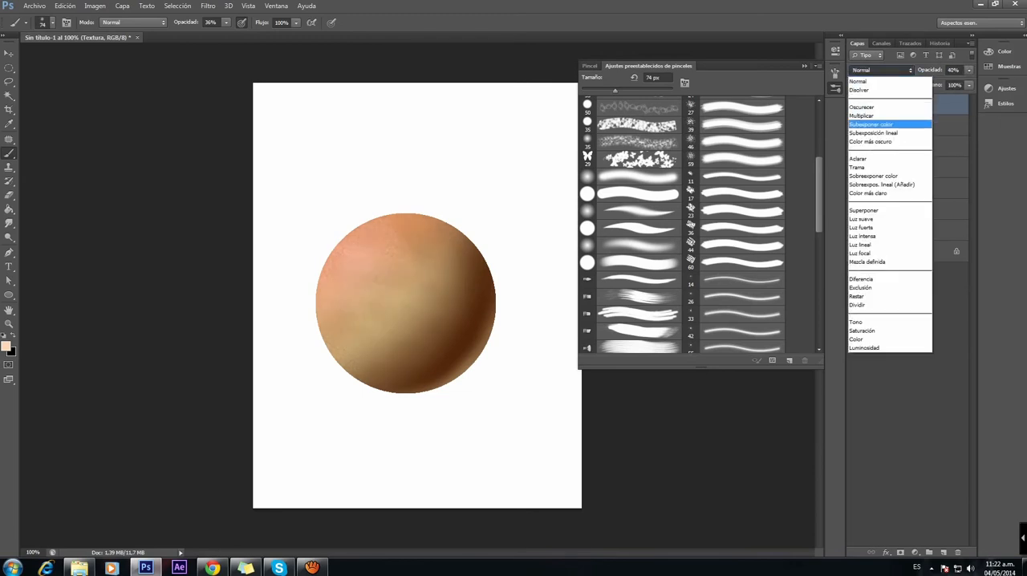
left_click(883, 124)
left_click(854, 105)
left_click(854, 105)
left_click(969, 70)
left_click_drag(939, 82, 945, 82)
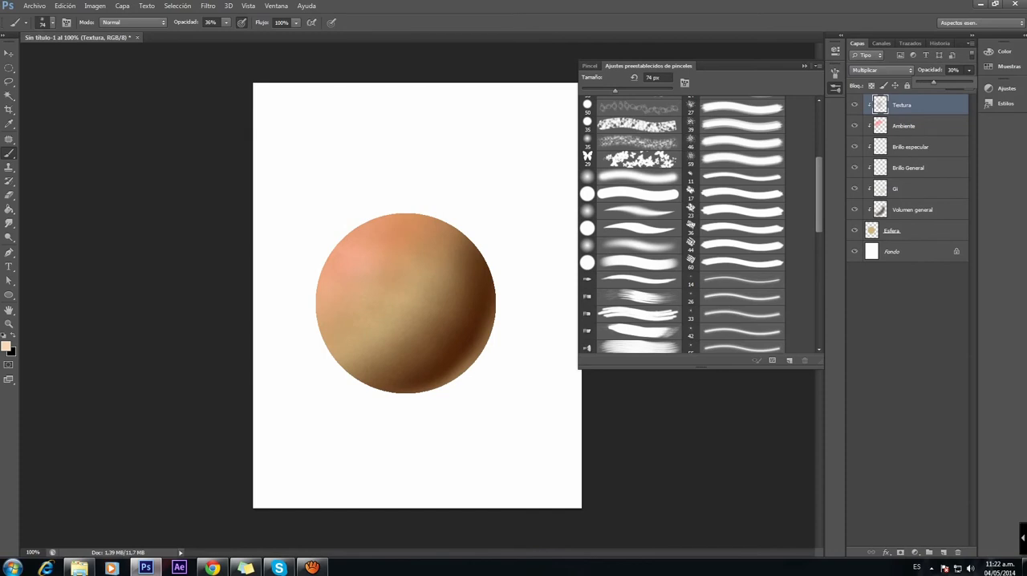
Step: Hide and reshow all layers clipped to Esfera to compare the flat circle with the shaded sphere, and check Brillo General
left_click_drag(854, 105, 854, 209)
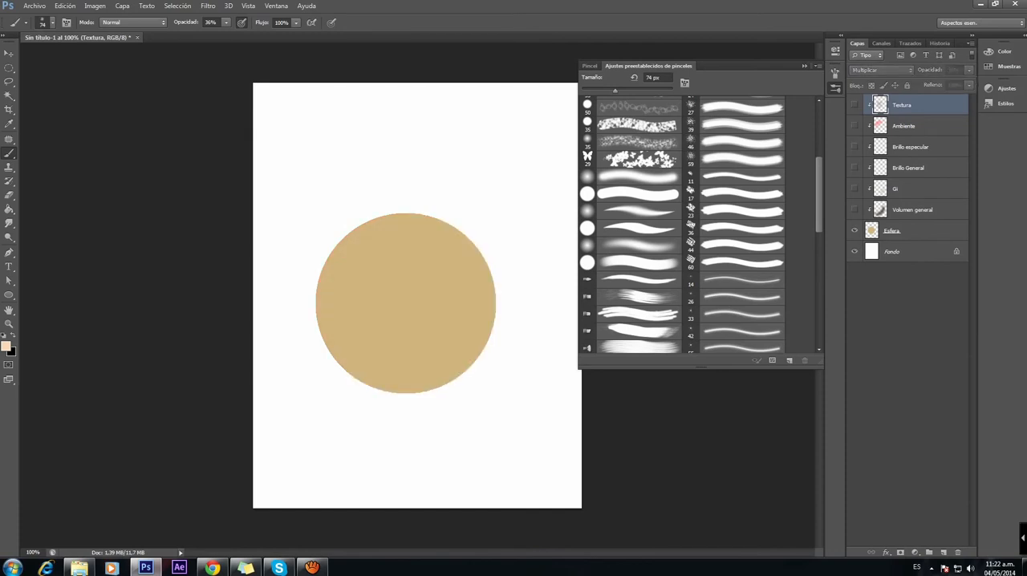
left_click_drag(855, 210, 854, 105)
left_click(854, 168)
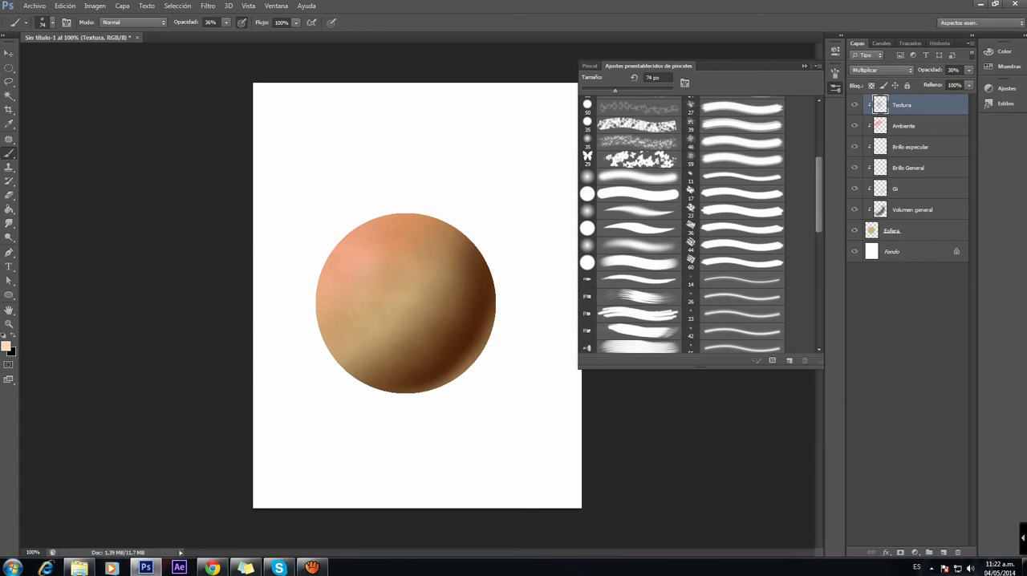
left_click(915, 231)
left_click(943, 552)
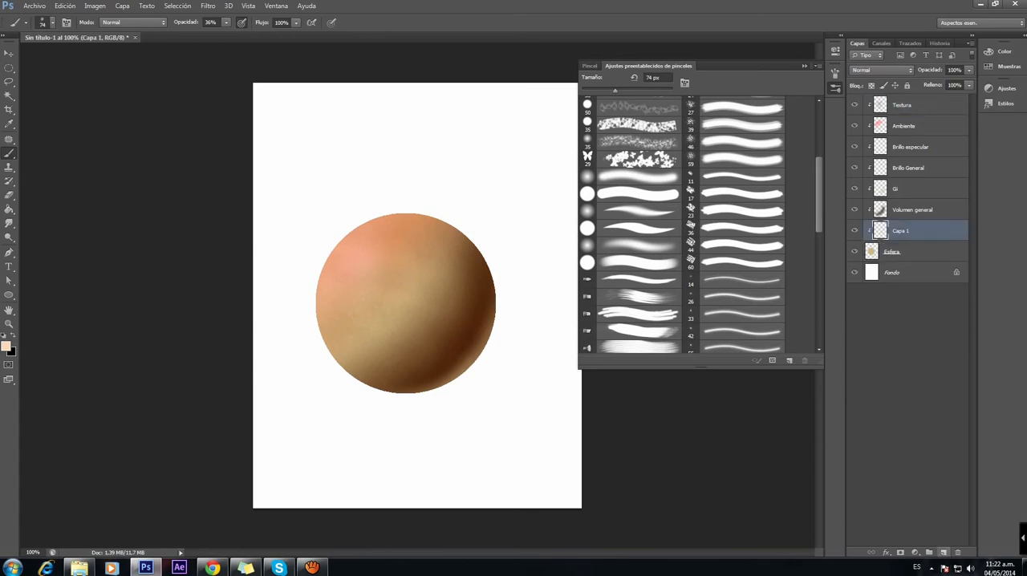
key("ctrl+z")
left_click(916, 105)
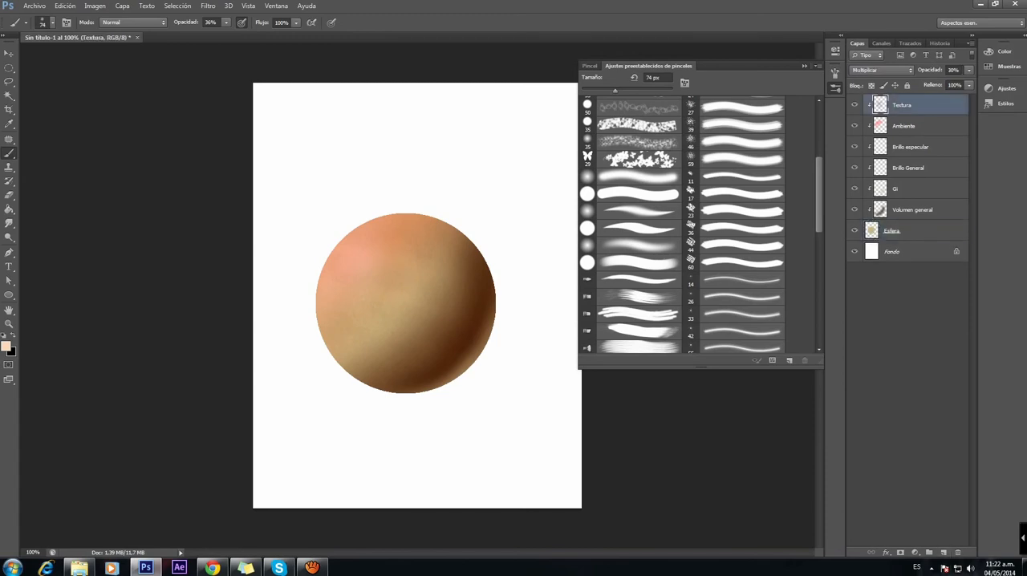
Step: Add a new layer, place it between Esfera and Fondo, and name it proyección Sombras
left_click(944, 552)
left_click_drag(910, 105, 909, 261)
double_click(893, 252)
type("pro")
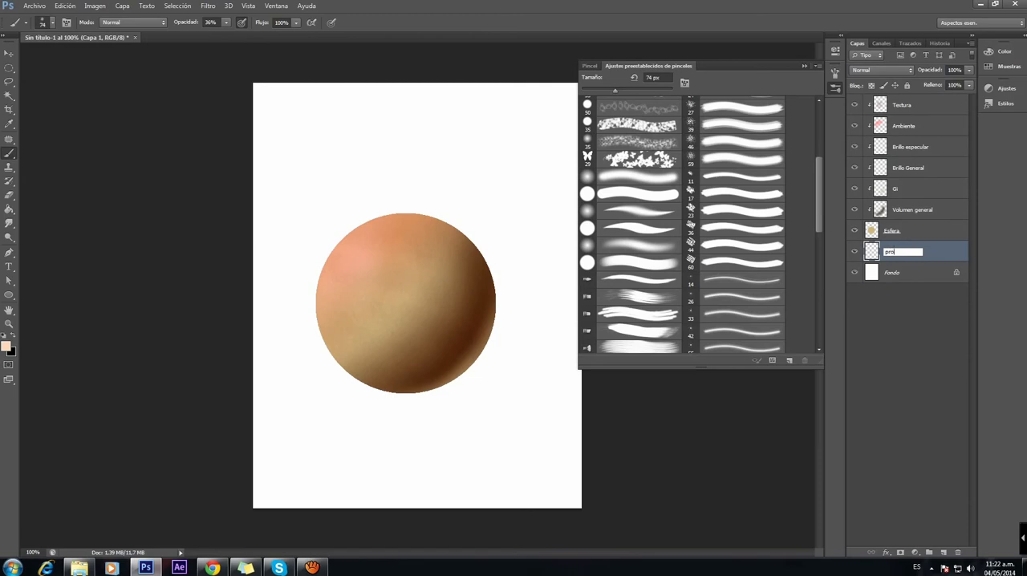
type("yección Sombras")
key("Return")
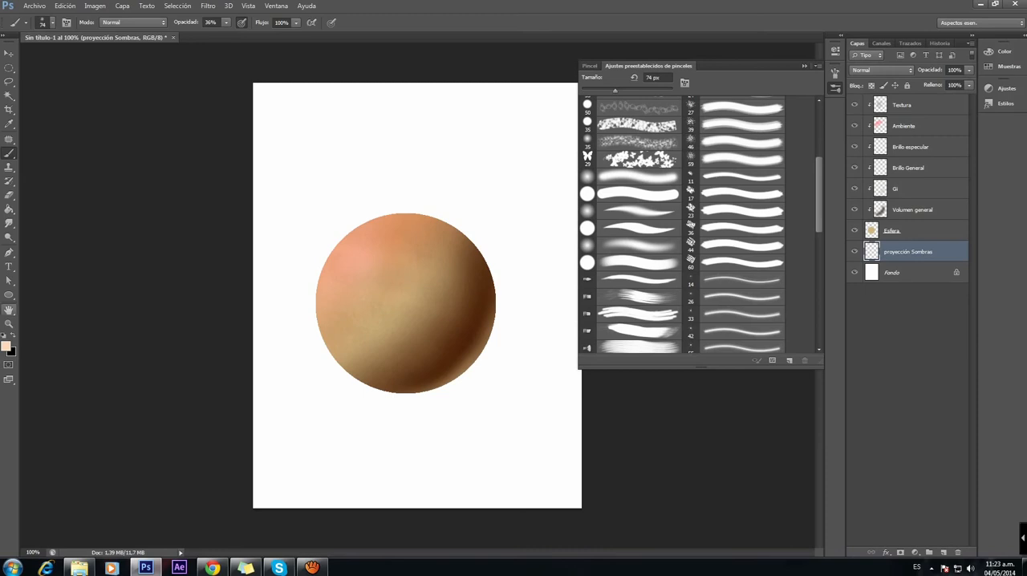
Step: Draw a flat black ellipse beneath the sphere as its cast shadow, then reposition it slightly lower and make it narrower
key("u")
key("x")
left_click_drag(360, 379, 567, 395)
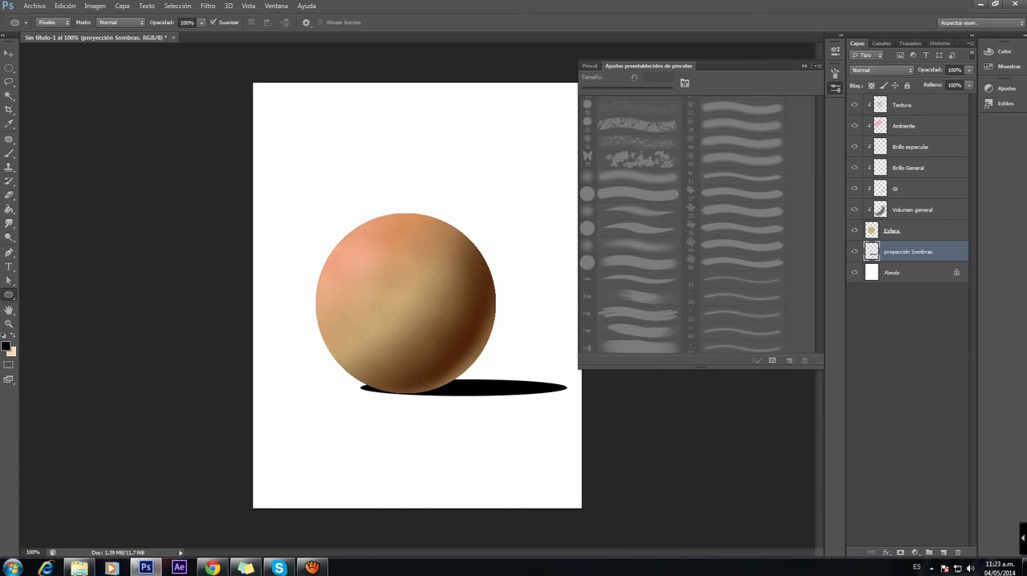
key("v")
left_click_drag(473, 359, 463, 365)
key("ctrl+t")
left_click_drag(556, 394, 474, 392)
key("Return")
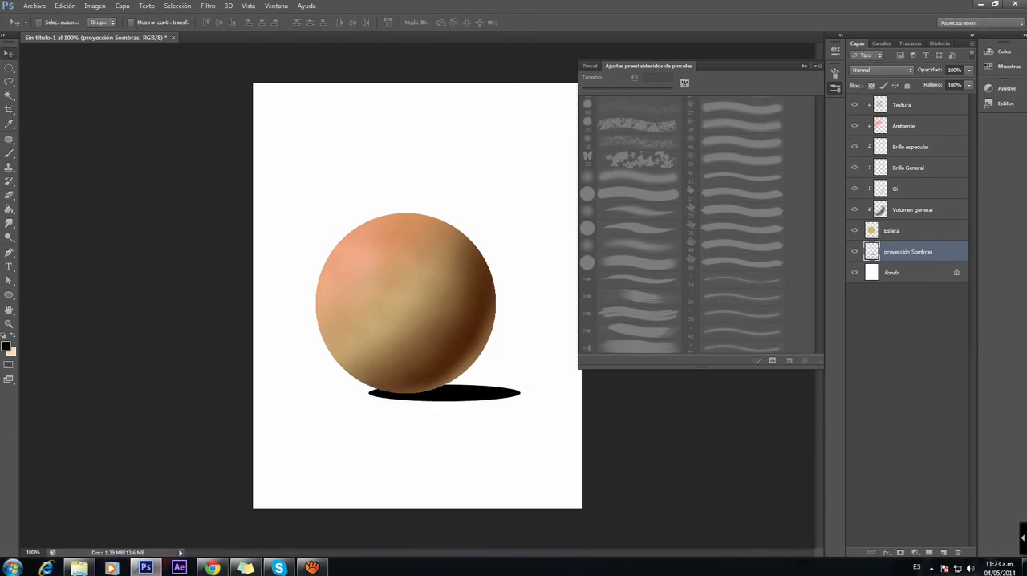
Step: Soften the black shadow ellipse with a Gaussian blur of 6.1 pixels radius
left_click(208, 6)
mouse_move(240, 124)
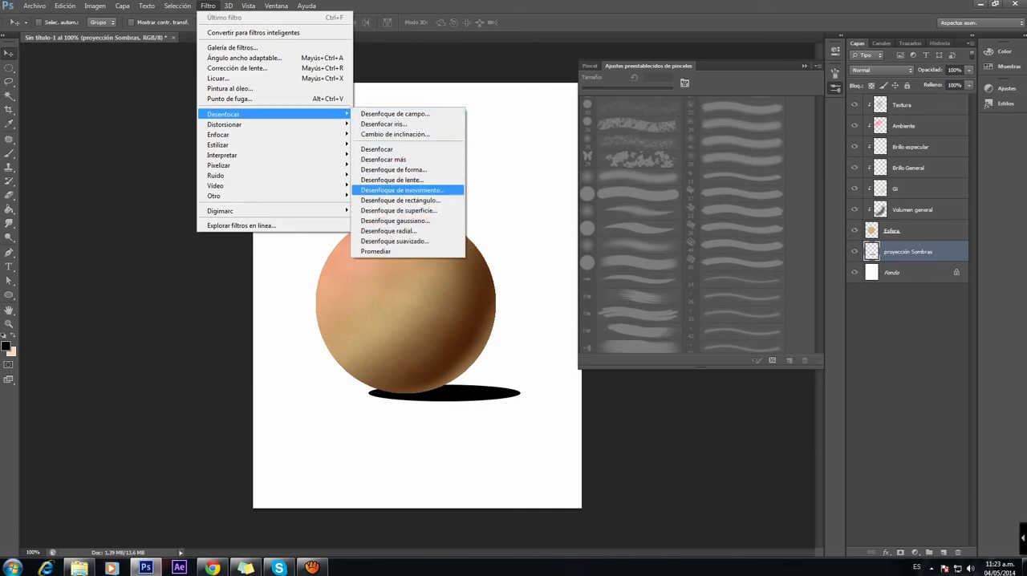
left_click(395, 221)
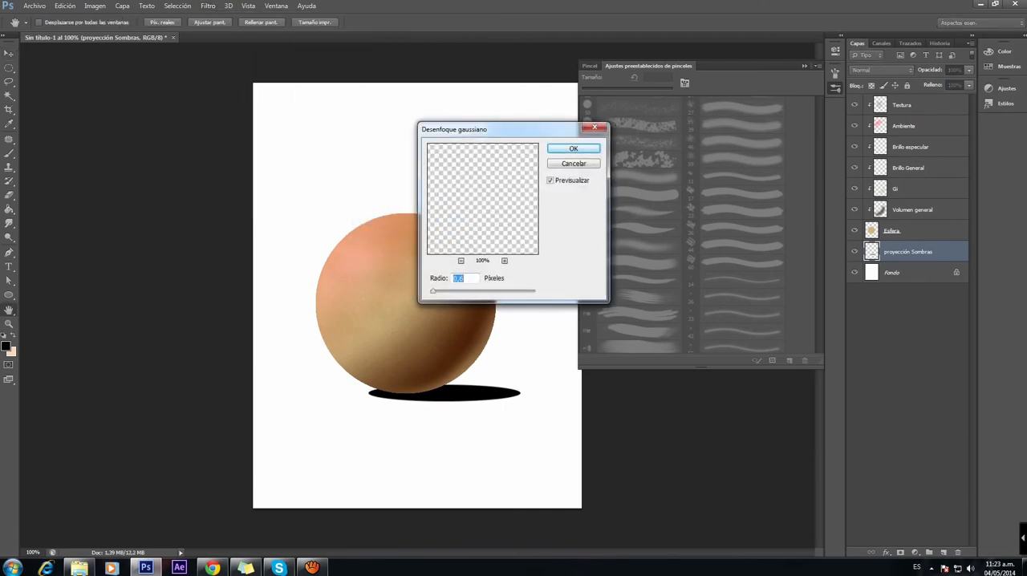
left_click(573, 149)
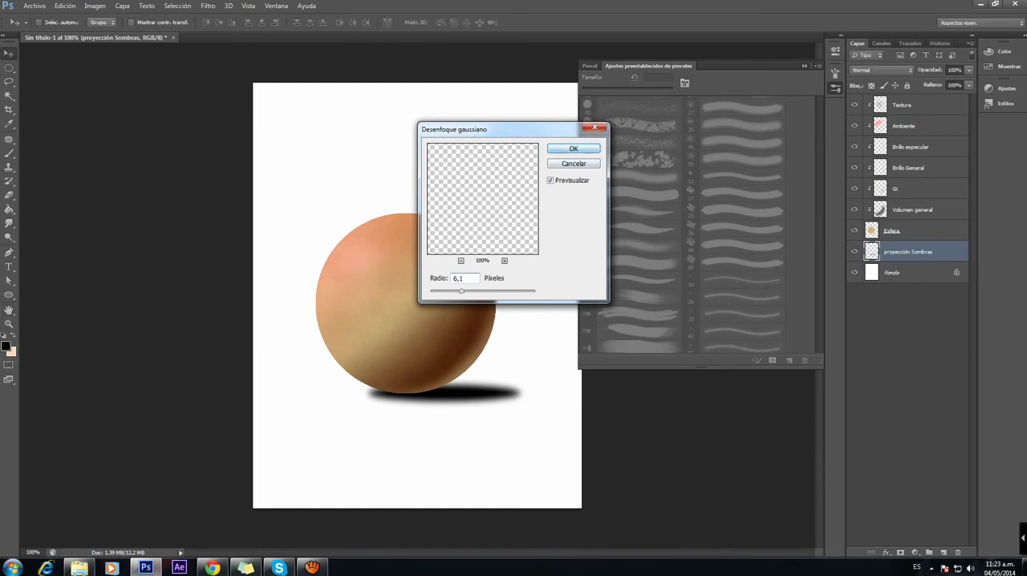
Step: Lower the proyección Sombras layer's opacity to 47%, then delete that layer
left_click(970, 71)
left_click_drag(943, 83, 940, 83)
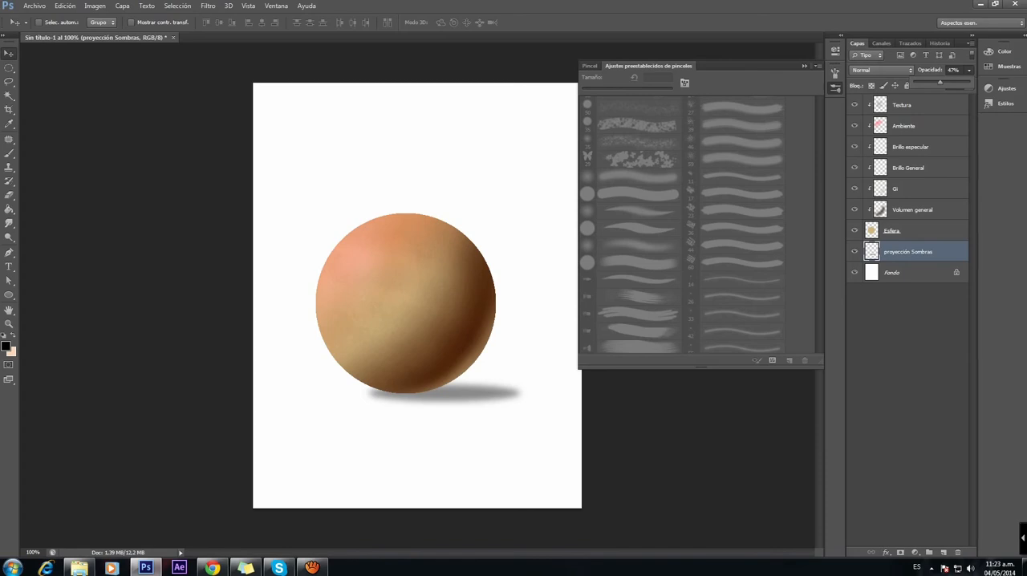
key("Return")
key("Delete")
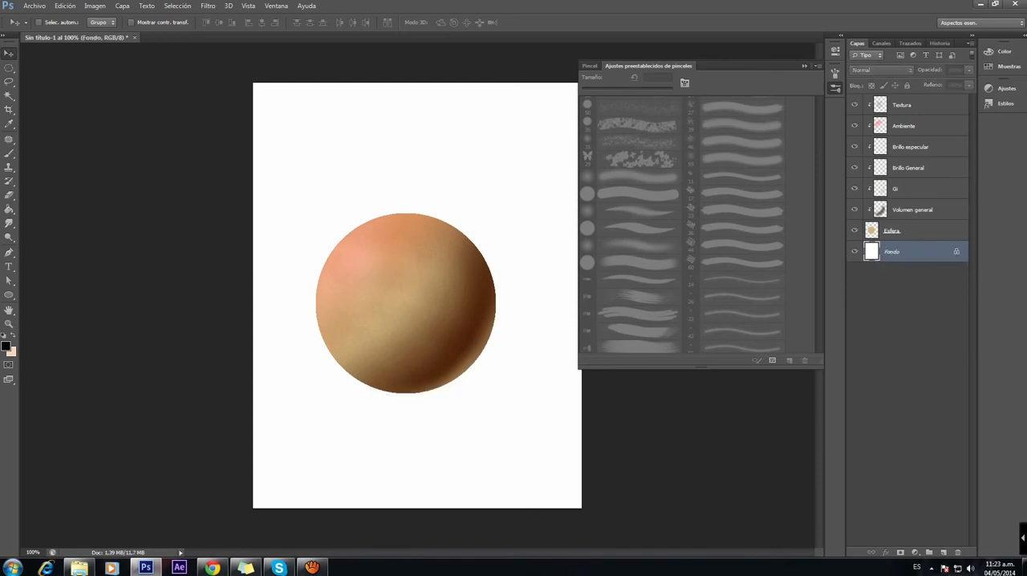
Step: Add a new layer directly above Fondo and name it Proyección Sombra
left_click(944, 552)
double_click(893, 251)
type("Pr")
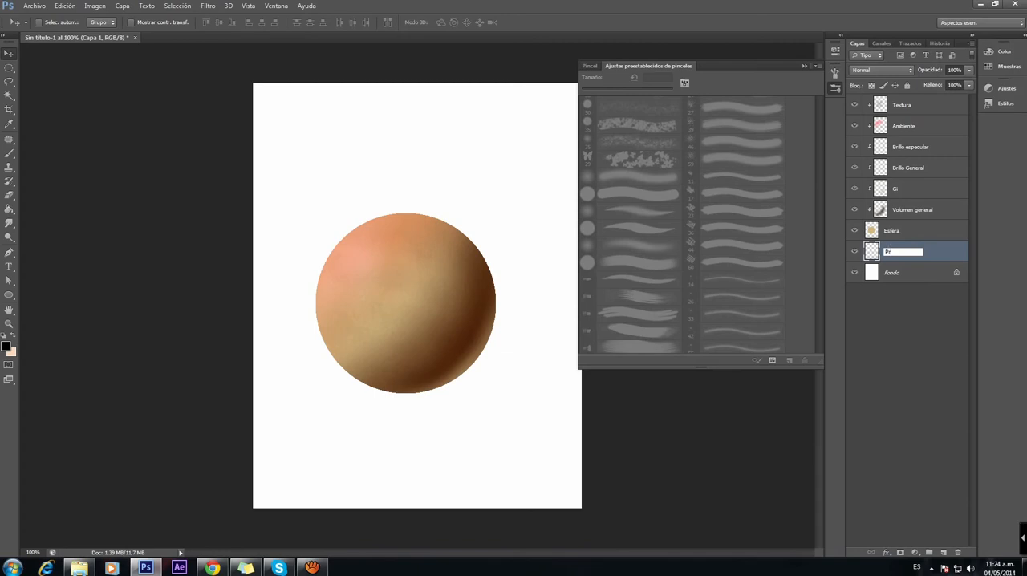
type("oyección Solmbra")
key("Return")
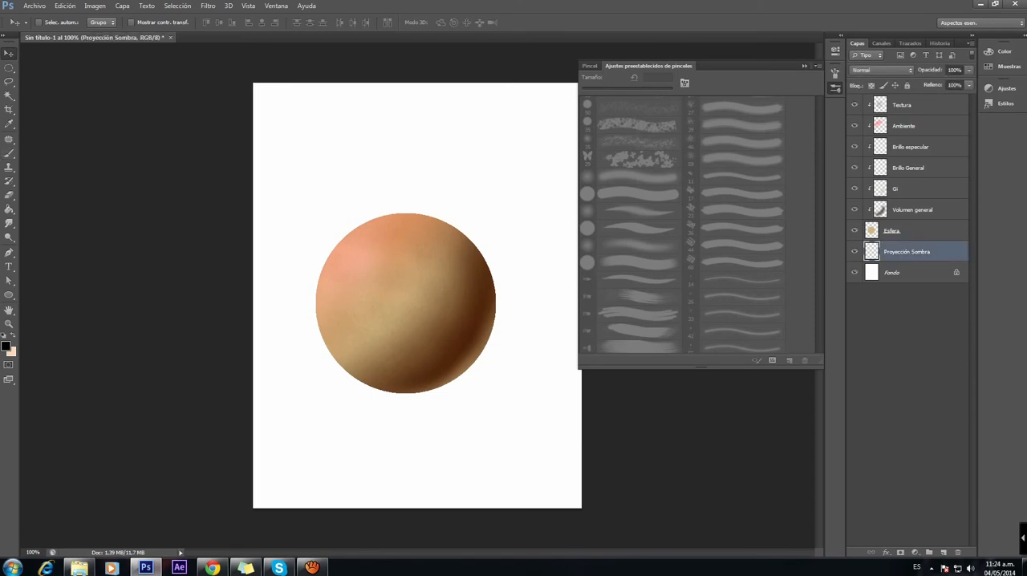
Step: Paint a soft black cast shadow beneath the sphere with a soft round brush at 10% opacity, reducing its size to 72 px
key("b")
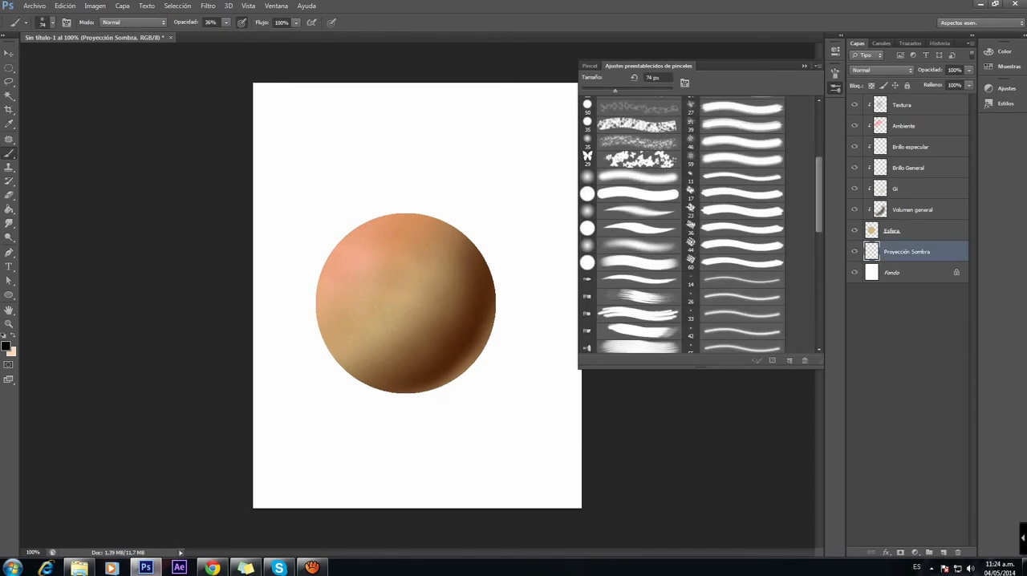
left_click(227, 22)
left_click_drag(226, 35, 212, 34)
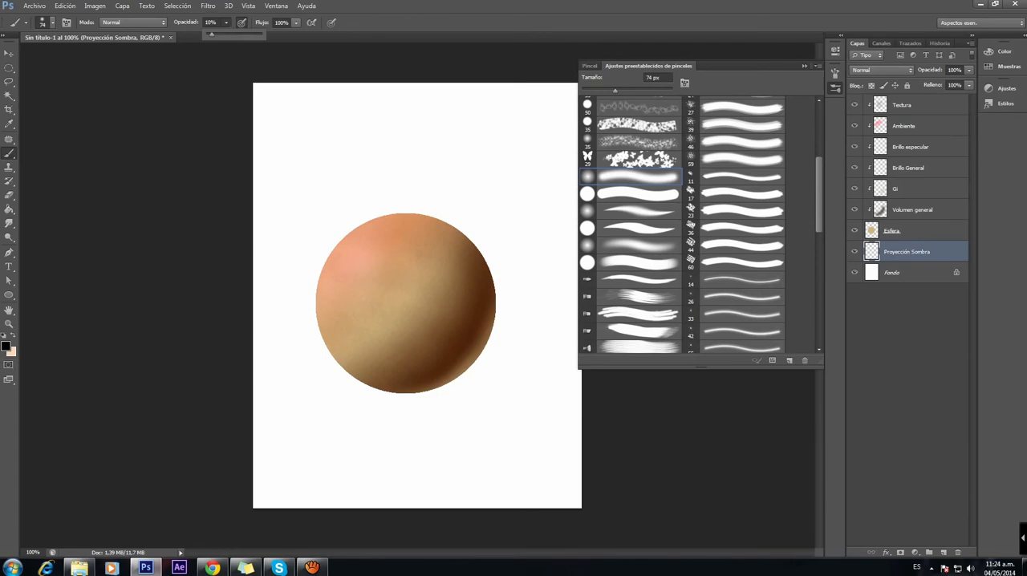
right_click(457, 363)
mouse_move(439, 385)
left_mouse_down()
mouse_move(470, 379)
mouse_move(417, 388)
mouse_move(472, 375)
mouse_move(401, 385)
mouse_move(472, 377)
left_mouse_up()
right_click(423, 361)
left_click_drag(485, 388, 474, 387)
mouse_move(410, 398)
left_mouse_down()
mouse_move(472, 372)
mouse_move(442, 390)
left_mouse_up()
left_click_drag(373, 385, 401, 395)
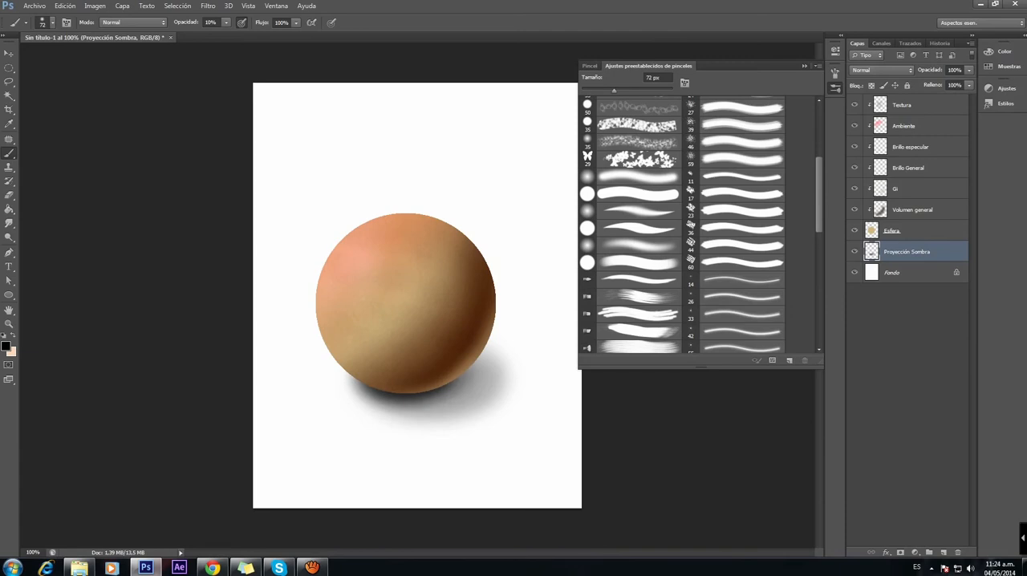
Step: Darken the cast shadow under the sphere's lower edge and lower the Proyección Sombra layer's opacity to 86%
left_click_drag(461, 380, 474, 366)
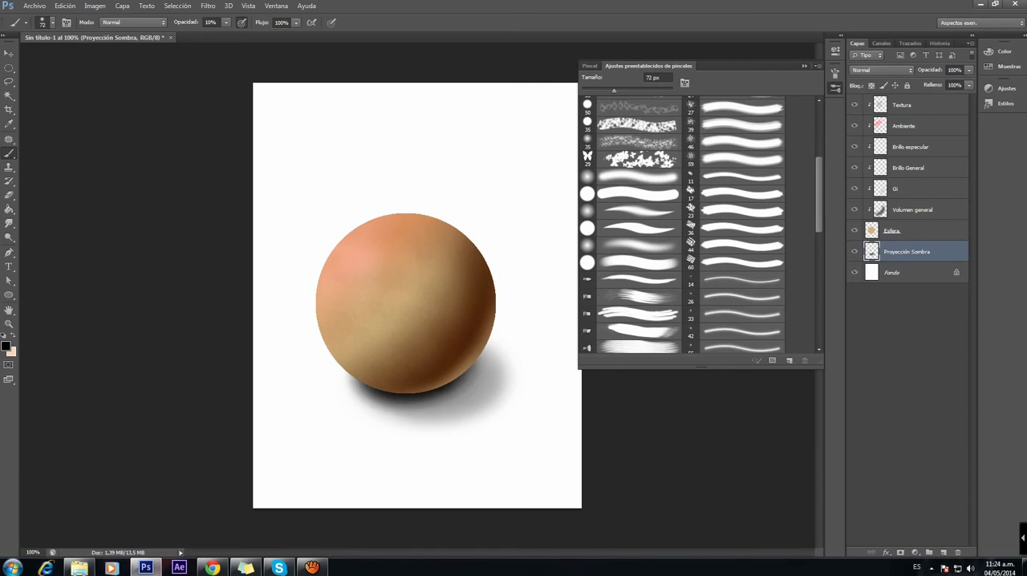
left_click(970, 70)
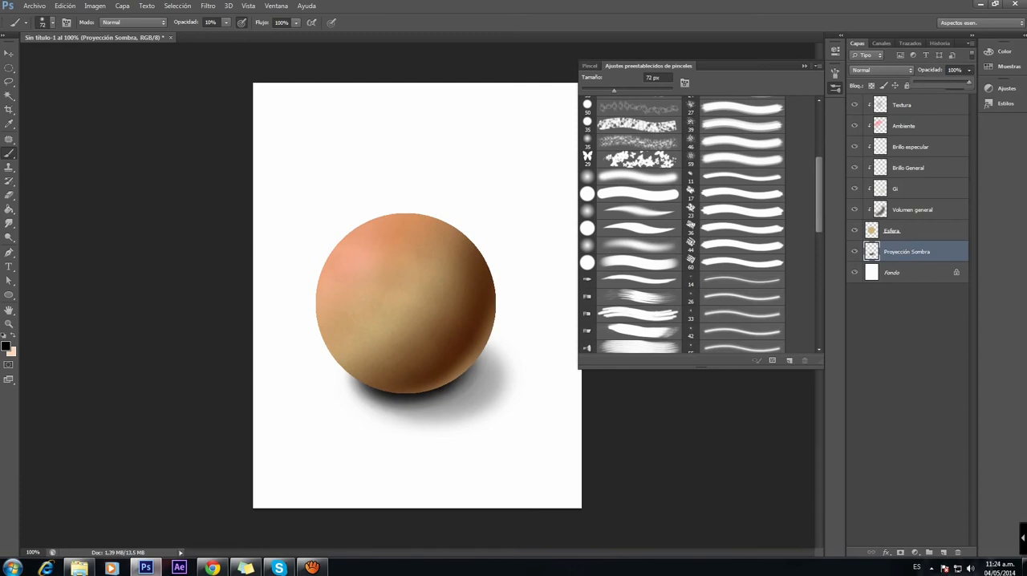
left_click_drag(969, 82, 962, 81)
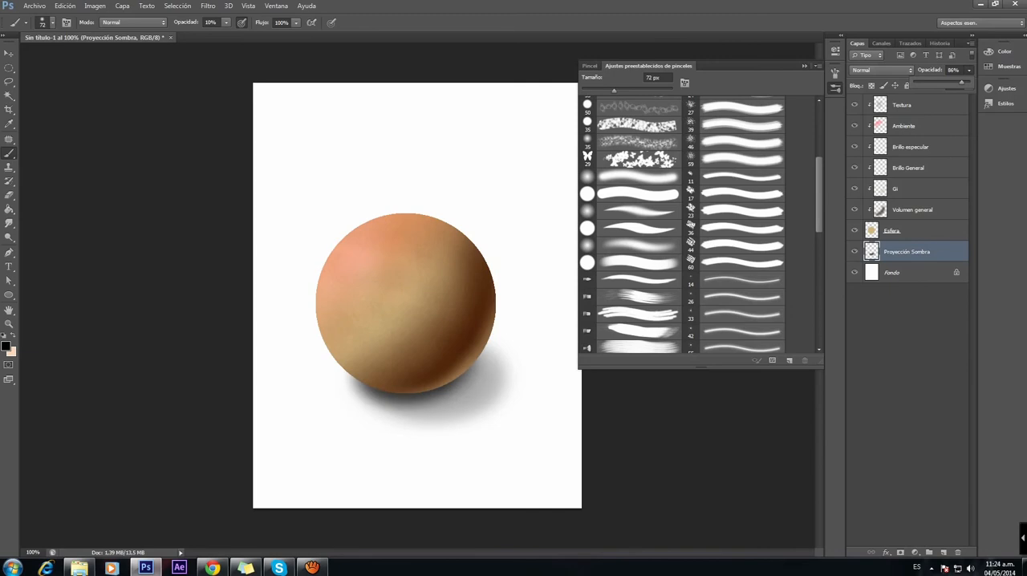
key("Return")
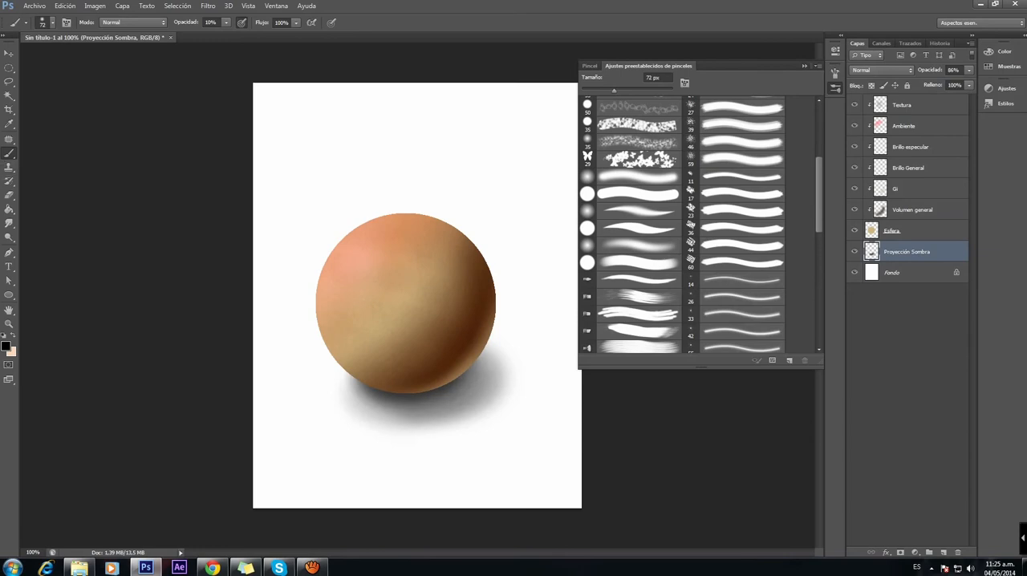
Step: Soften the cast shadow's lower edge with the Eraser at 22% opacity and 94 px, comparing with the shadow layer hidden
key("e")
left_click(194, 23)
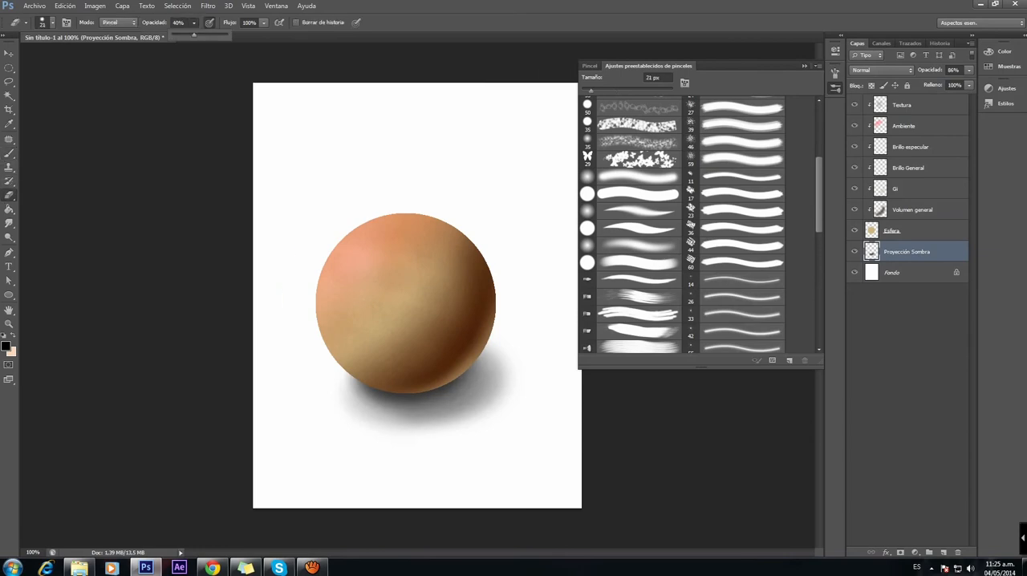
right_click(470, 351)
left_click(507, 377)
left_click_drag(382, 422, 458, 420)
key("ctrl+z")
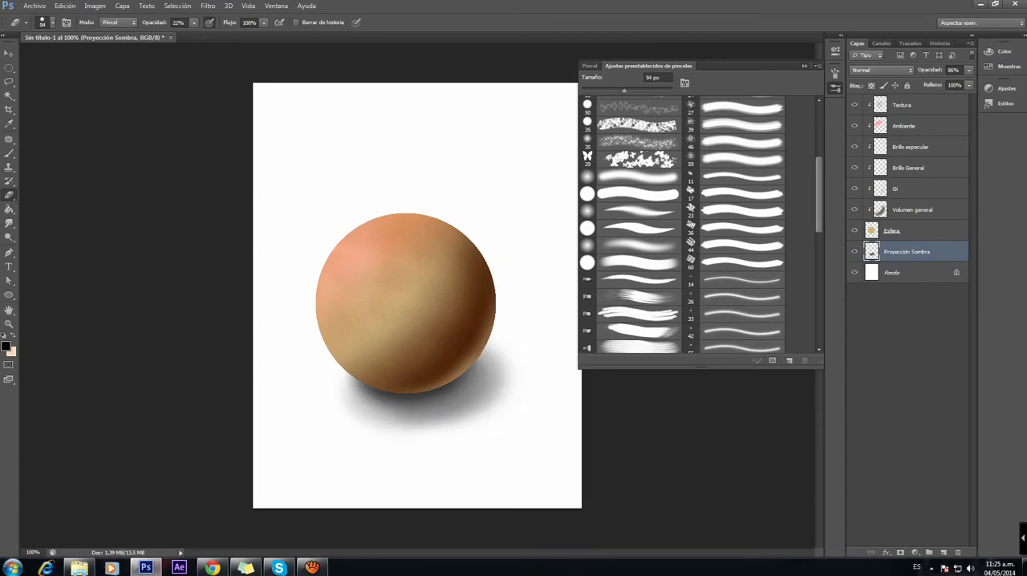
left_click_drag(404, 428, 441, 425)
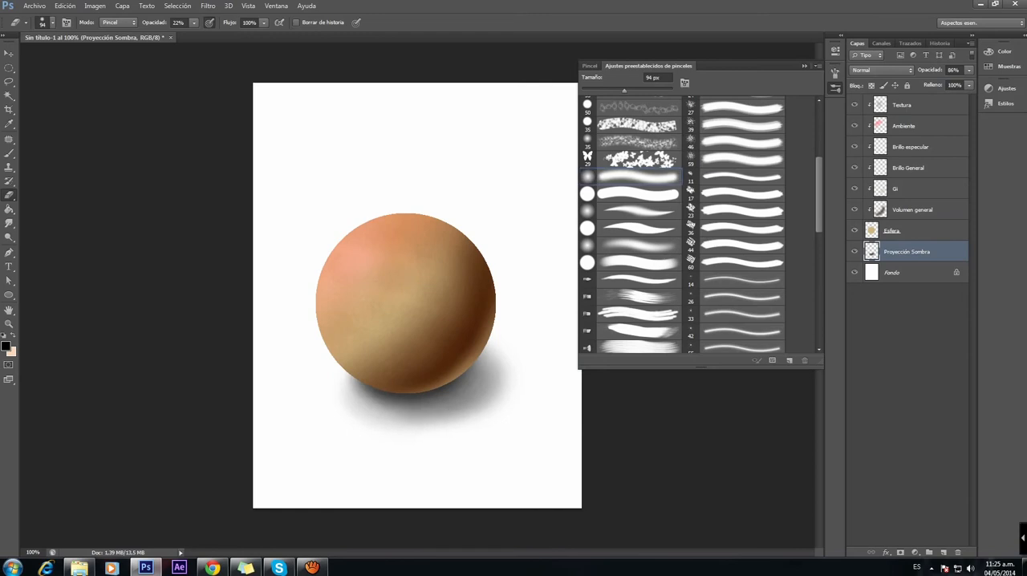
left_click_drag(372, 406, 399, 413)
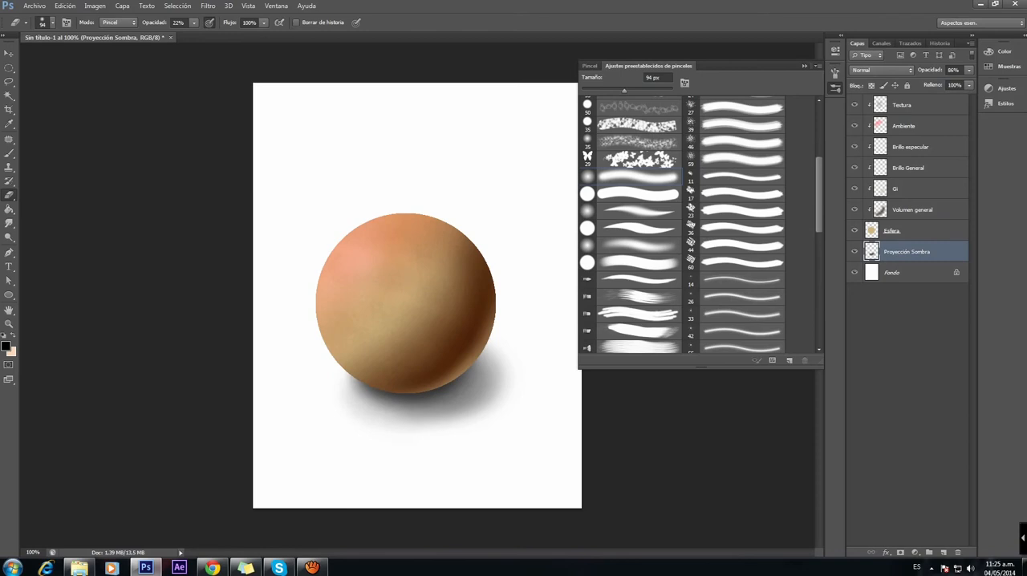
left_click(854, 252)
left_click(855, 251)
Step: Collapse the brush presets and open the recent file piel.psd
left_click(804, 66)
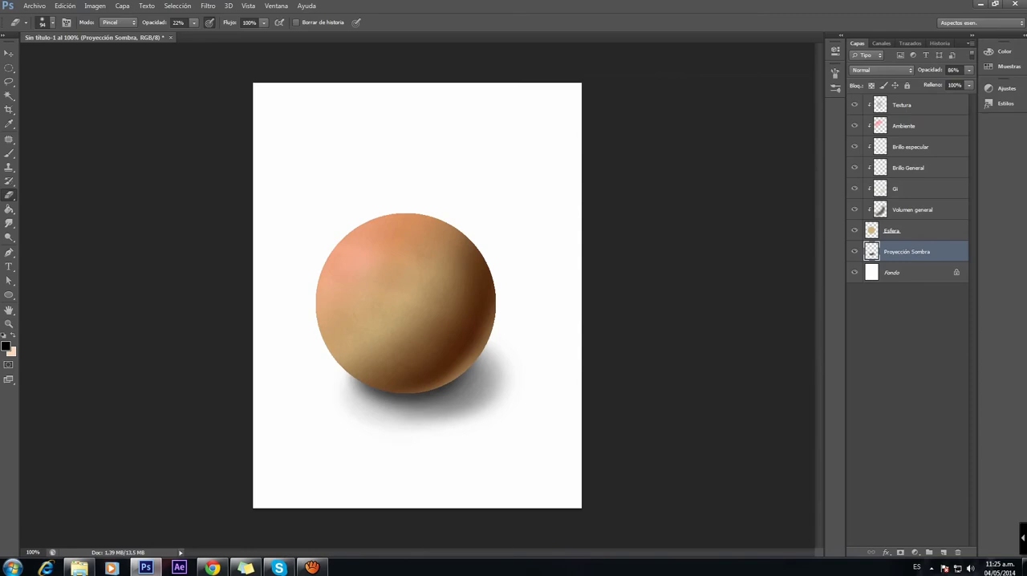
left_click(34, 6)
mouse_move(80, 78)
left_click(197, 89)
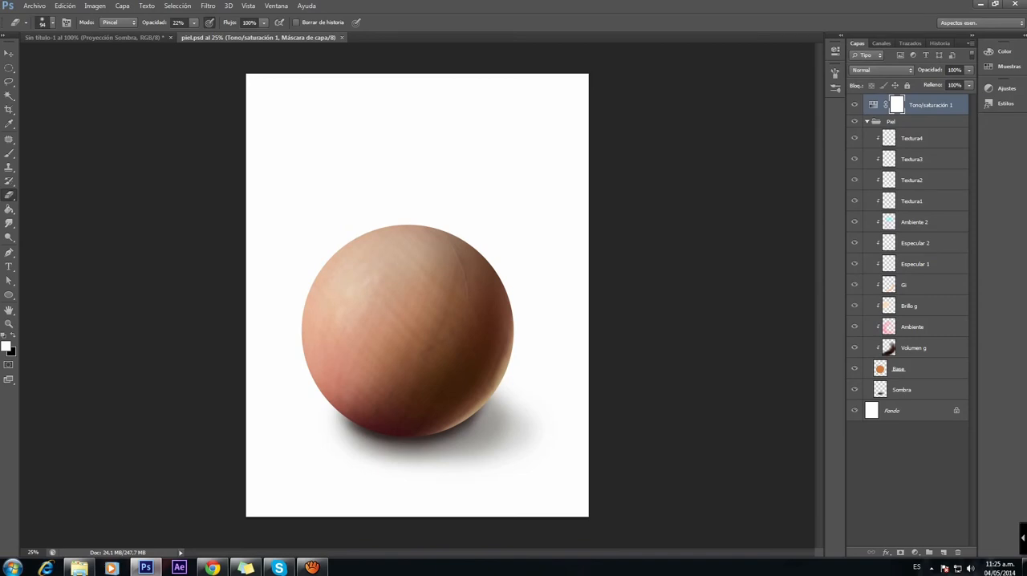
Step: Hide Tono/saturación 1, all clipped layers from Textura4 to Volumen g, and Sombra, leaving the flat Base circle selected
left_click(854, 106)
left_click_drag(854, 138, 854, 347)
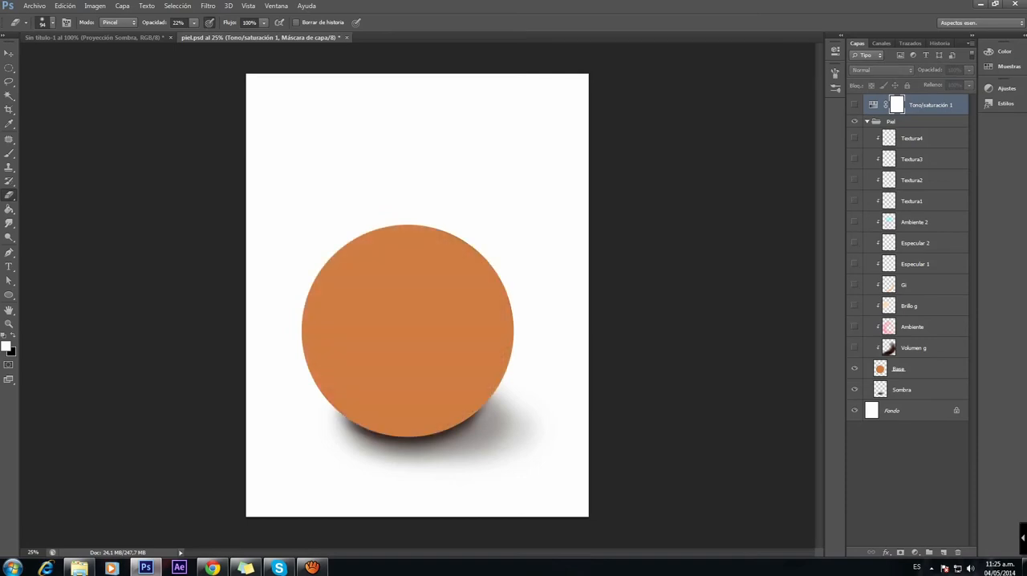
left_click(854, 390)
left_click(915, 369)
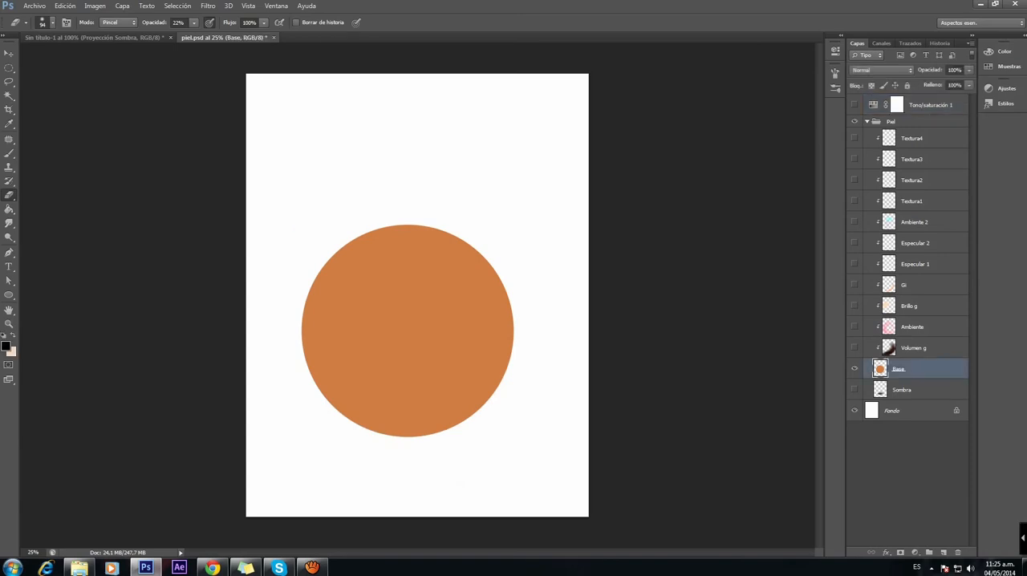
Step: Show the Volumen g, Ambiente, Brillo g, Gi, Especular 1 and Especular 2 layers one after another
left_click(854, 347)
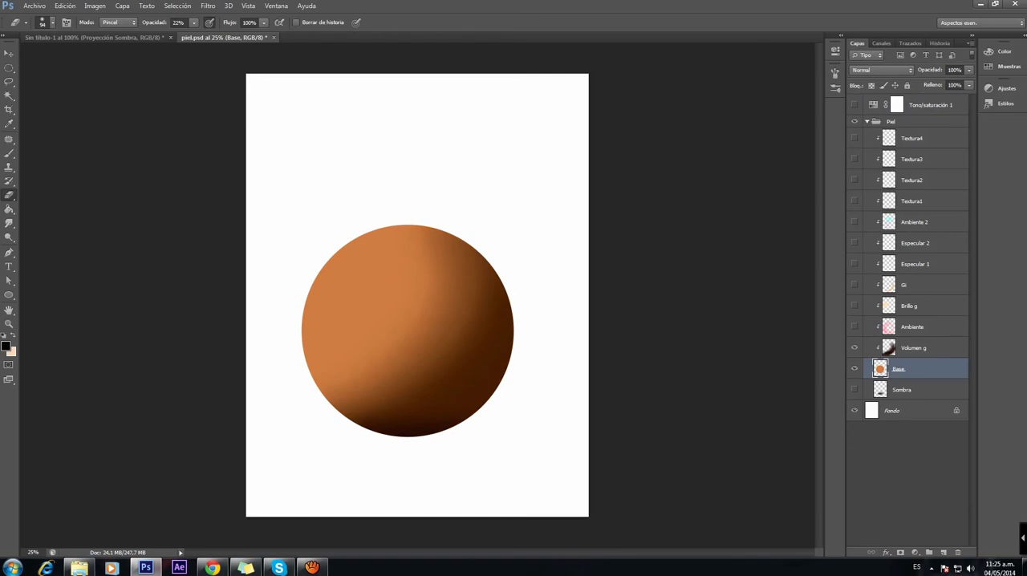
left_click(855, 327)
left_click(855, 306)
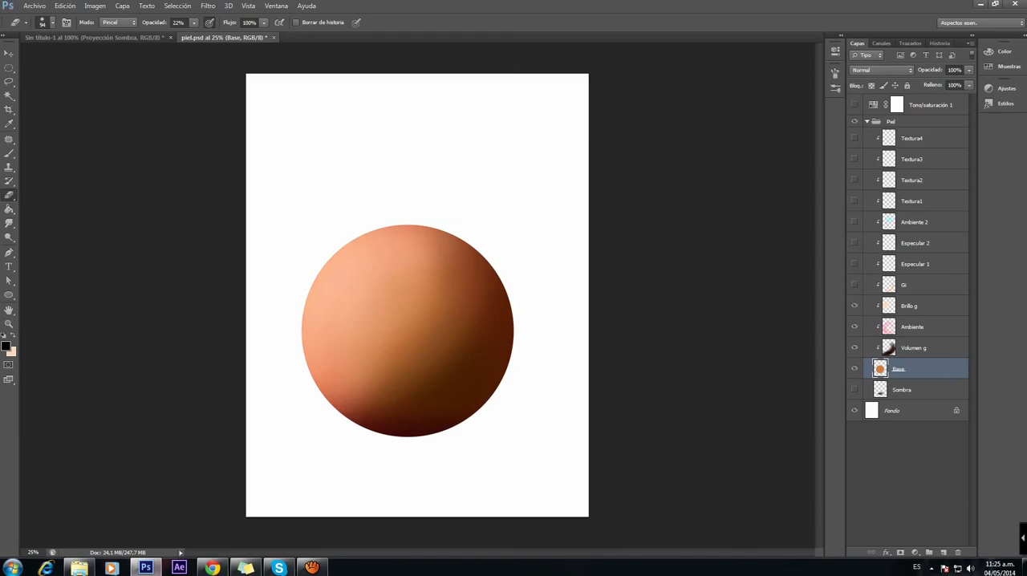
left_click(854, 285)
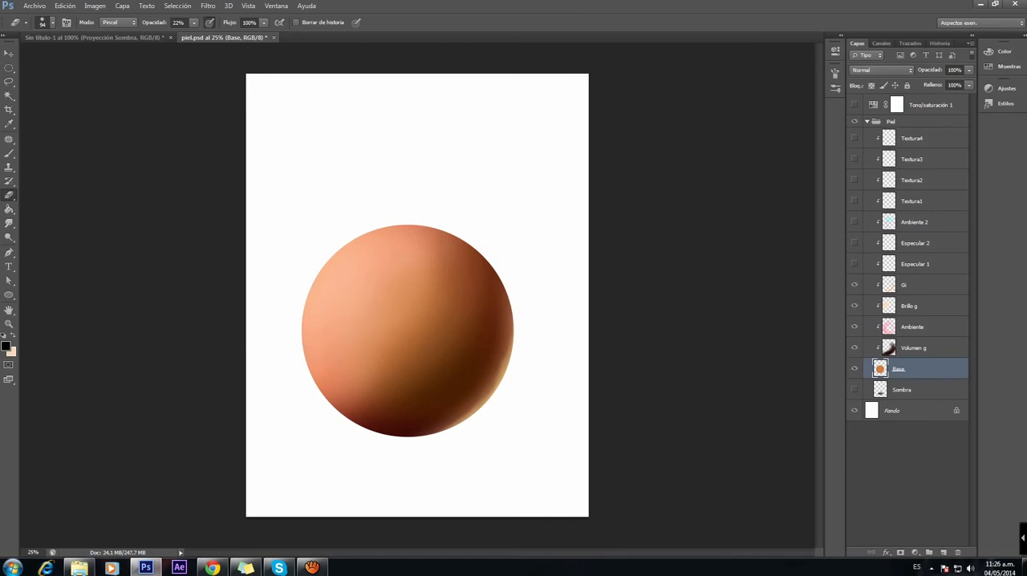
left_click(855, 263)
left_click(854, 242)
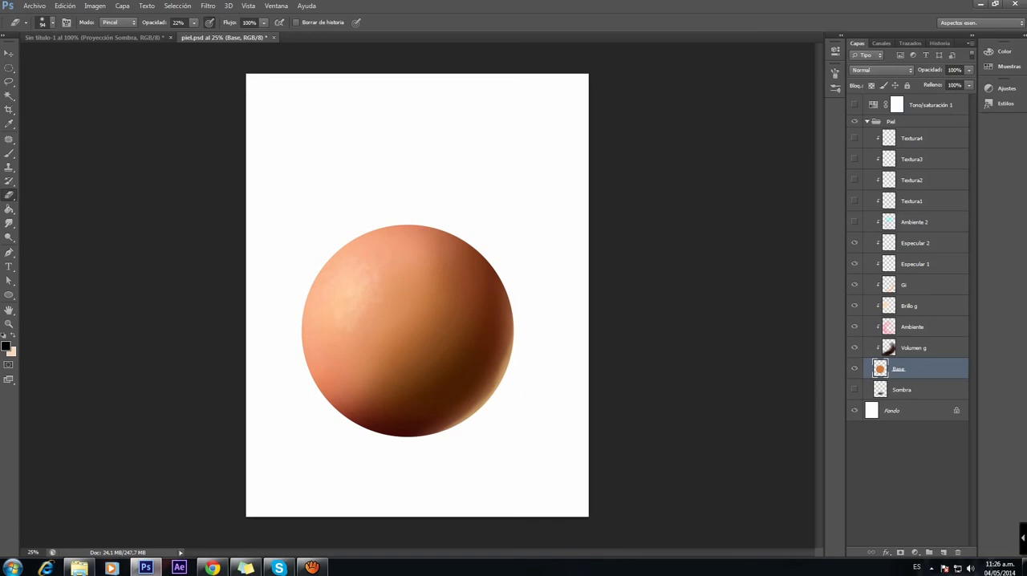
Step: Compare the sphere with and without Ambiente 2, leave the layer visible and set its opacity to 71%
left_click(855, 221)
left_click(854, 222)
left_click(854, 221)
left_click(855, 221)
left_click(855, 221)
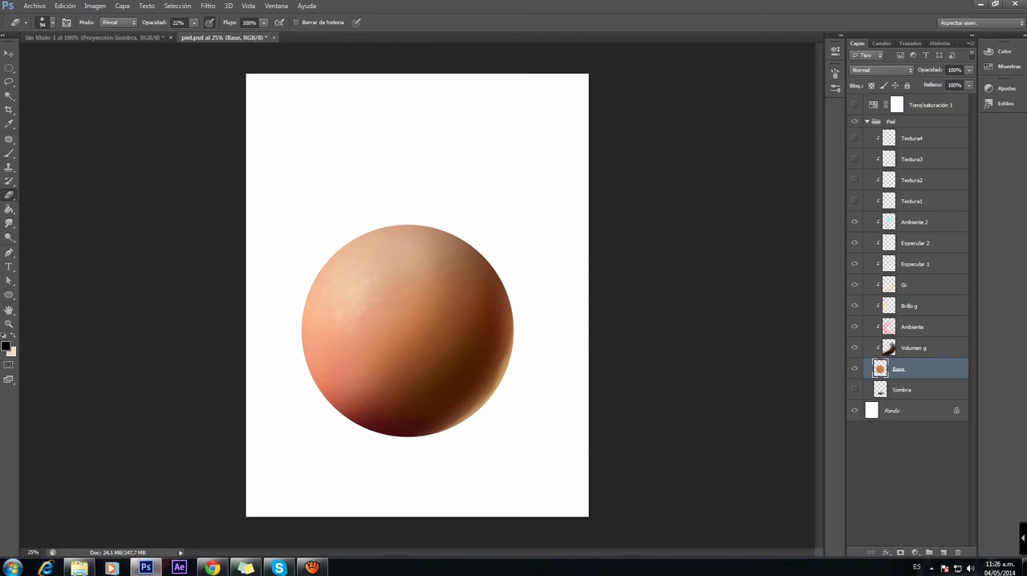
left_click(914, 222)
left_click(969, 71)
mouse_move(948, 83)
left_mouse_down()
mouse_move(969, 84)
mouse_move(951, 82)
left_mouse_up()
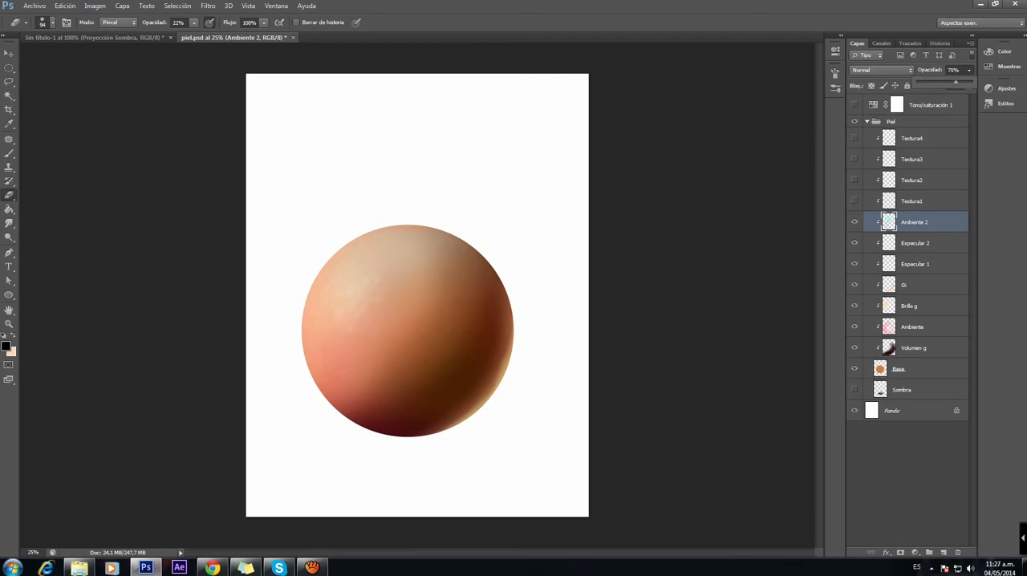
Step: Show the Textura1, Textura2, Textura3 and Textura4 layers and select the Piel group
left_click(854, 201)
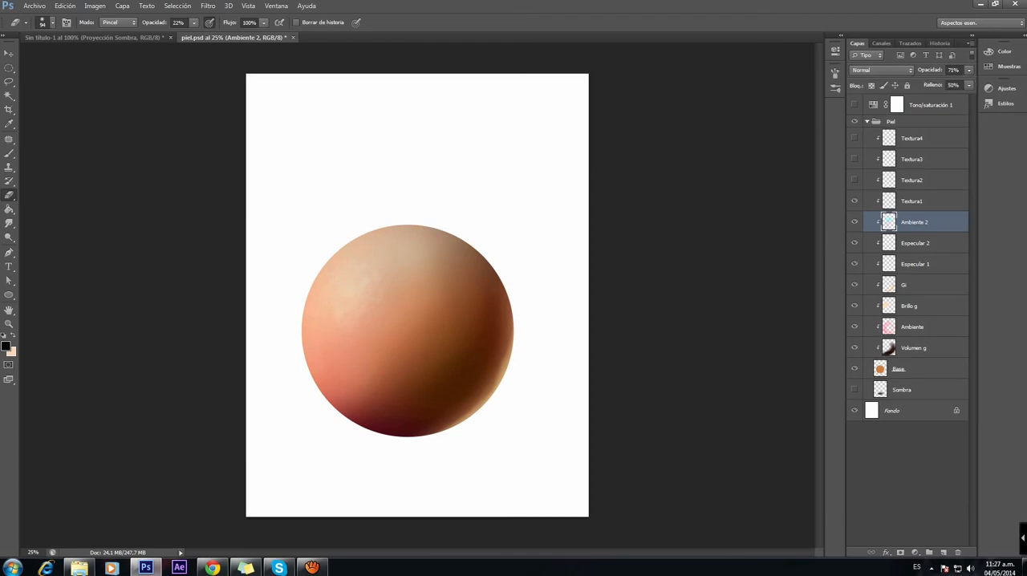
left_click(854, 180)
left_click(855, 159)
left_click(854, 138)
left_click(898, 121)
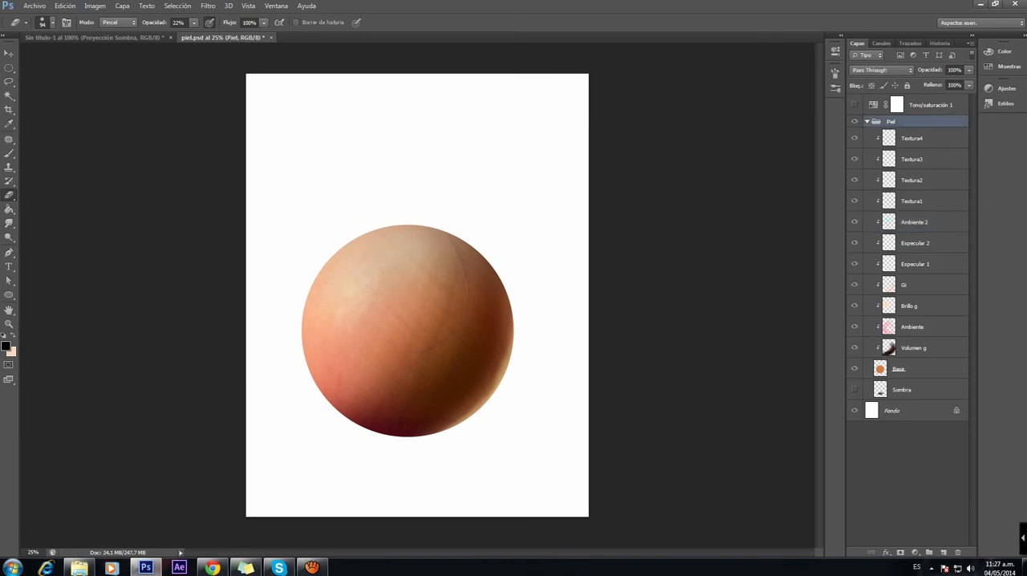
Step: Compare the sphere with and without the Tono/saturación 1 adjustment layer and leave it visible
left_click(931, 105)
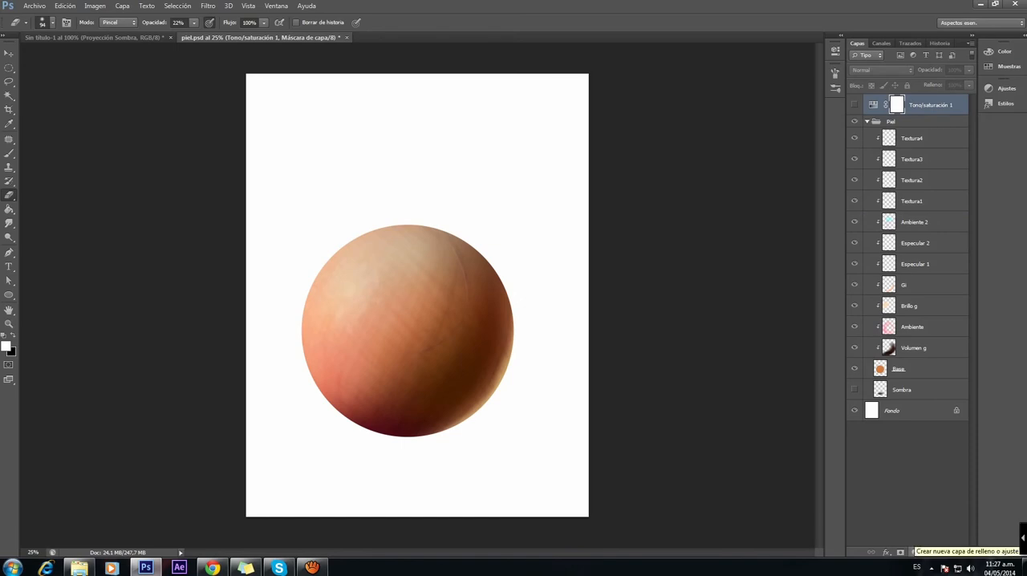
left_click(915, 552)
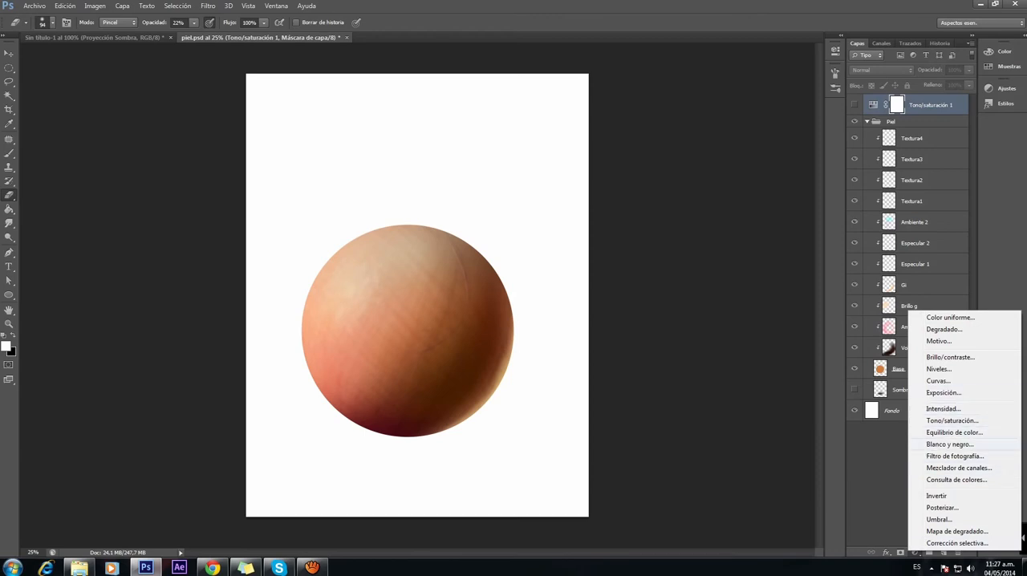
key("Escape")
left_click(855, 105)
left_click(854, 105)
left_click(854, 105)
left_click(854, 106)
left_click(854, 105)
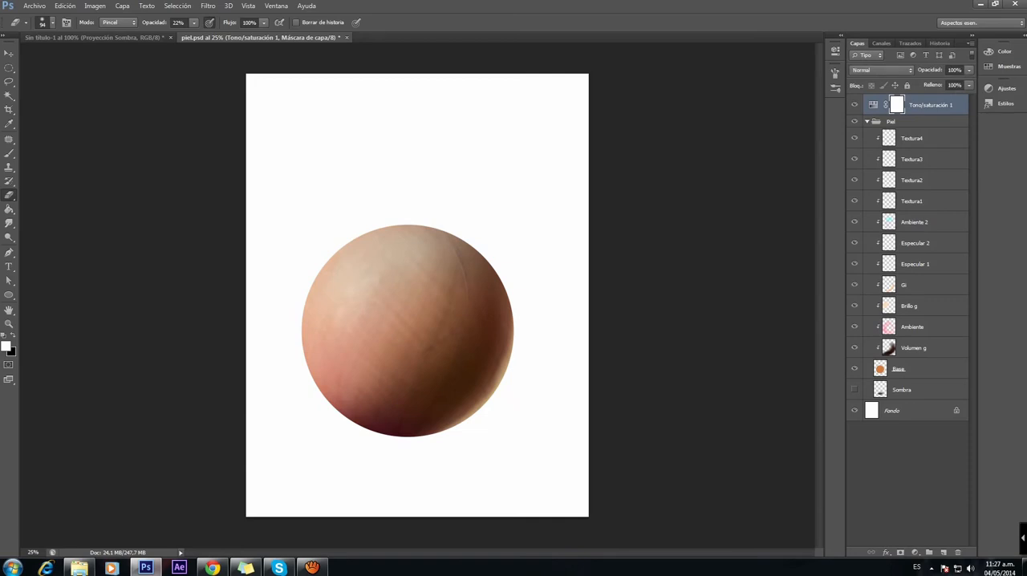
Step: Hide the four Textura layers and compare the enlarged skin sphere with the one in the untitled document
left_click_drag(855, 138, 854, 201)
scroll(413, 353, "up", 6)
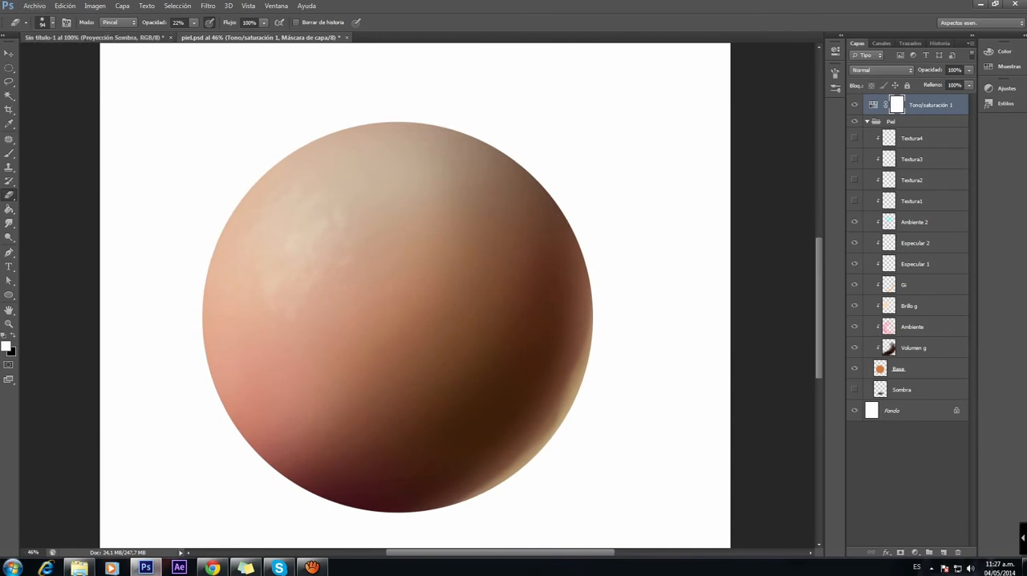
left_click(92, 37)
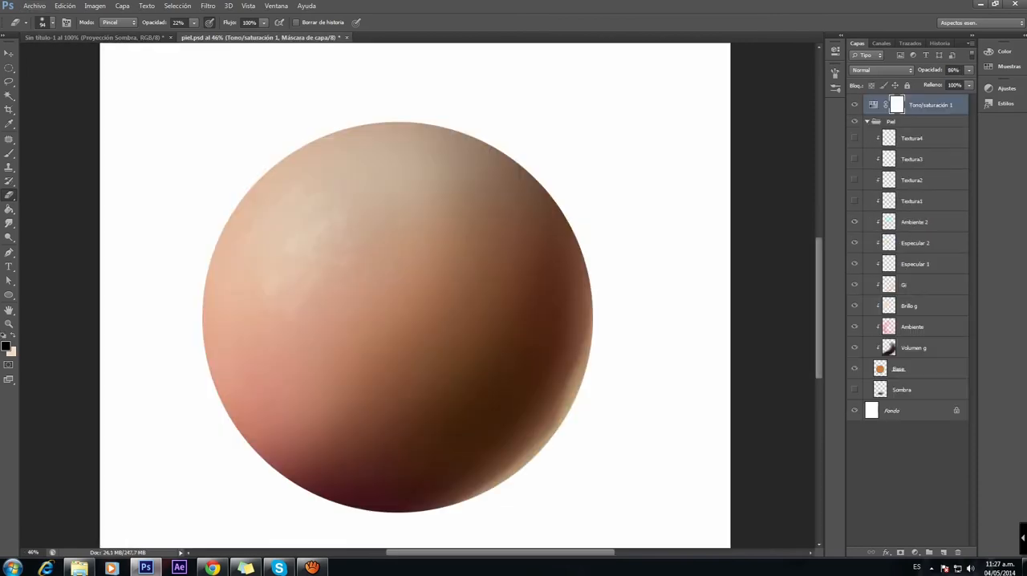
left_click(261, 37)
Step: Add a layer above Ambiente 2 and paint thin dark brown curved strokes across the sphere with a 23 px brush at 10% opacity
left_click(915, 221)
left_click(944, 552)
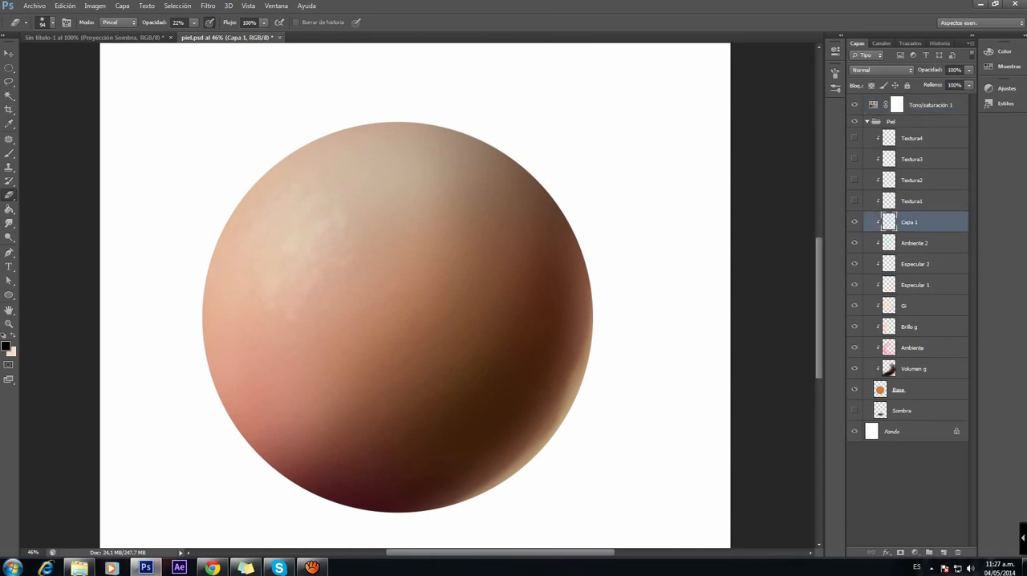
key("b")
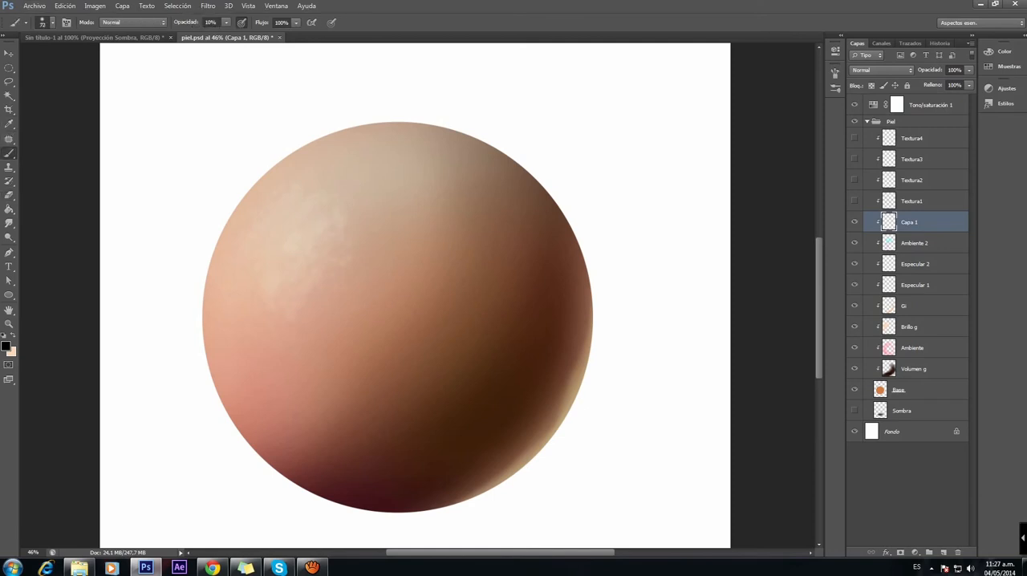
left_click(481, 425, "alt")
right_click(356, 241)
key("Return")
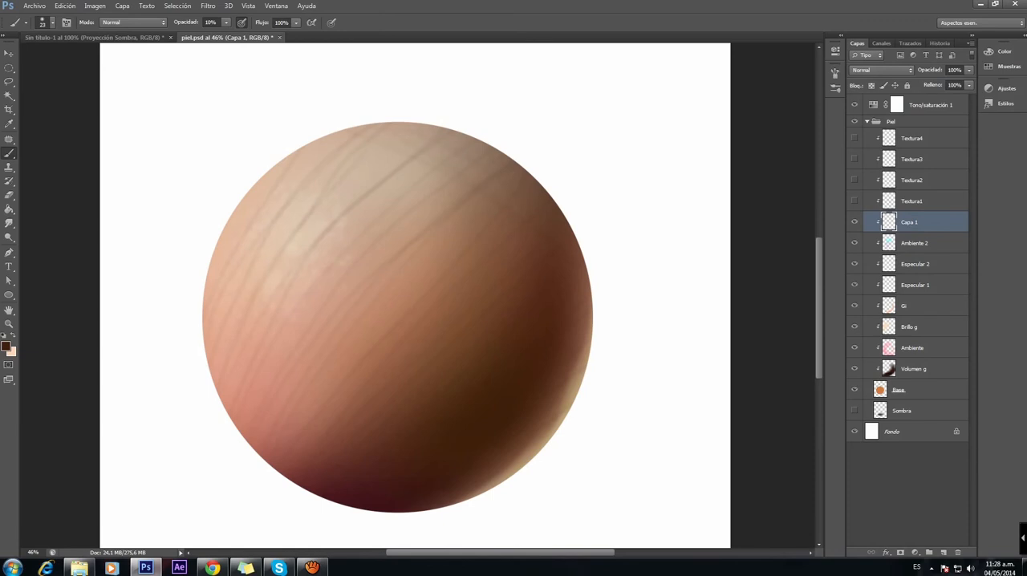
Step: Paint a second set of thin curved strokes crossing the first with the canvas rotated 79°, then restore its rotation to 0°
key("r")
mouse_move(417, 137)
left_mouse_down()
mouse_move(518, 172)
mouse_move(554, 216)
mouse_move(575, 273)
left_mouse_up()
key("b")
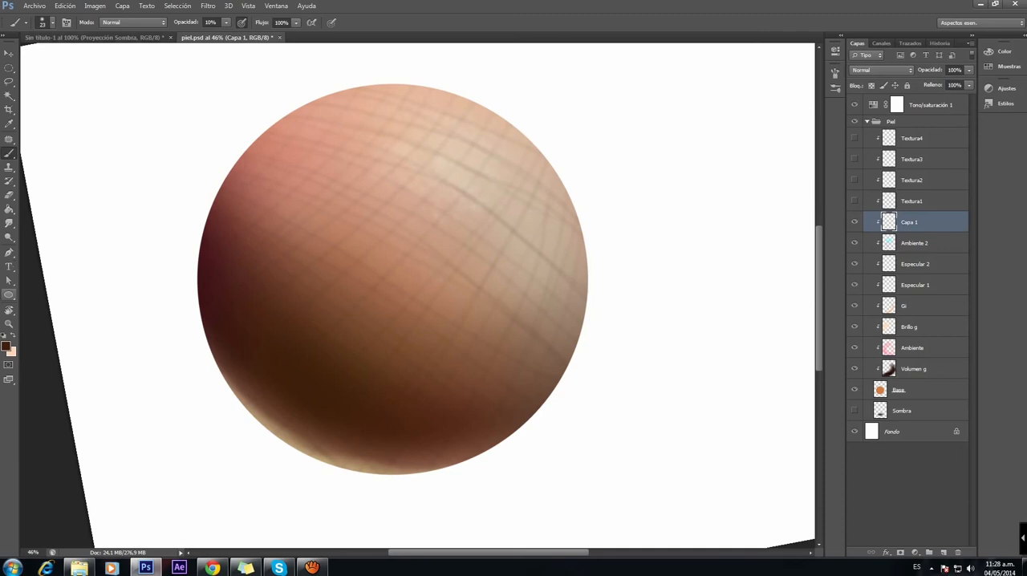
key("r")
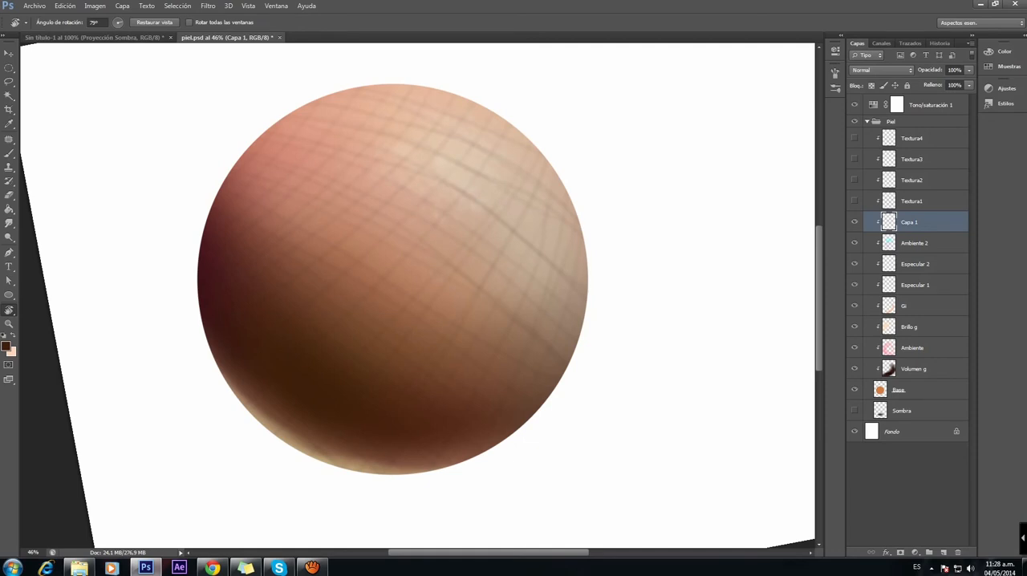
key("Escape")
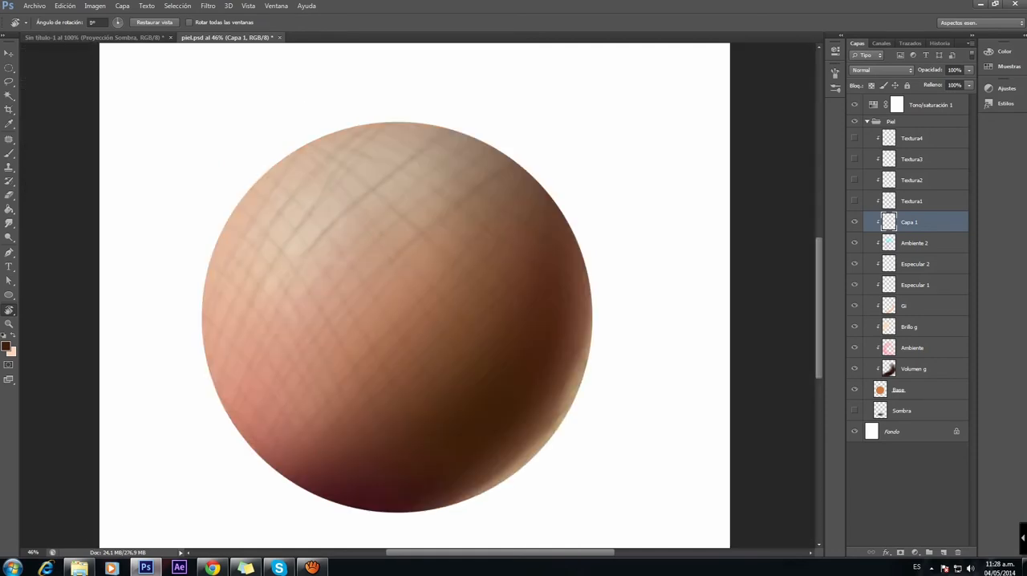
scroll(417, 297, "down", 6)
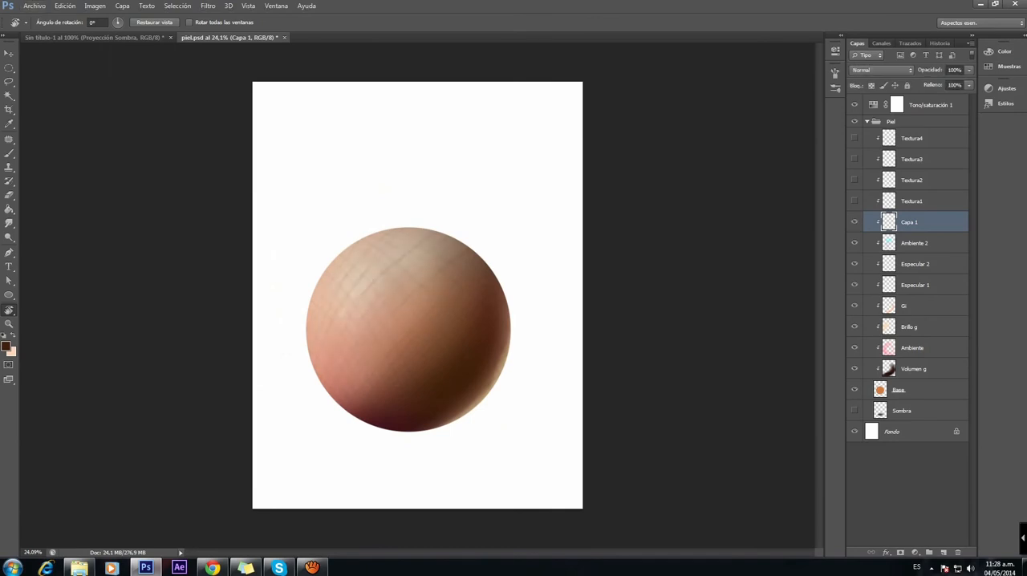
key("b")
key("b")
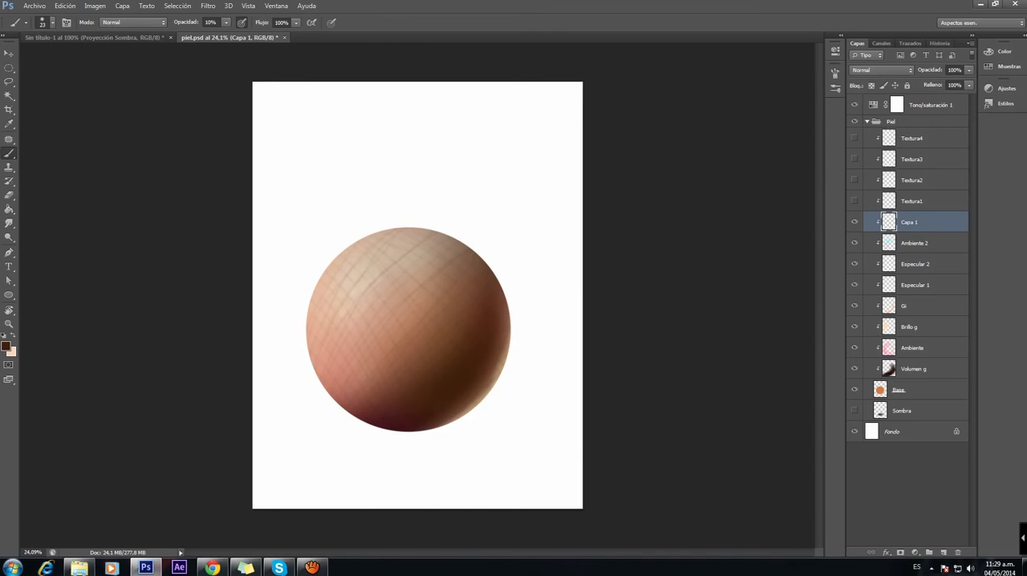
Step: Lower the Capa 1 stroke layer's opacity to 55% and soften its crosshatched lines with the Smudge tool
left_click(970, 71)
left_click_drag(969, 83, 962, 83)
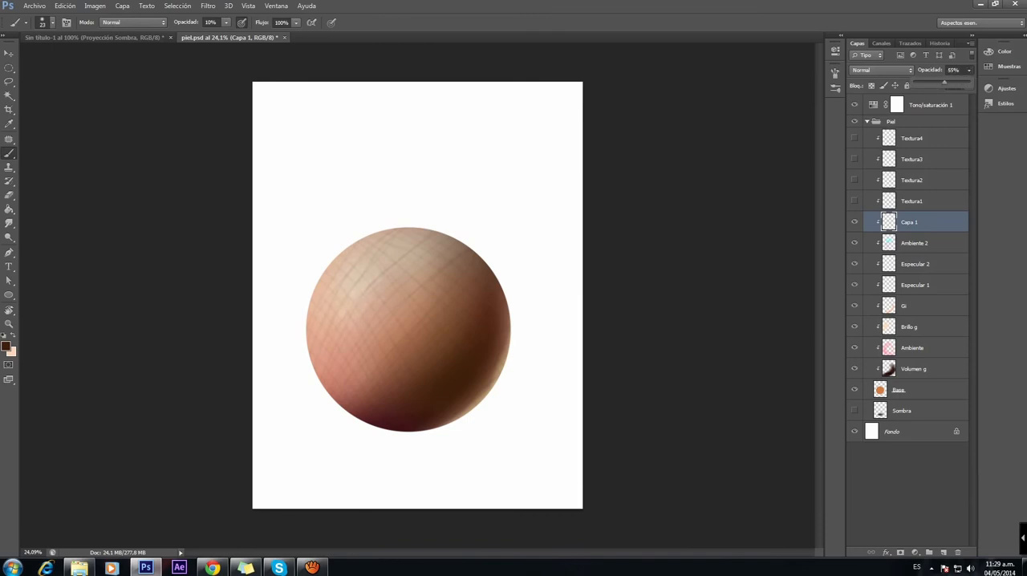
key("r")
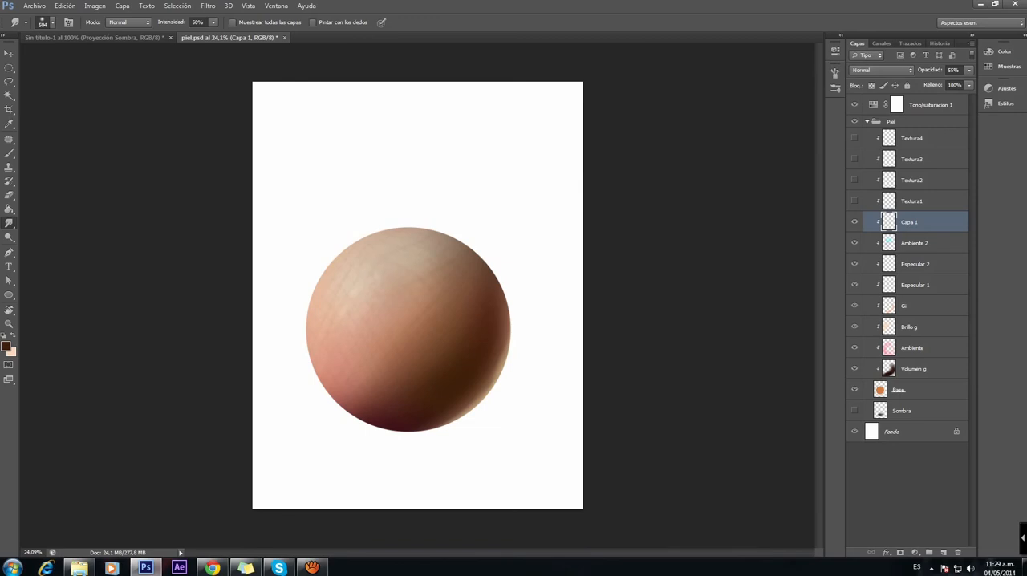
Step: Apply a Gaussian blur with an 8 px radius to the crosshatched strokes on Capa 1
left_click(208, 5)
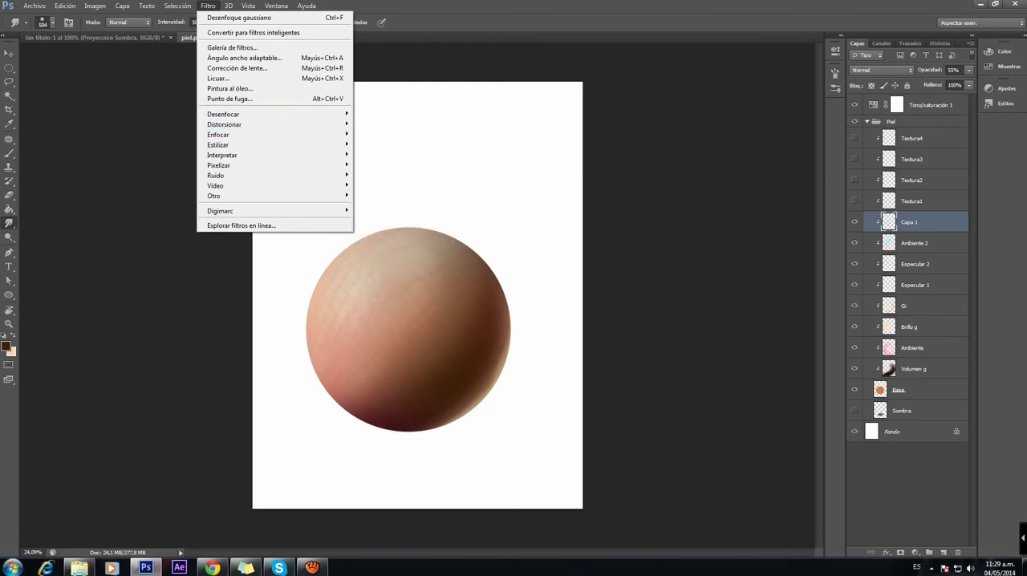
mouse_move(241, 114)
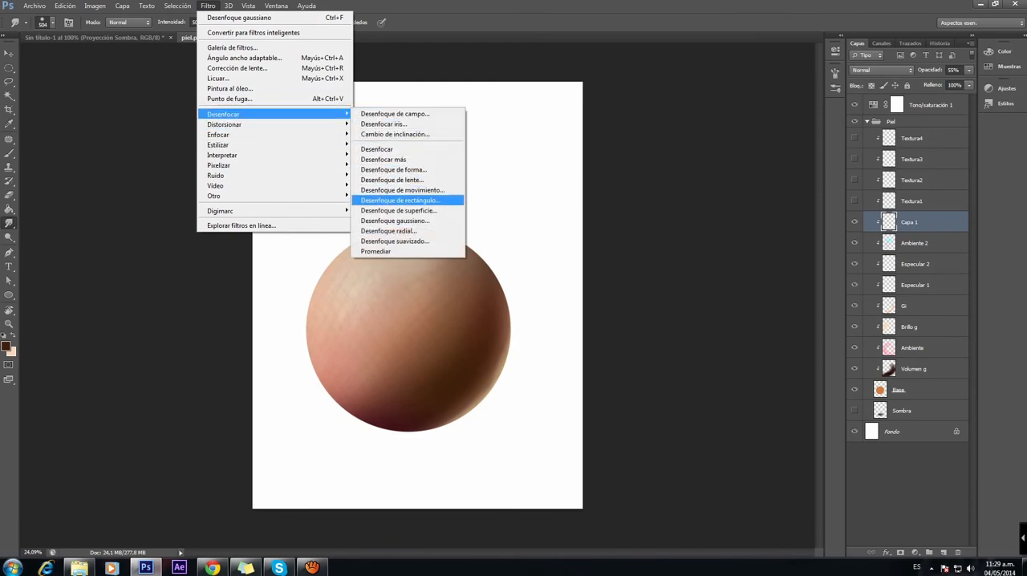
left_click(394, 220)
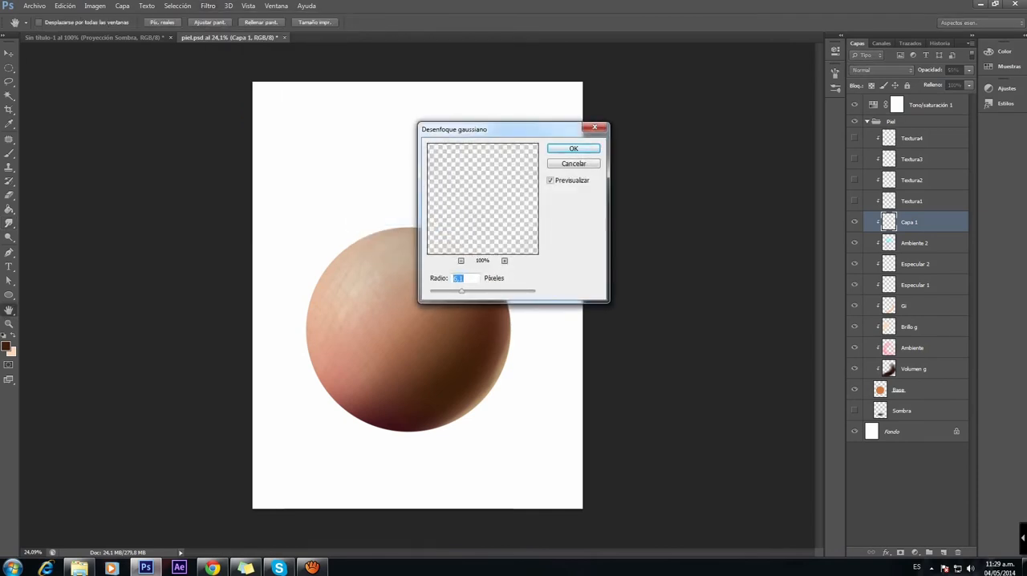
type("25")
key("Tab")
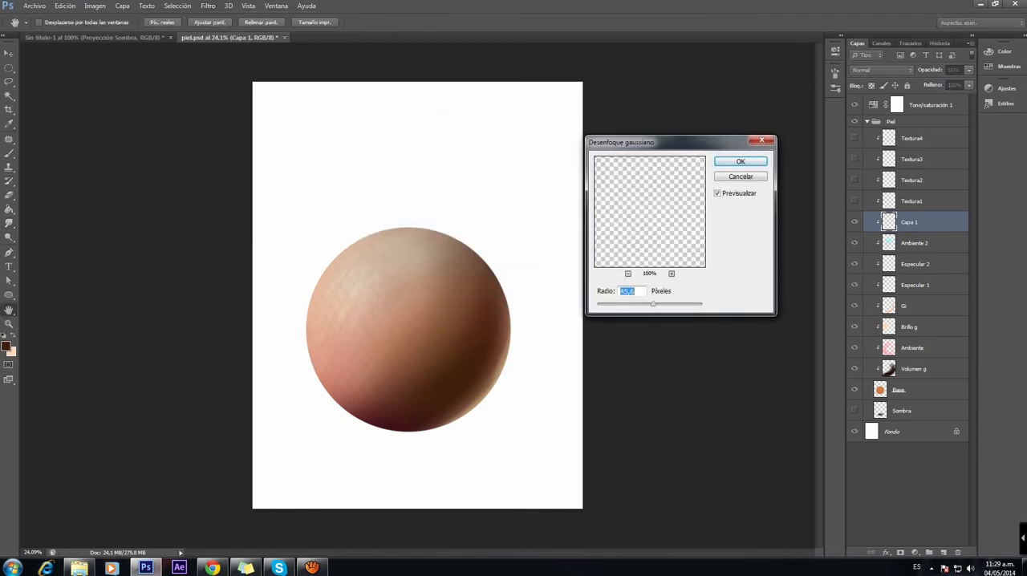
type("8")
key("Tab")
left_click(717, 193)
key("Return")
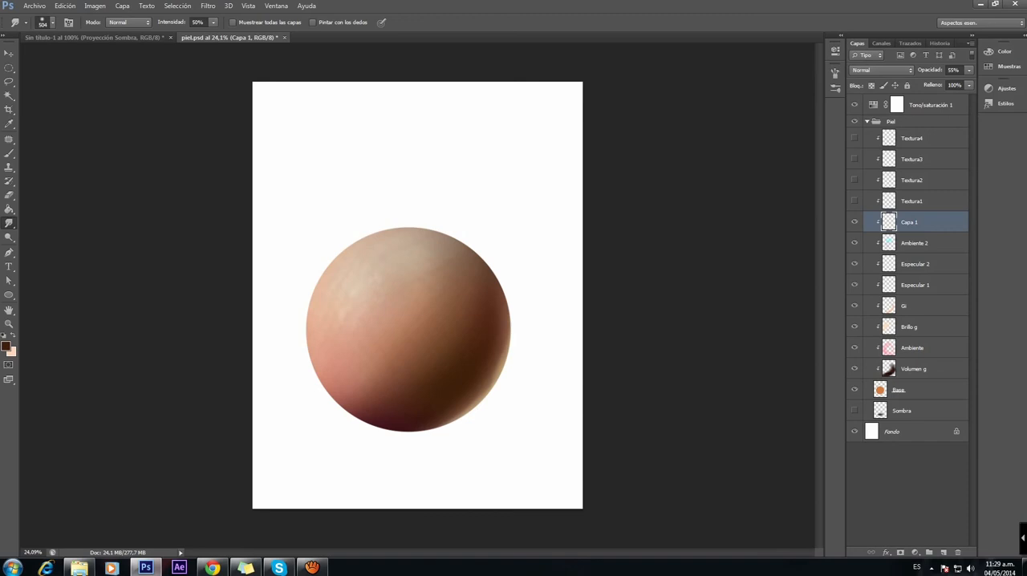
Step: Delete the Capa 1 stroke layer and make the Textura1 layer visible
left_click(855, 223)
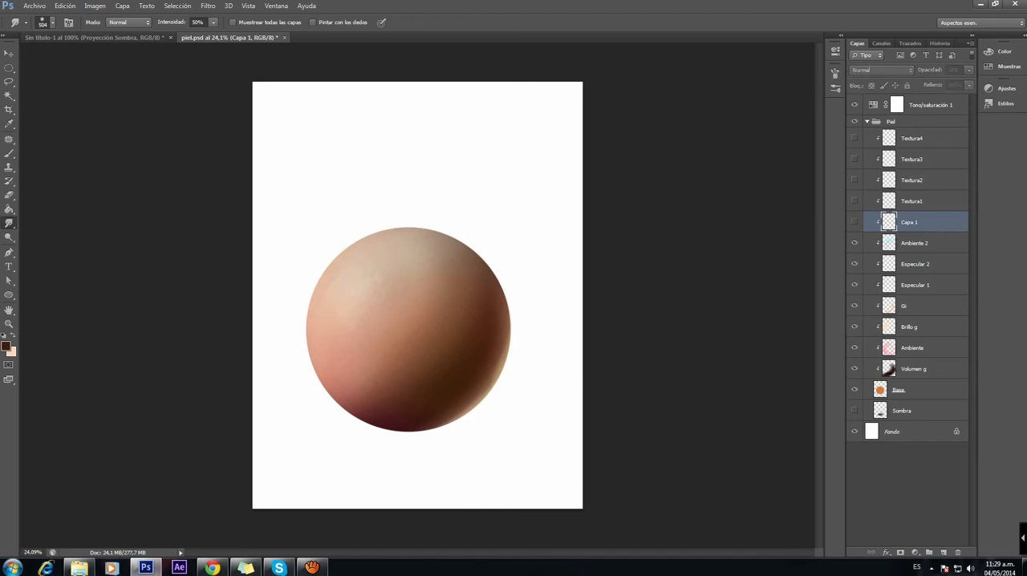
key("Delete")
left_click(912, 201)
left_click(855, 201)
left_click(855, 202)
left_click(855, 201)
Step: Make the Textura4 and Textura2 layers visible and inspect the Textura2 marks on the enlarged sphere
left_click(854, 138)
left_click(855, 138)
left_click(855, 138)
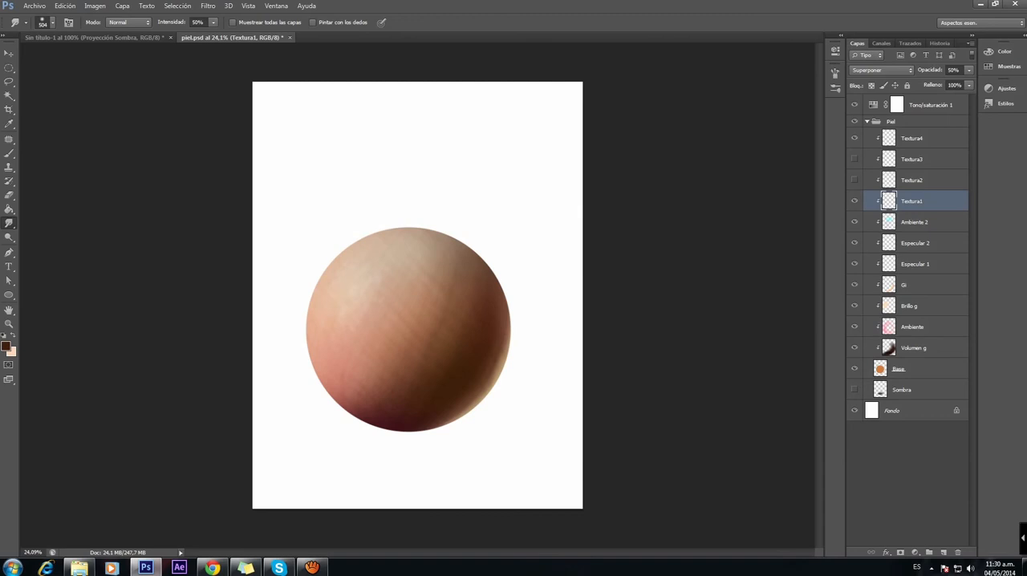
left_click(855, 180)
scroll(467, 279, "up", 5)
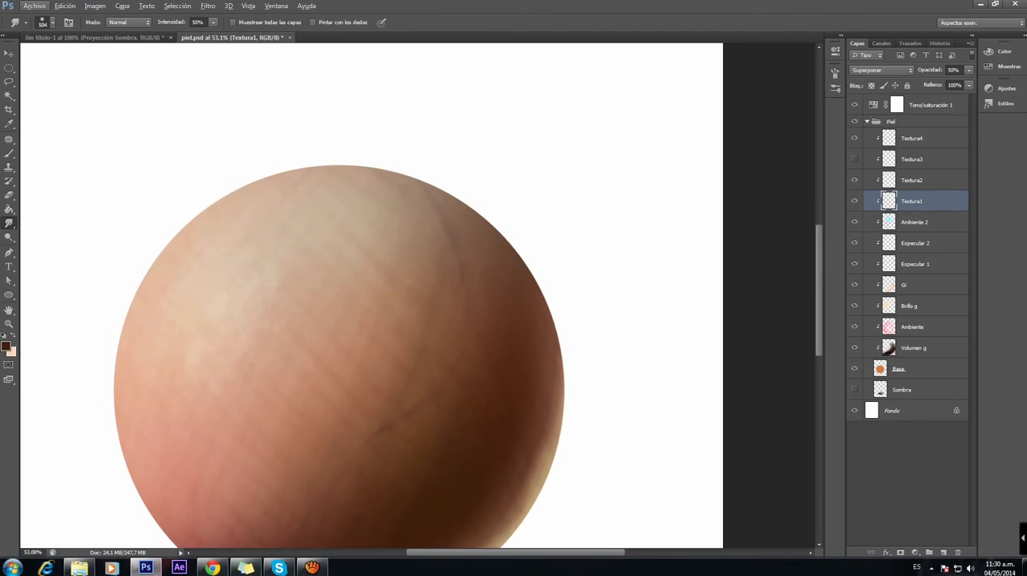
left_click(912, 181)
left_click(854, 180)
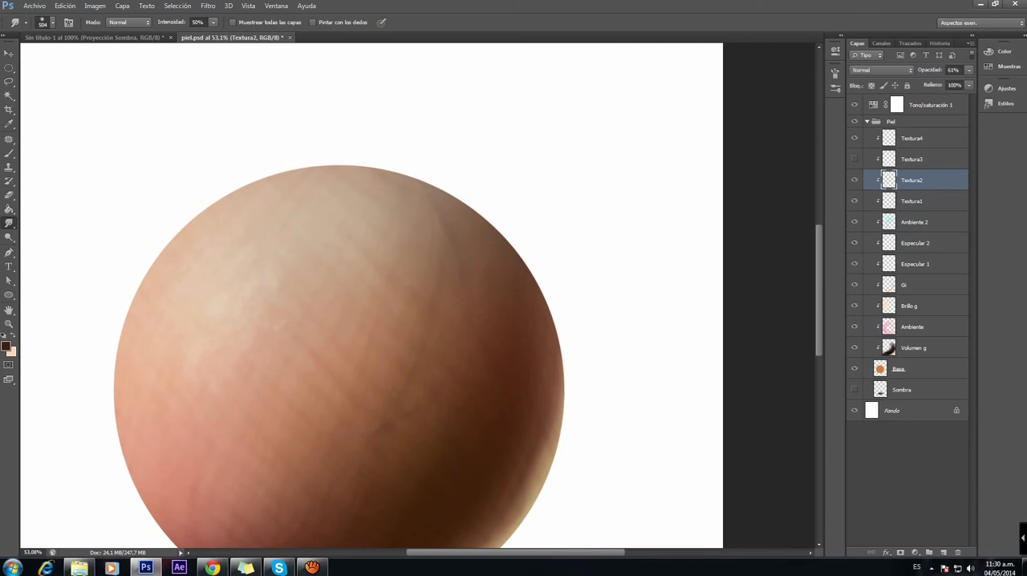
Step: Set the Smudge tool size to 2 px and make the Textura3 layer visible
right_click(409, 321)
left_click(418, 345)
key("Return")
left_click(854, 159)
scroll(460, 318, "down", 9)
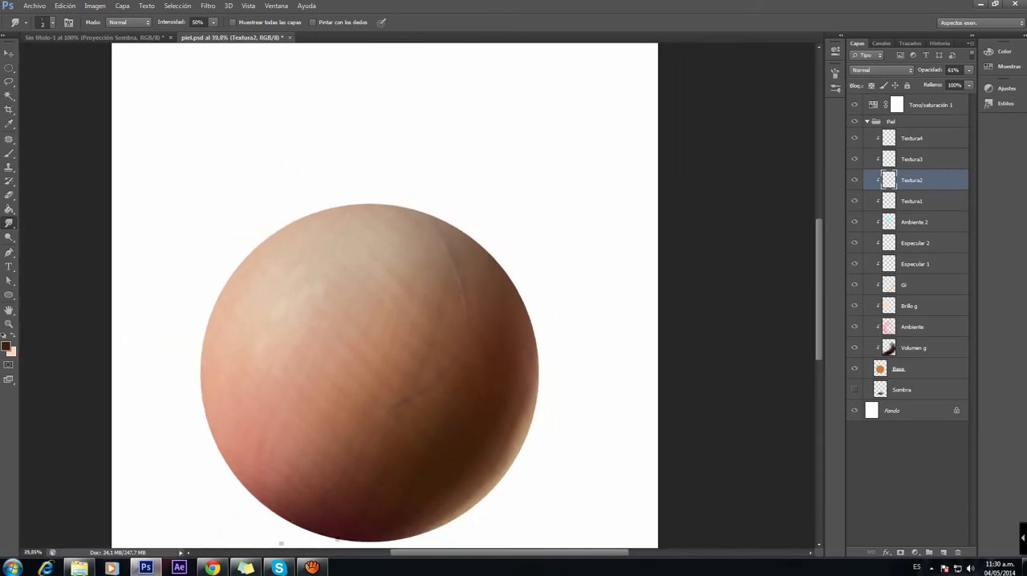
scroll(417, 295, "up", 1)
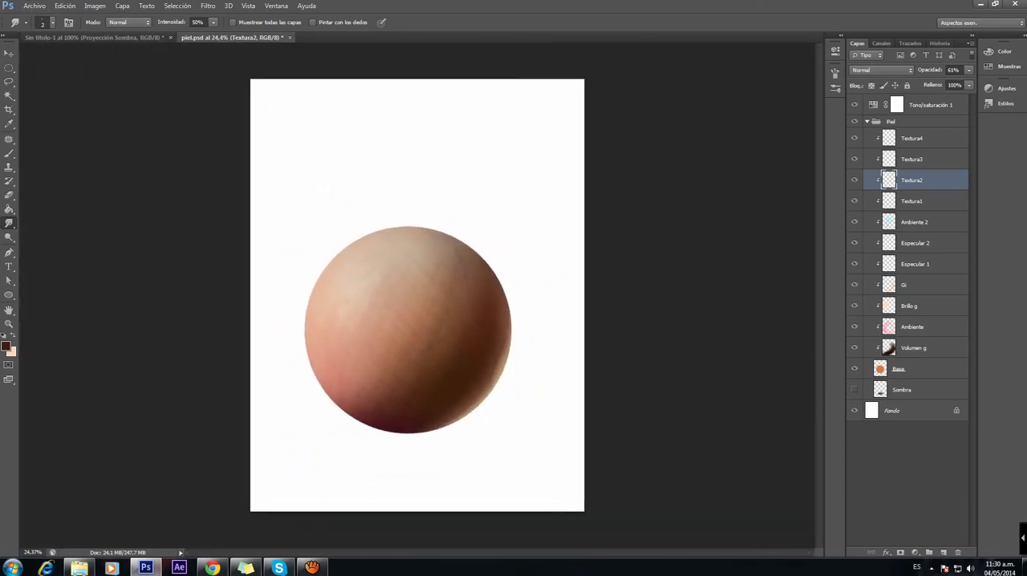
Step: Delete the Tono/saturación 1 adjustment layer above the Piel group
left_click(931, 105)
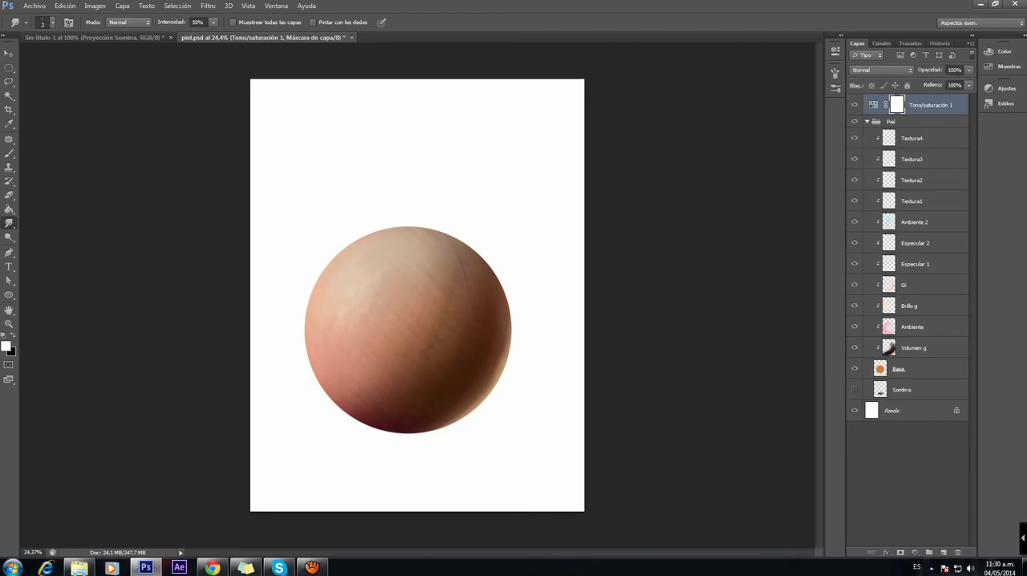
left_click(873, 105)
key("Delete")
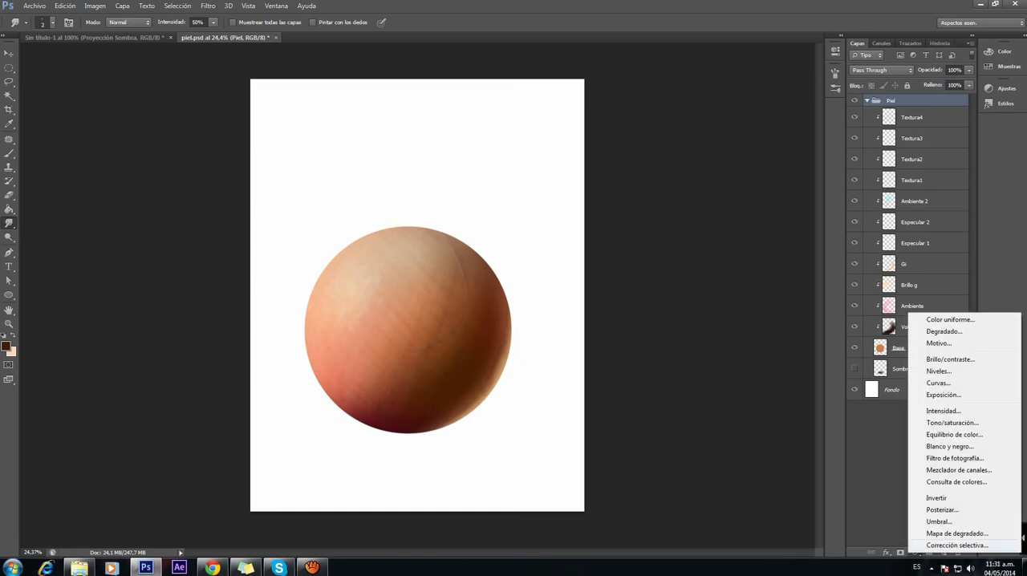
Step: Add a Hue/Saturation adjustment layer above Textura4 inside the Piel group and moderately reduce its saturation
left_click(953, 422)
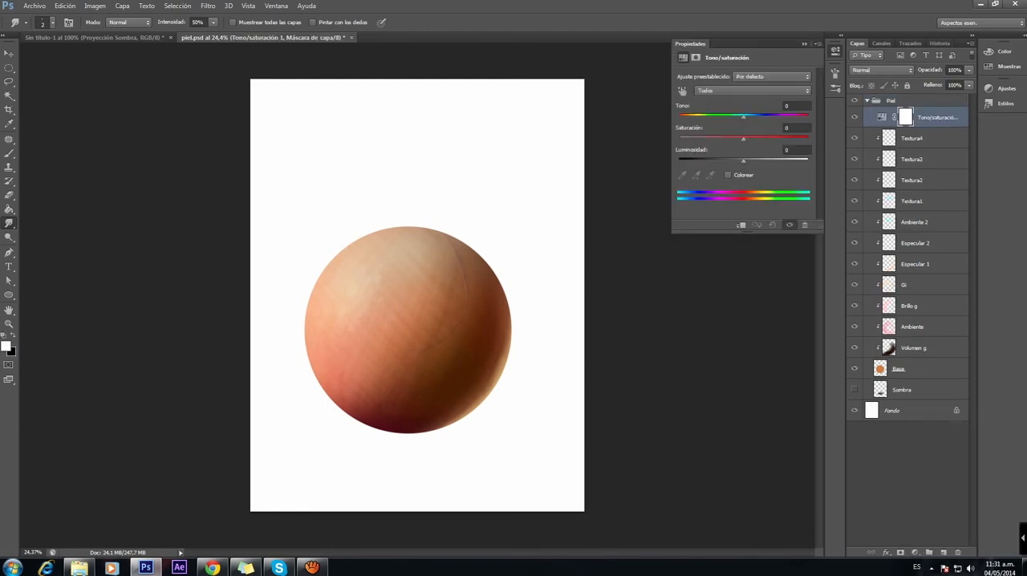
left_click_drag(743, 139, 678, 139)
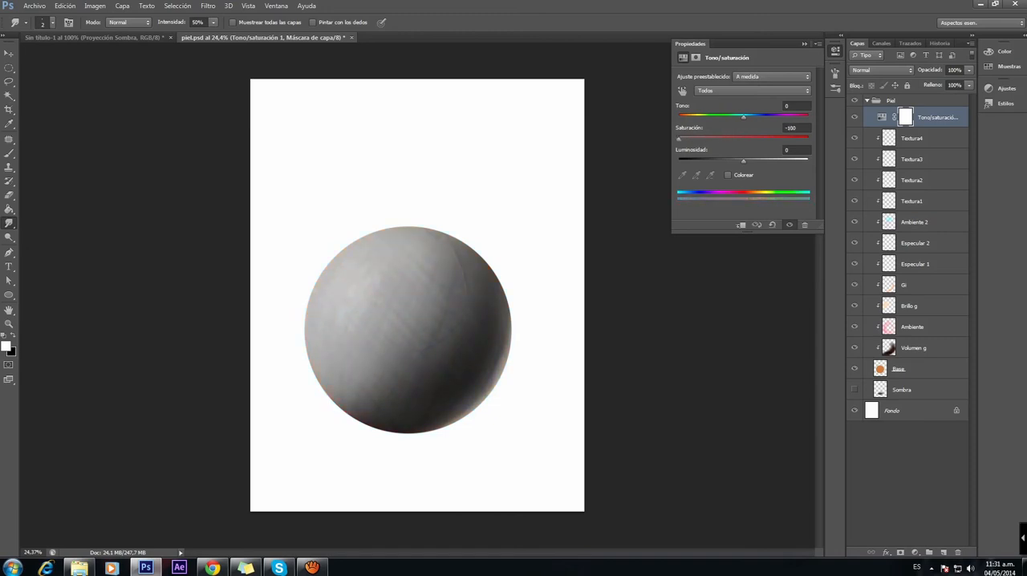
left_click_drag(688, 139, 723, 139)
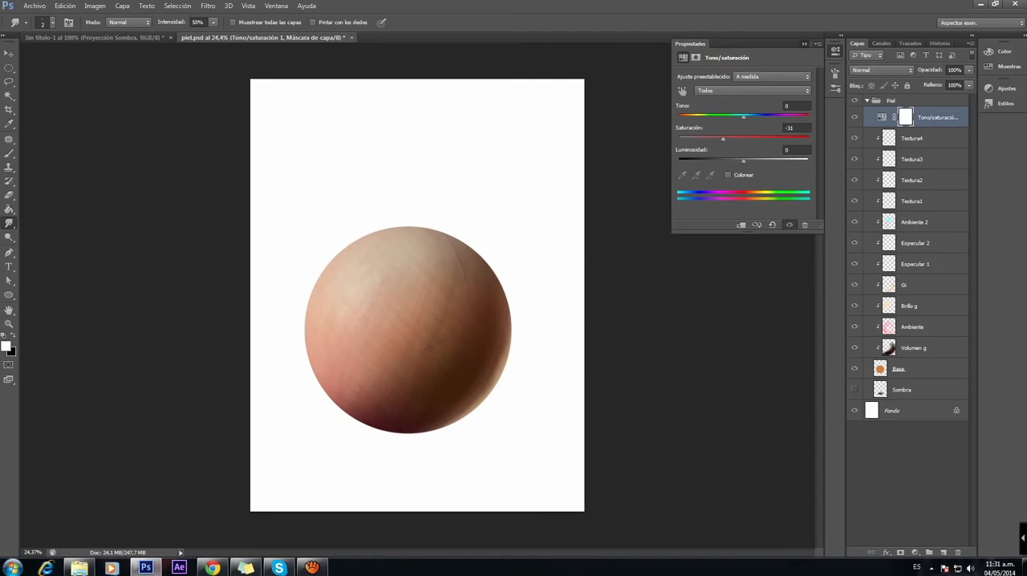
left_click(805, 44)
Step: Compare the skin sphere with and without the new Hue/Saturation adjustment and leave it visible
left_click(853, 117)
left_click(854, 117)
left_click(854, 117)
left_click(854, 117)
left_click(854, 117)
left_click(853, 117)
left_click(854, 117)
left_click(854, 117)
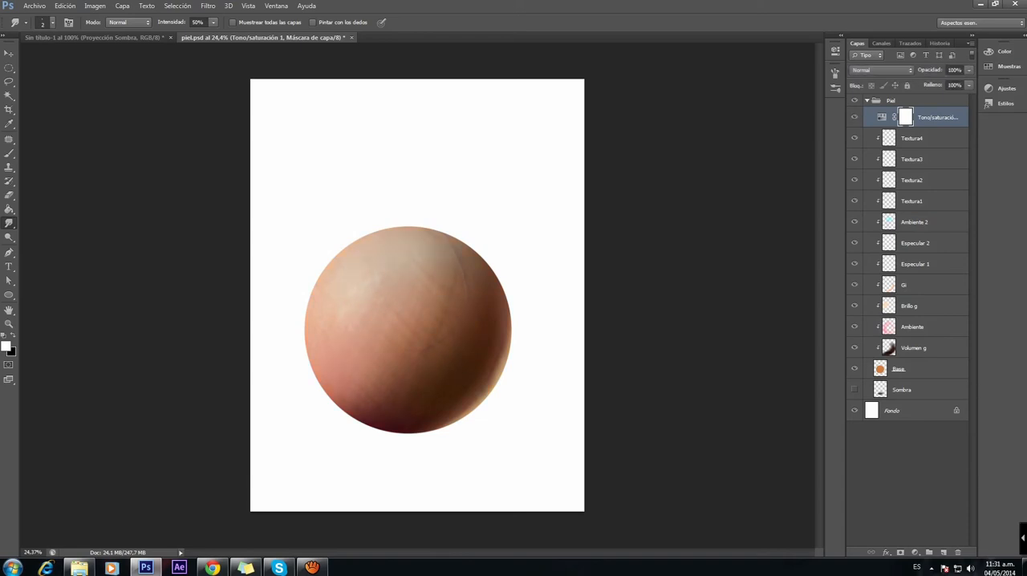
Step: Show the Sombra layer and compare the sphere and its cast shadow with the untitled document's version
left_click(854, 390)
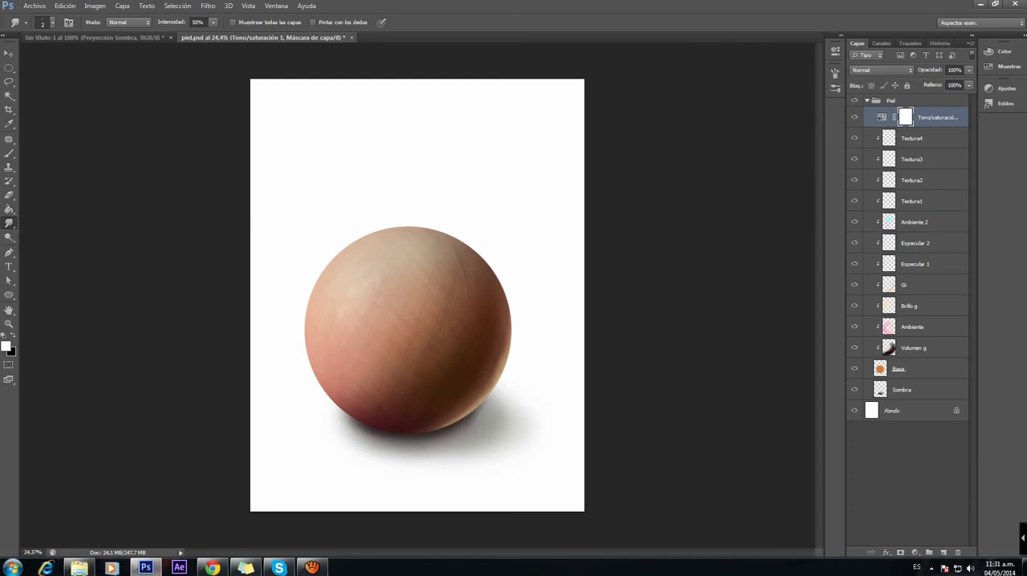
left_click(95, 37)
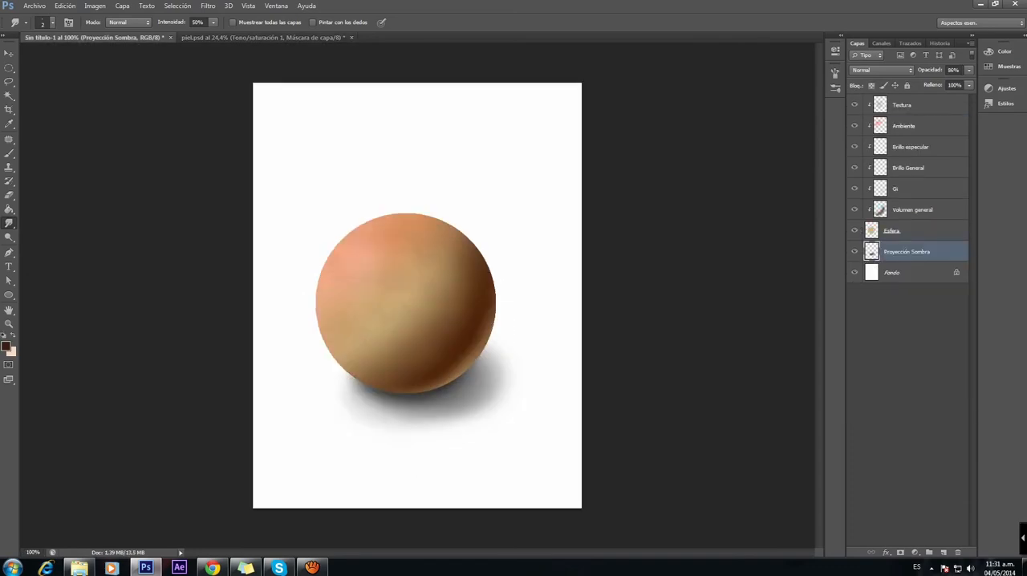
key("ctrl+Tab")
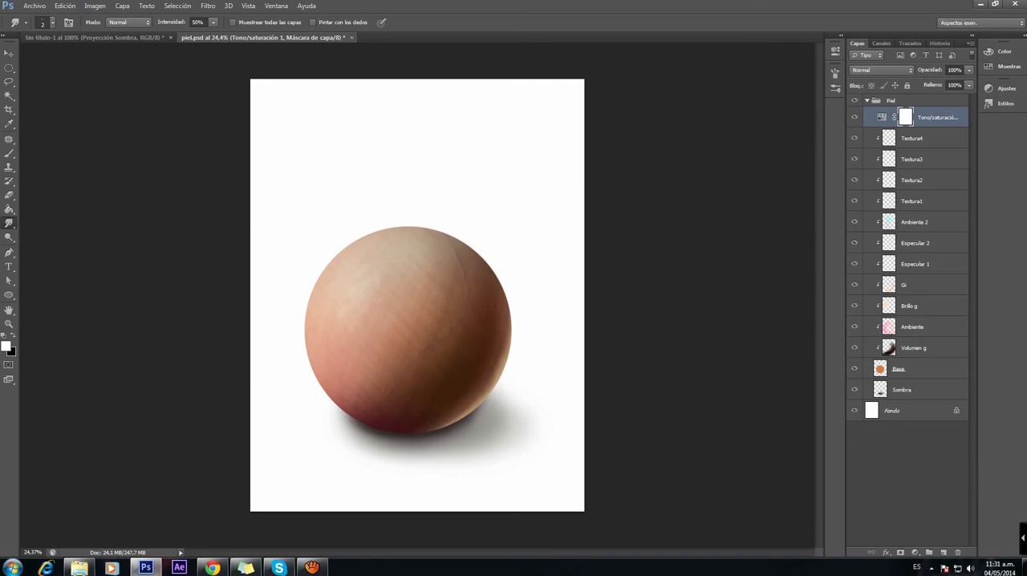
left_click(34, 6)
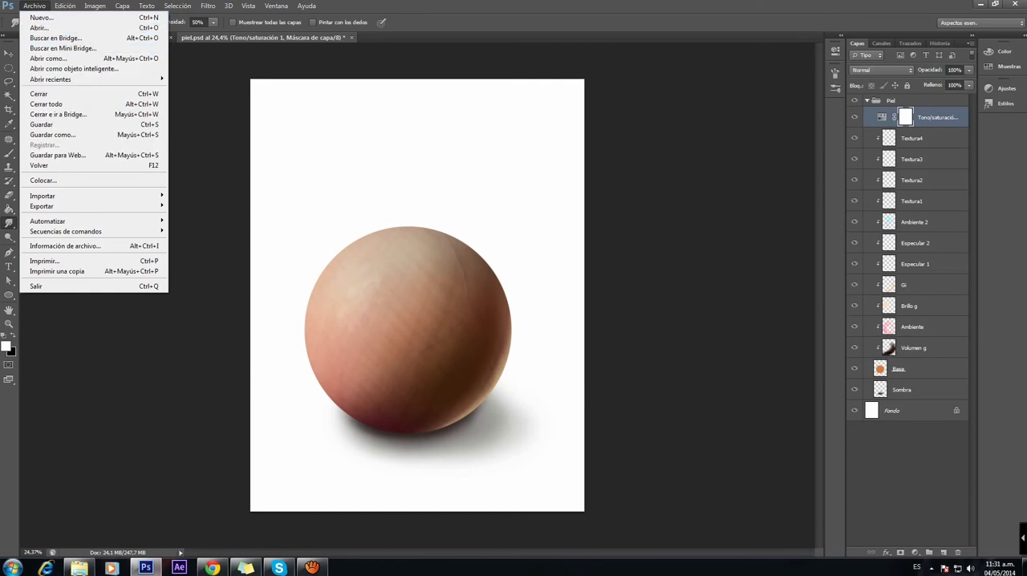
key("Escape")
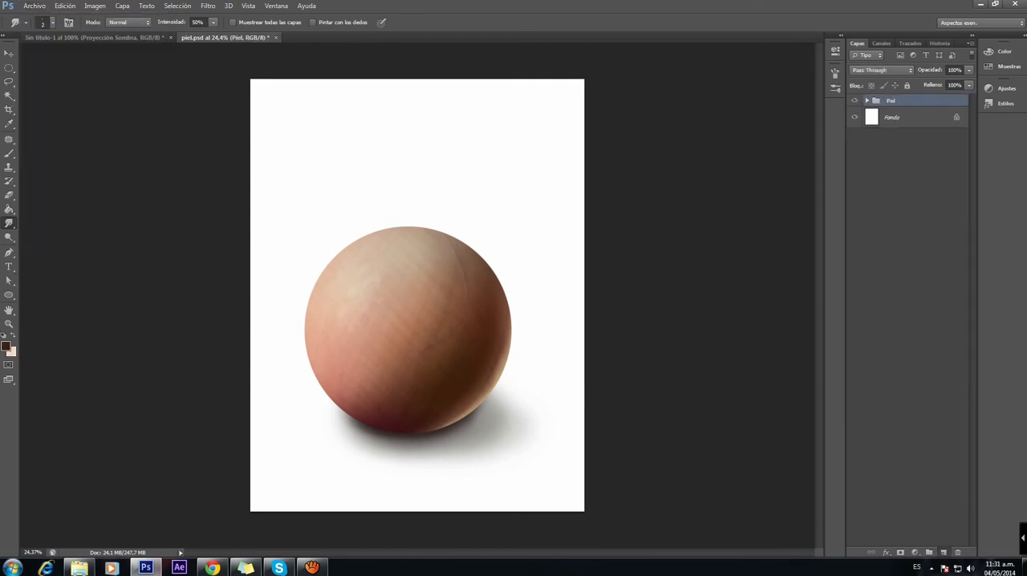
Step: Add a layer above the Piel group and paint thin dark brown hair strands down the sphere with a 23 px brush at 82% opacity
left_click(944, 552)
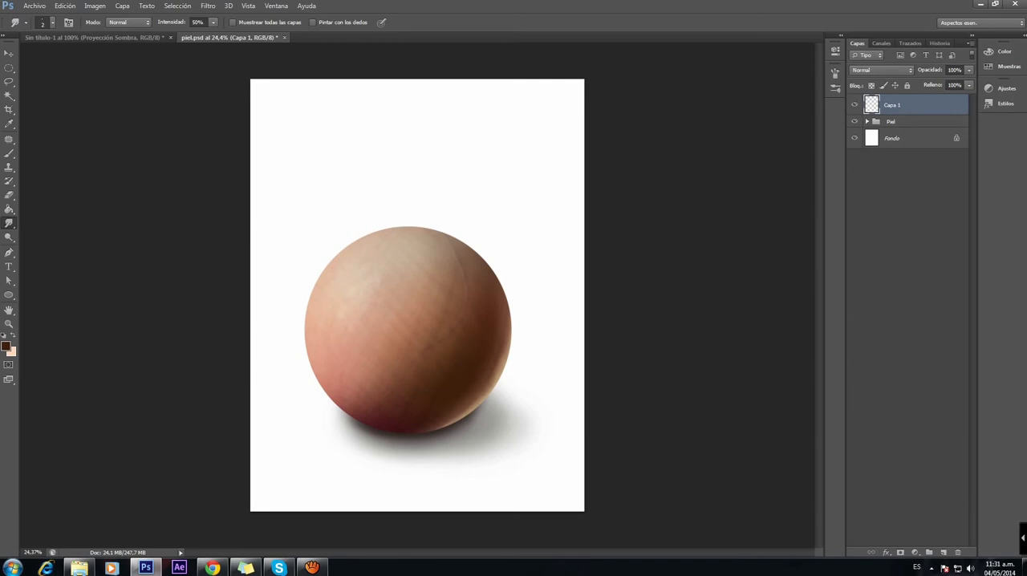
key("b")
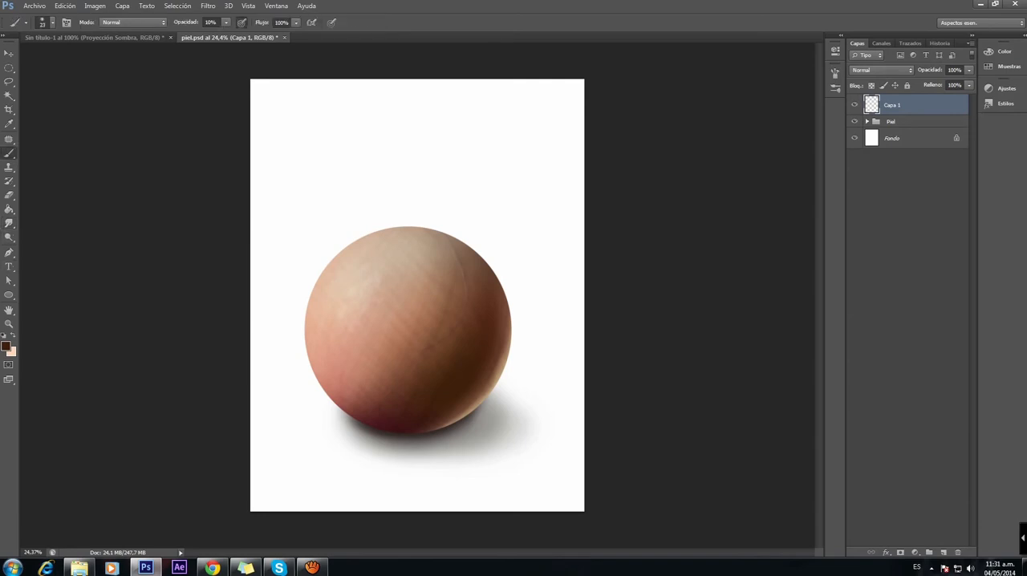
left_click(226, 22)
left_click_drag(252, 34, 266, 35)
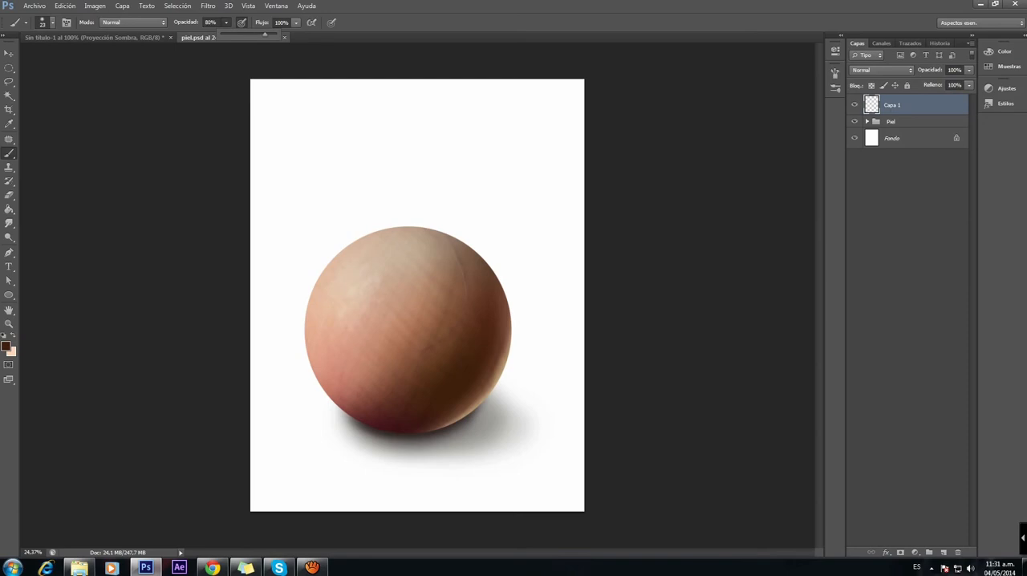
left_click(210, 22)
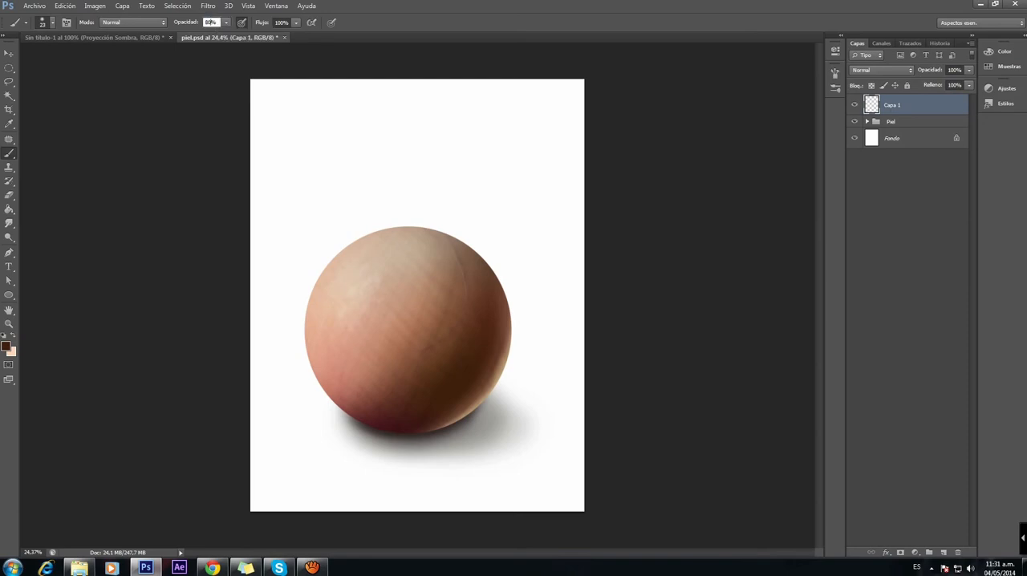
key("Return")
mouse_move(365, 257)
left_mouse_down()
mouse_move(363, 291)
mouse_move(315, 391)
left_mouse_up()
left_click_drag(354, 324, 327, 374)
left_click_drag(353, 302, 350, 340)
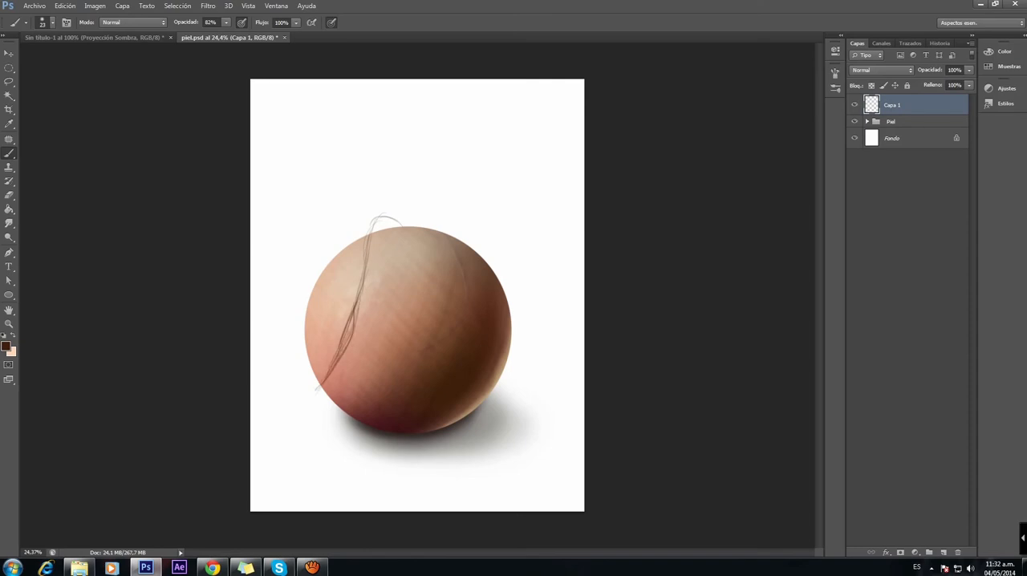
Step: Enlarge the brush to 33 px and add more strands along the middle and upper part of the hair lock
right_click(346, 293)
left_click_drag(367, 318, 368, 319)
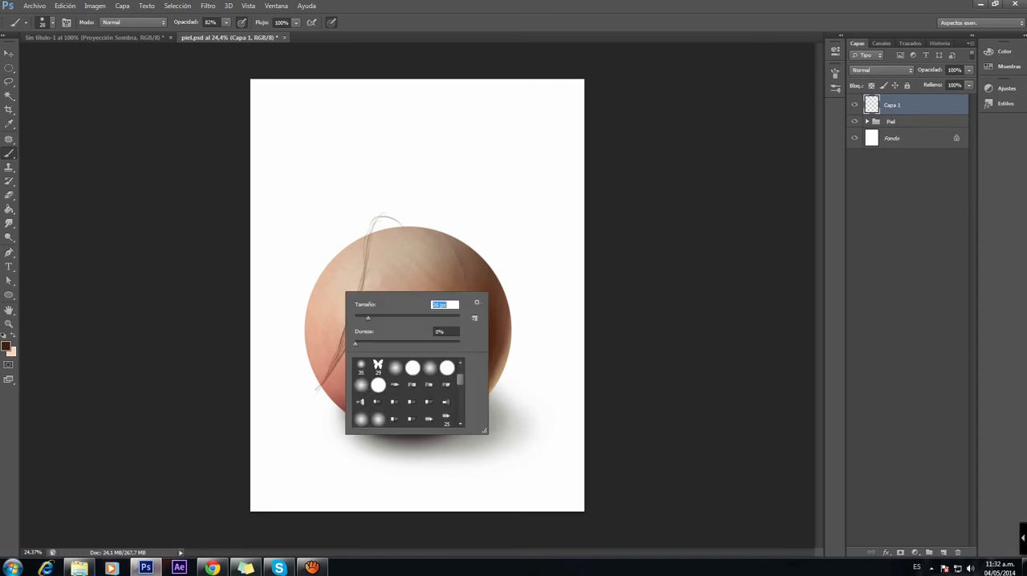
left_click_drag(338, 354, 358, 284)
left_click_drag(351, 326, 364, 254)
mouse_move(356, 291)
left_mouse_down()
mouse_move(363, 247)
mouse_move(383, 220)
mouse_move(367, 239)
left_mouse_up()
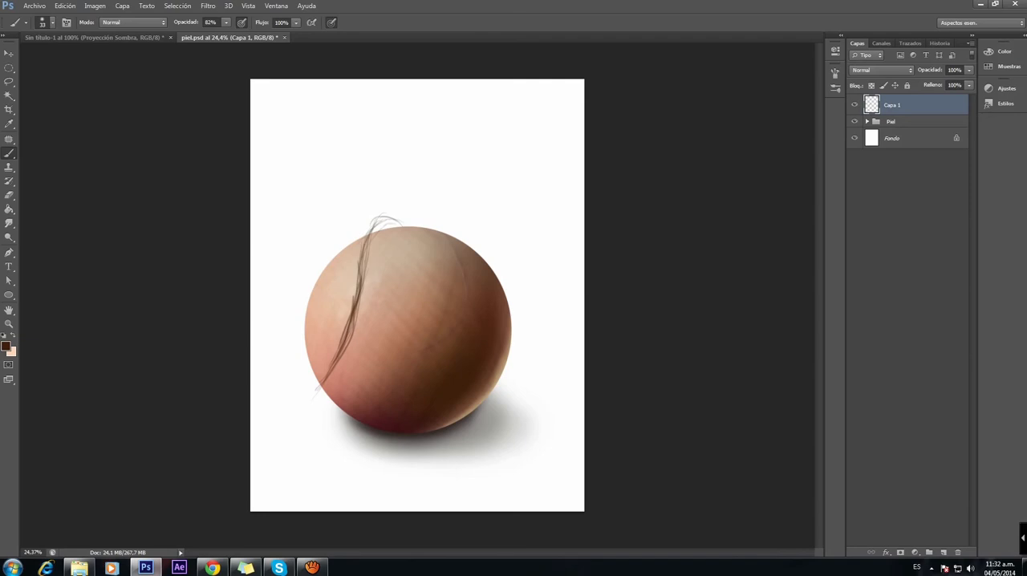
Step: Extend the lock's lower tip beyond the sphere's edge and thicken the lock with strands up to its curved top
left_click_drag(321, 385, 303, 394)
left_click_drag(296, 389, 345, 351)
key("ctrl+z")
left_click_drag(332, 363, 296, 398)
mouse_move(352, 342)
left_mouse_down()
mouse_move(315, 389)
mouse_move(351, 333)
mouse_move(345, 355)
left_mouse_up()
left_click_drag(356, 310, 353, 326)
mouse_move(355, 285)
left_mouse_down()
mouse_move(350, 326)
mouse_move(354, 301)
left_mouse_up()
left_click_drag(358, 258, 356, 300)
mouse_move(366, 235)
left_mouse_down()
mouse_move(360, 264)
mouse_move(361, 255)
left_mouse_up()
mouse_move(390, 221)
left_mouse_down()
mouse_move(369, 234)
mouse_move(366, 255)
left_mouse_up()
mouse_move(360, 295)
left_mouse_down()
mouse_move(353, 338)
mouse_move(357, 318)
left_mouse_up()
mouse_move(363, 281)
left_mouse_down()
mouse_move(359, 311)
mouse_move(361, 295)
left_mouse_up()
left_click_drag(369, 244, 364, 274)
mouse_move(385, 226)
left_mouse_down()
mouse_move(366, 254)
mouse_move(370, 235)
left_mouse_up()
mouse_move(397, 228)
left_mouse_down()
mouse_move(376, 224)
mouse_move(362, 243)
left_mouse_up()
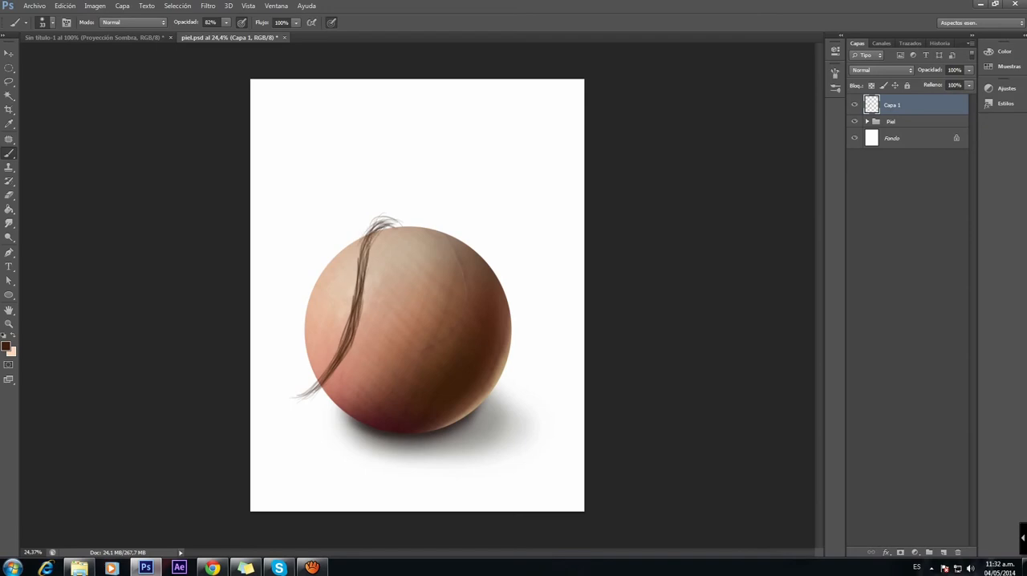
Step: Widen the hair lock along its left edge with short strands from the lower tip to the top
left_click_drag(320, 380, 306, 386)
mouse_move(338, 351)
left_mouse_down()
mouse_move(315, 385)
mouse_move(325, 369)
left_mouse_up()
mouse_move(347, 314)
left_mouse_down()
mouse_move(335, 354)
mouse_move(341, 342)
left_mouse_up()
left_click_drag(348, 297, 345, 333)
left_click_drag(352, 294, 350, 313)
left_click_drag(353, 270, 351, 298)
left_click_drag(355, 255, 353, 300)
mouse_move(374, 224)
left_mouse_down()
mouse_move(354, 269)
mouse_move(370, 227)
left_mouse_up()
left_click_drag(365, 236, 354, 272)
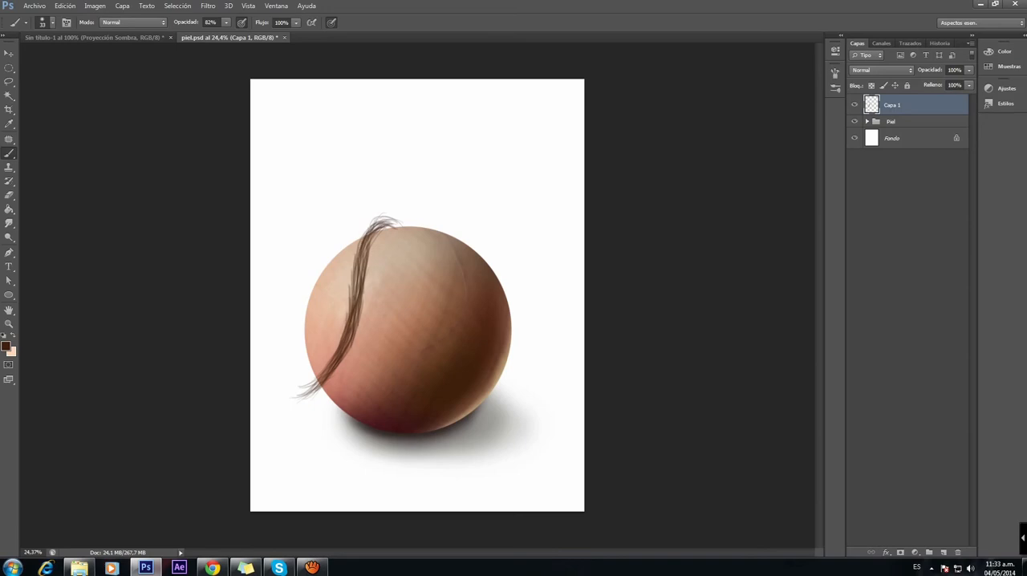
left_click_drag(318, 380, 302, 387)
left_click_drag(345, 331, 328, 358)
left_click_drag(353, 292, 339, 341)
left_click_drag(353, 270, 350, 298)
left_click_drag(370, 227, 352, 270)
Step: Fill out the curled upper end of the hair lock and add denser strands through its body
left_click_drag(386, 222, 400, 224)
left_click_drag(376, 221, 396, 220)
left_click_drag(357, 280, 353, 295)
left_click_drag(351, 302, 306, 390)
left_click_drag(359, 270, 353, 300)
left_click_drag(358, 249, 350, 288)
mouse_move(381, 222)
left_mouse_down()
mouse_move(367, 235)
mouse_move(391, 230)
left_mouse_up()
mouse_move(391, 226)
left_mouse_down()
mouse_move(384, 234)
mouse_move(401, 228)
left_mouse_up()
left_click_drag(383, 219, 402, 225)
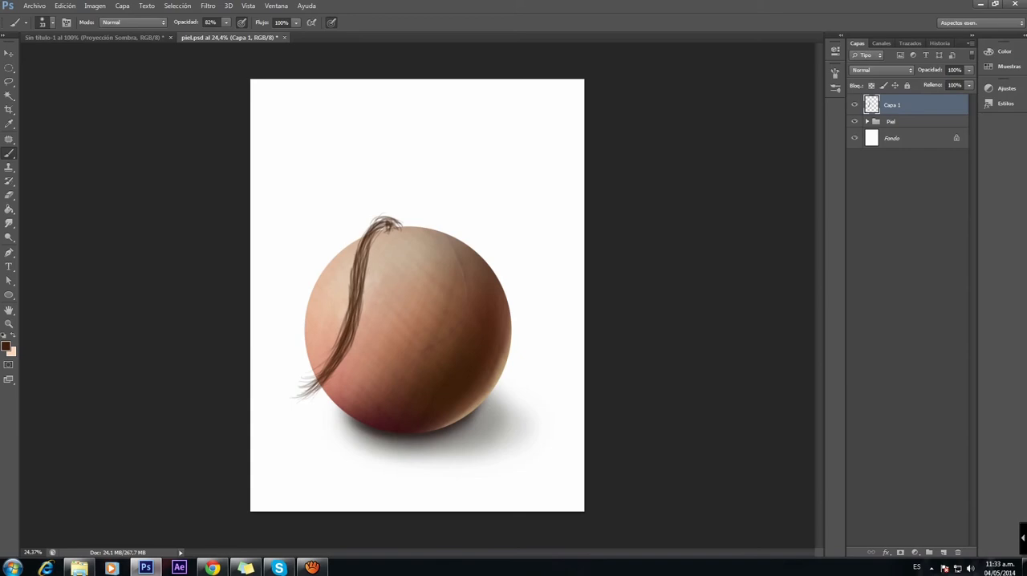
left_click_drag(392, 230, 400, 220)
Step: Add a layer above Capa 1 and paint black strands along the hair lock to darken its shaded parts
left_click(943, 552)
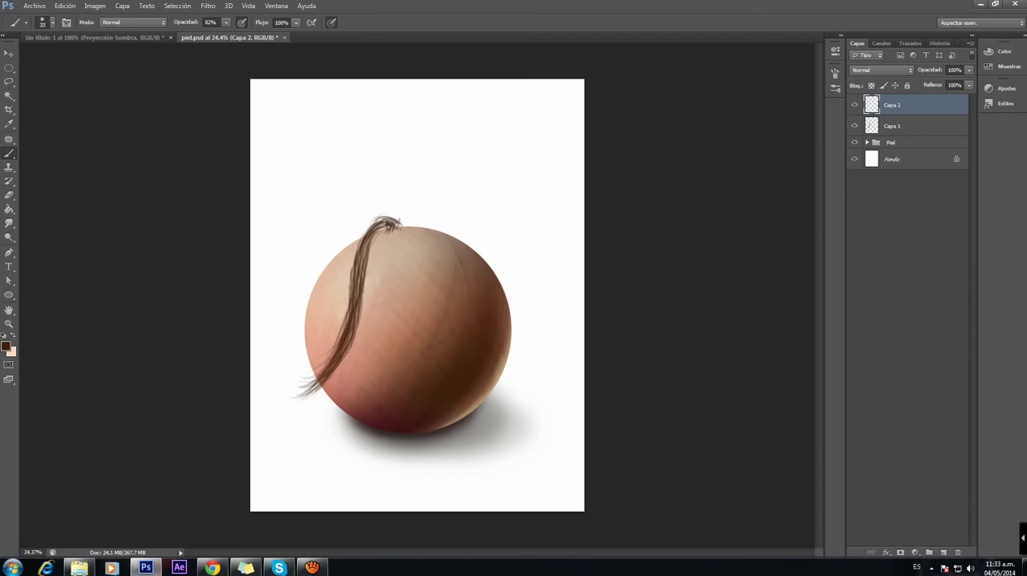
left_click(5, 346)
left_click_drag(659, 315, 688, 333)
key("Return")
left_click(906, 126)
left_click(907, 105)
mouse_move(354, 322)
left_mouse_down()
mouse_move(340, 356)
mouse_move(352, 337)
left_mouse_up()
left_click_drag(358, 302, 349, 342)
left_click_drag(360, 283, 357, 301)
mouse_move(363, 249)
left_mouse_down()
mouse_move(358, 273)
mouse_move(361, 257)
left_mouse_up()
left_click_drag(382, 226, 363, 255)
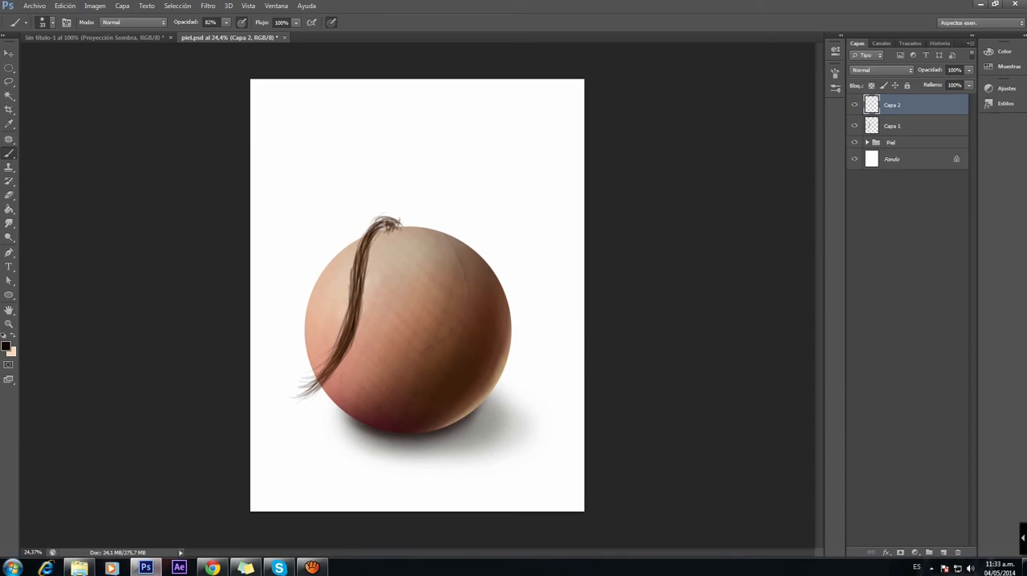
Step: Paint more black strands on Capa 2 along the lock's upper curve and lower tip, comparing the lock with and without the layer
left_click_drag(383, 223, 371, 242)
left_click_drag(382, 227, 366, 262)
left_click_drag(329, 370, 309, 391)
mouse_move(382, 225)
left_mouse_down()
mouse_move(370, 272)
mouse_move(379, 227)
left_mouse_up()
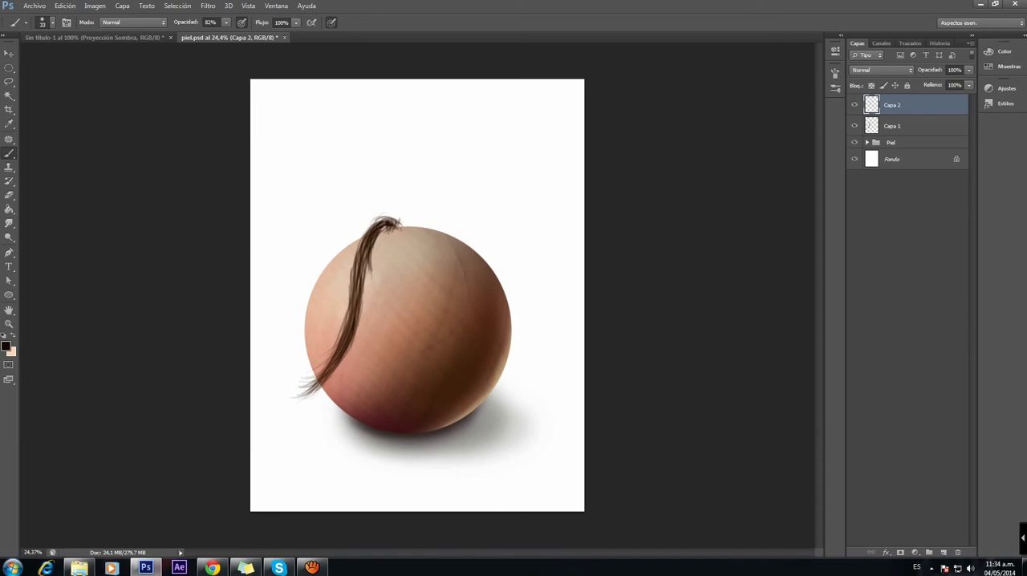
left_click(854, 105)
left_click(854, 105)
left_click(854, 105)
left_click(854, 105)
Step: Add a layer above Capa 2 and set the foreground color to the orange-brown c5944d
left_click(944, 552)
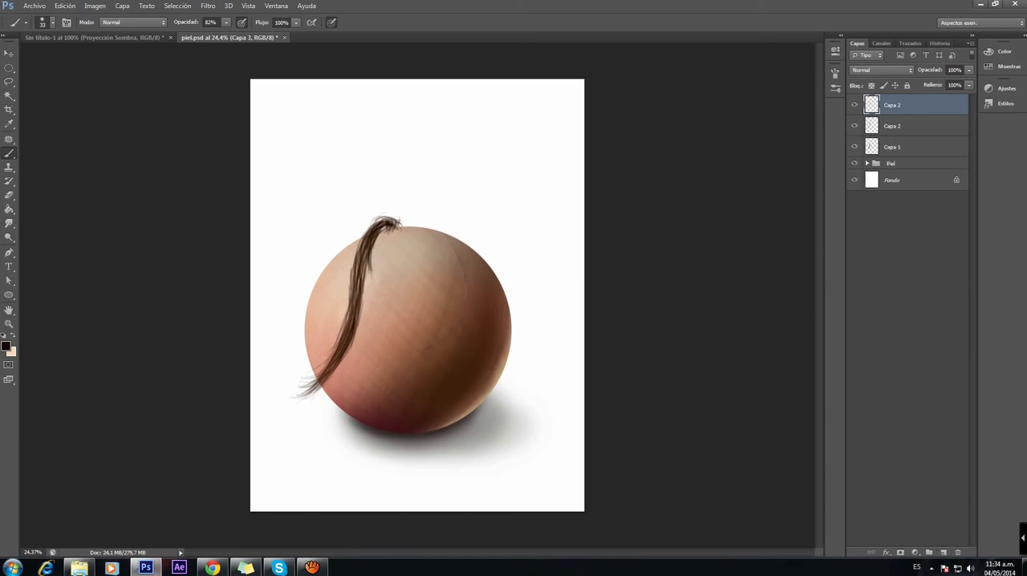
left_click(6, 345)
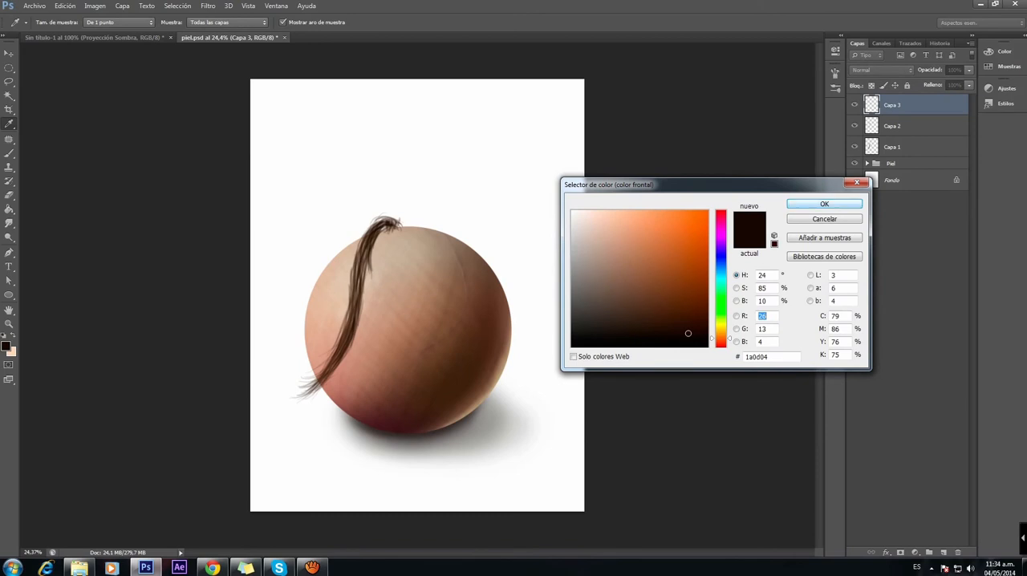
key("Return")
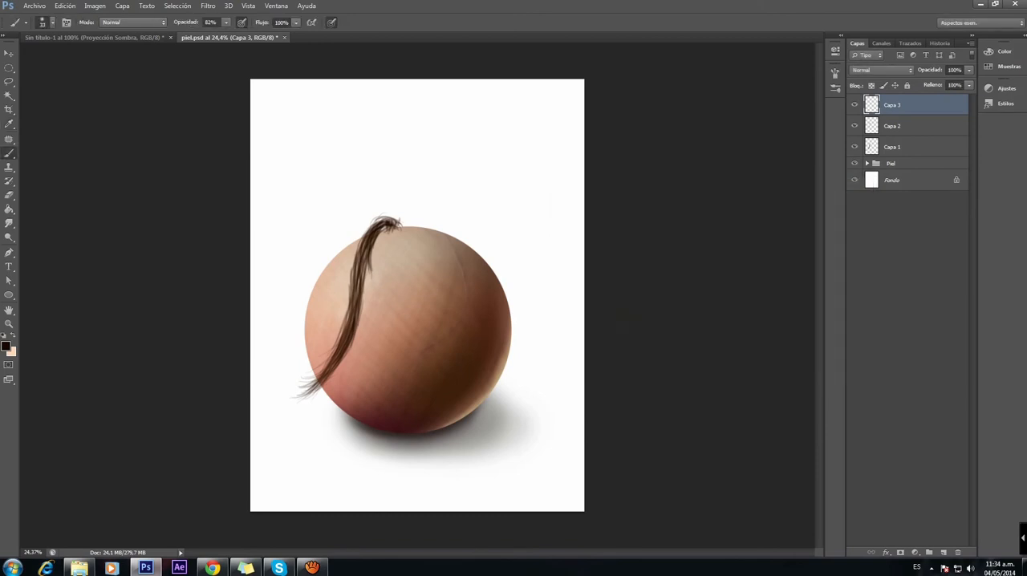
left_click(5, 346)
mouse_move(663, 244)
left_mouse_down()
mouse_move(669, 252)
mouse_move(654, 242)
left_mouse_up()
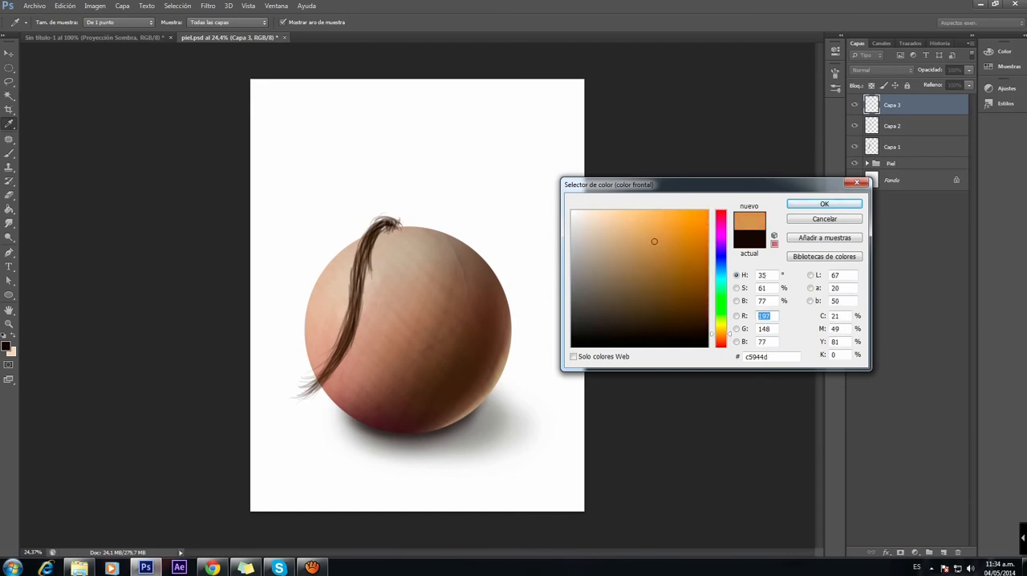
left_click(824, 204)
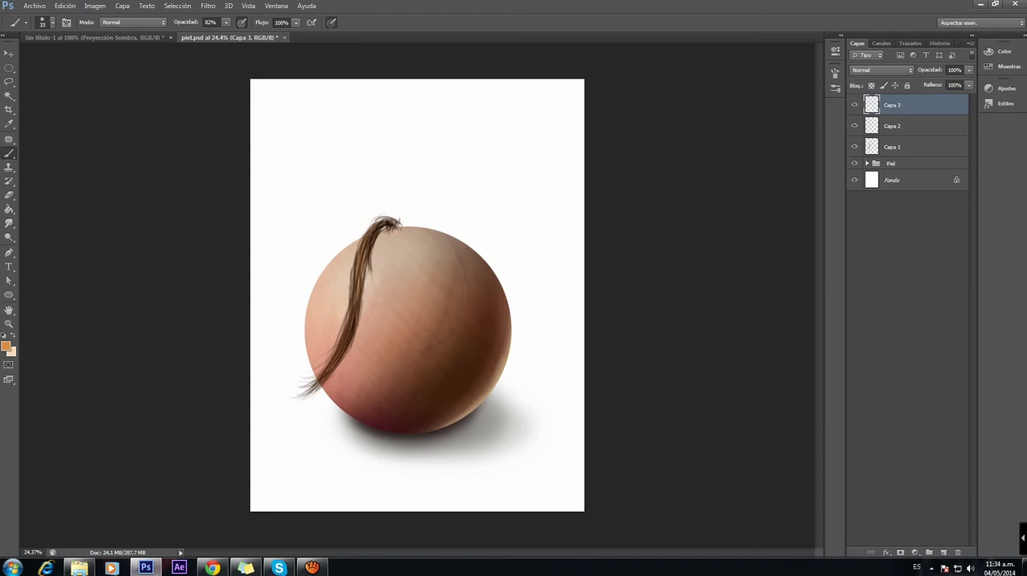
Step: Paint orange-brown highlight strands along the hair lock on Capa 3 and lower the layer's opacity to 77%
left_click_drag(345, 343, 337, 360)
left_click_drag(969, 71, 957, 81)
left_click(854, 105)
left_click(854, 105)
left_click(855, 105)
left_click(855, 105)
Step: Sample a dark brown from the hair lock and paint strands with it over the lock's curved top on Capa 2
left_click(353, 324, "alt")
left_click(903, 126)
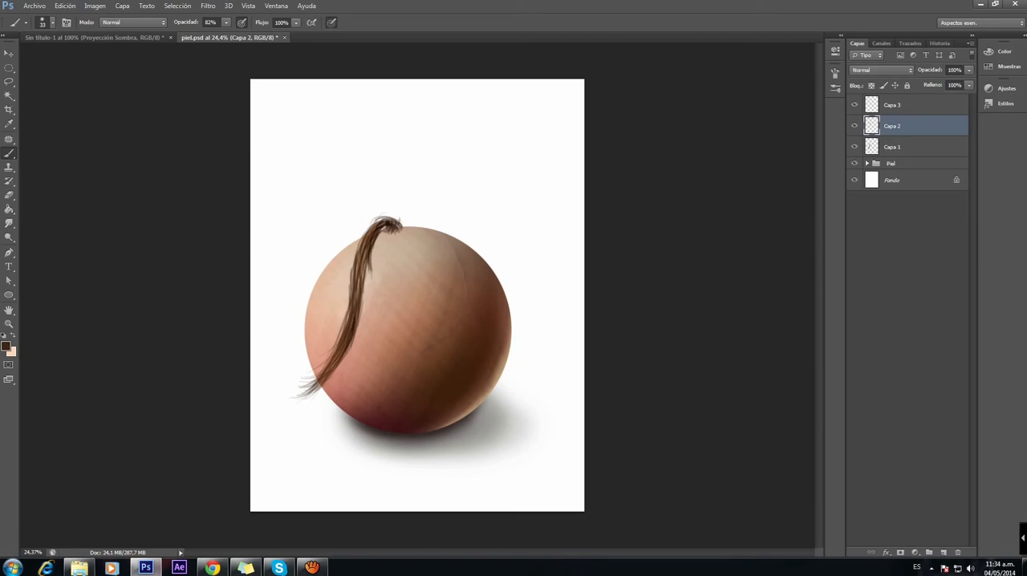
left_click_drag(380, 218, 371, 226)
Step: Merge the three hair layers Capa 1, Capa 2 and Capa 3 into a single layer
left_click(909, 105)
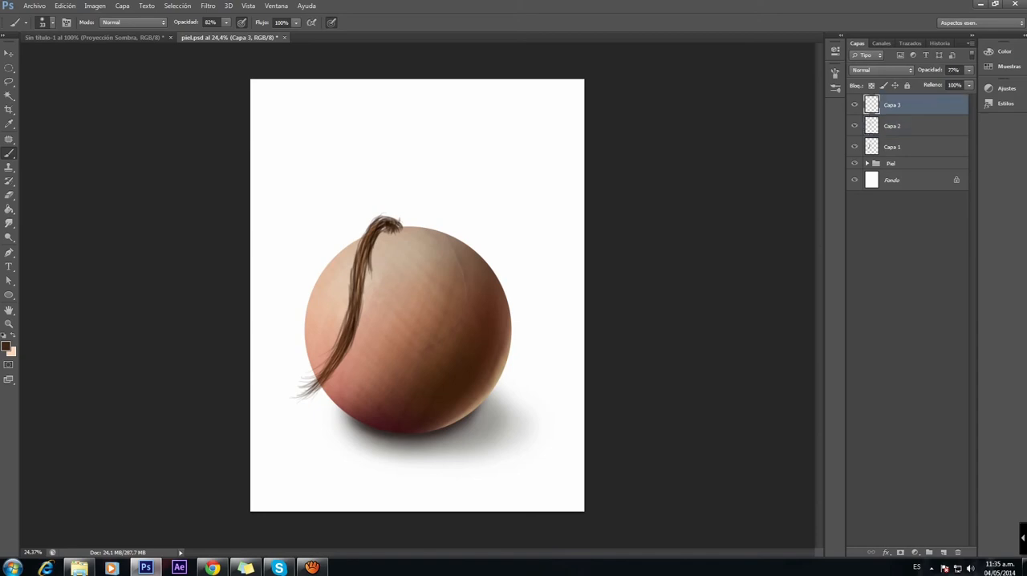
left_click(910, 126, "ctrl")
left_click(910, 147, "ctrl")
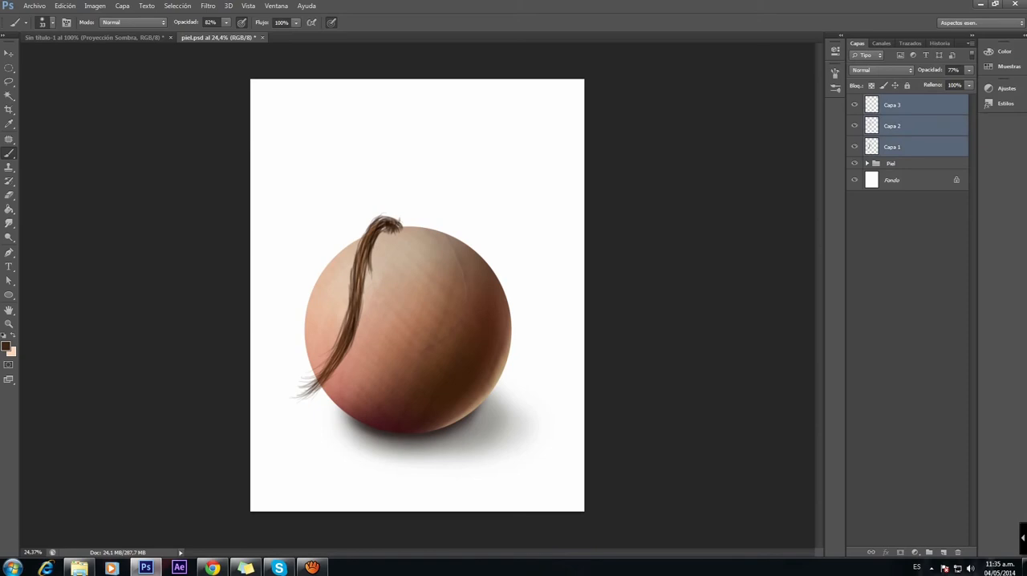
double_click(894, 126)
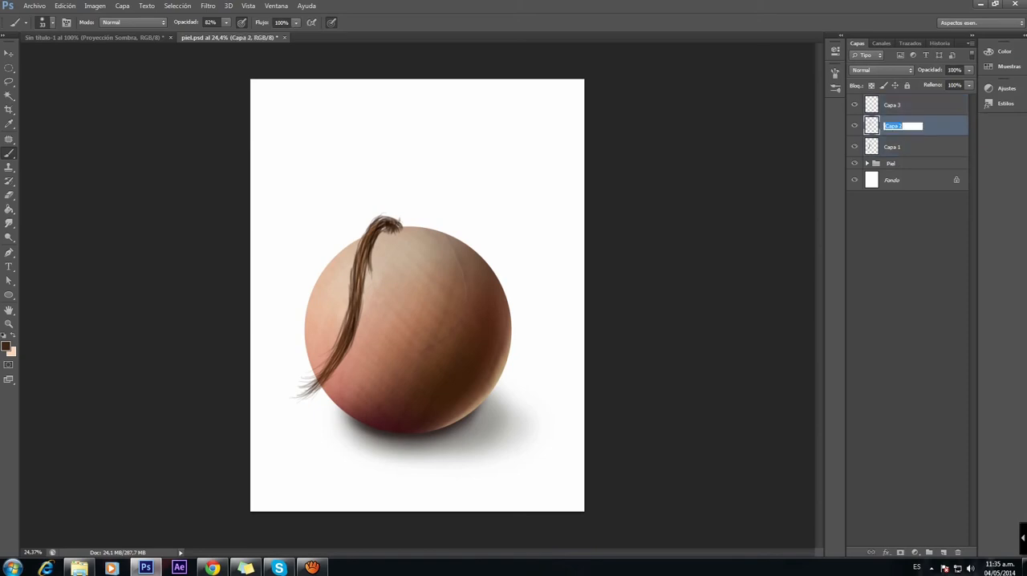
left_click(908, 105)
left_click(899, 146, "shift")
right_click(915, 125)
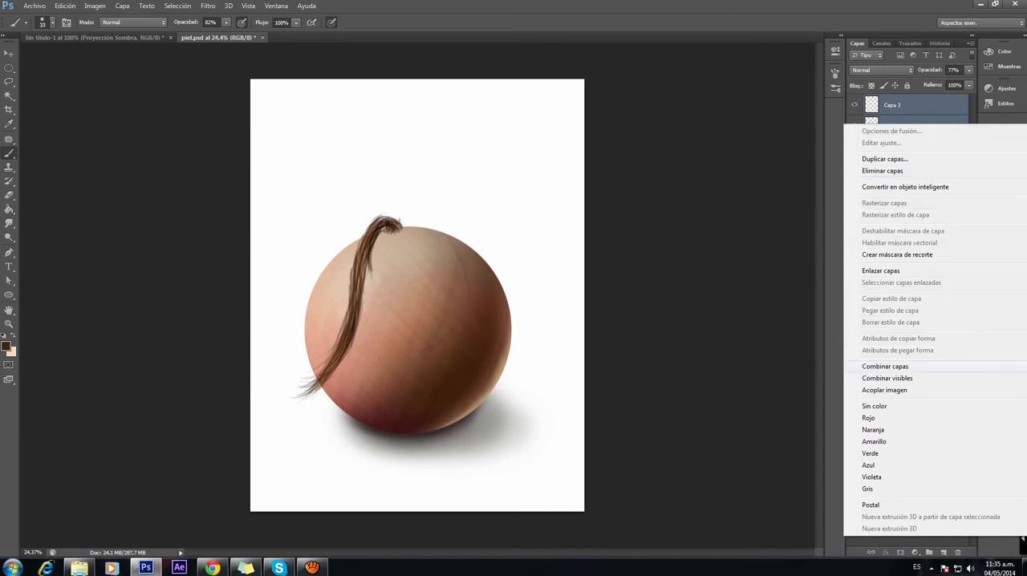
left_click(885, 366)
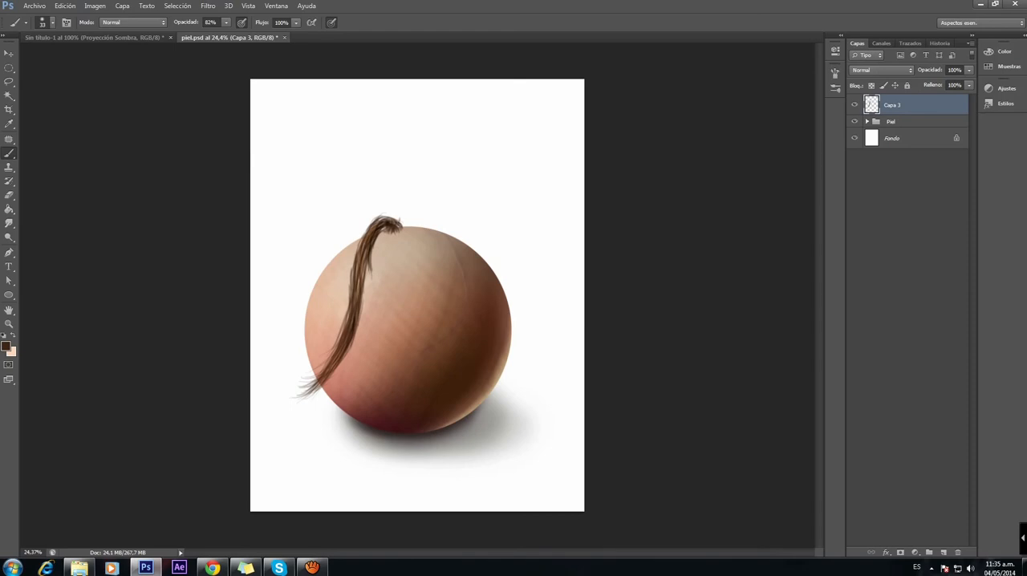
Step: Add a layer above Capa 3, name it "volumen g" and turn it into a clipping mask on Capa 3
left_click(855, 105)
left_click(854, 105)
left_click(944, 552)
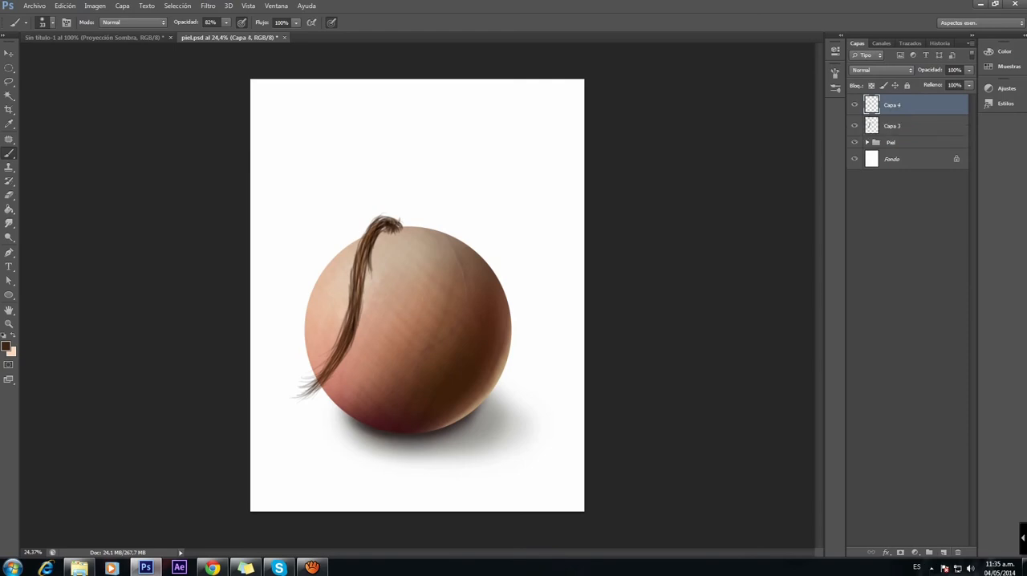
double_click(892, 105)
type("volumen g")
key("Return")
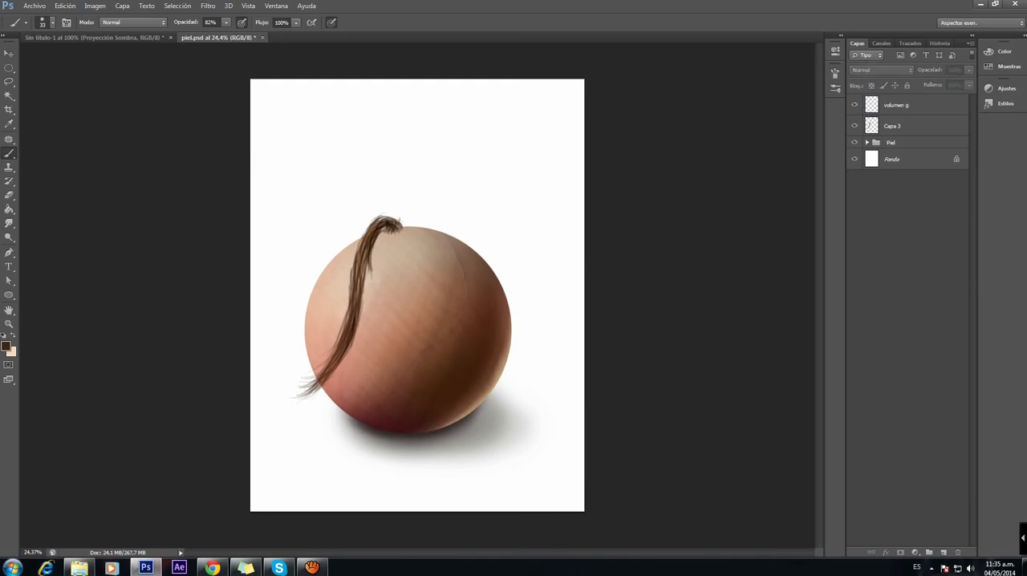
right_click(915, 104)
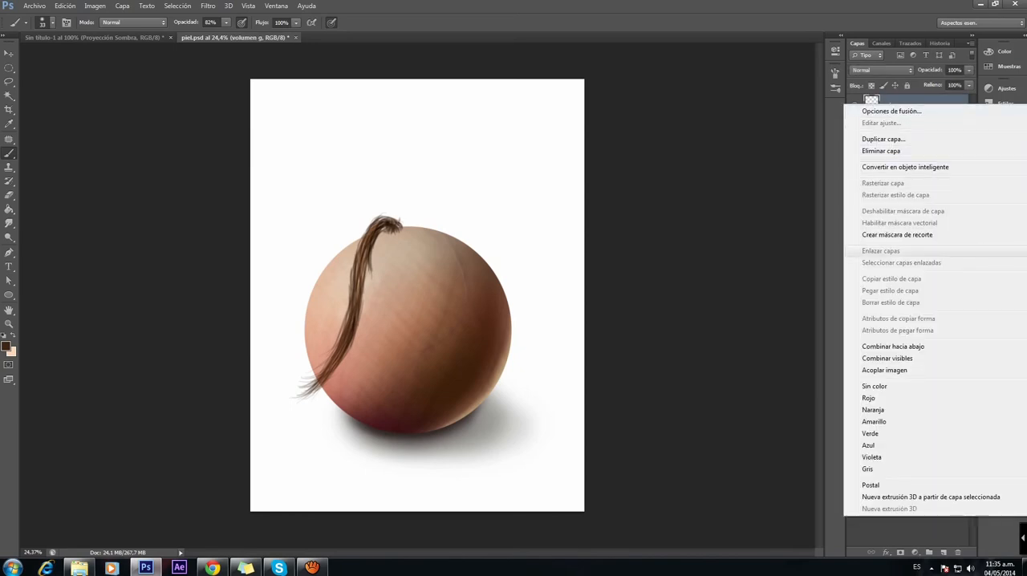
left_click(897, 234)
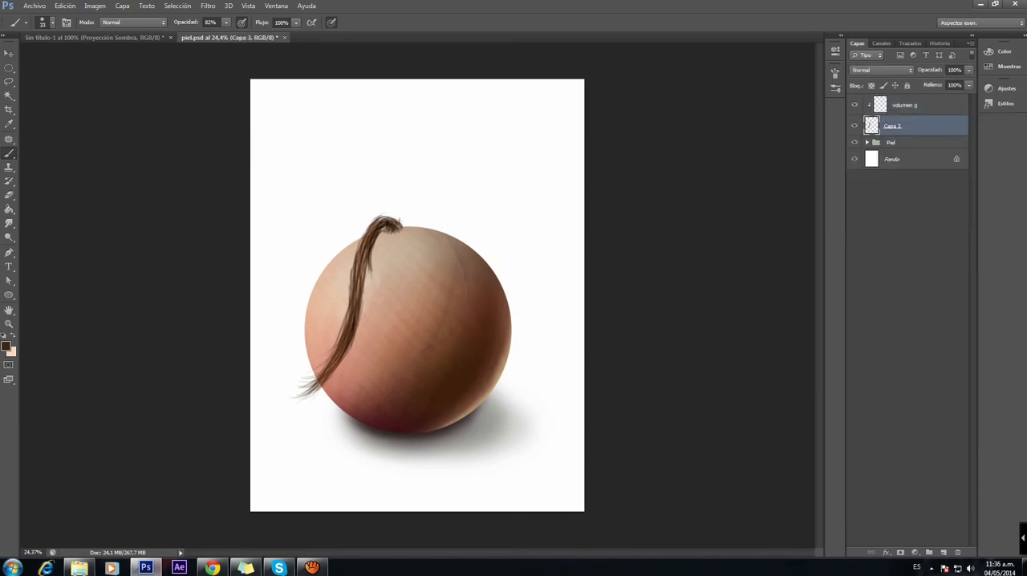
Step: Set the foreground color to the near-black brown 1a0f08 and activate the Brush tool on the volumen g layer
left_click(6, 346)
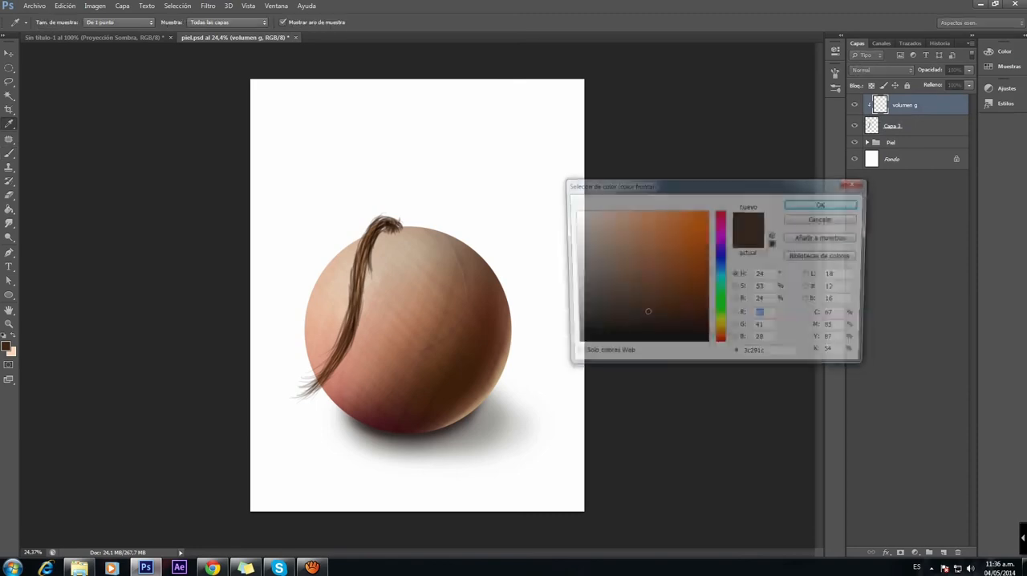
left_click_drag(662, 324, 666, 333)
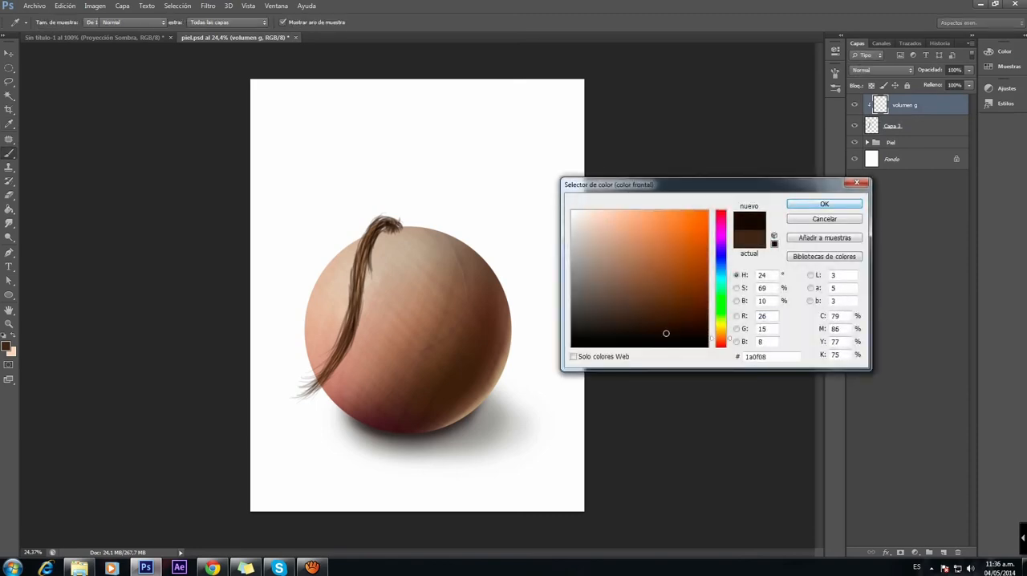
left_click(824, 204)
key("b")
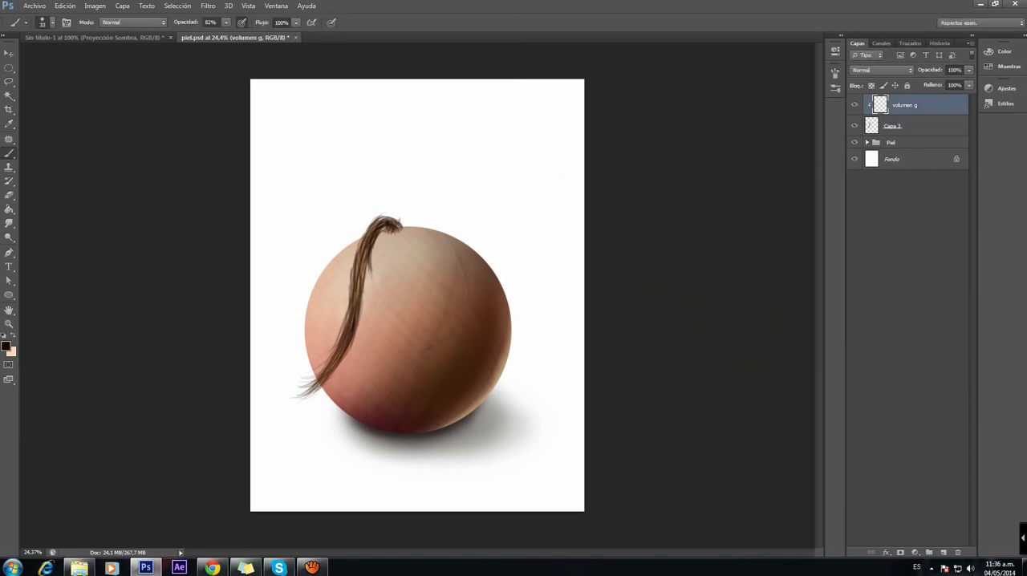
Step: Set a soft round brush to 141 px with 44% opacity and shade the hair lock on volumen g
right_click(407, 267)
left_click(457, 344)
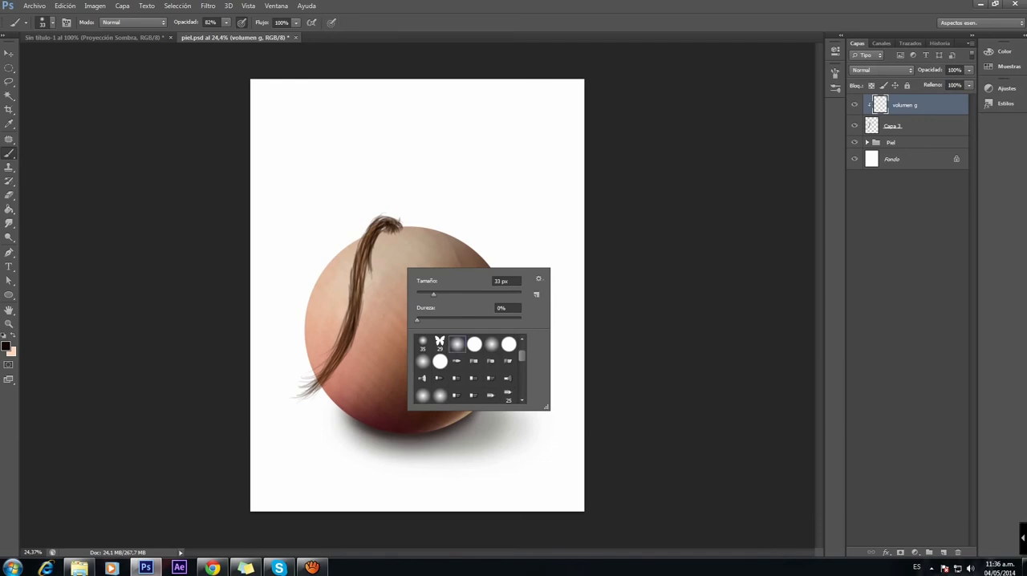
left_click(226, 22)
left_click_drag(225, 35, 207, 35)
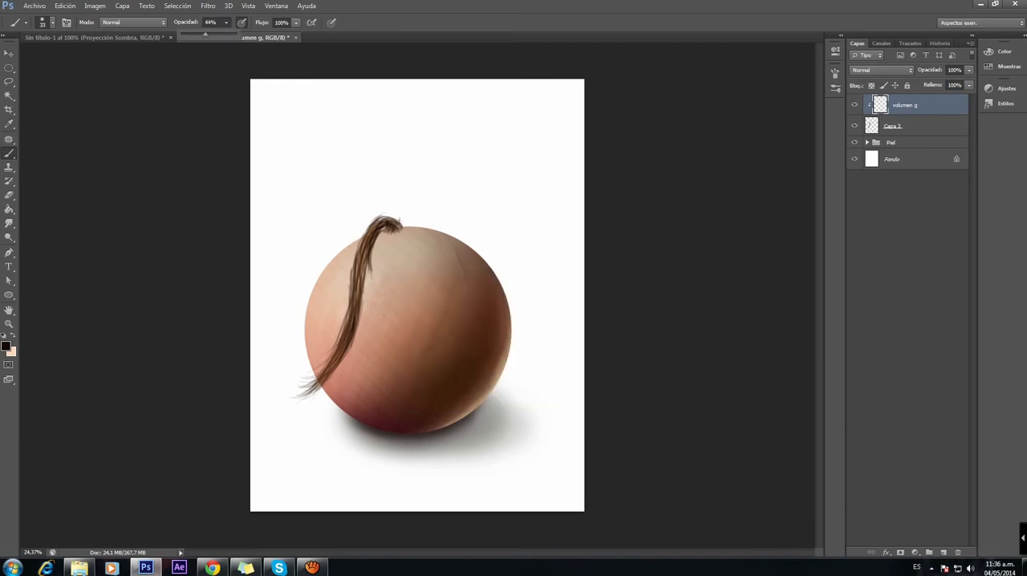
right_click(346, 305)
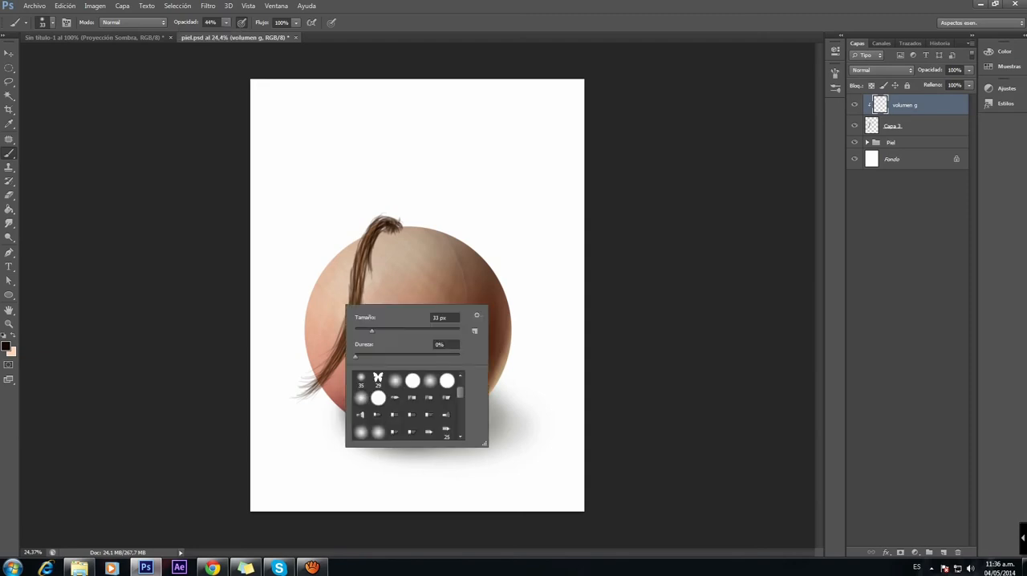
type("141")
key("Return")
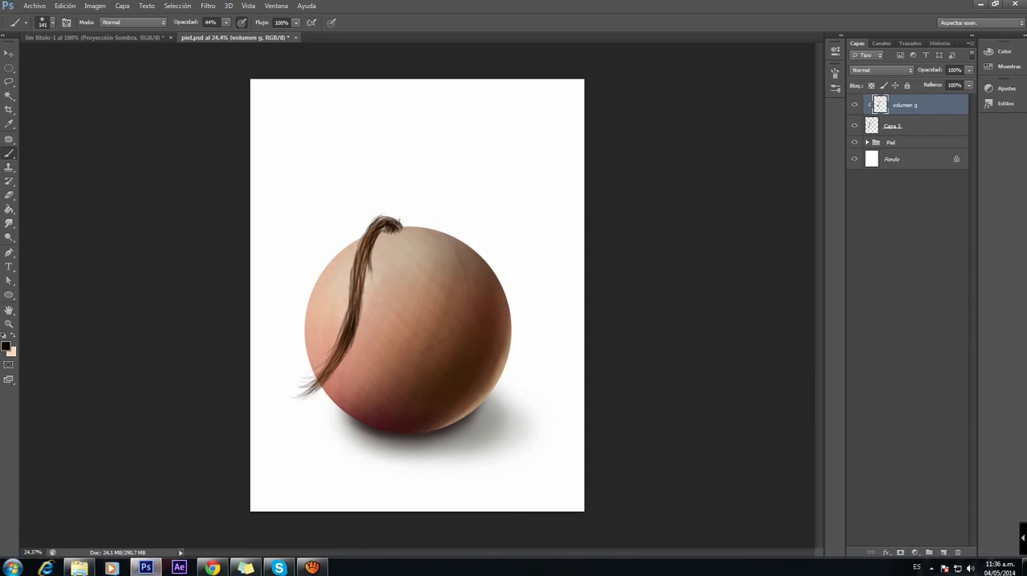
Step: Add a layer above volumen g, name it "Brillo general" and make it a clipping mask over the hair lock
left_click(944, 552)
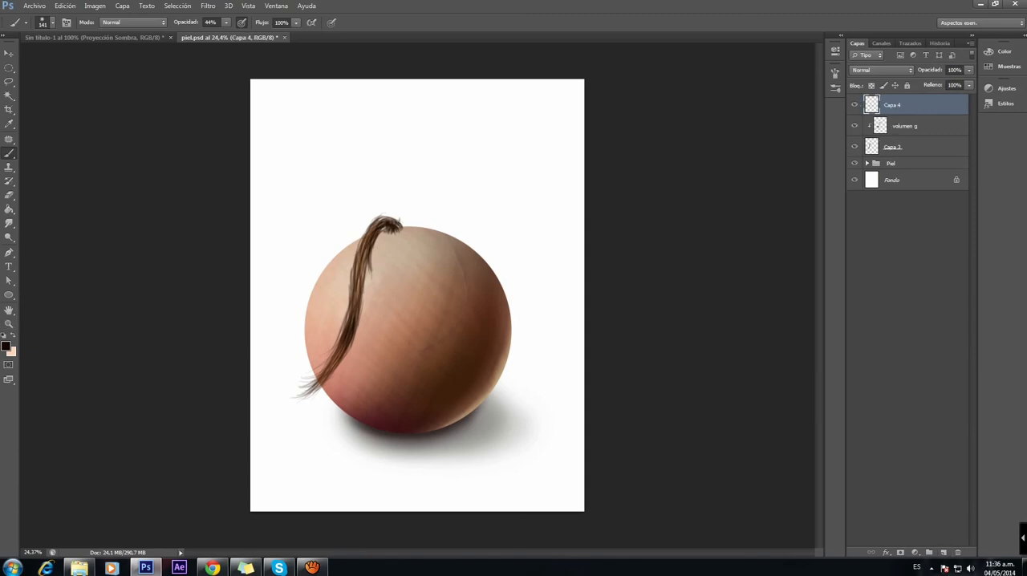
double_click(893, 105)
type("Brillo general")
left_click(909, 240)
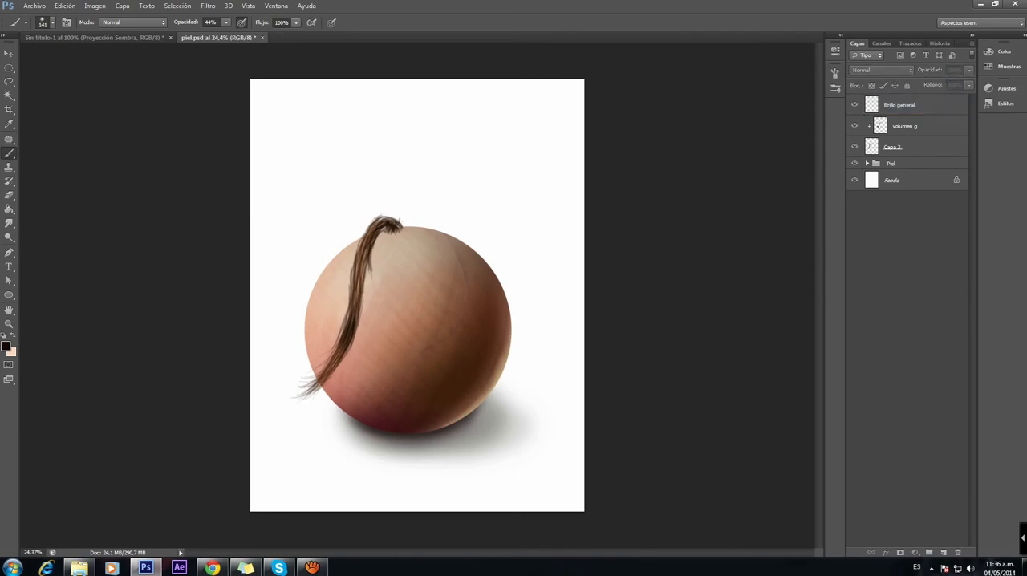
left_click(915, 107)
right_click(914, 107)
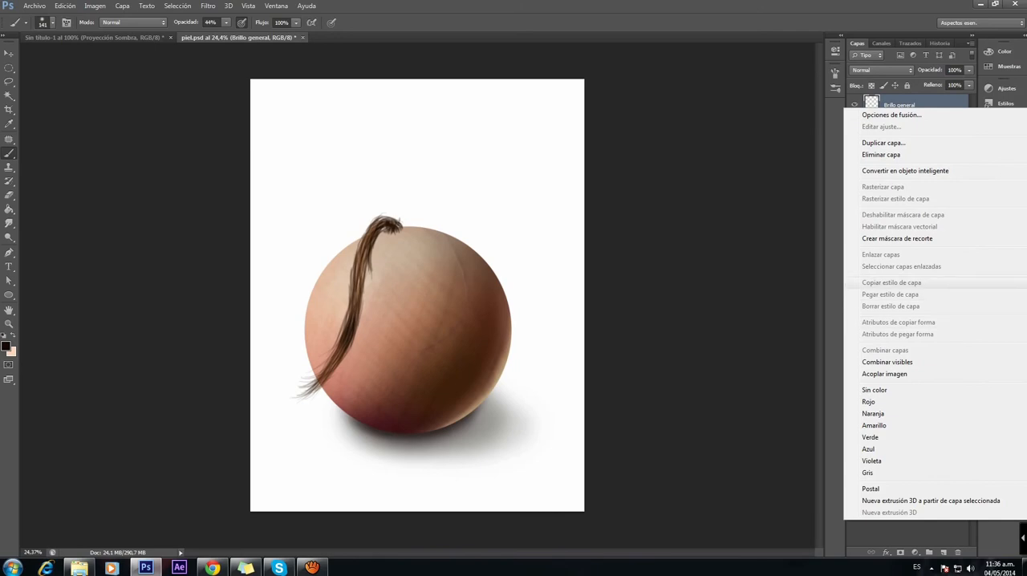
left_click(897, 239)
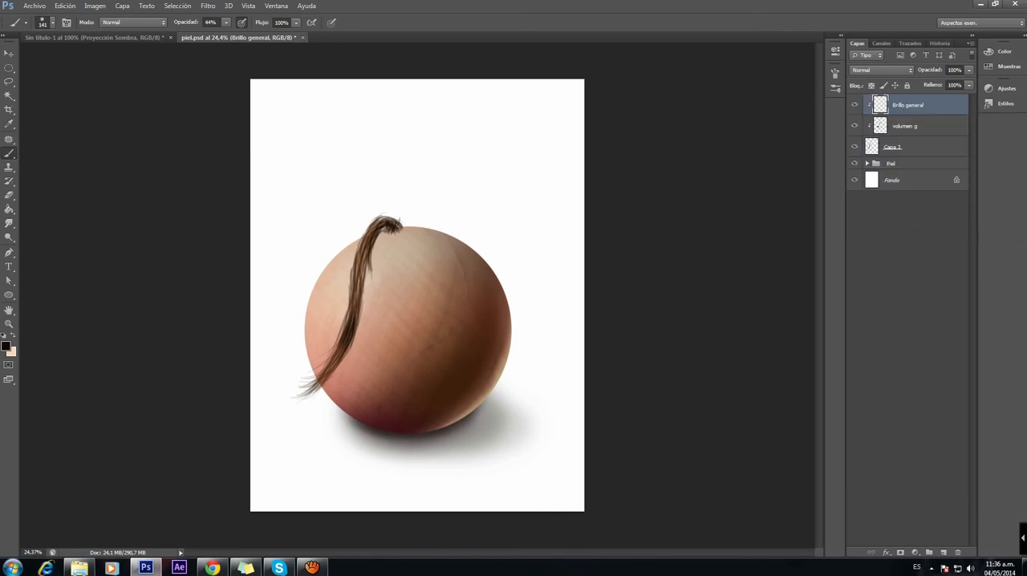
Step: Choose a light orange foreground color and paint a soft highlight over the lower part of the hair lock on Brillo general
left_click(6, 346)
left_click(630, 234)
left_click_drag(630, 235, 636, 239)
left_click(824, 203)
left_click_drag(341, 352, 324, 378)
Step: Lower the opacity of Brillo general to 60% and of volumen g to 75%
left_click(970, 71)
left_click_drag(968, 82, 958, 82)
left_click(923, 126)
left_click(970, 71)
mouse_move(855, 105)
left_mouse_down()
mouse_move(855, 126)
mouse_move(854, 105)
left_mouse_up()
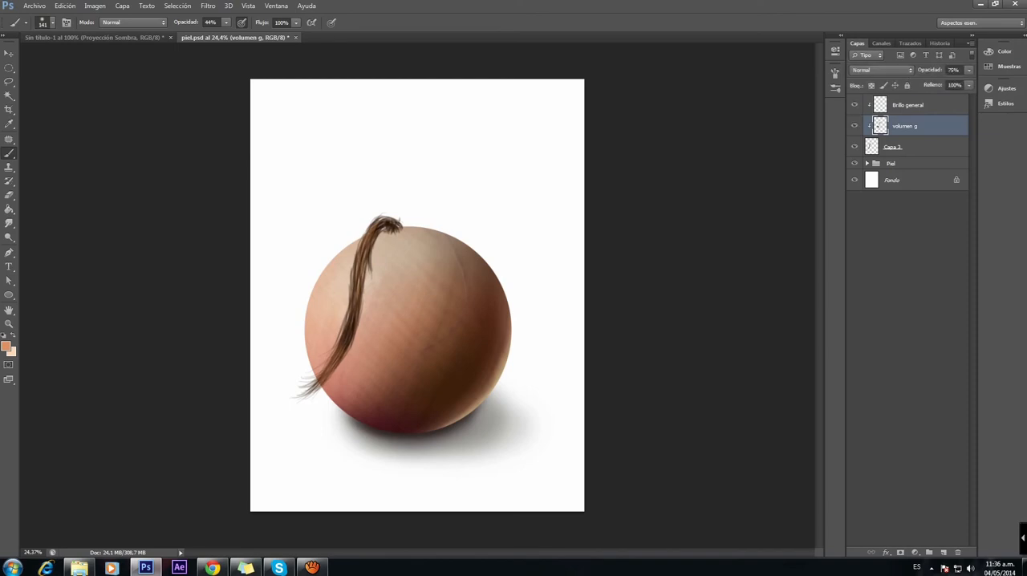
left_click(969, 71)
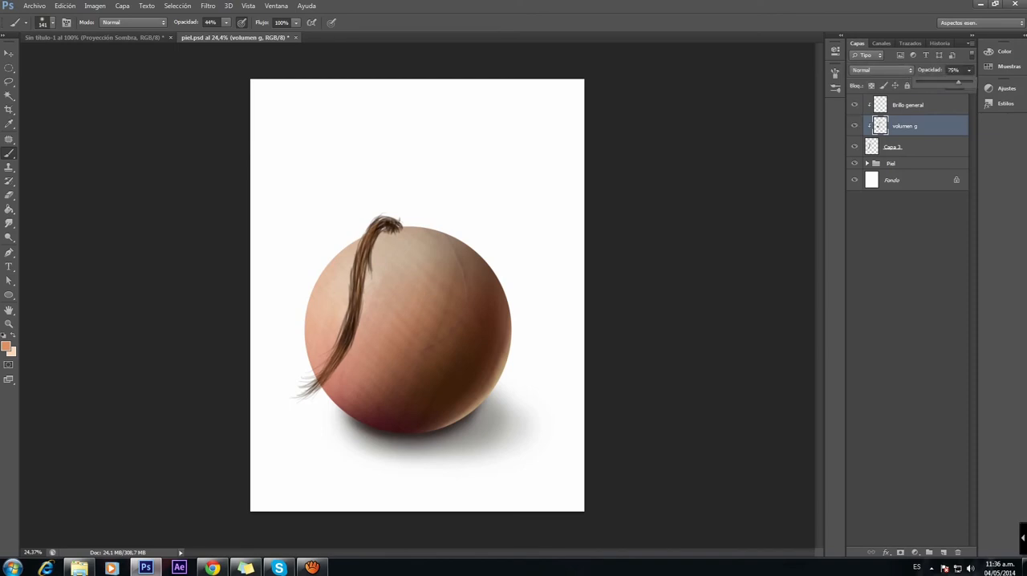
left_click(923, 105)
left_click(969, 70)
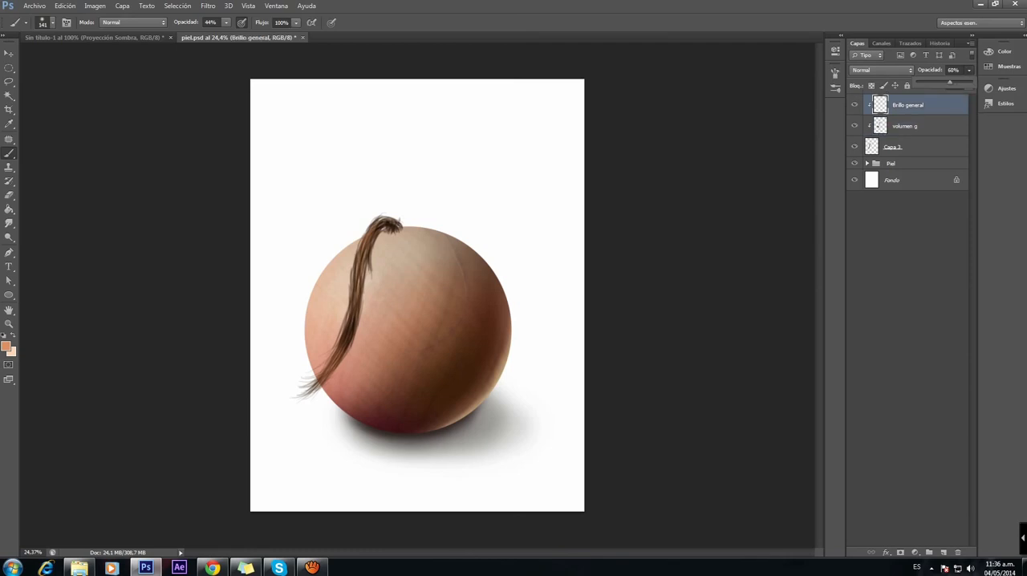
left_click(981, 4)
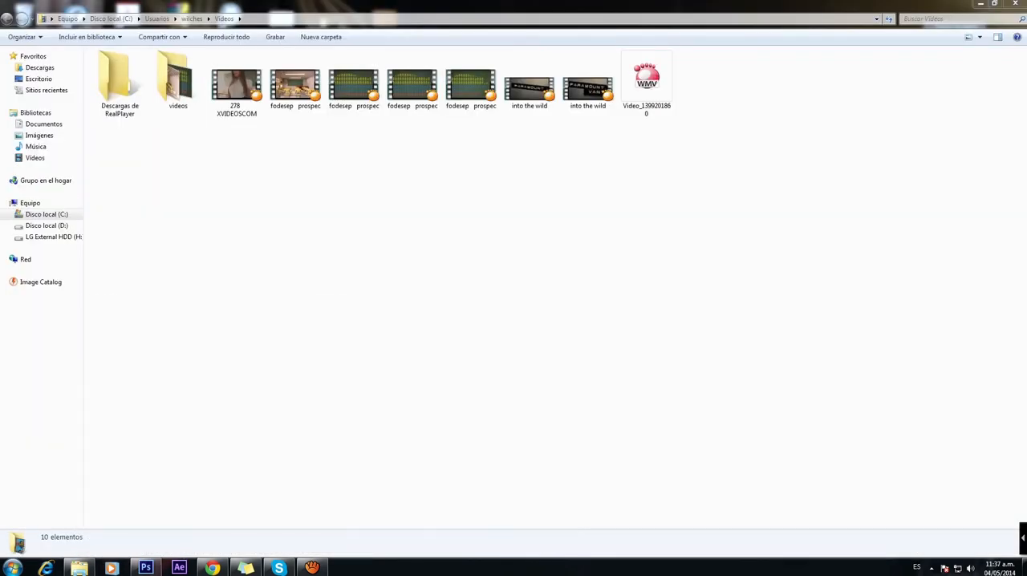
left_click(980, 4)
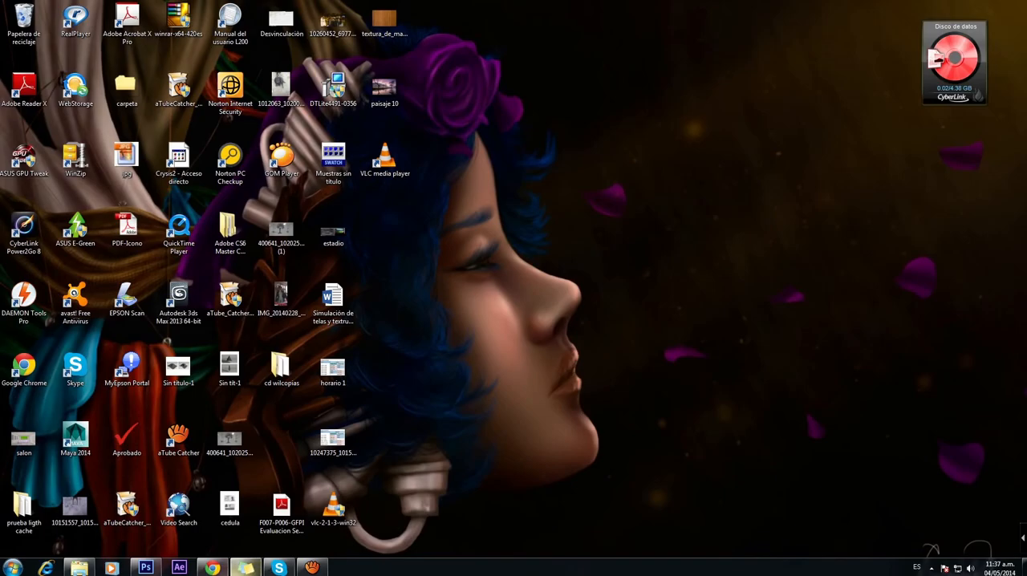
left_click(145, 567)
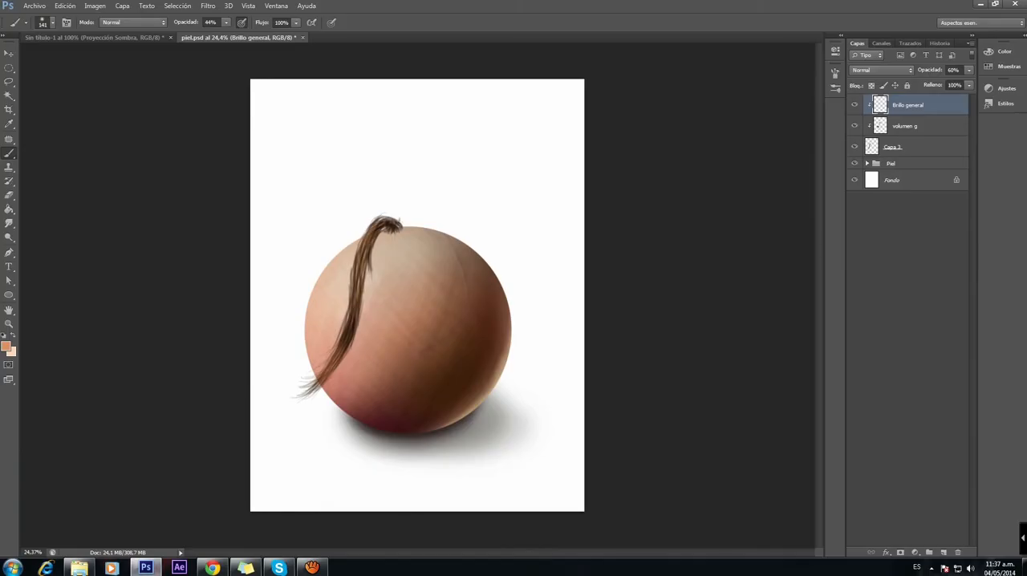
scroll(417, 295, "down", 2)
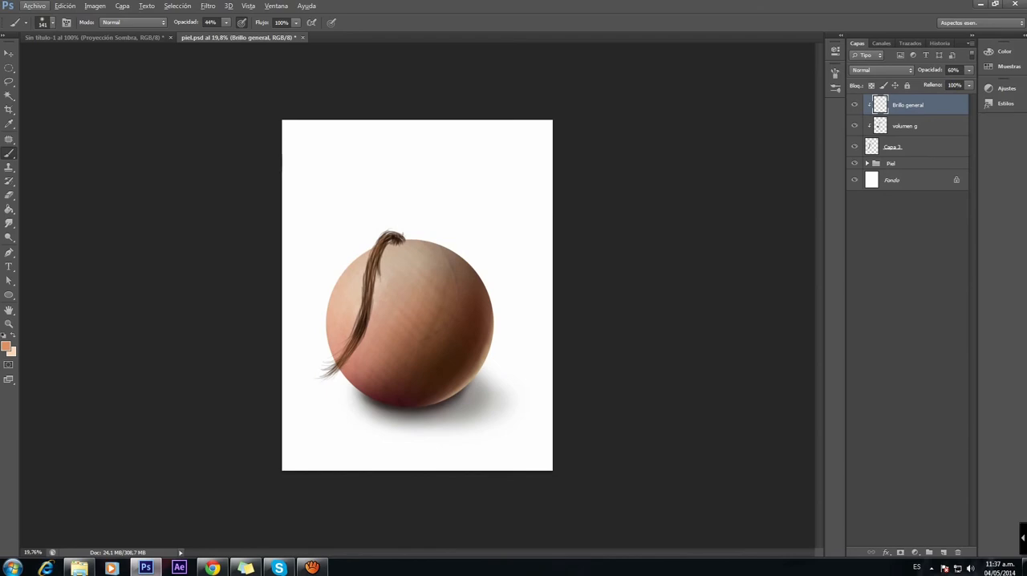
Step: Create a new 8.5 × 11 inch RGB document at 72 pixels per inch with a white background
left_click(34, 5)
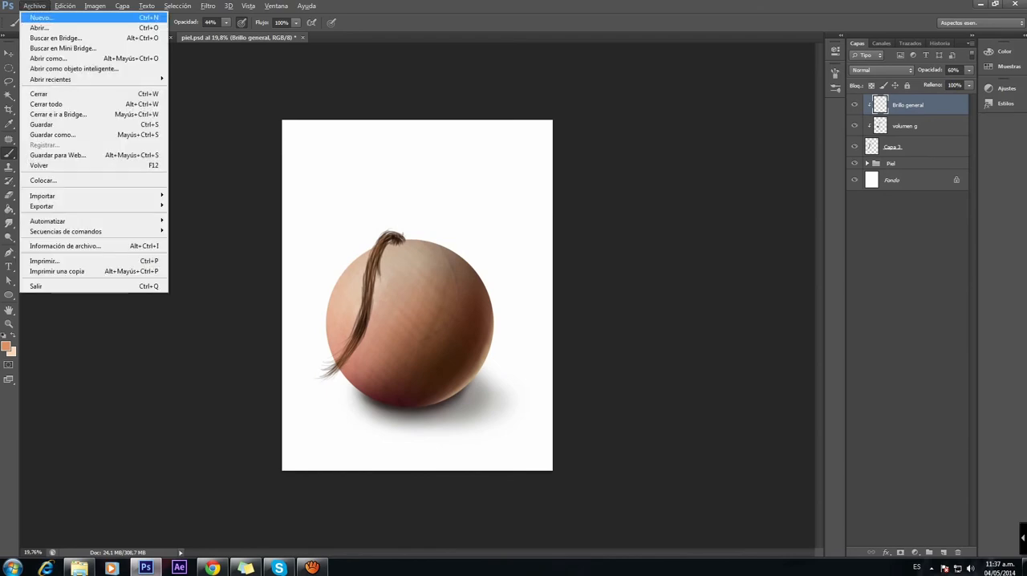
left_click(40, 17)
left_click_drag(481, 118, 664, 188)
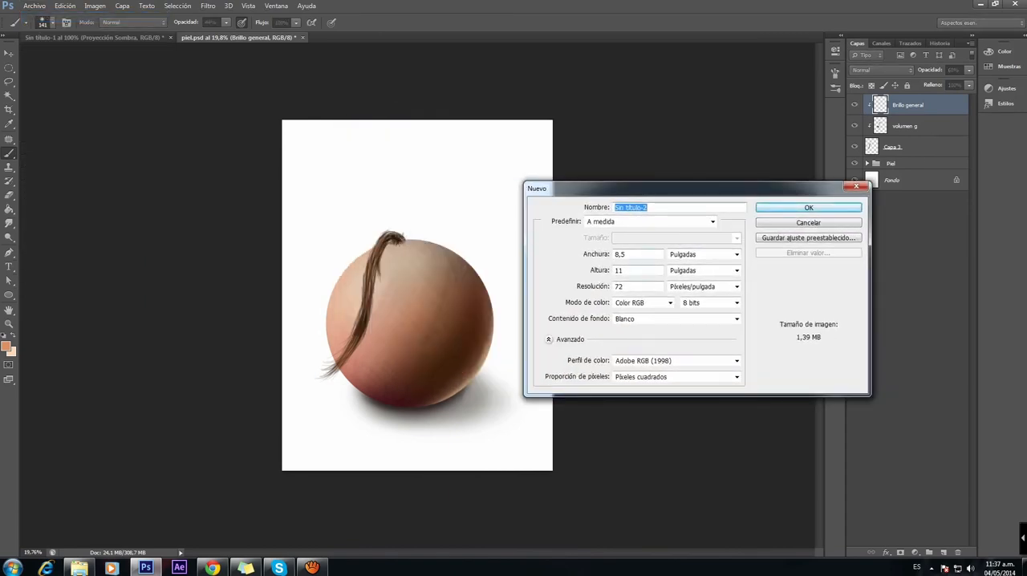
key("Return")
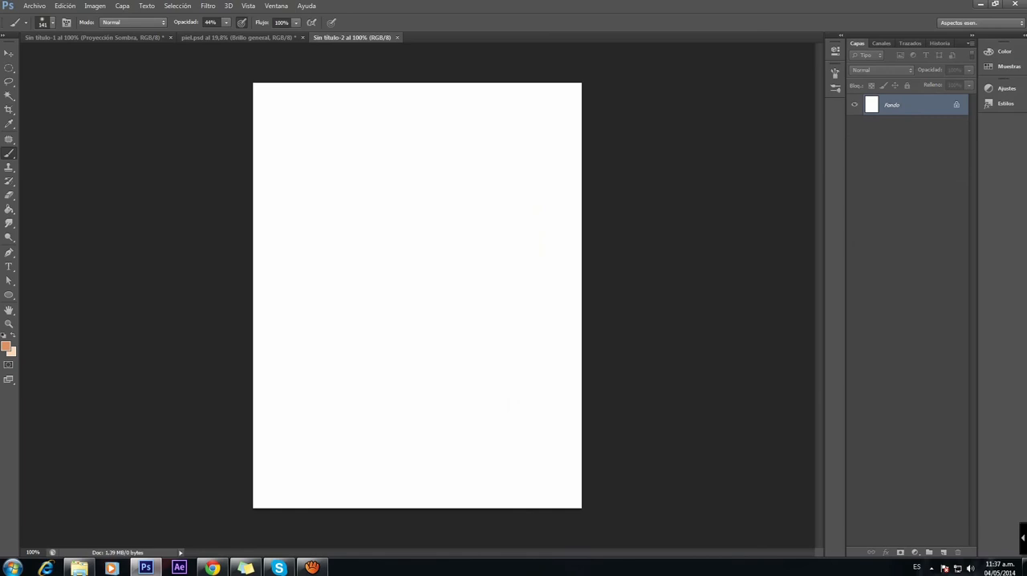
Step: On a new layer, draw a large filled rectangle in grey-brown 645e59 near the page's center and move it slightly upward
left_click(943, 552)
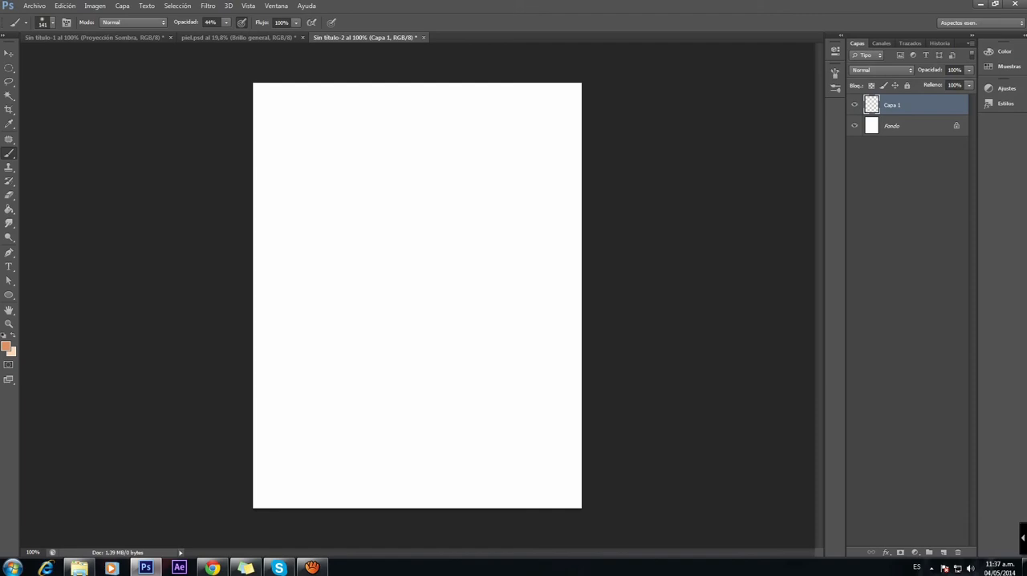
left_click(9, 295)
left_click(67, 293)
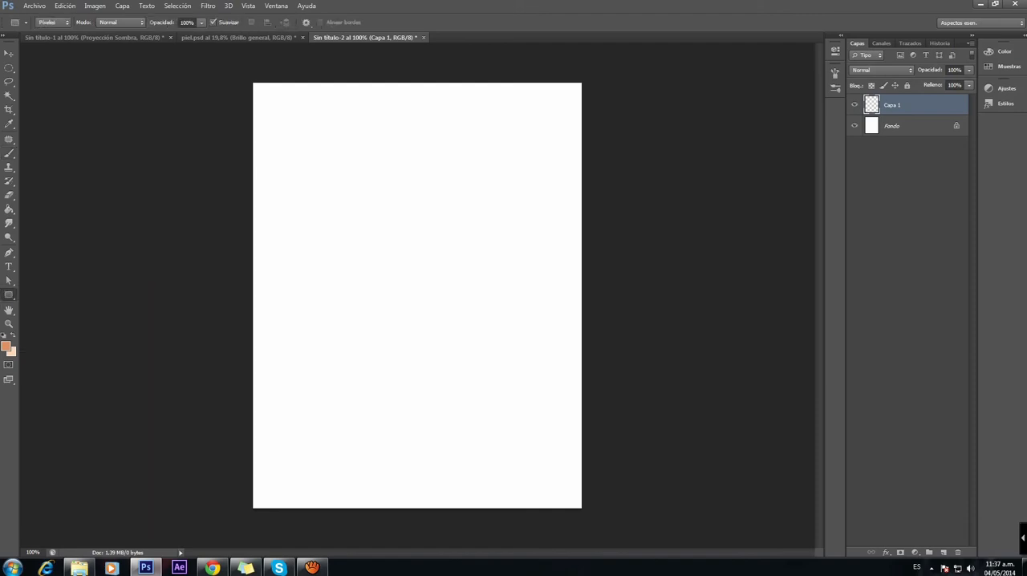
left_click(7, 347)
left_click_drag(599, 271, 584, 292)
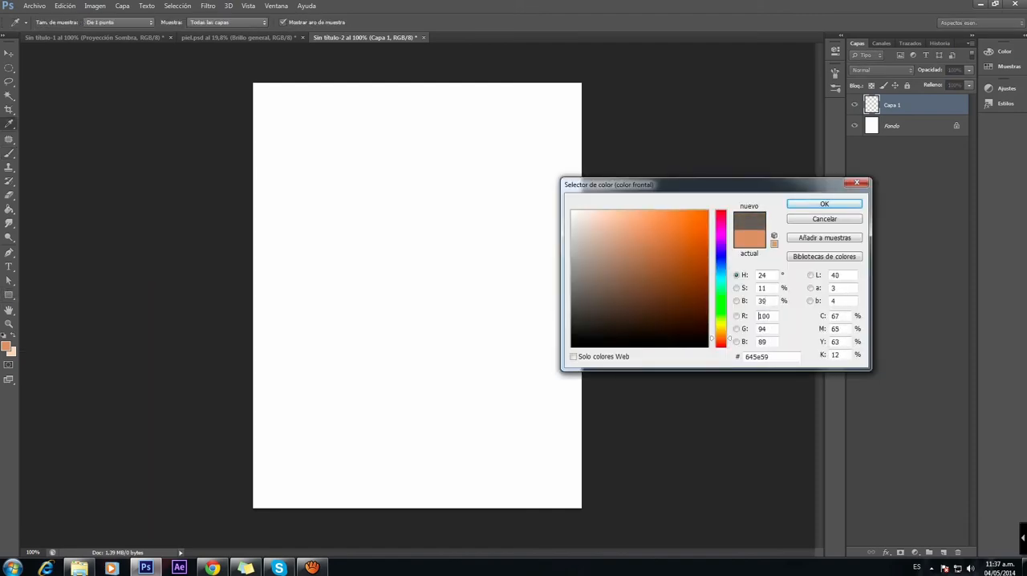
key("Return")
left_click_drag(306, 203, 514, 425)
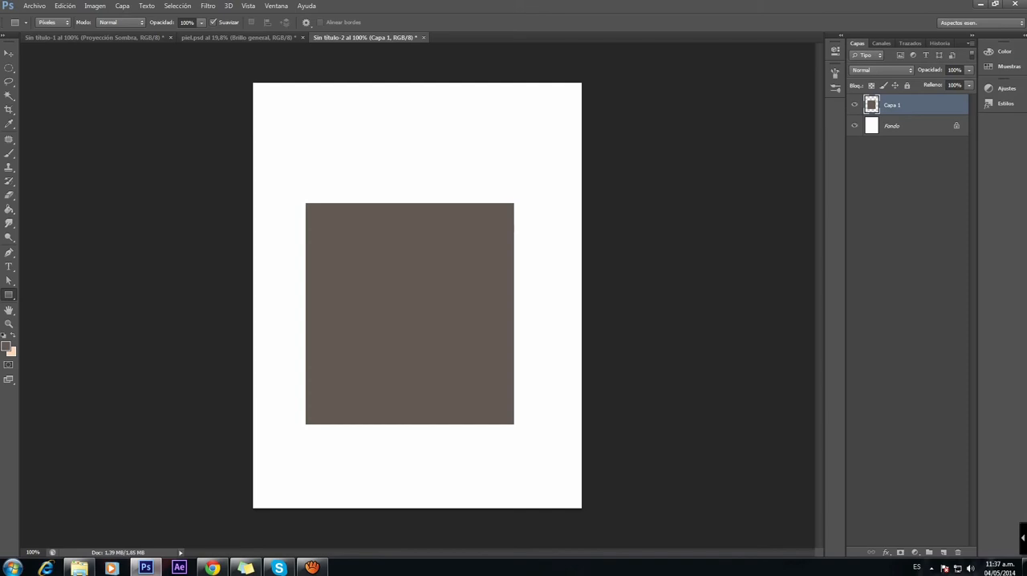
key("v")
left_click_drag(401, 274, 403, 256)
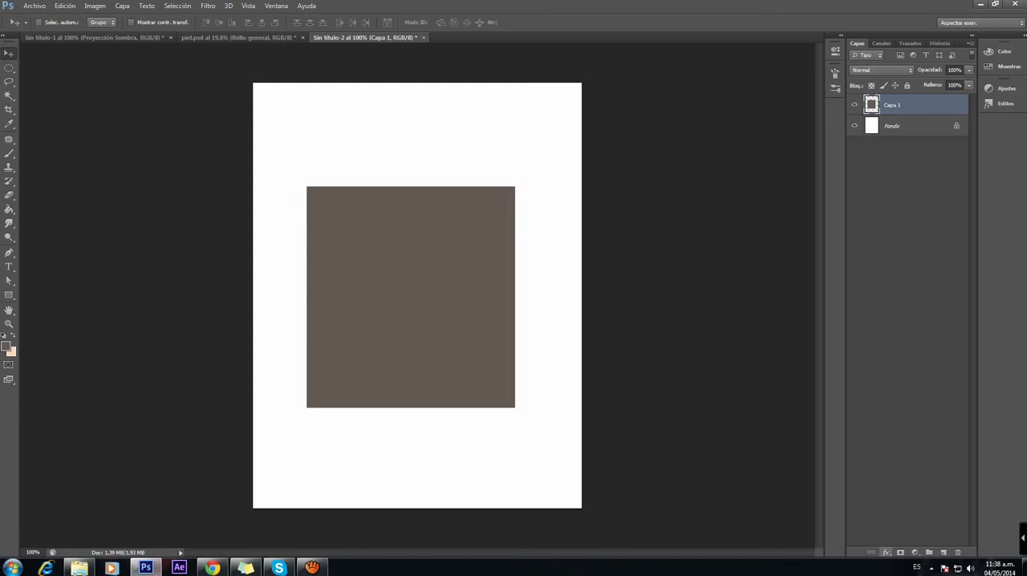
Step: Open the Stroke layer style settings for the rectangle on Capa 1 and turn the stroke off
left_click(886, 552)
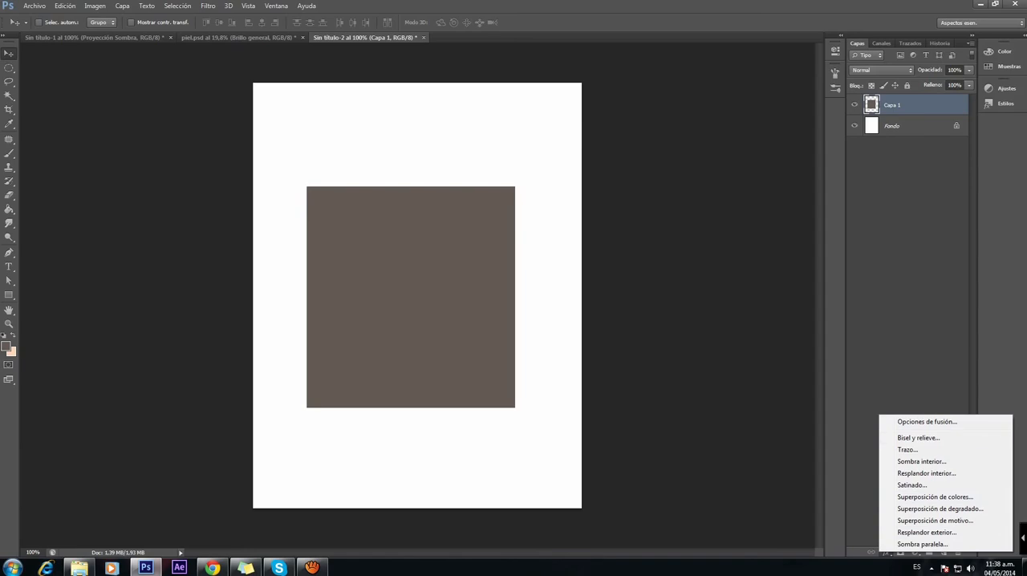
left_click(907, 449)
left_click(617, 191)
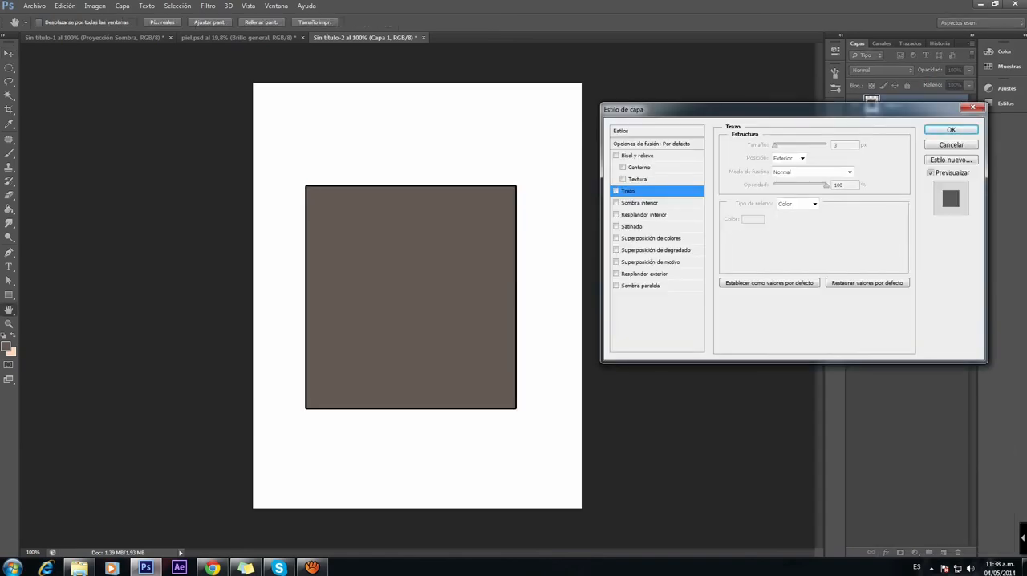
left_click_drag(747, 109, 746, 134)
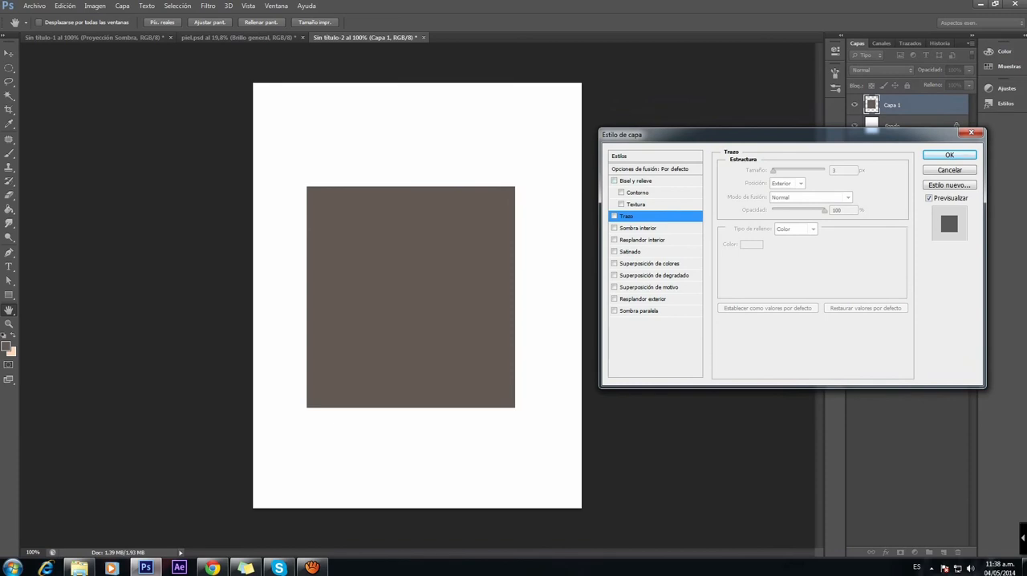
Step: Enable Bevel and Emboss (Bisel y relieve) on the rectangle and lower its depth to the minimum with a size of 0 px
left_click(615, 180)
left_click(614, 181)
left_click(615, 180)
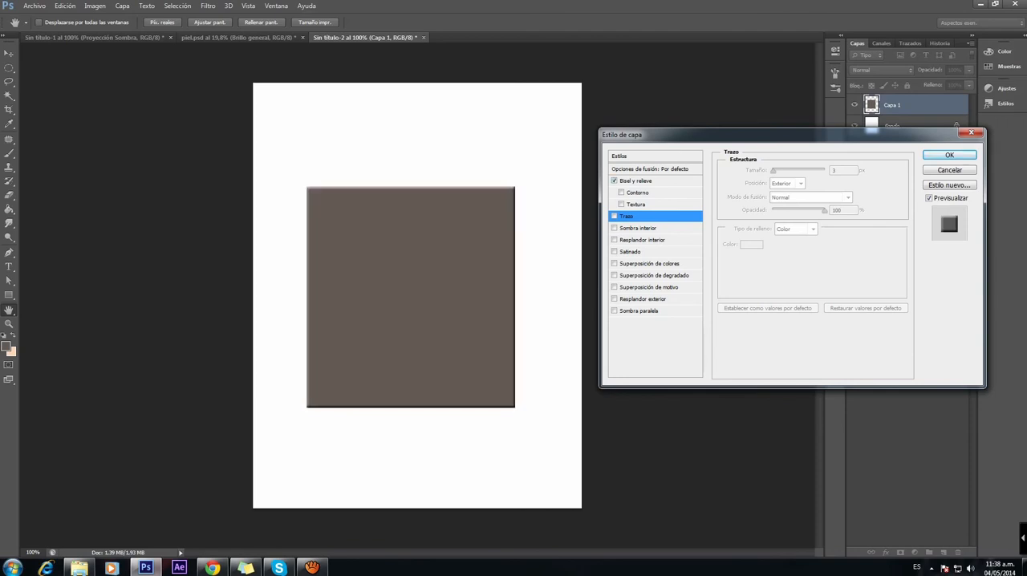
left_click(635, 180)
mouse_move(793, 198)
left_mouse_down()
mouse_move(828, 198)
mouse_move(797, 198)
mouse_move(826, 198)
mouse_move(820, 221)
mouse_move(788, 221)
mouse_move(788, 198)
left_mouse_up()
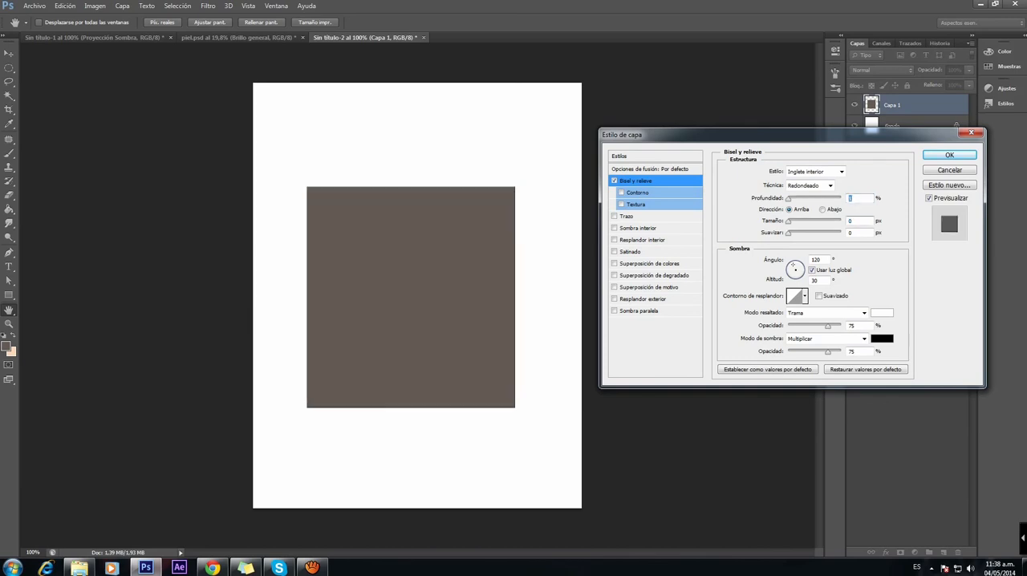
Step: Add a texture to the bevel and try different patterns on it, choosing the wood grain pattern
left_click(621, 205)
left_click(637, 204)
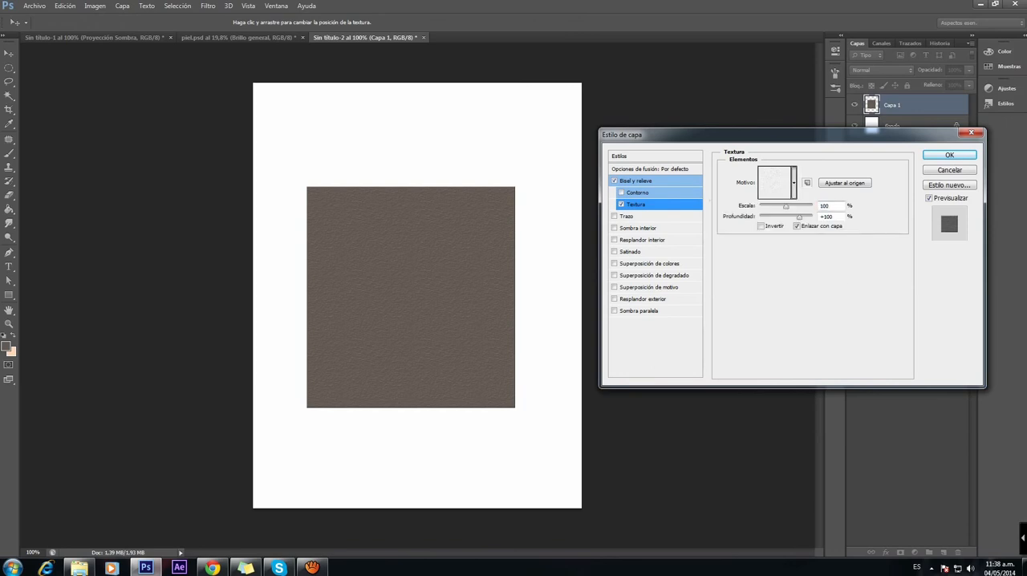
left_click(794, 182)
left_click(759, 215)
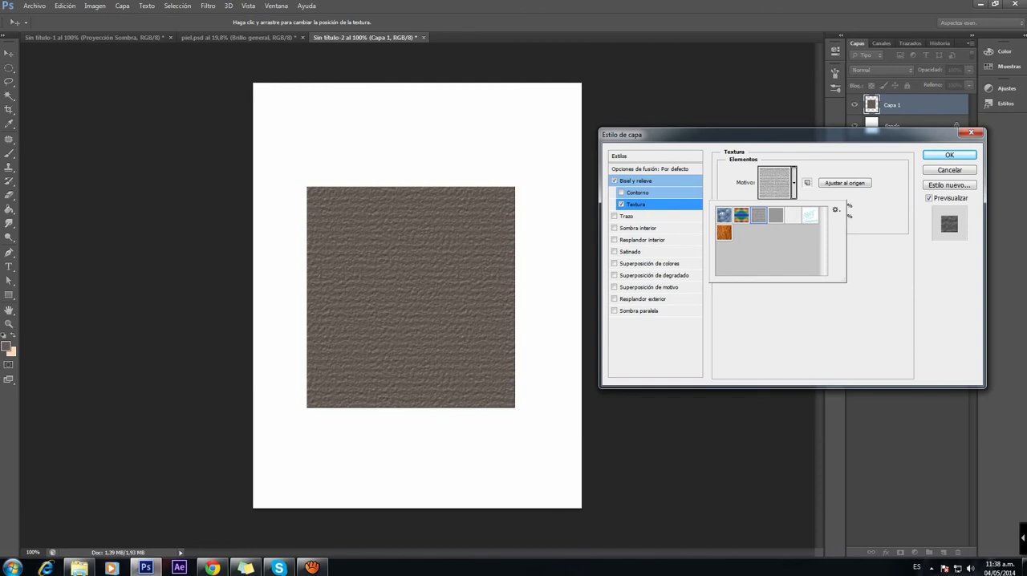
left_click(724, 233)
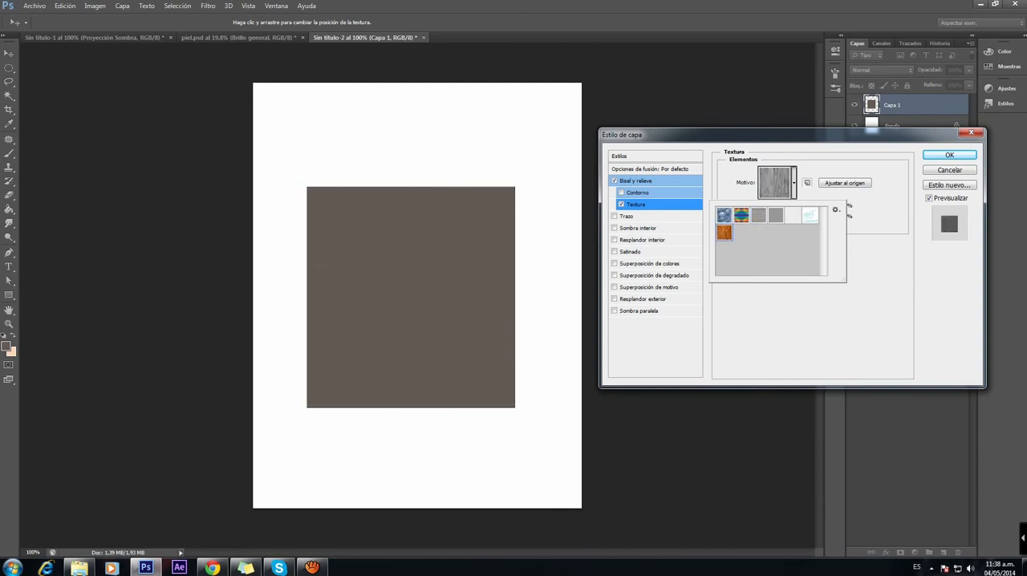
Step: Reduce the wood grain texture's scale to the minimum
left_click(876, 229)
left_click_drag(787, 207, 759, 207)
left_click(793, 183)
double_click(775, 215)
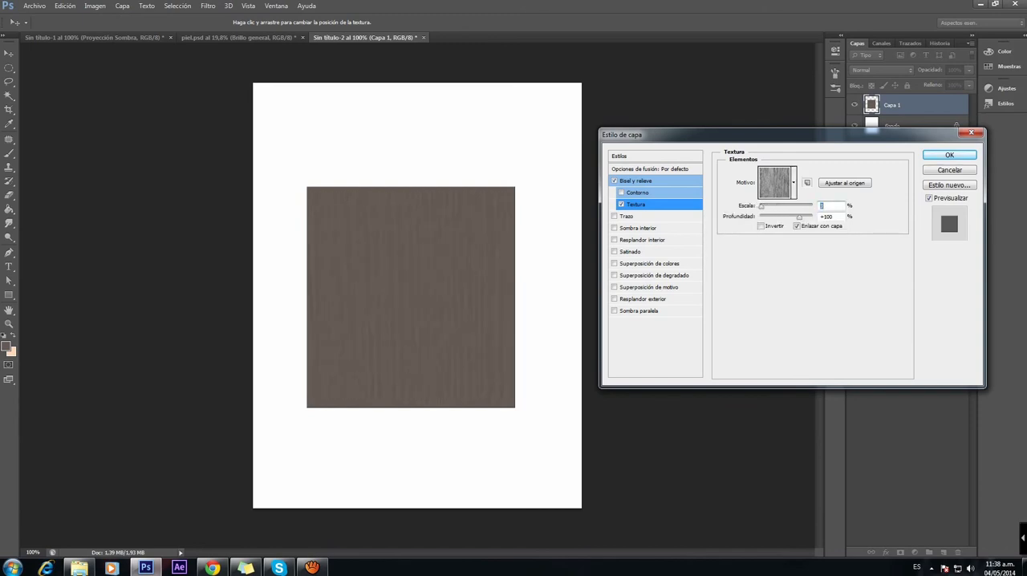
left_click(794, 183)
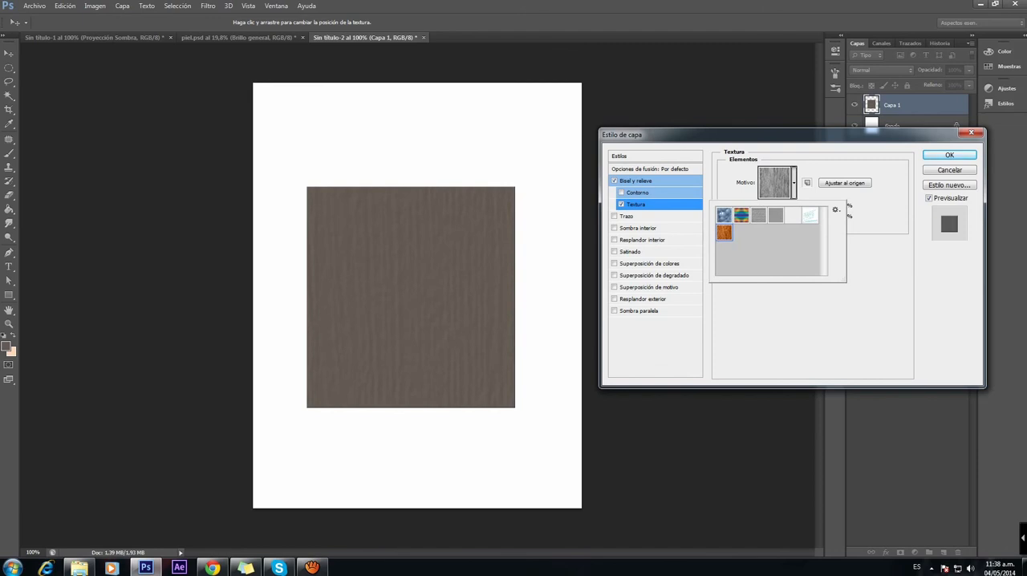
left_click(793, 183)
left_click_drag(761, 207, 760, 207)
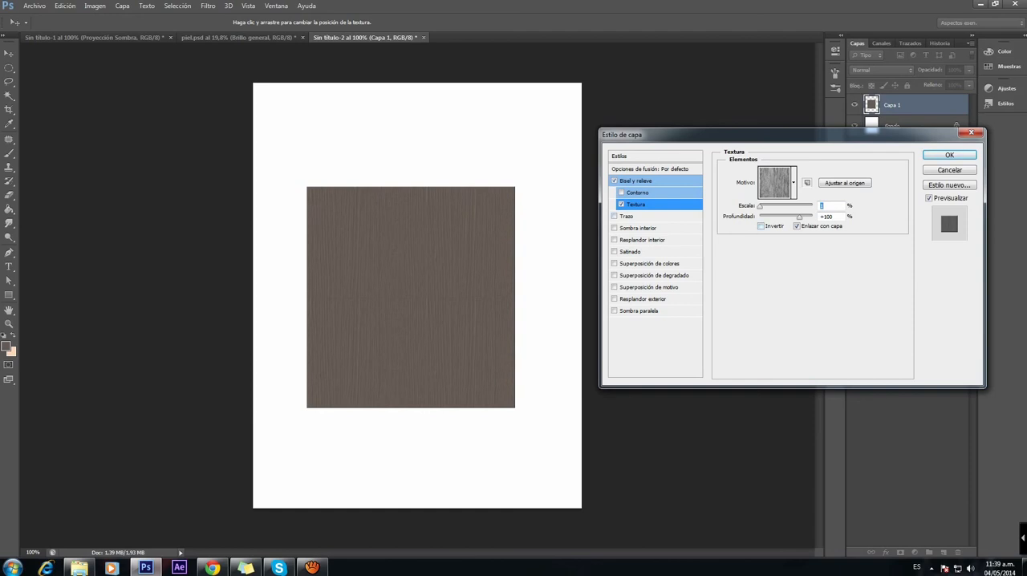
Step: Replace the textured bevel with a black exterior stroke, adjust the stroke's size, and turn it off
left_click(615, 181)
left_click(626, 216)
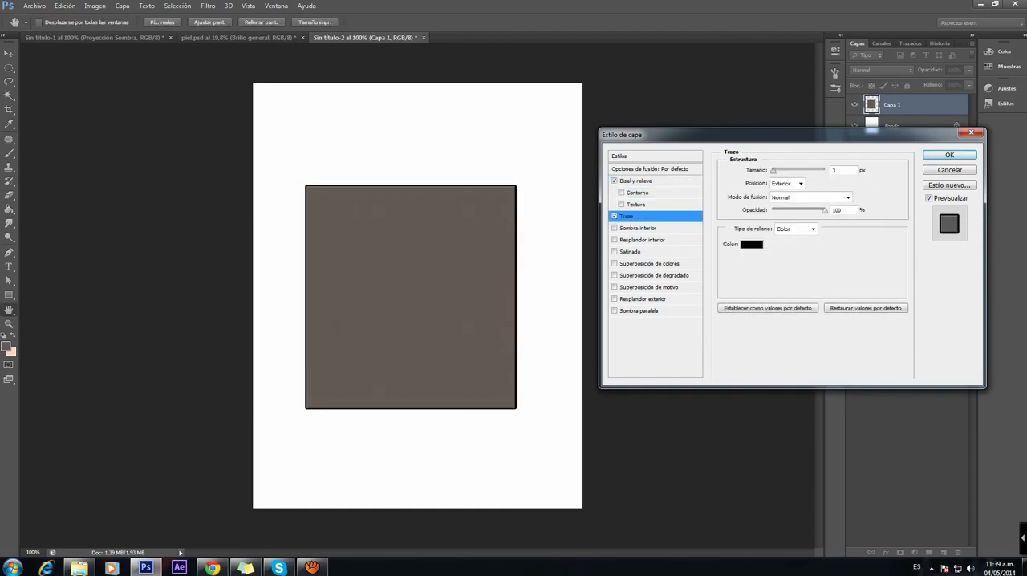
mouse_move(774, 171)
left_mouse_down()
mouse_move(785, 171)
mouse_move(775, 171)
left_mouse_up()
left_click(615, 216)
Step: Try an inner shadow on the rectangle with a distance of 47 px and an angle of 164°, and turn it off
left_click(638, 228)
left_click_drag(775, 218, 797, 218)
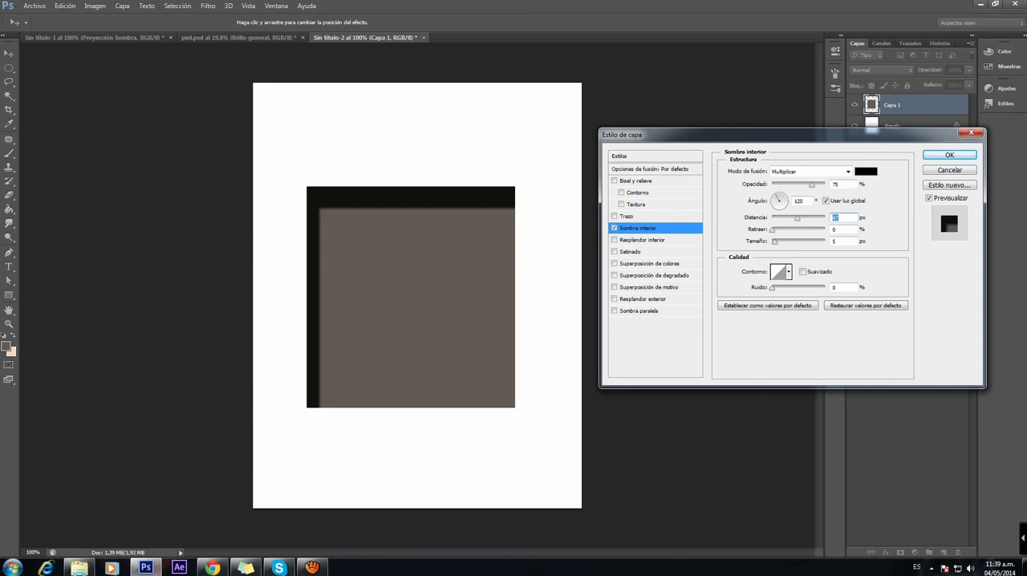
mouse_move(776, 196)
left_mouse_down()
mouse_move(781, 206)
mouse_move(772, 199)
left_mouse_up()
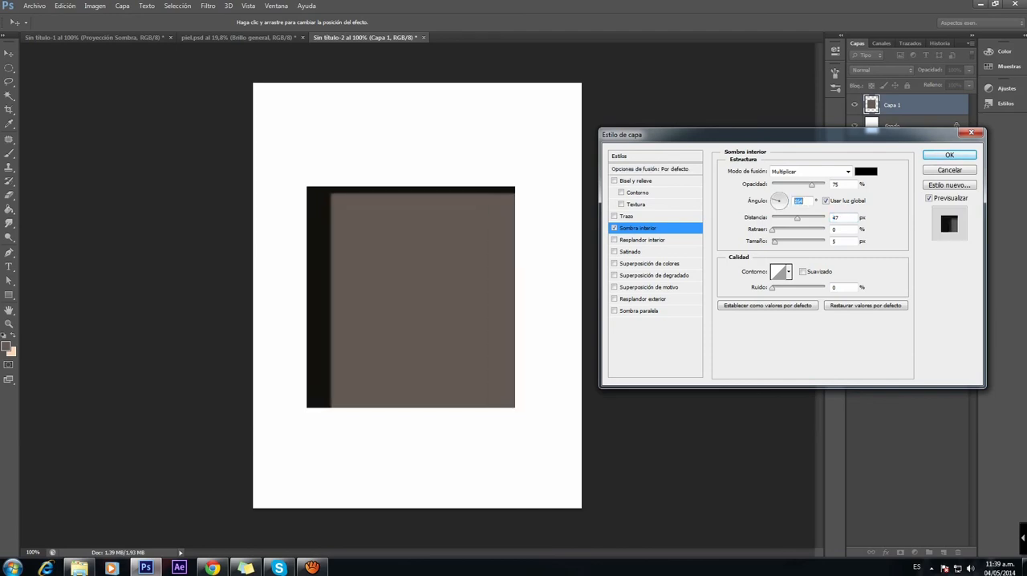
left_click(615, 228)
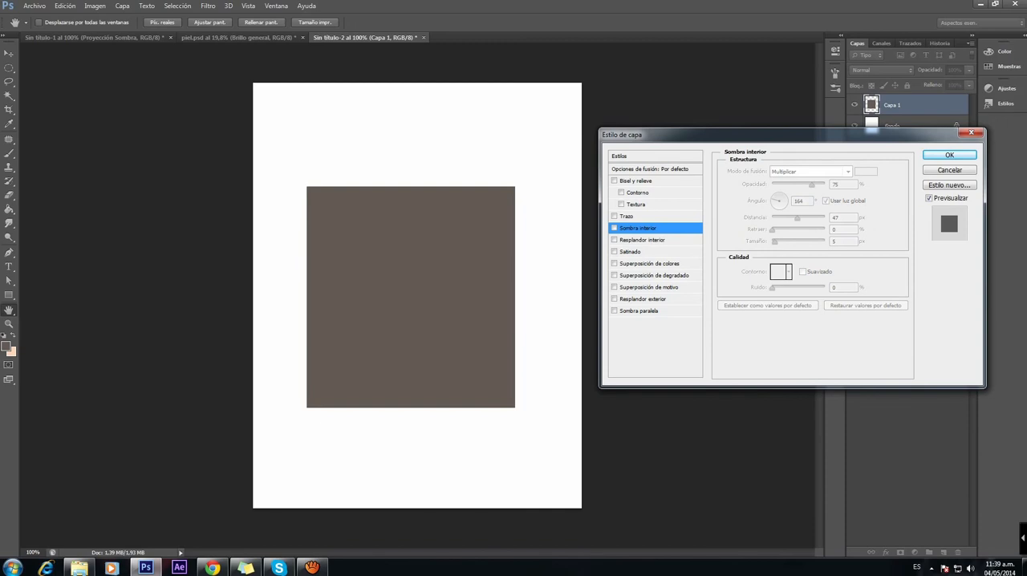
Step: Try an inner glow on the rectangle with 75% opacity and 2% noise, and turn it off
left_click(643, 240)
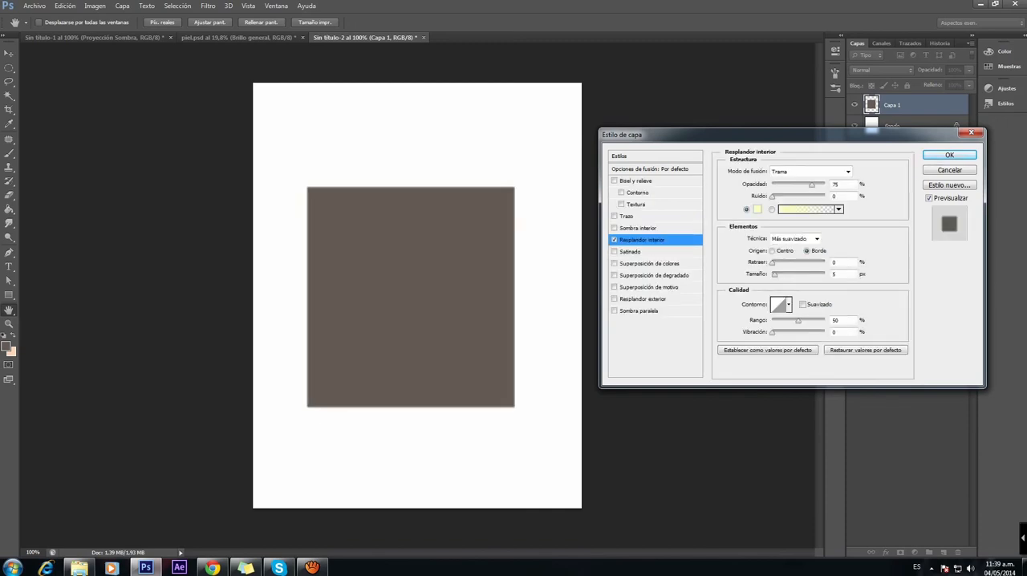
left_click(812, 185)
mouse_move(772, 197)
left_mouse_down()
mouse_move(798, 197)
mouse_move(774, 196)
left_mouse_up()
left_click(615, 240)
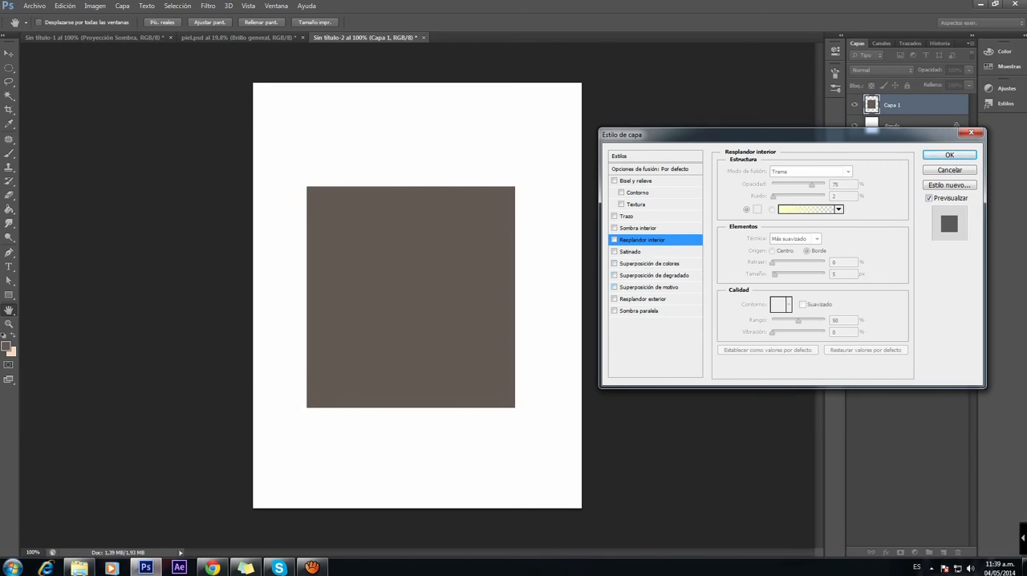
Step: Try an outer glow in Normal mode with 72% opacity, 12% noise and 27 px size, adjust its spread, and turn it off
left_click(615, 300)
left_click(643, 300)
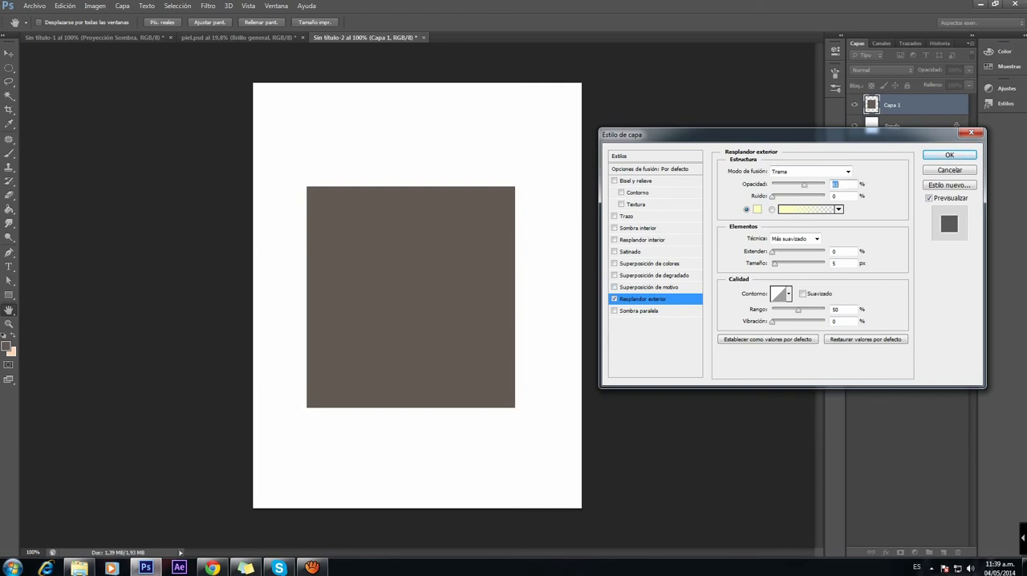
left_click(847, 172)
left_click(780, 182)
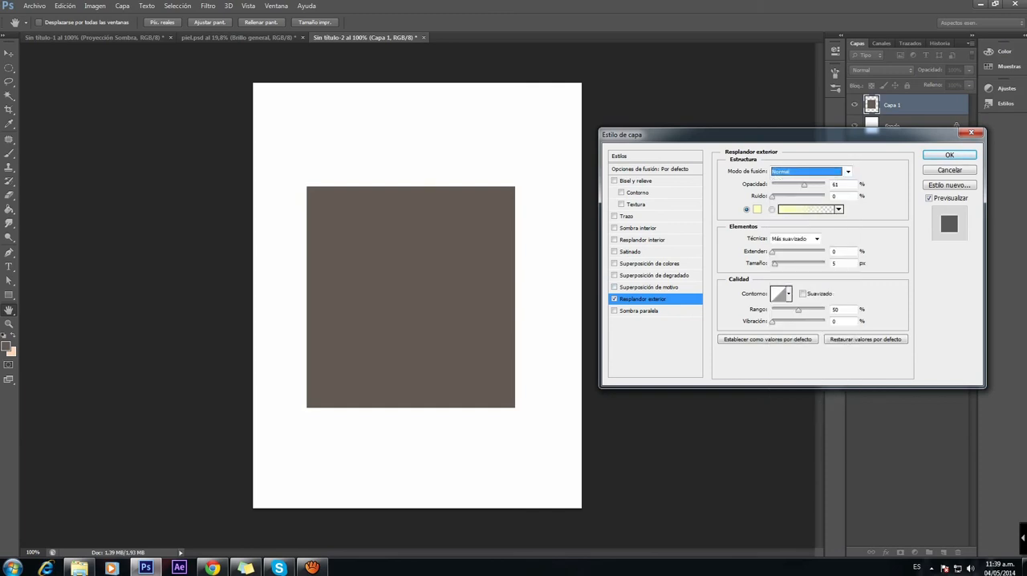
left_click_drag(772, 197, 810, 185)
mouse_move(773, 252)
left_mouse_down()
mouse_move(814, 252)
mouse_move(780, 264)
left_mouse_up()
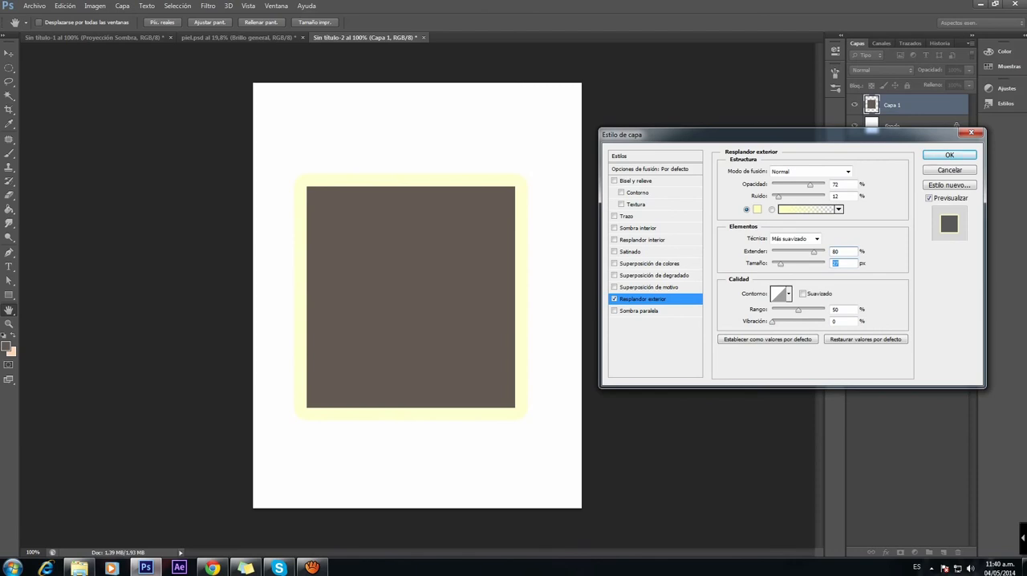
left_click_drag(813, 252, 792, 252)
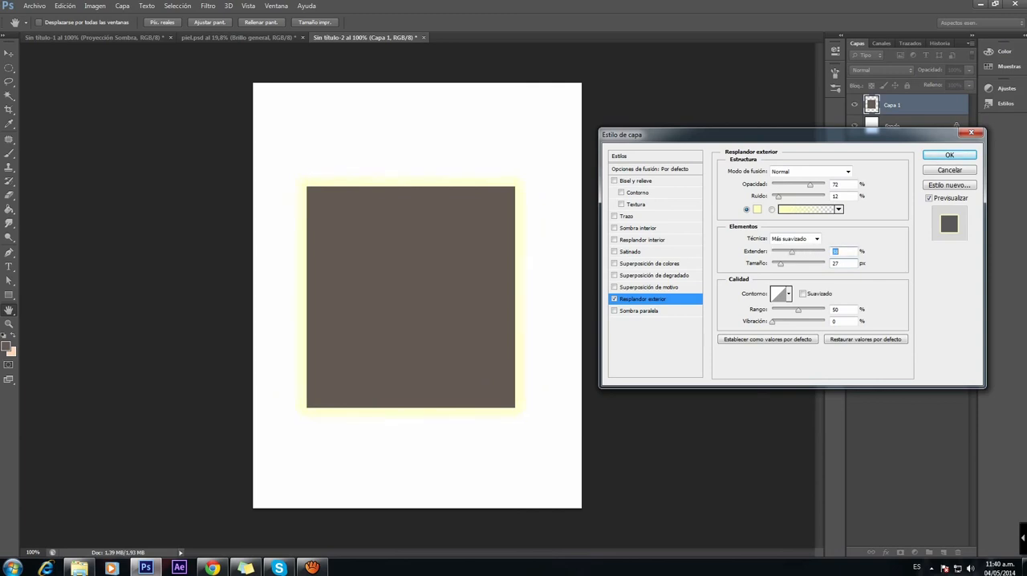
left_click(614, 300)
Step: Try a drop shadow with 25 px distance, 7% spread and 16 px size on the rectangle, and turn it off
left_click(615, 311)
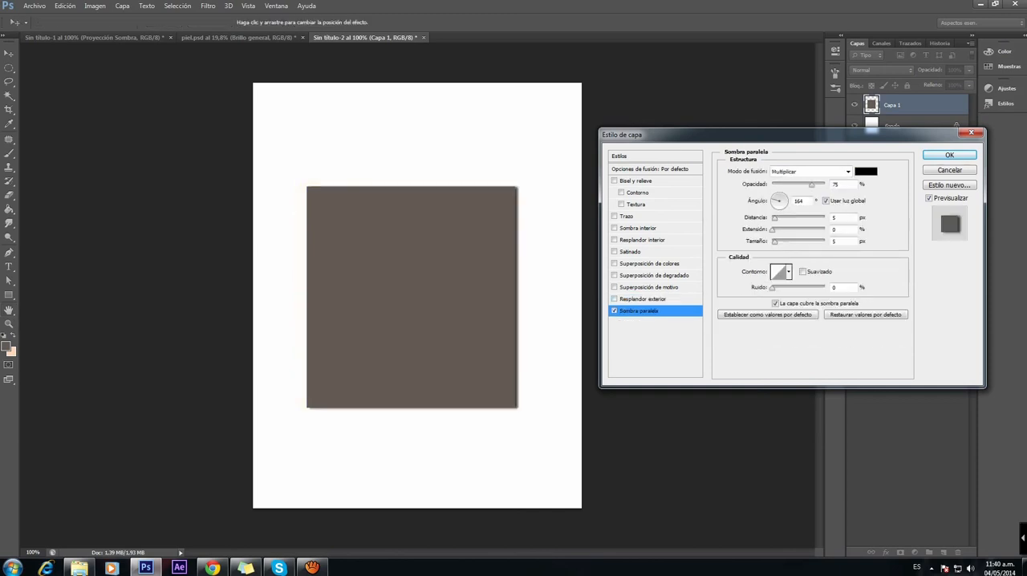
mouse_move(775, 219)
left_mouse_down()
mouse_move(793, 219)
mouse_move(790, 241)
mouse_move(776, 231)
left_mouse_up()
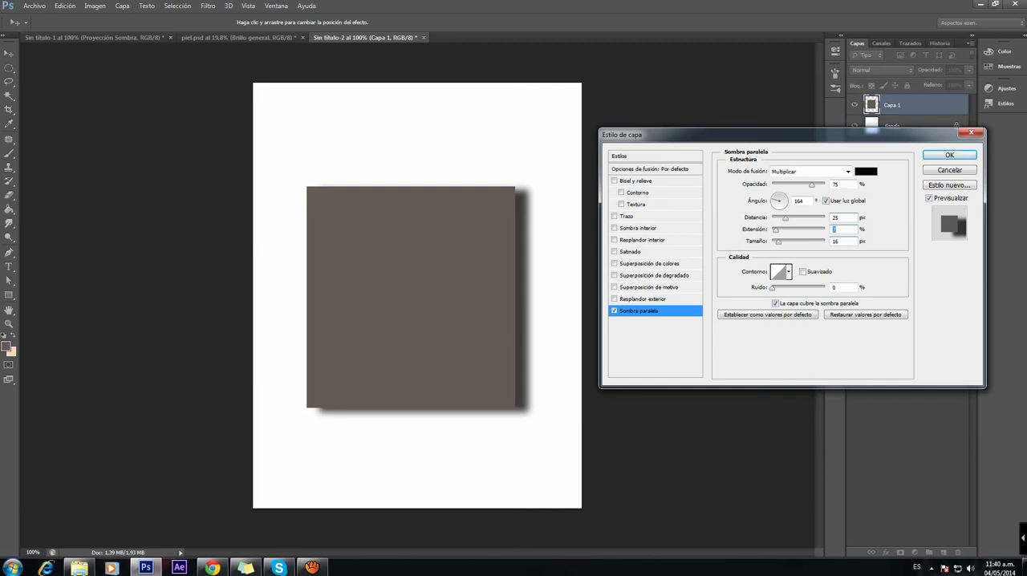
left_click_drag(770, 135, 761, 127)
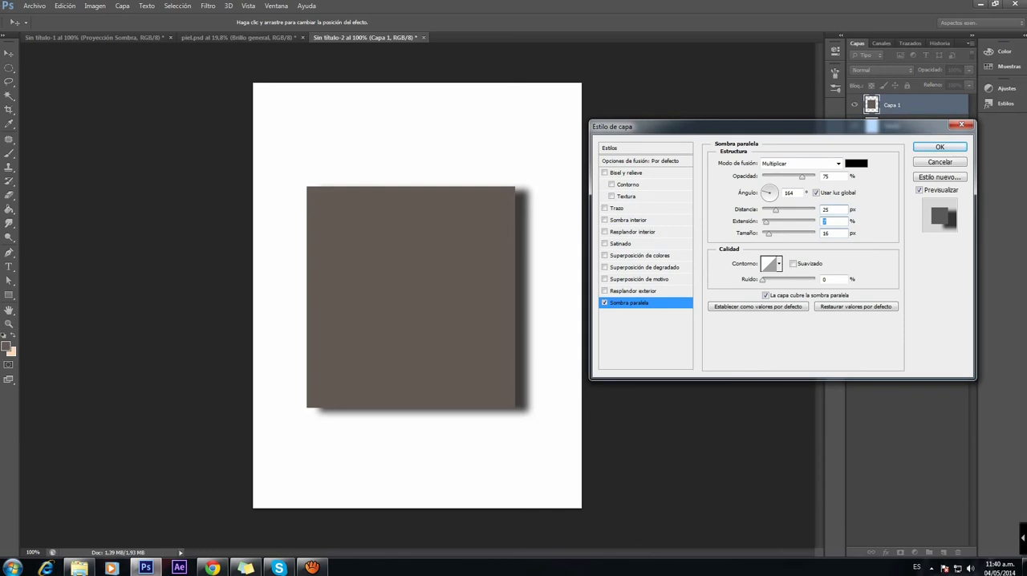
left_click(605, 302)
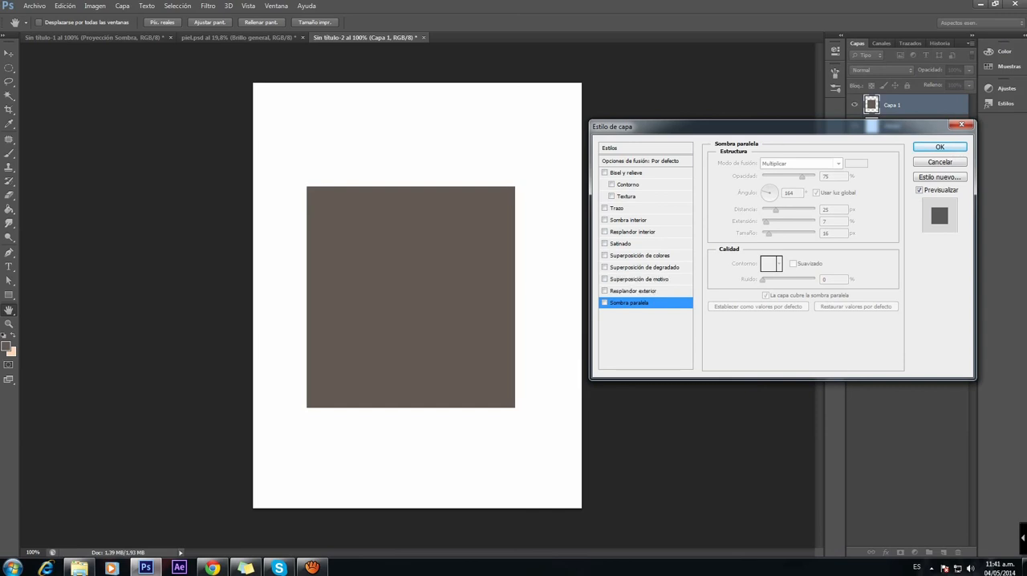
left_click(642, 267)
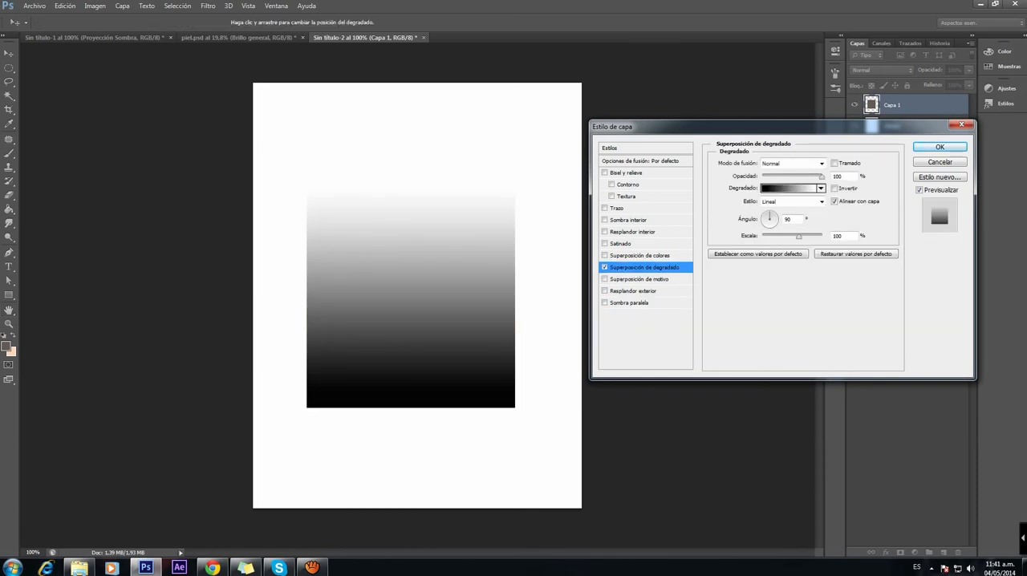
left_click_drag(682, 126, 539, 76)
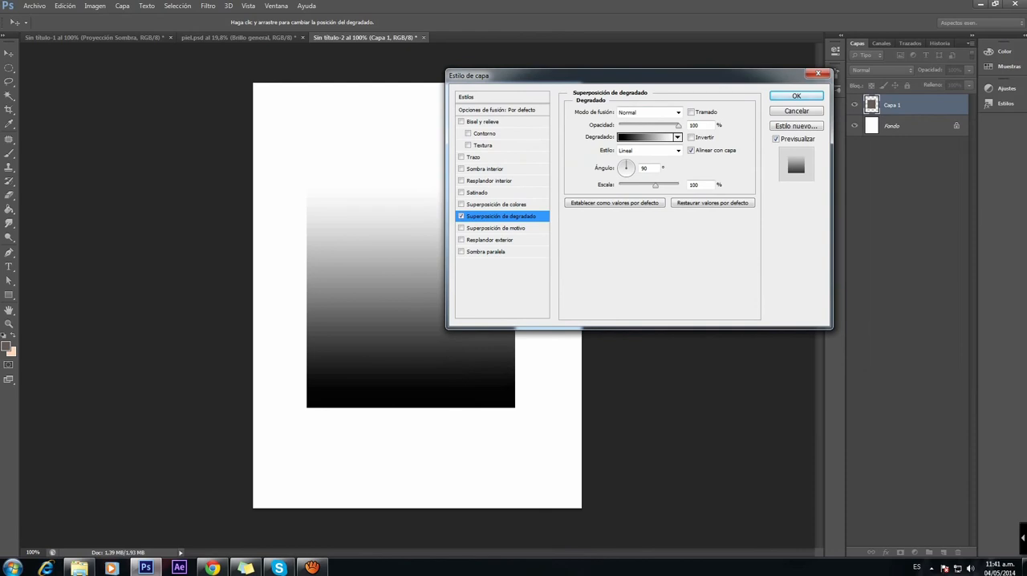
key("Escape")
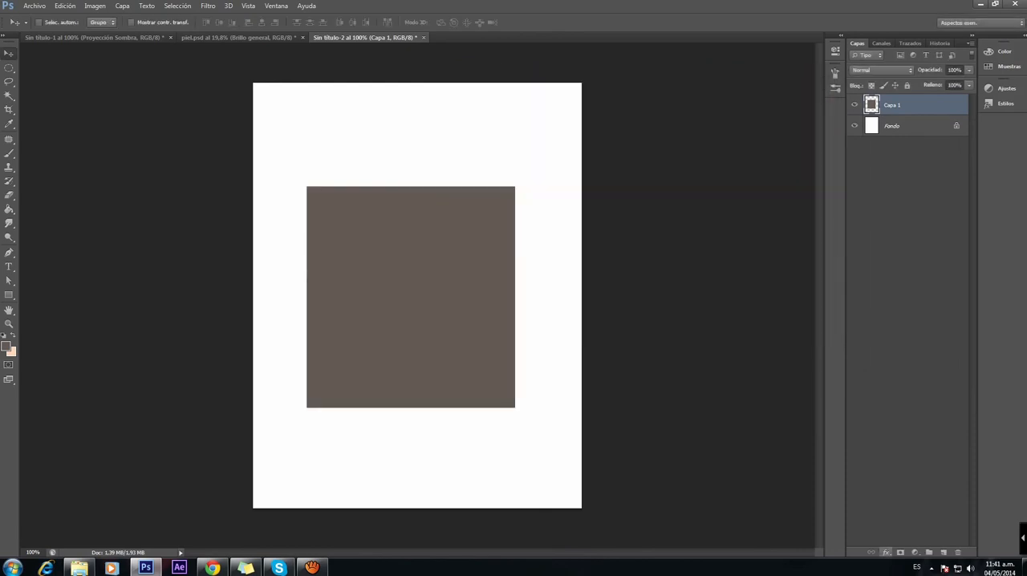
Step: Add a linear black-to-white Gradient Overlay to Capa 1 and set its angle to 0°
left_click(887, 552)
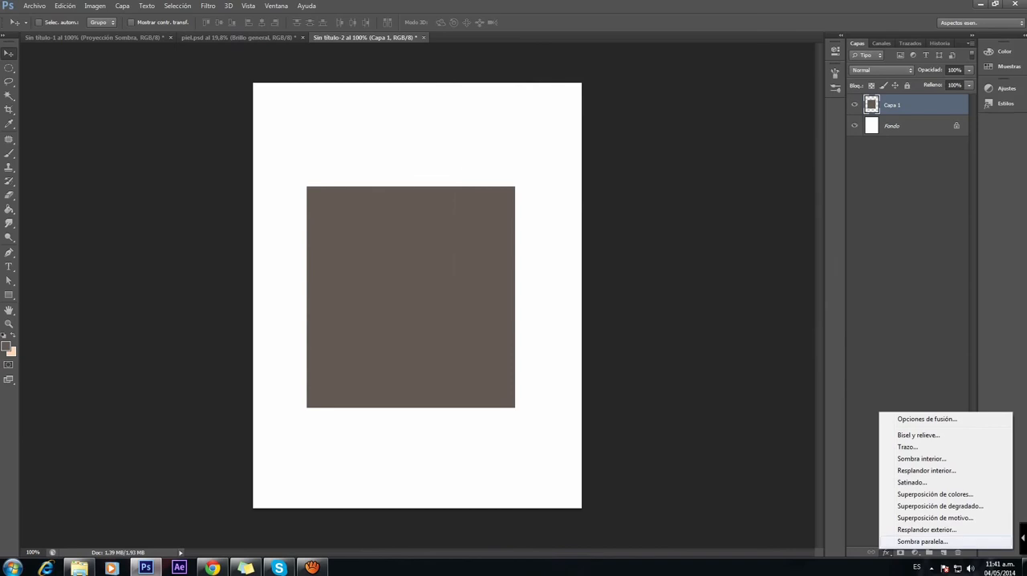
left_click(938, 506)
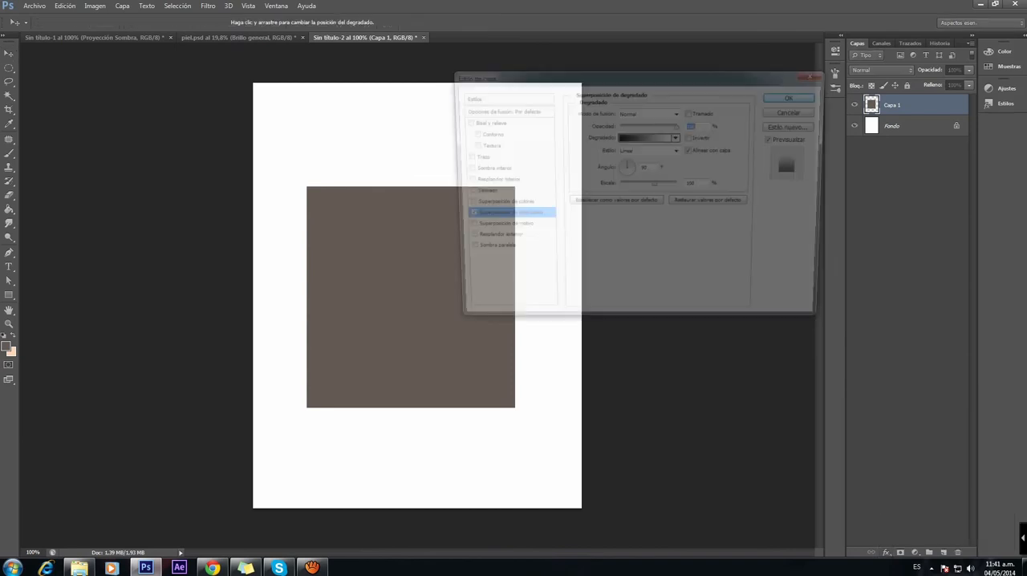
left_click_drag(626, 75, 759, 130)
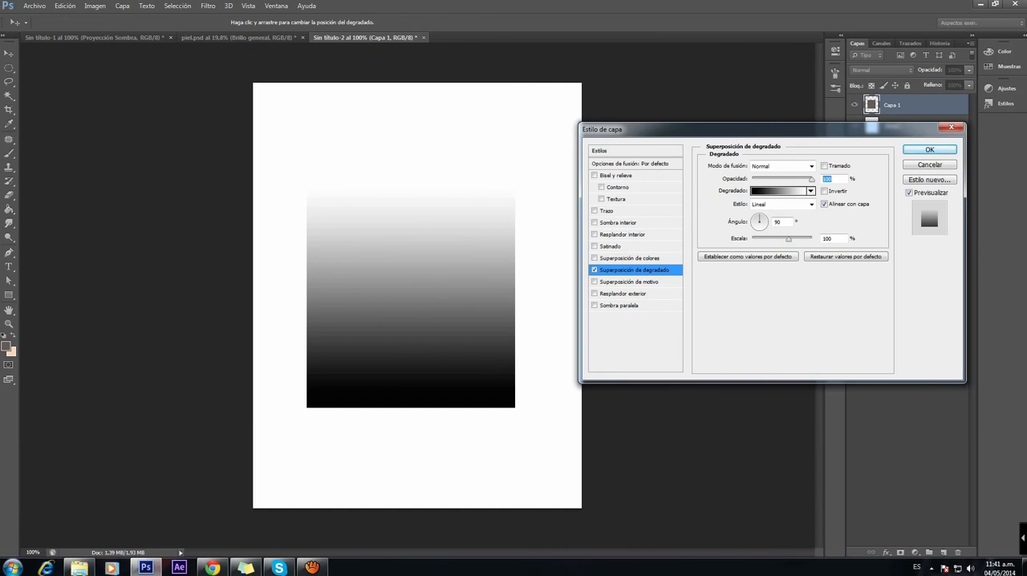
left_click(767, 220)
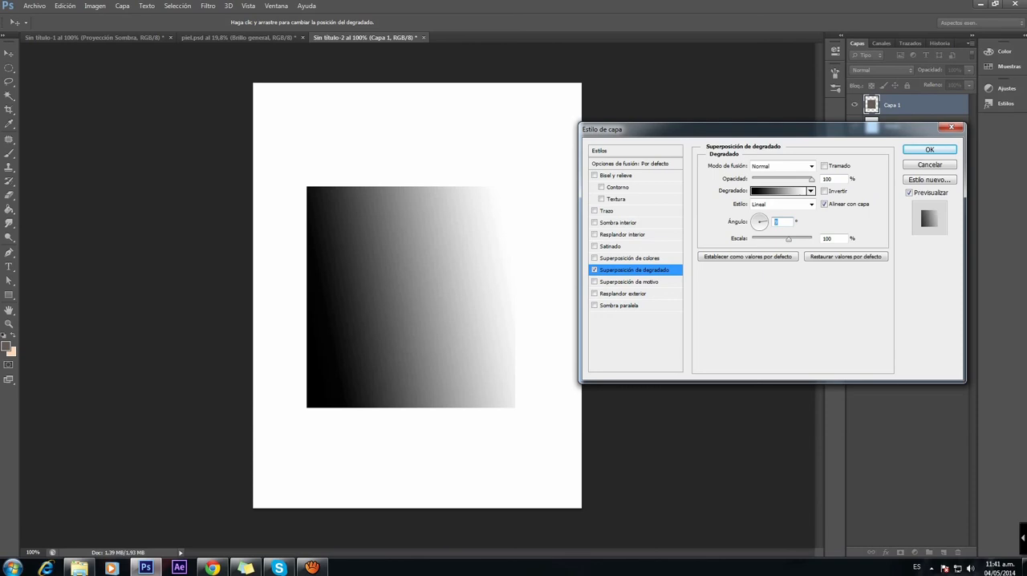
type("0")
double_click(776, 223)
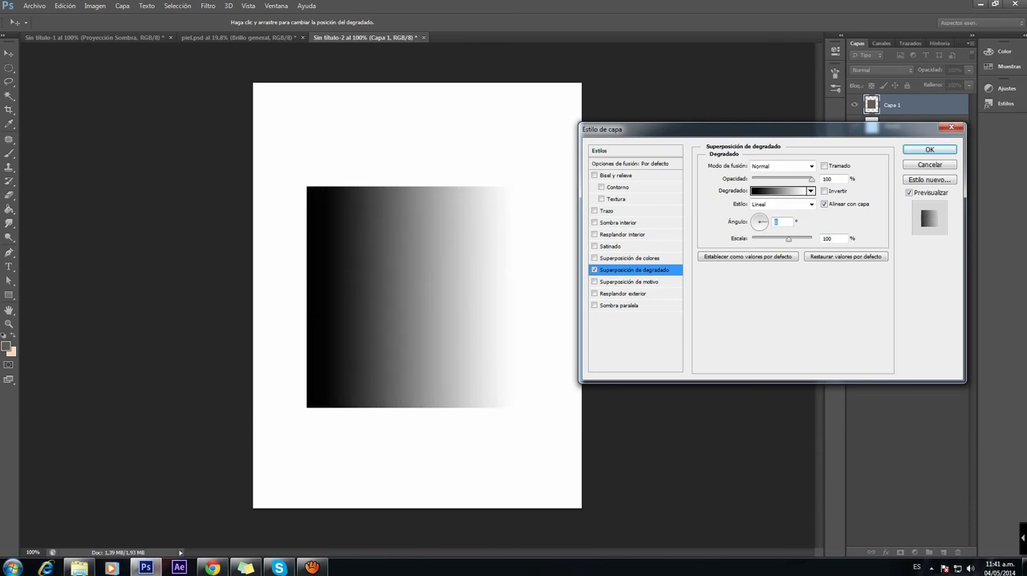
Step: Edit the overlay gradient by adding a grey-brown colour stop at 77% and moving the white stop to about 27%
left_click(780, 191)
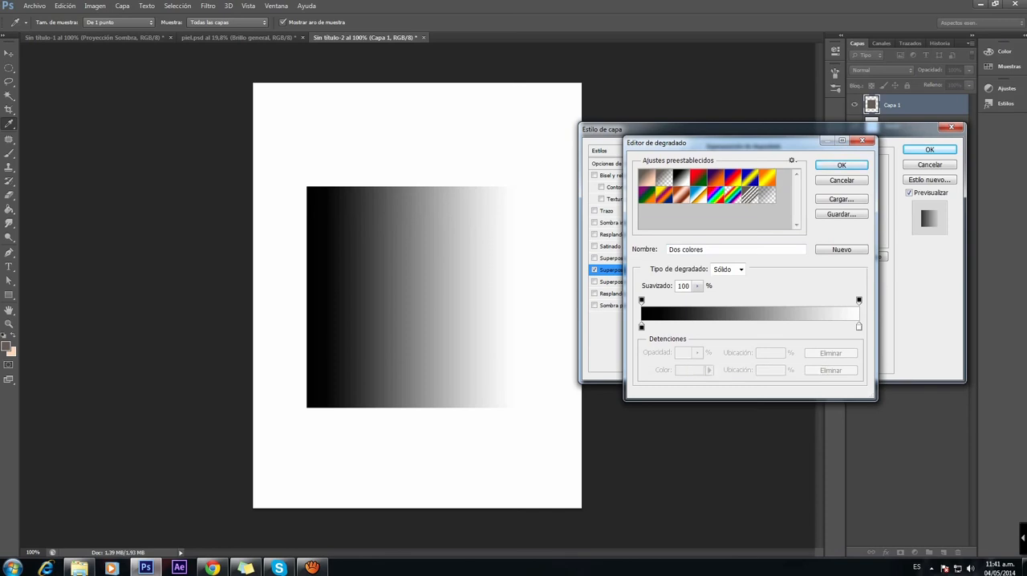
left_click(680, 325)
left_click_drag(680, 325, 768, 326)
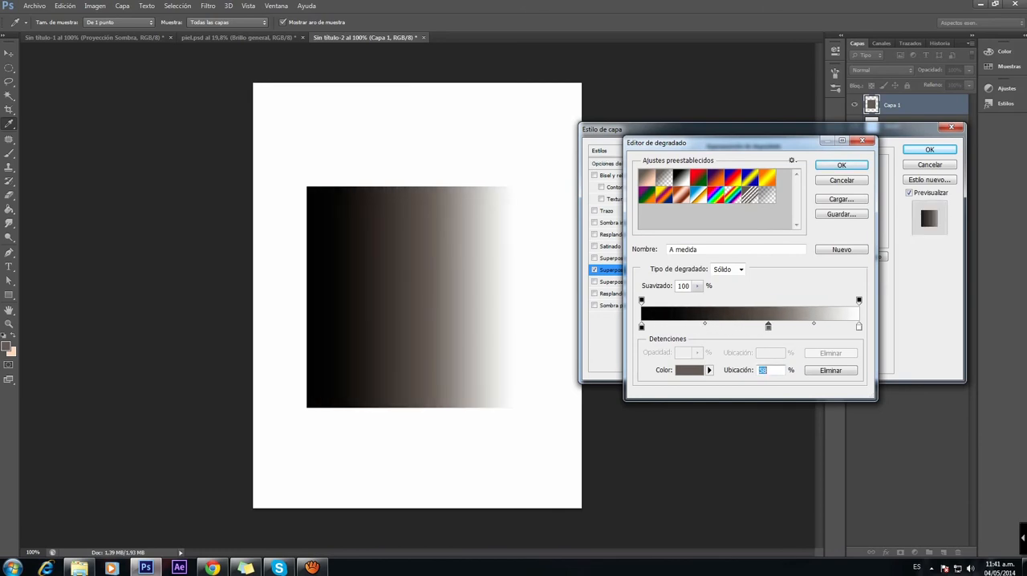
left_click_drag(859, 326, 702, 326)
left_click_drag(768, 326, 810, 325)
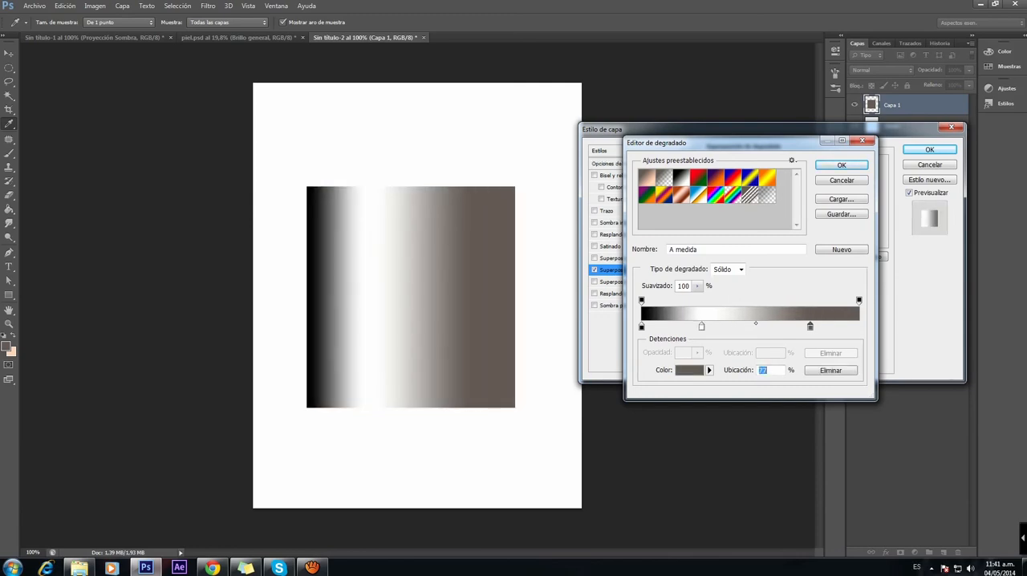
Step: Add very dark brown colour stops to the gradient at its end (100%) and near its middle
left_click(688, 370)
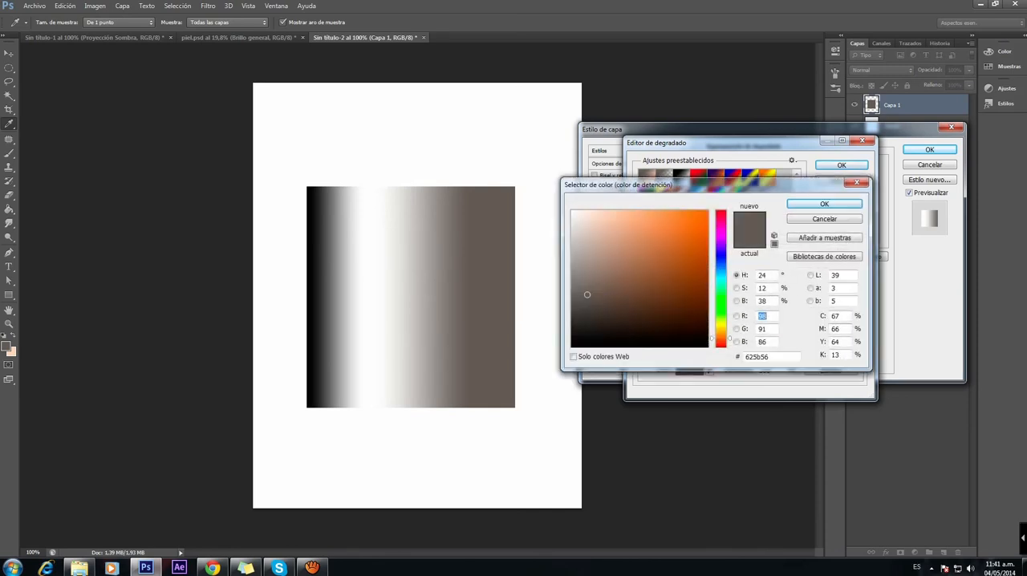
left_click_drag(592, 327, 596, 328)
left_click(841, 202)
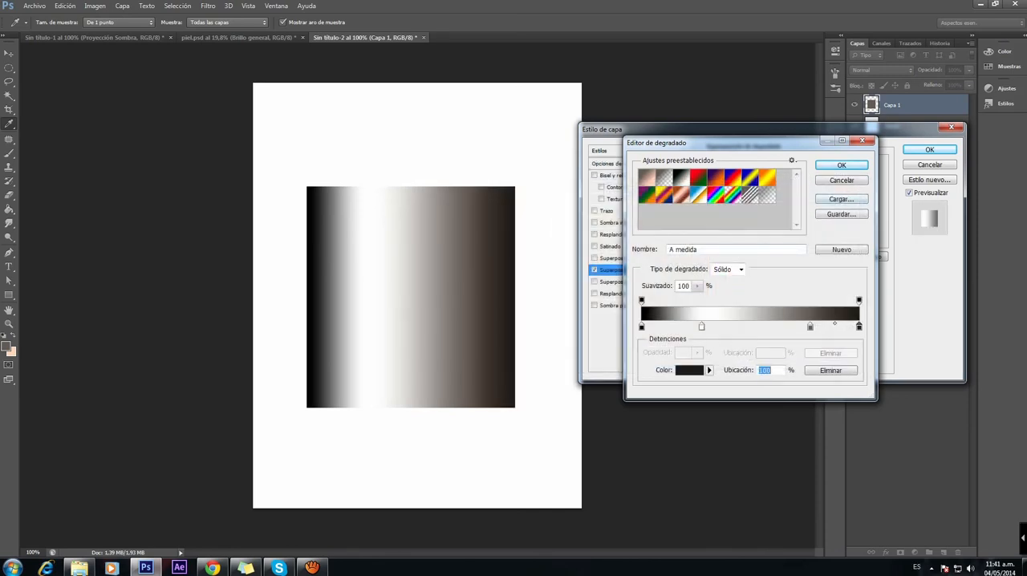
left_click(754, 325)
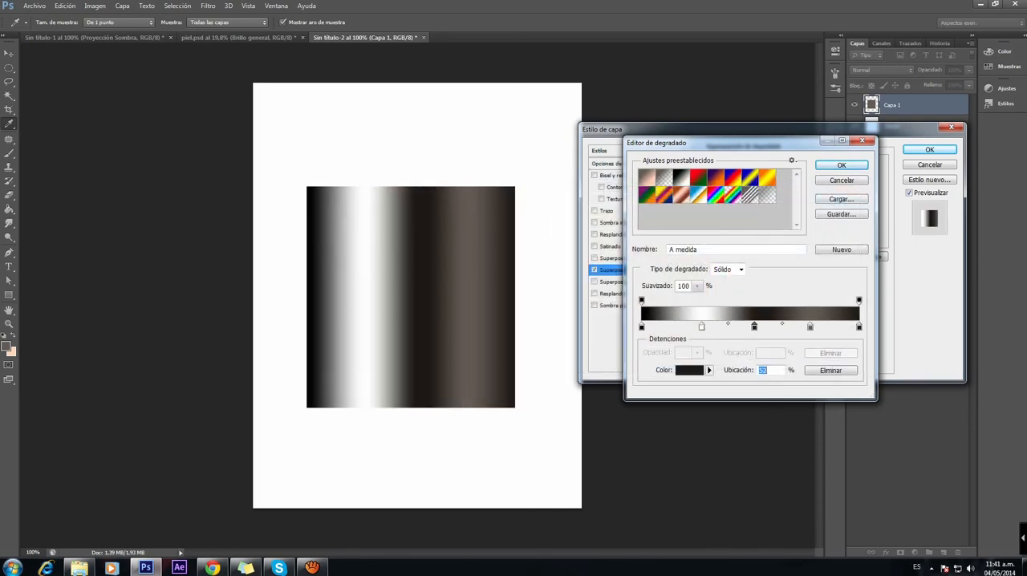
Step: Recolour the gradient's middle colour stop to a more saturated very dark brown, #24170d
left_click(689, 370)
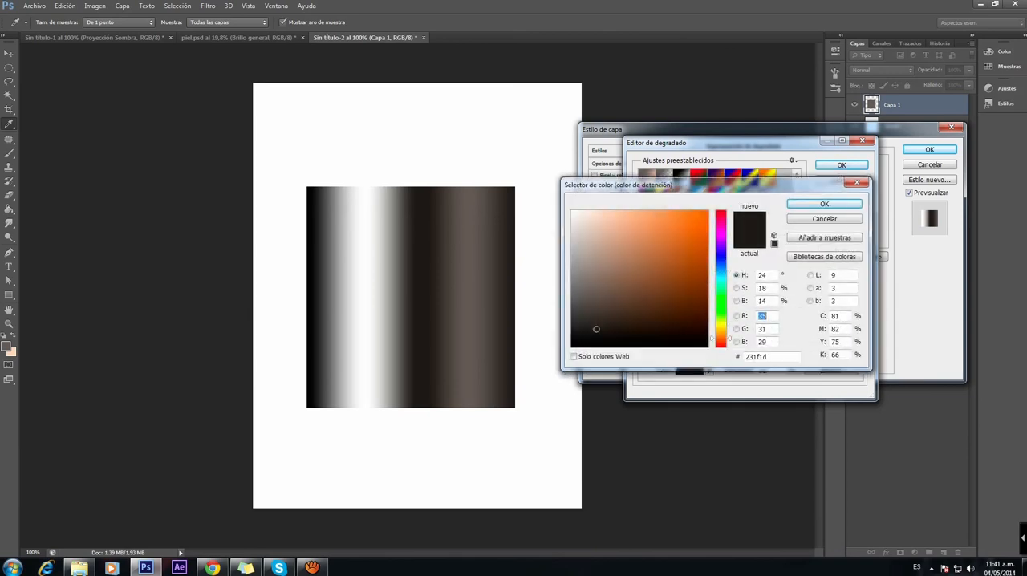
left_click_drag(596, 329, 658, 323)
left_click(824, 203)
Step: Add a colour stop near the gradient's black start and give it a dark greyish teal colour
left_click(657, 327)
double_click(657, 327)
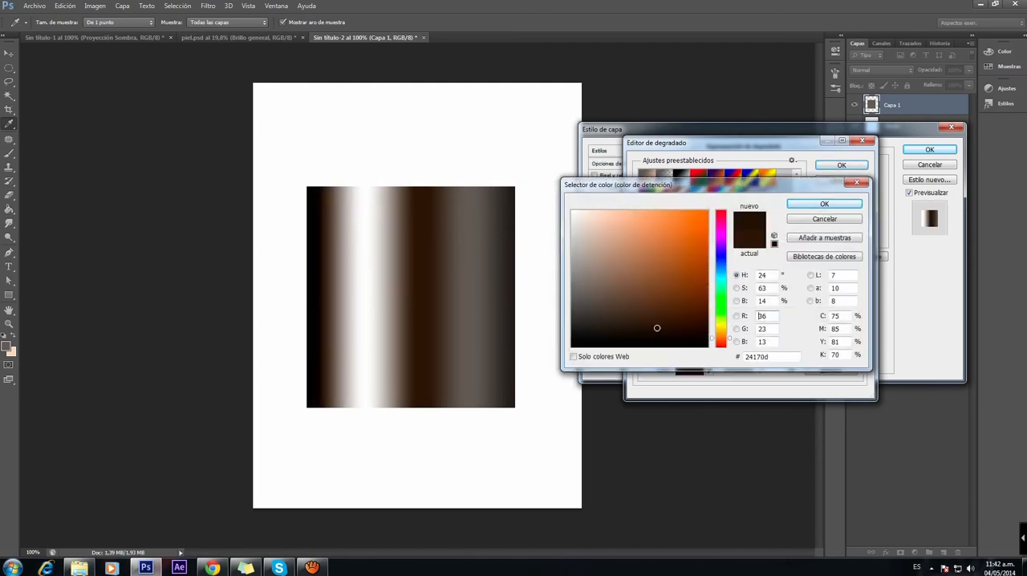
left_click(721, 281)
mouse_move(625, 295)
left_mouse_down()
mouse_move(601, 304)
mouse_move(608, 316)
mouse_move(588, 311)
left_mouse_up()
left_click(824, 204)
Step: Lighten the gradient's middle stop to a medium brown, move it to 53% and accept the gradient
double_click(755, 327)
mouse_move(658, 323)
left_mouse_down()
mouse_move(632, 299)
mouse_move(617, 314)
mouse_move(636, 312)
mouse_move(622, 309)
left_mouse_up()
double_click(760, 316)
key("Return")
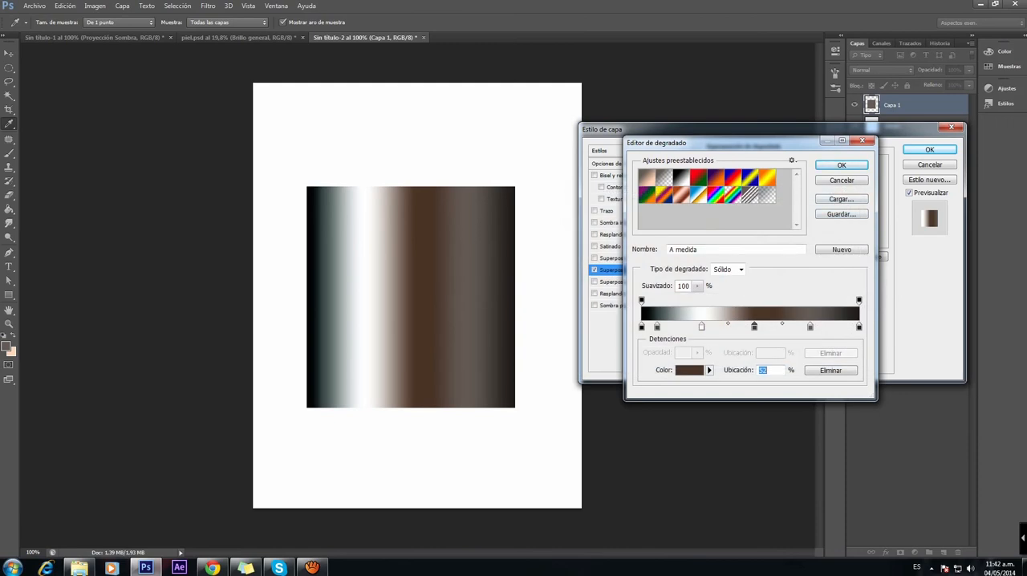
key("Up")
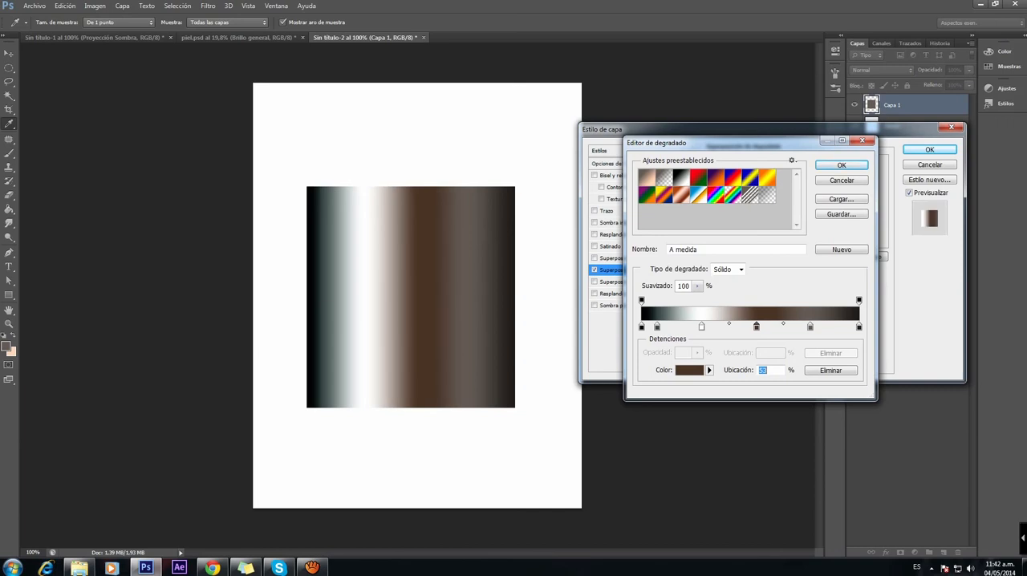
key("Return")
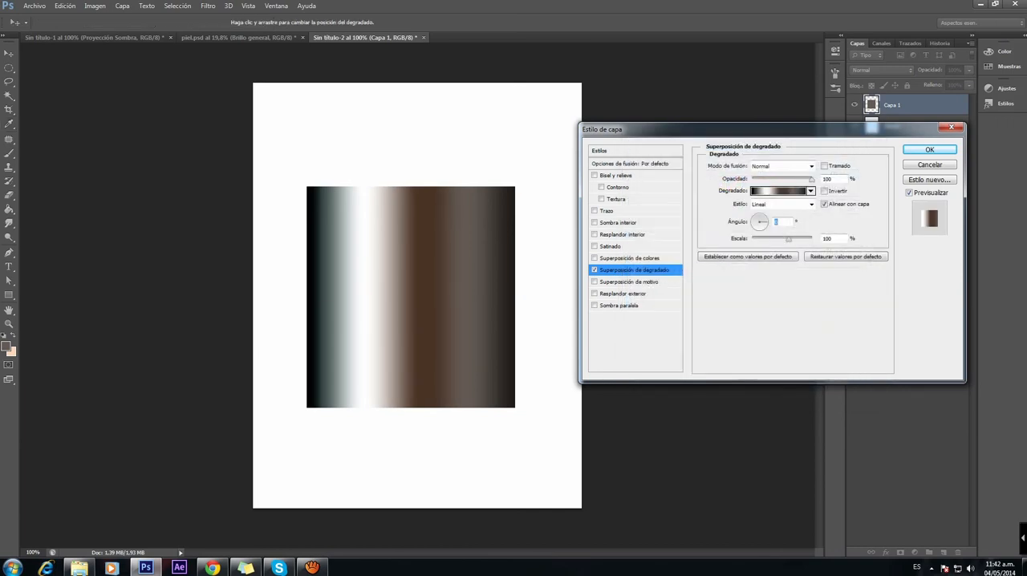
Step: Try the Radial, Reflejado and Diamante styles on the gradient overlay, and return it to Lineal
left_click(810, 191)
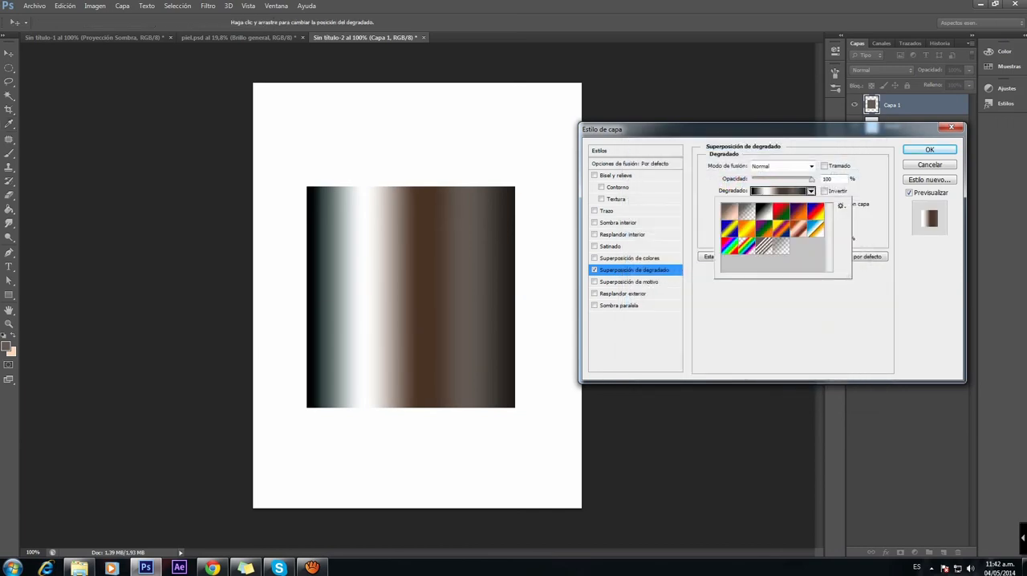
key("Escape")
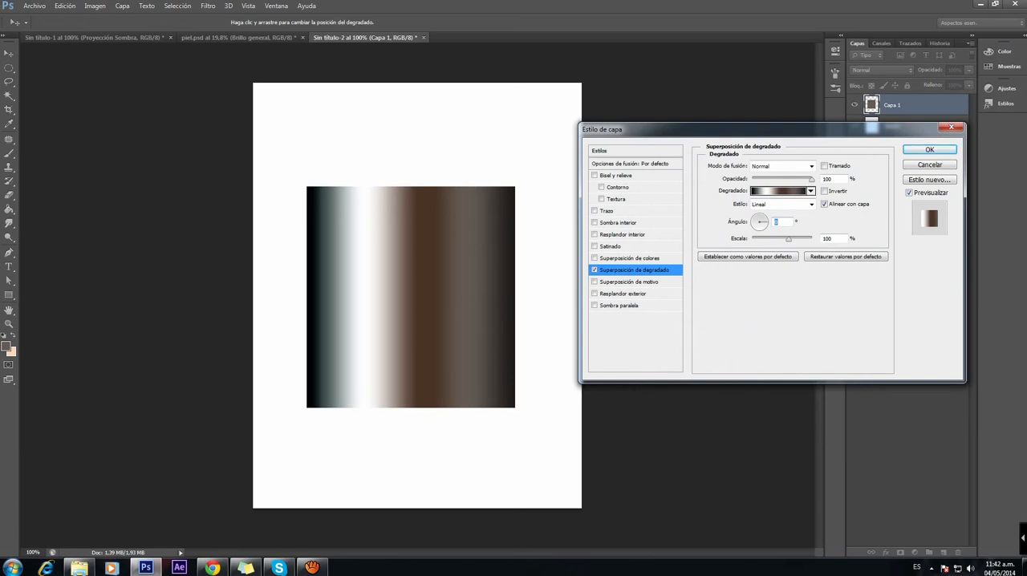
left_click(811, 204)
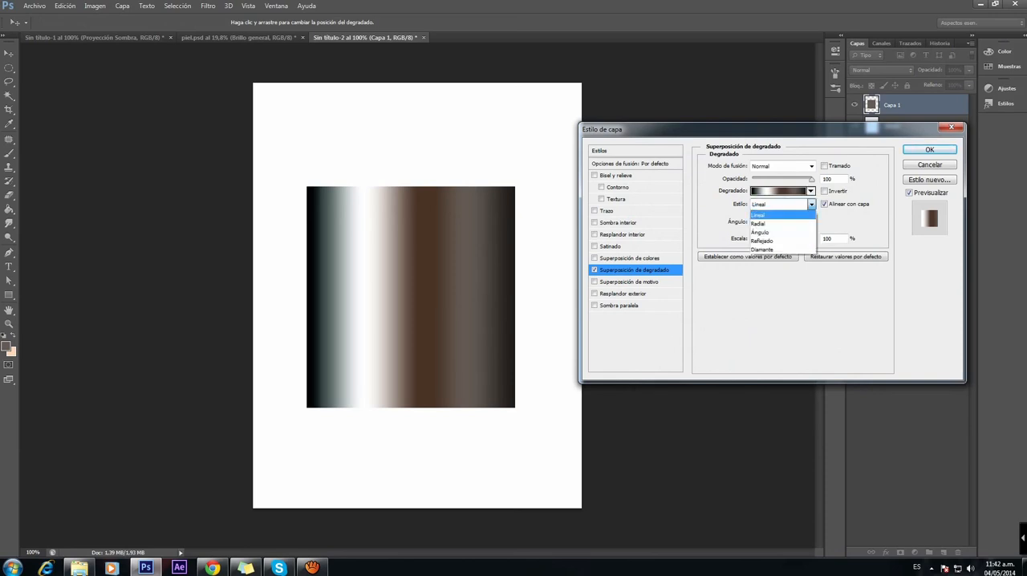
left_click(760, 223)
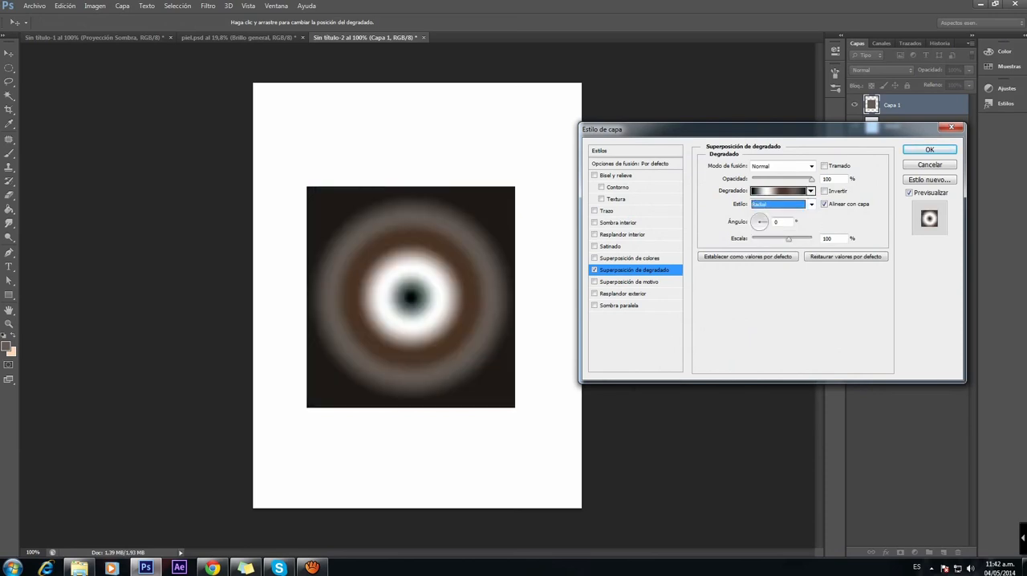
left_click(811, 204)
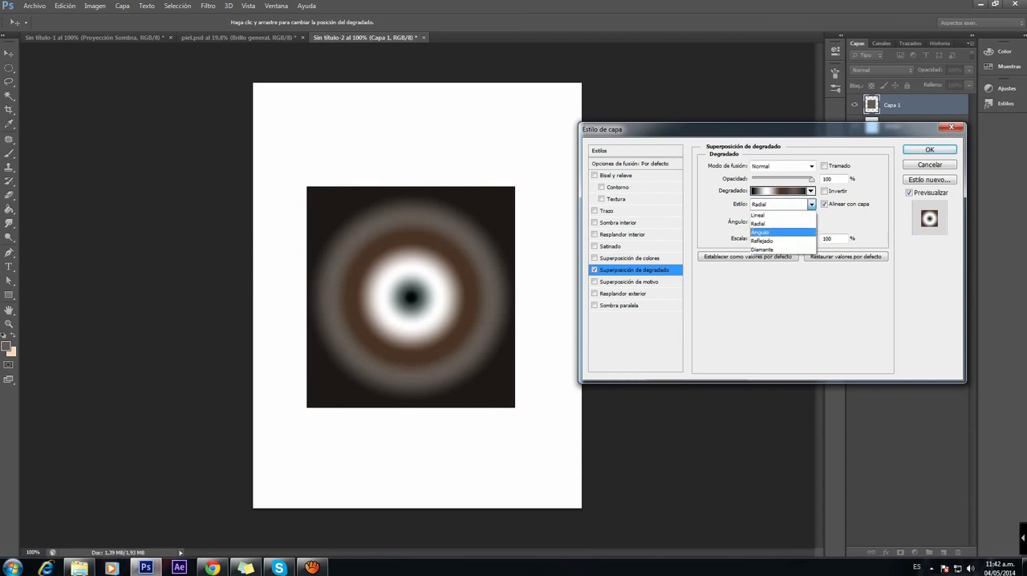
left_click(762, 241)
left_click(811, 204)
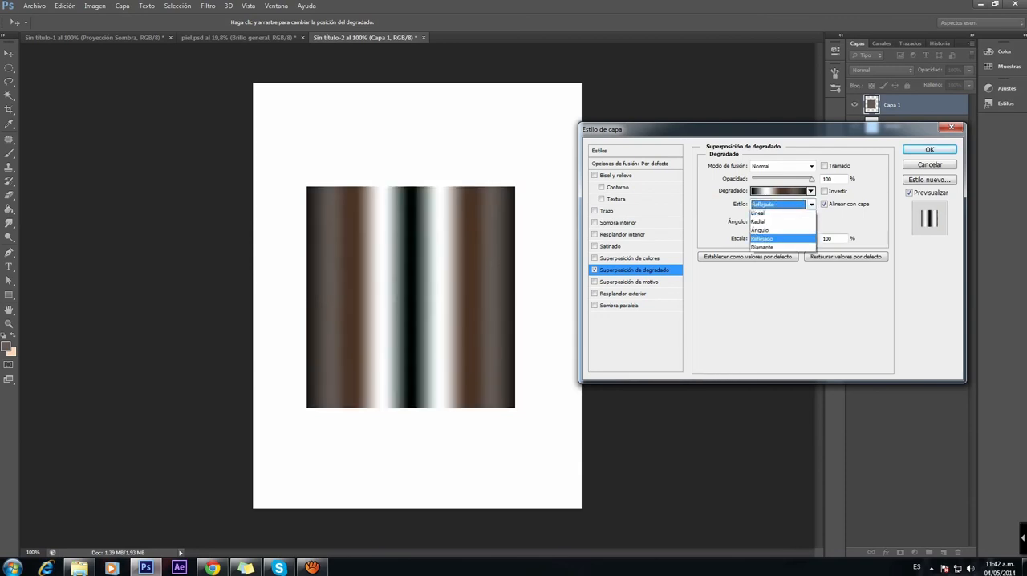
left_click(762, 247)
left_click(811, 203)
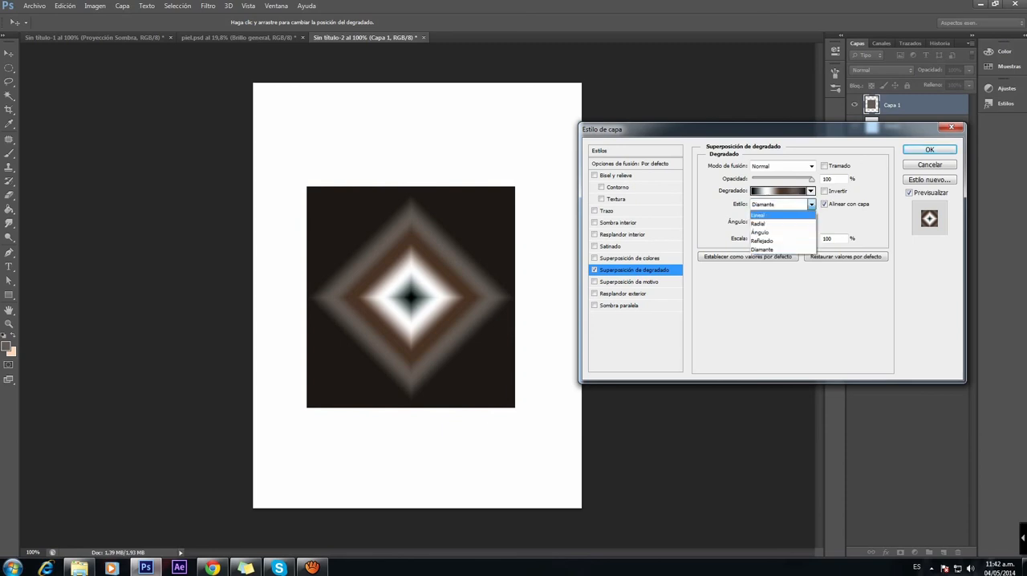
left_click(758, 215)
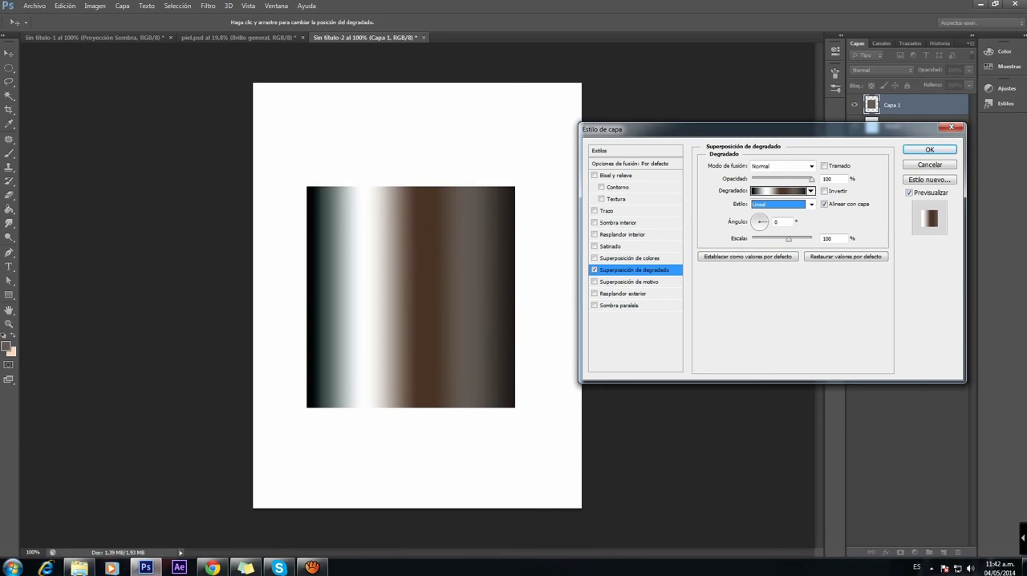
Step: Darken the gradient's middle brown stop to #30241b and apply the layer style to Capa 1
left_click(779, 190)
left_click(757, 327)
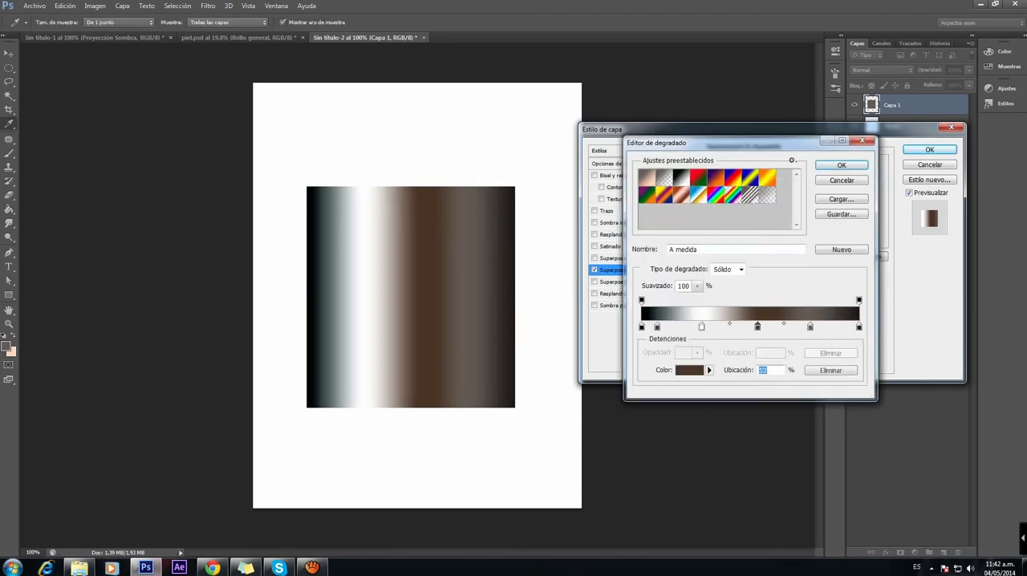
left_click(689, 369)
mouse_move(623, 309)
left_mouse_down()
mouse_move(619, 324)
mouse_move(629, 321)
left_mouse_up()
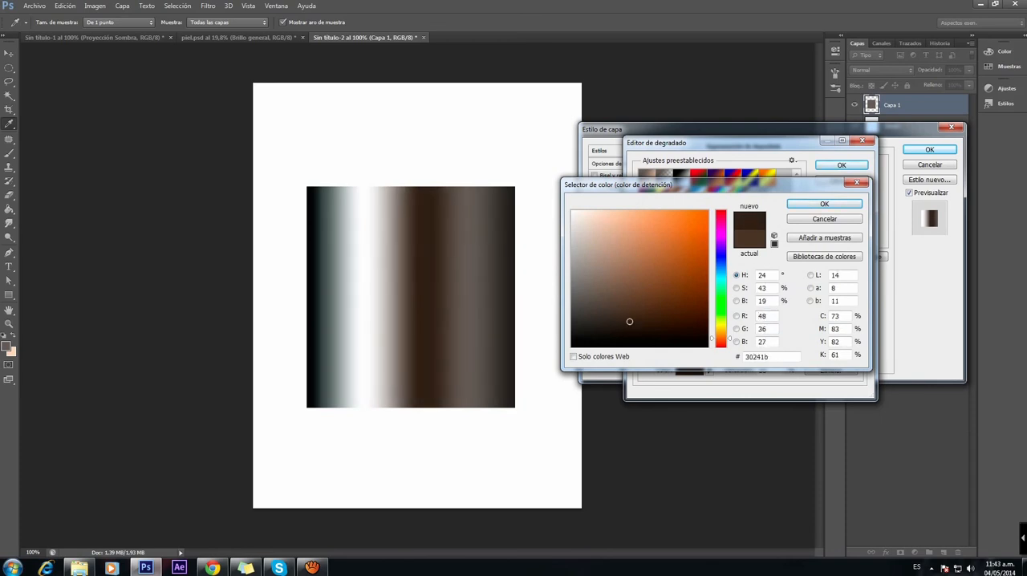
key("Return")
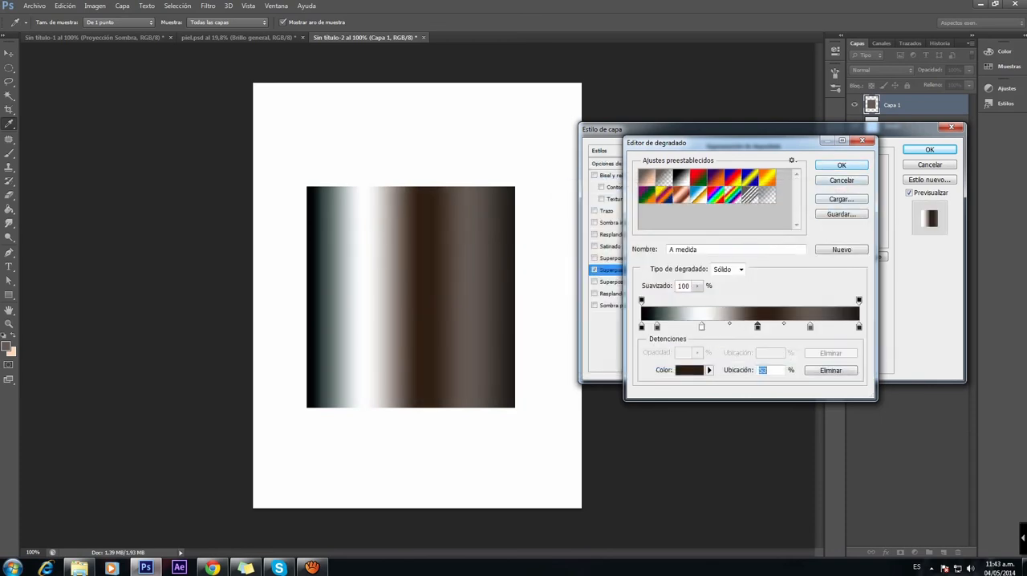
key("Return")
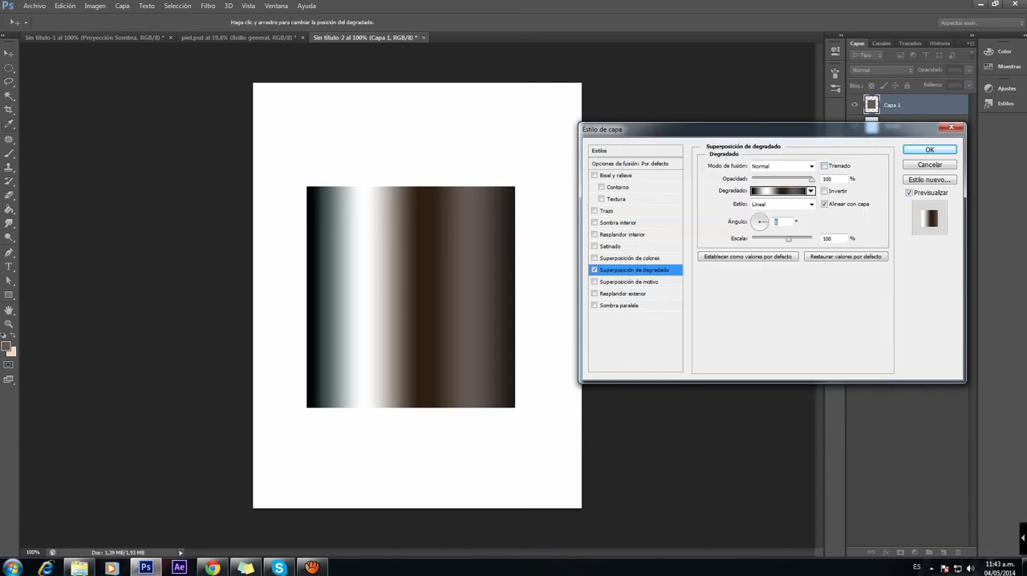
key("Return")
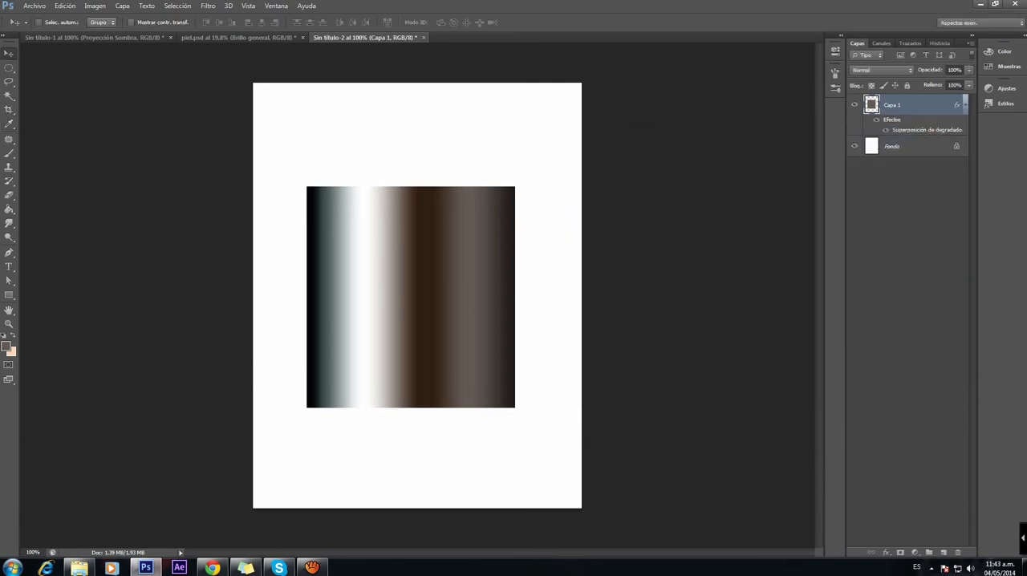
Step: Lower Capa 1's opacity to 83% and add a new empty layer above it
left_click(969, 70)
left_click_drag(967, 83, 960, 83)
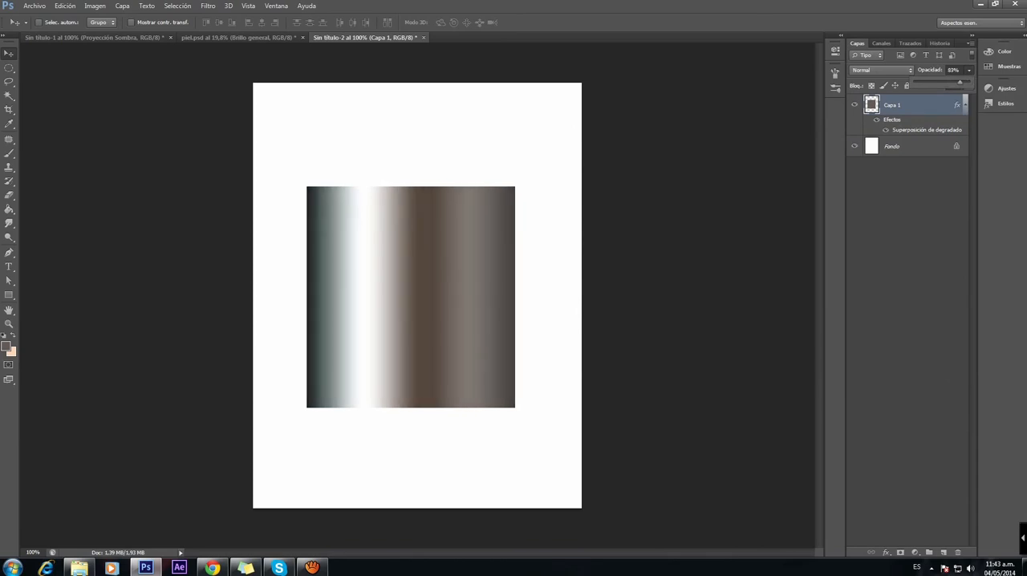
left_click(944, 552)
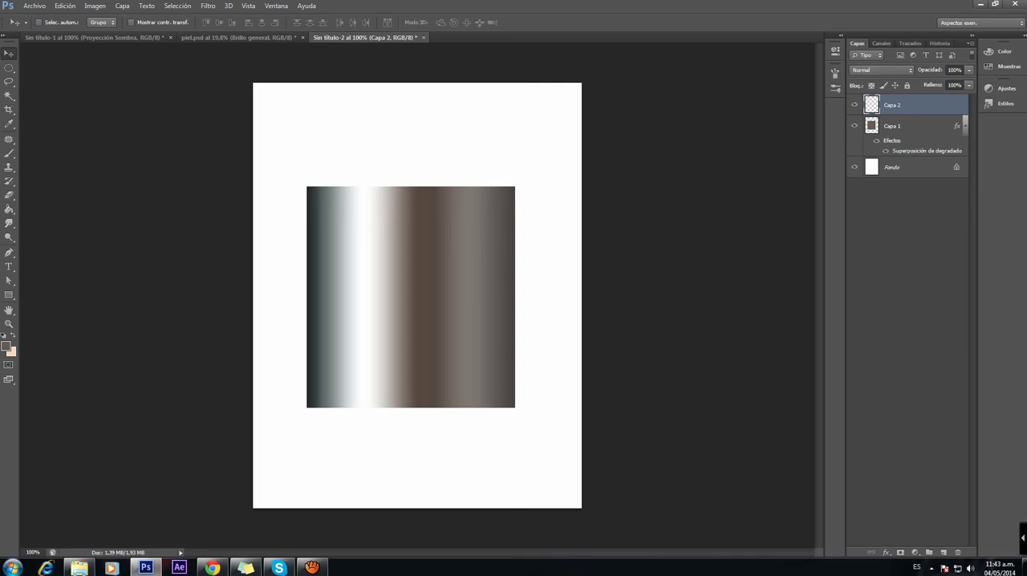
Step: Review Capa 1's blending options and gradient overlay settings in the layer style, leaving them as they are
left_click(914, 126)
left_click(915, 105)
left_click(915, 126)
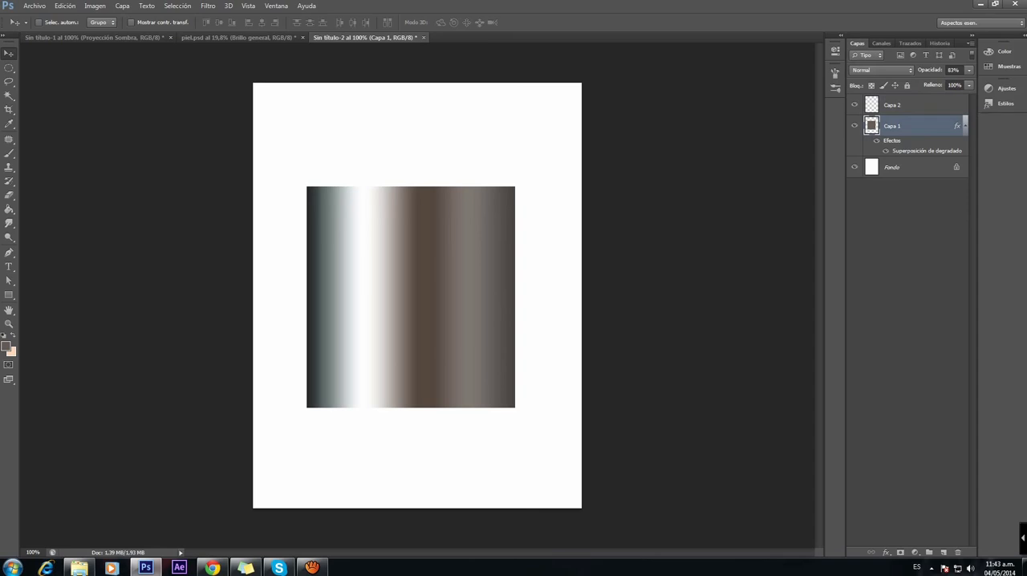
double_click(923, 126)
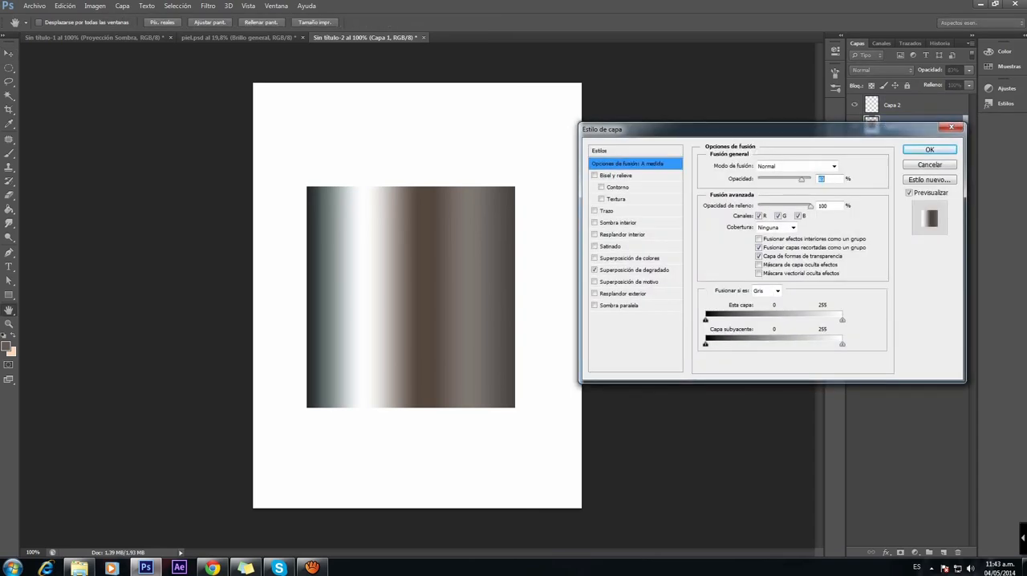
left_click(634, 270)
left_click(929, 151)
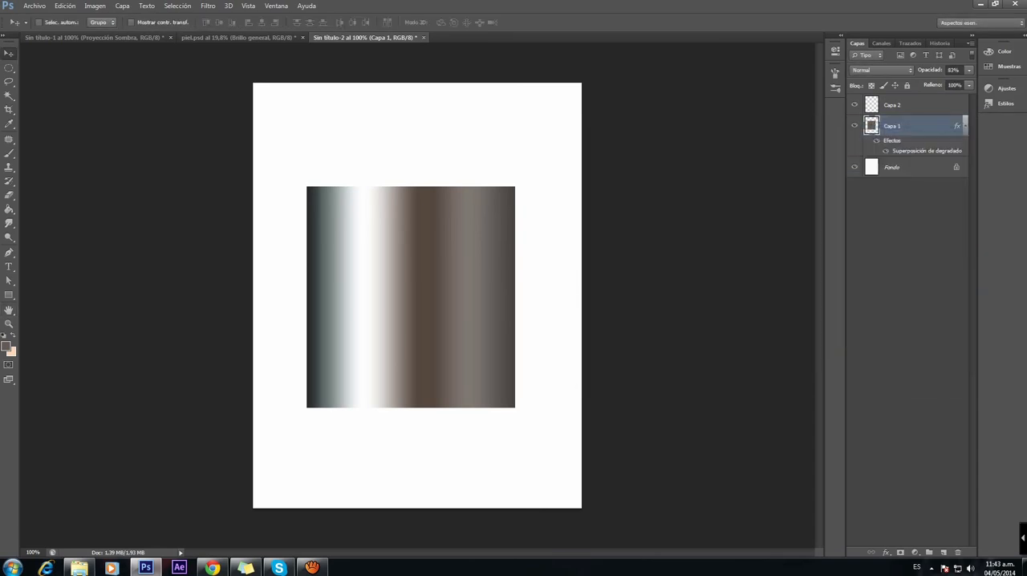
Step: Select Capa 2 and Capa 1 together and merge them into one layer
left_click(915, 106)
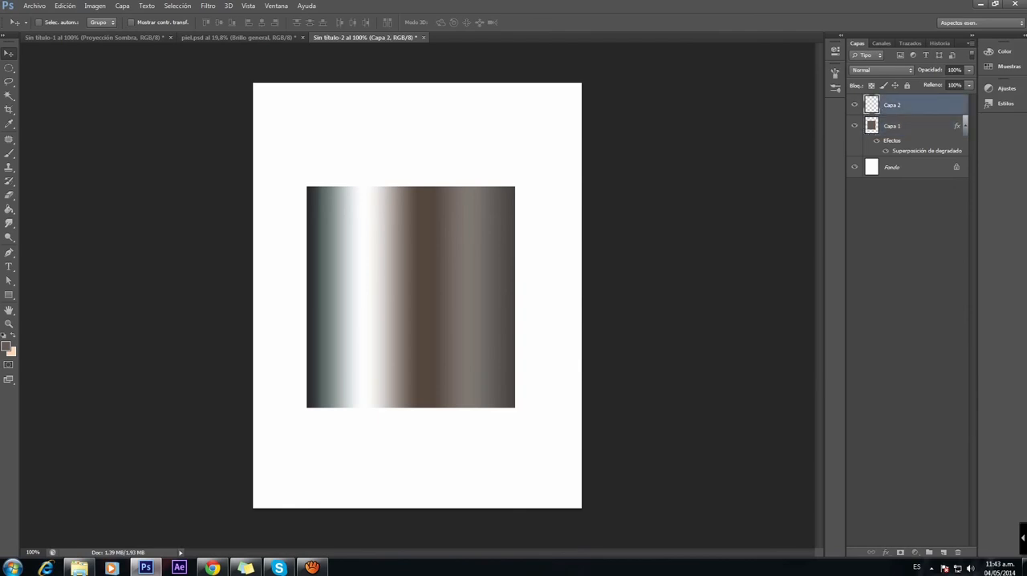
left_click(915, 126, "shift")
right_click(915, 126)
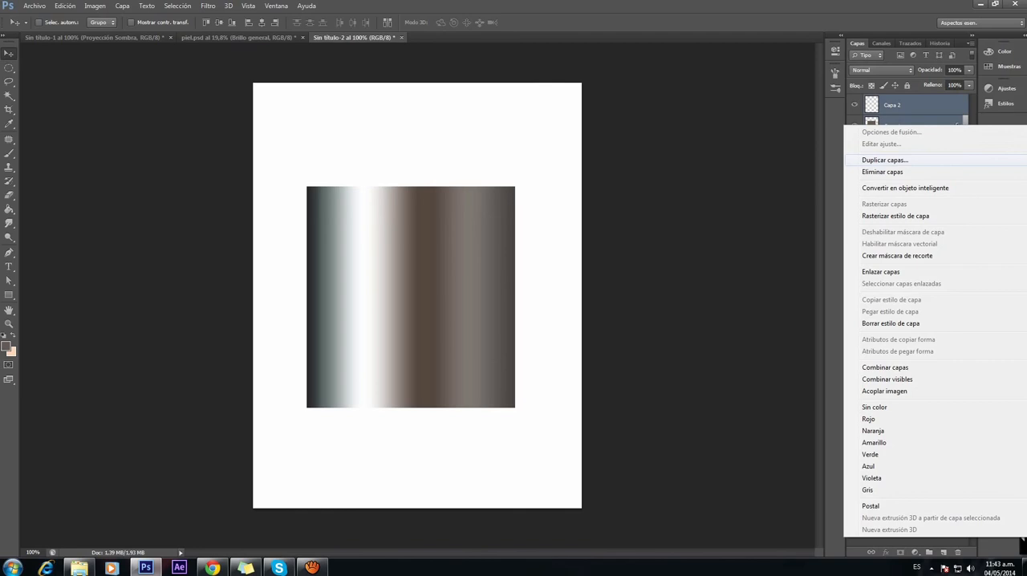
left_click(885, 367)
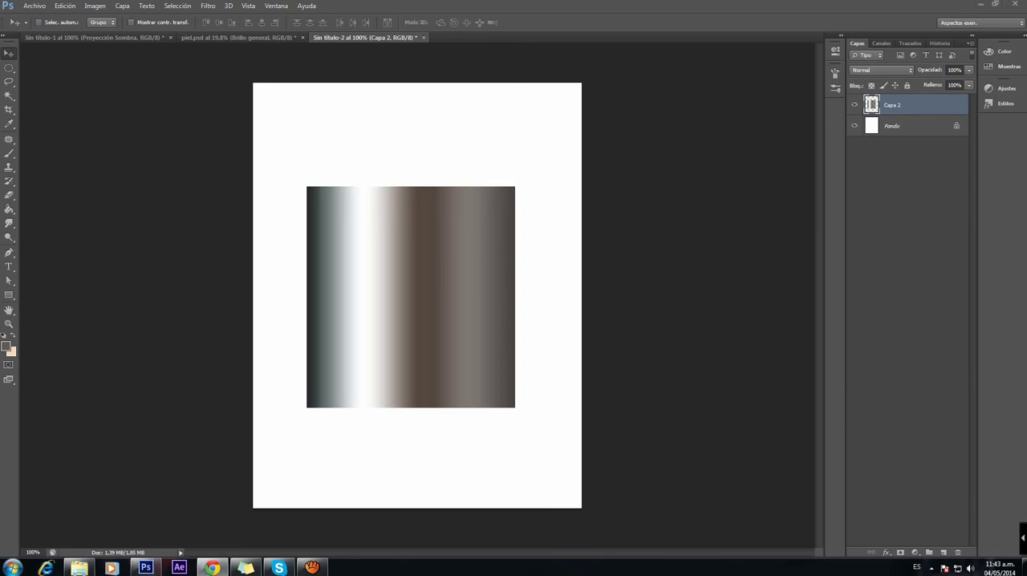
Step: Switch to Chrome and search Google Images for "paisaje"
left_click(212, 568)
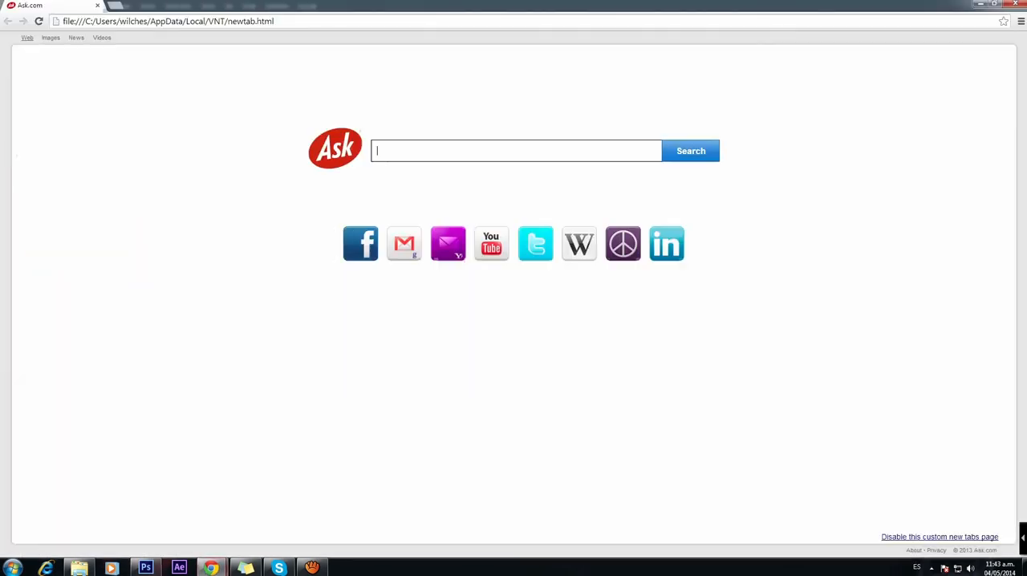
left_click(151, 21)
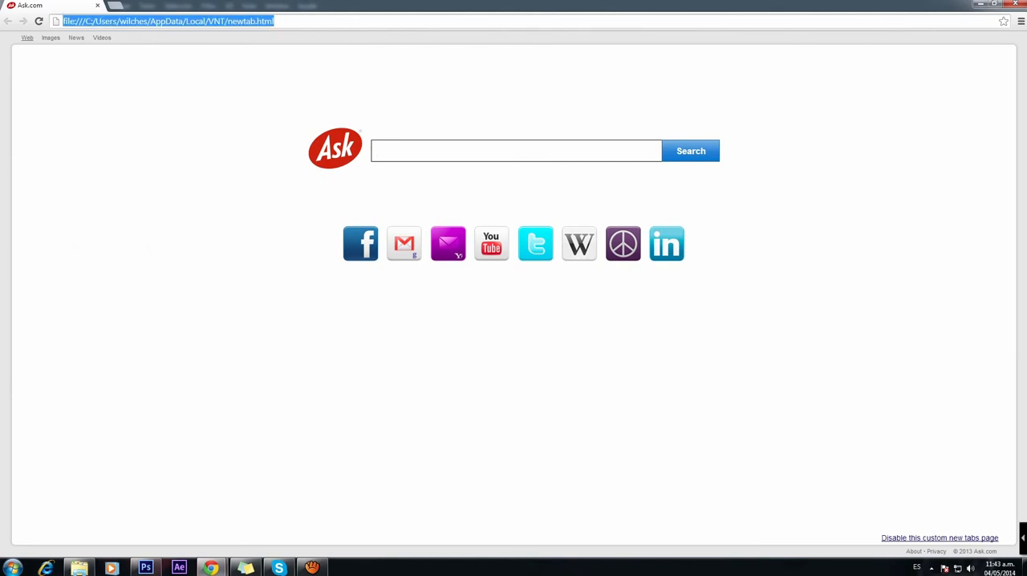
type("paisaje")
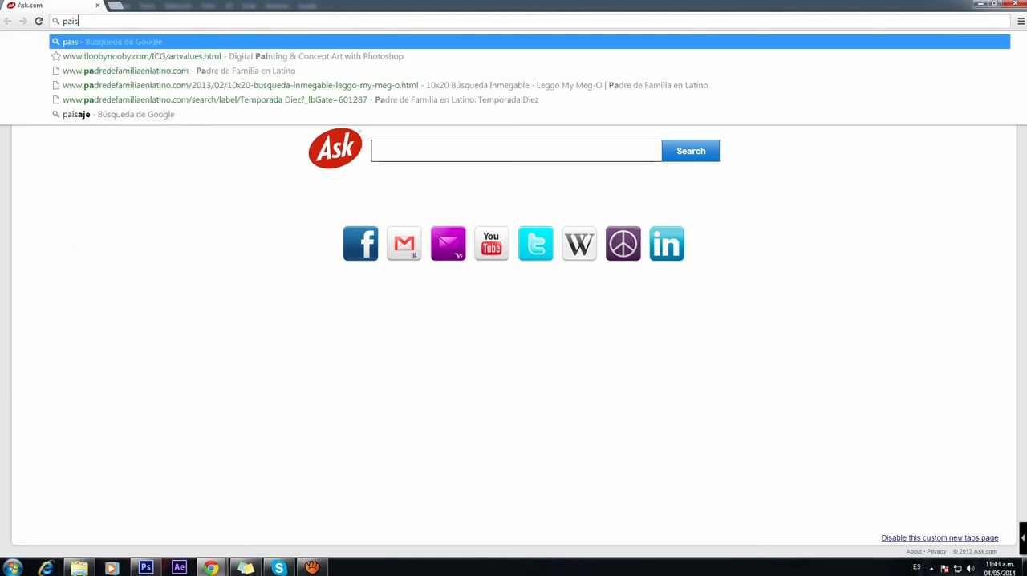
key("Return")
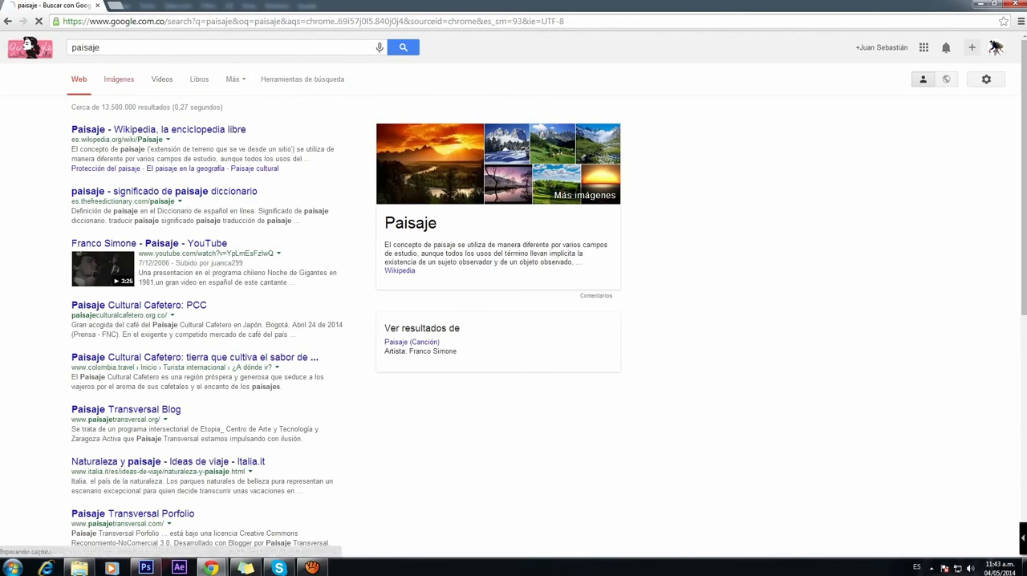
left_click(118, 78)
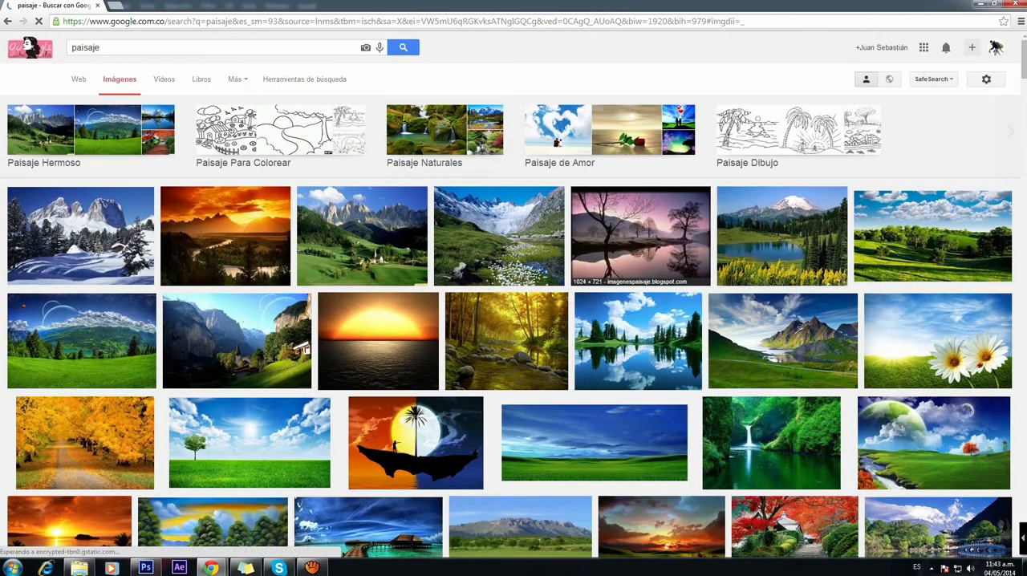
Step: Open the purple lake landscape with bare trees and save it to the desktop as "paisaje 10 (1)"
left_click(640, 235)
left_click(270, 247)
right_click(270, 247)
left_click(309, 254)
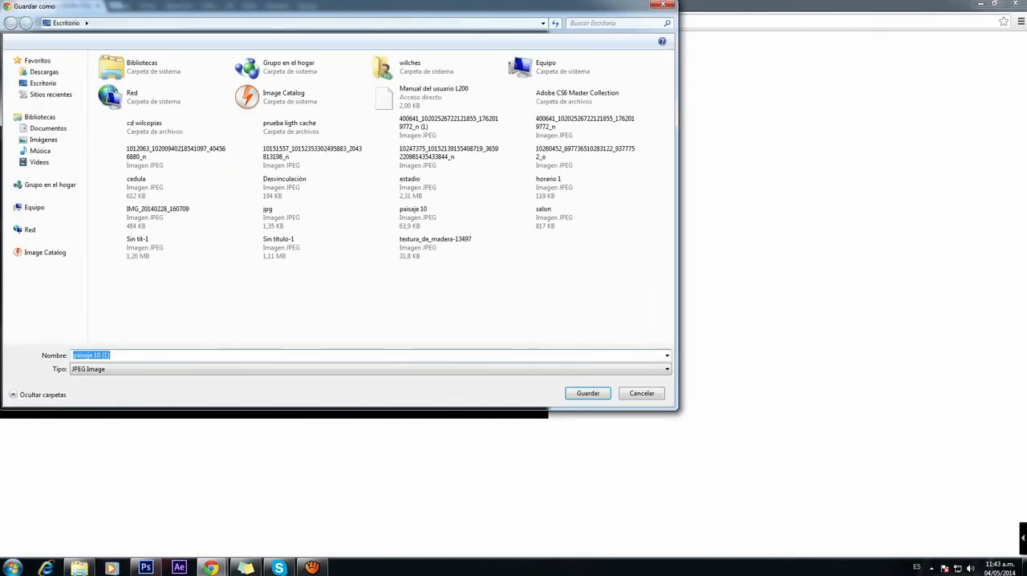
key("Return")
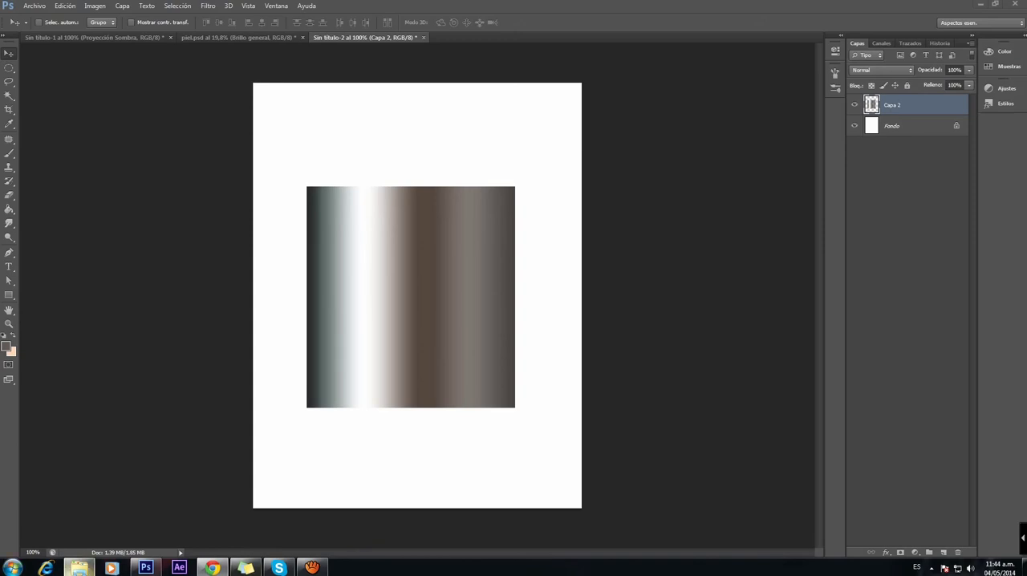
Step: Place the "paisaje 10" image from the desktop into the Sin título-2 document as a new layer above Capa 2
left_click(78, 568)
left_click(54, 236)
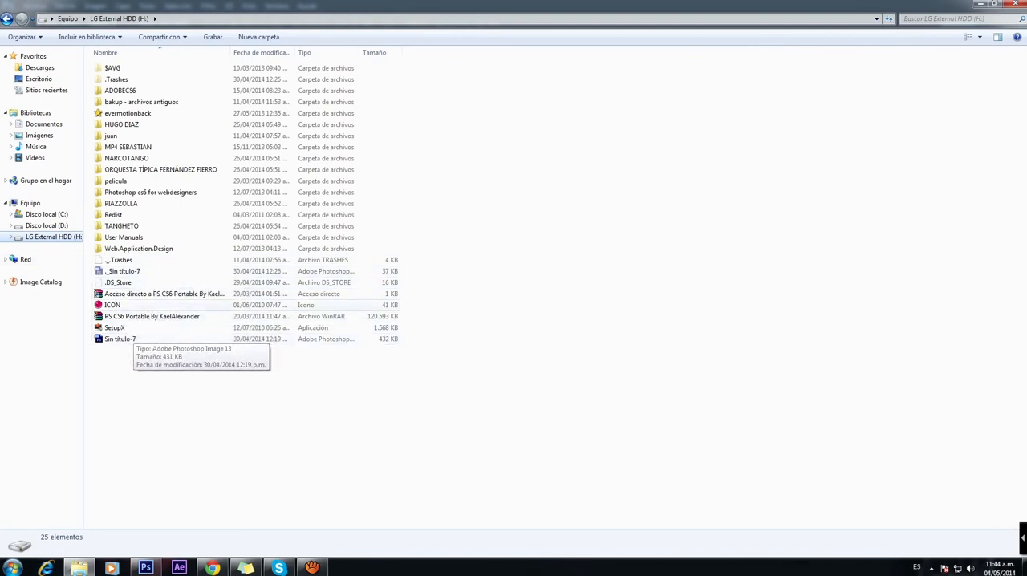
left_click(38, 79)
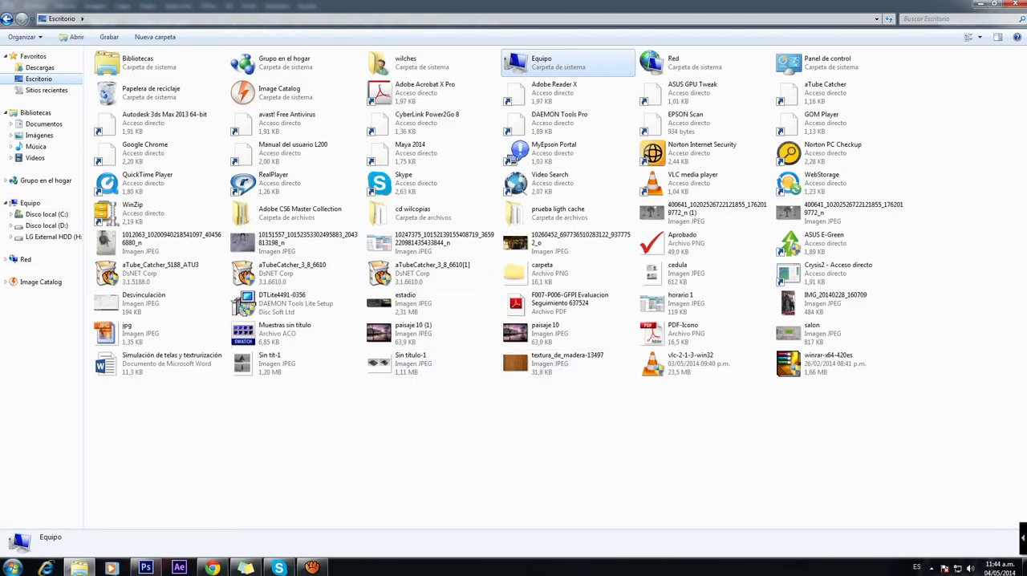
left_click_drag(515, 333, 417, 295)
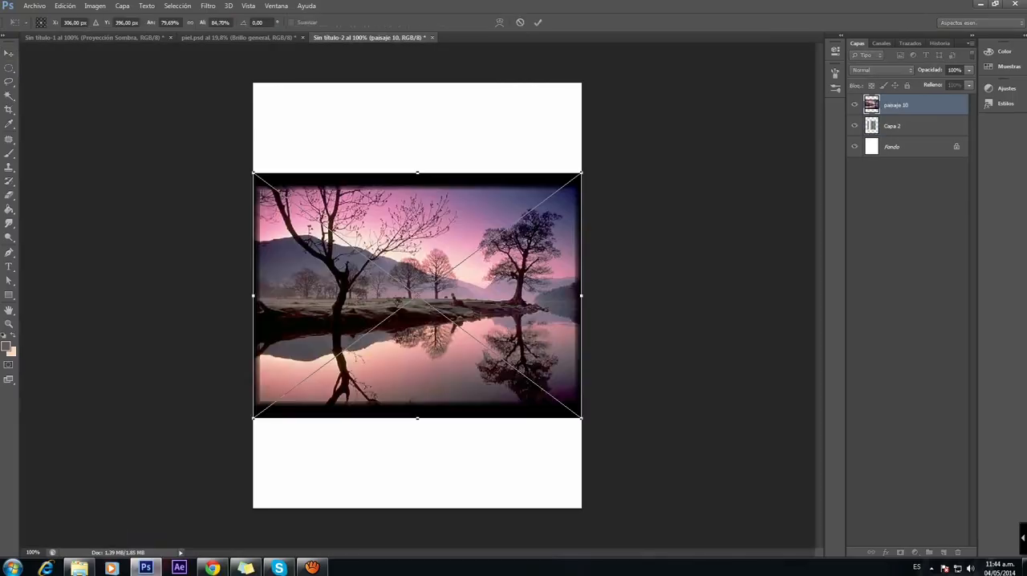
left_click(9, 53)
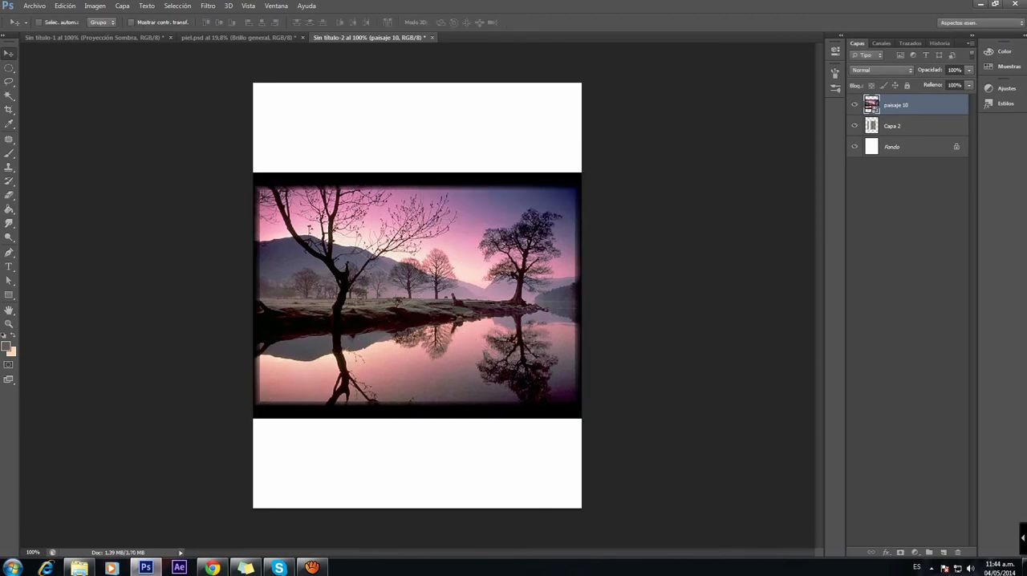
Step: Scale the landscape down to about 66% width and stretch its height so it covers the gradient rectangle
key("ctrl+t")
left_click_drag(582, 417, 526, 378)
mouse_move(477, 355)
left_mouse_down()
mouse_move(492, 368)
mouse_move(490, 354)
left_mouse_up()
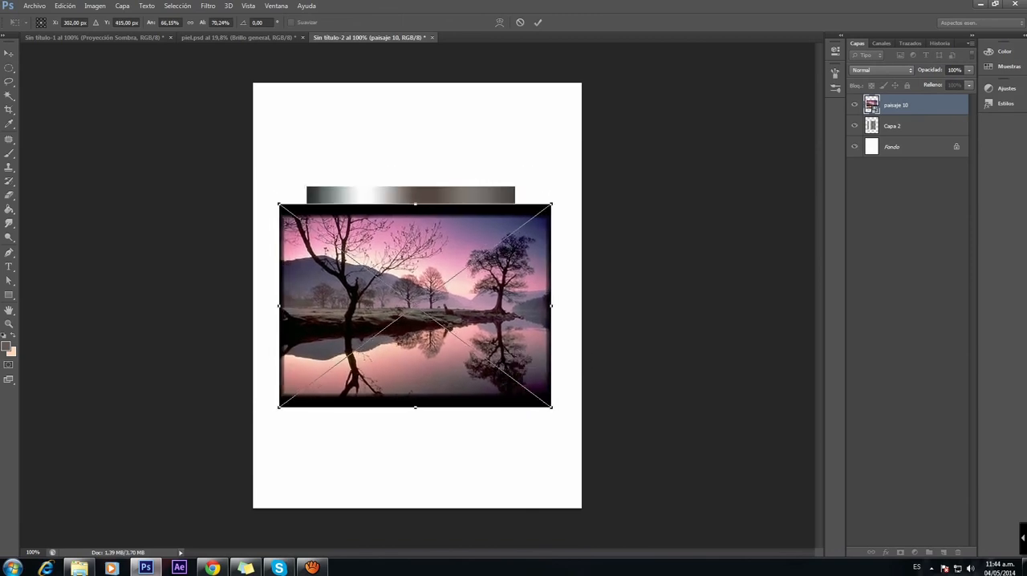
left_click_drag(551, 202, 551, 187)
key("Return")
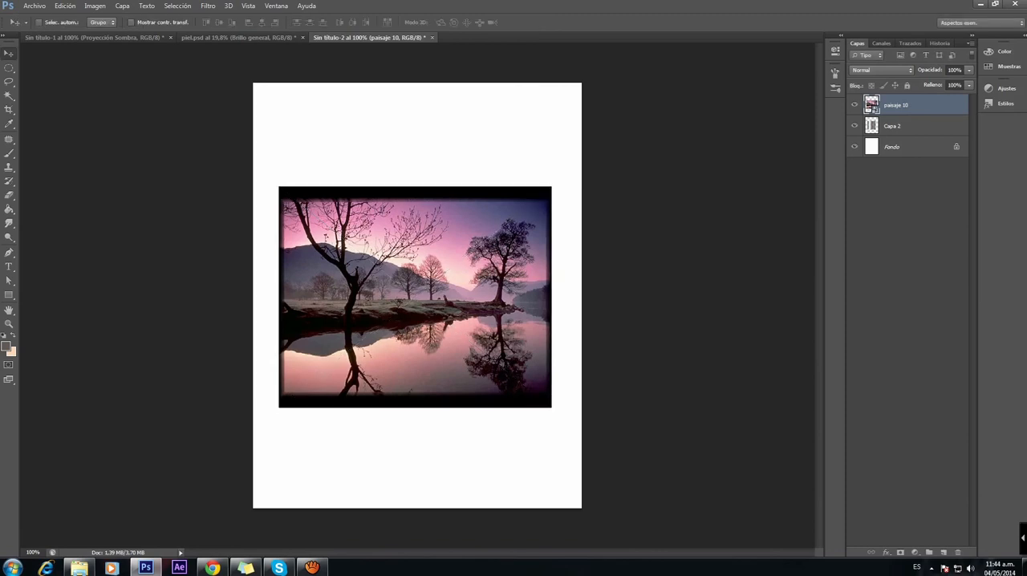
Step: Rasterize the paisaje 10 layer and clip it to Capa 2 with a clipping mask
right_click(923, 106)
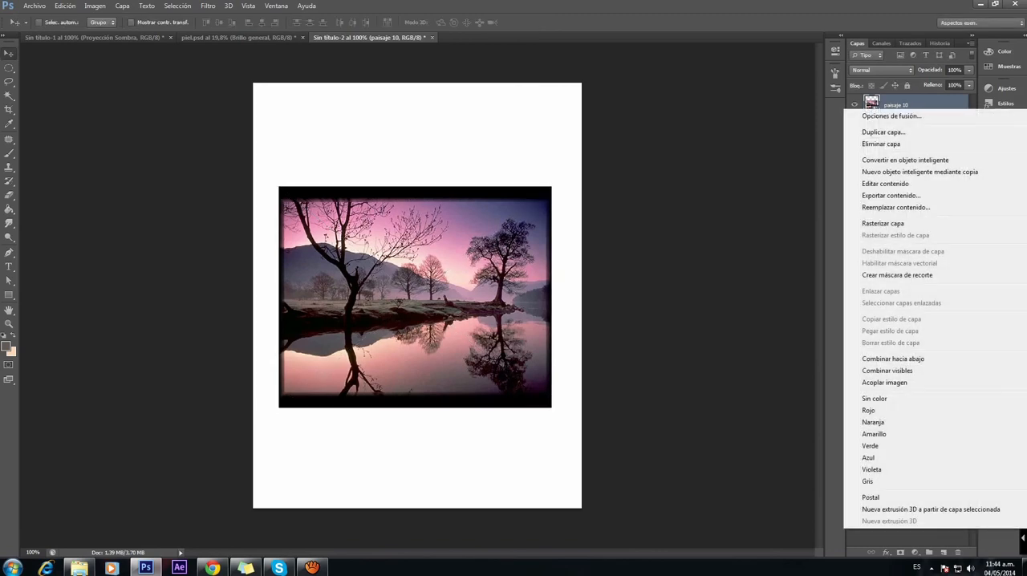
left_click(882, 223)
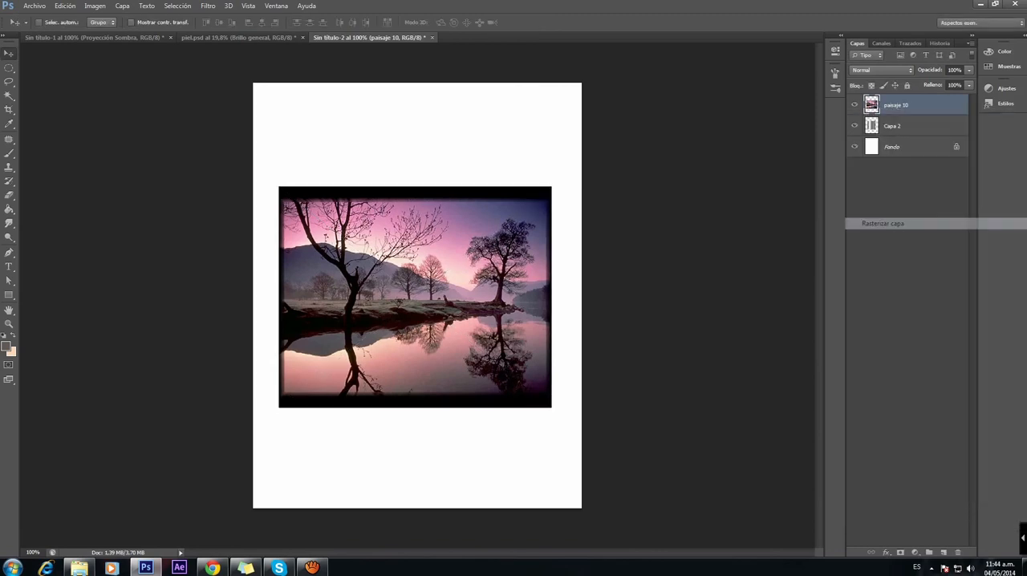
right_click(846, 106)
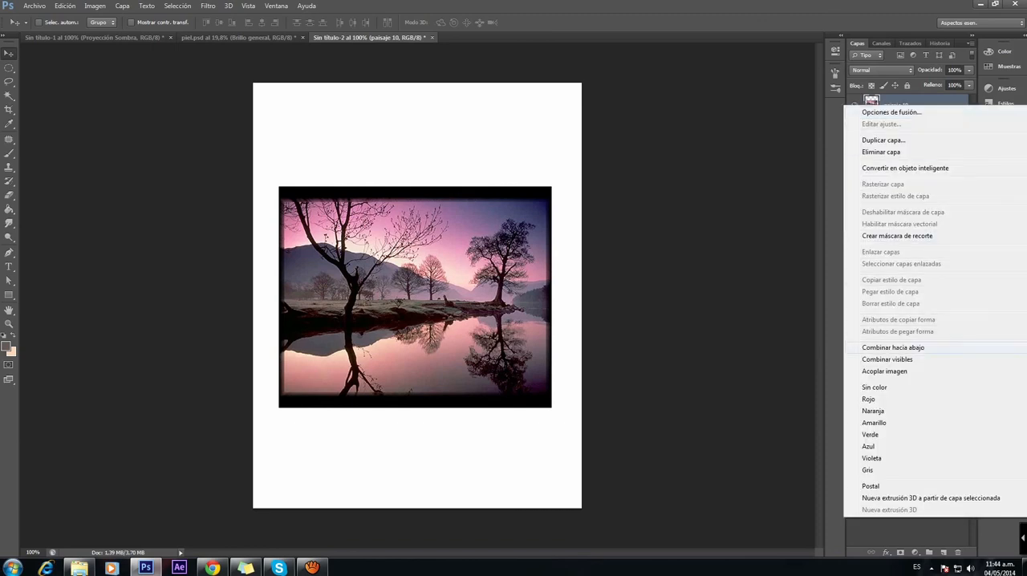
left_click(897, 236)
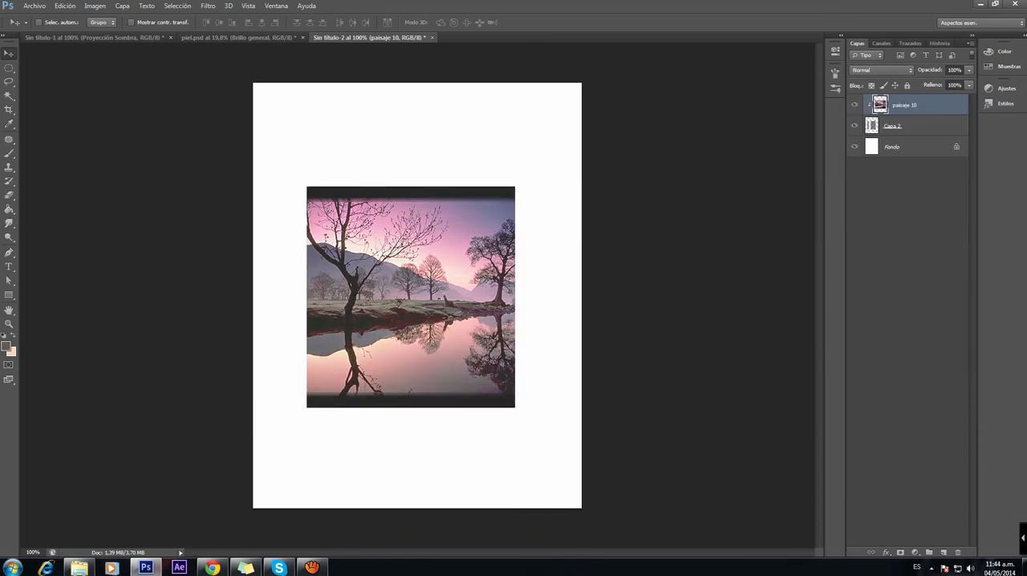
Step: Set the paisaje 10 layer's opacity to 33% and its blend mode to Multiplicar
left_click(968, 70)
left_click_drag(968, 83, 931, 82)
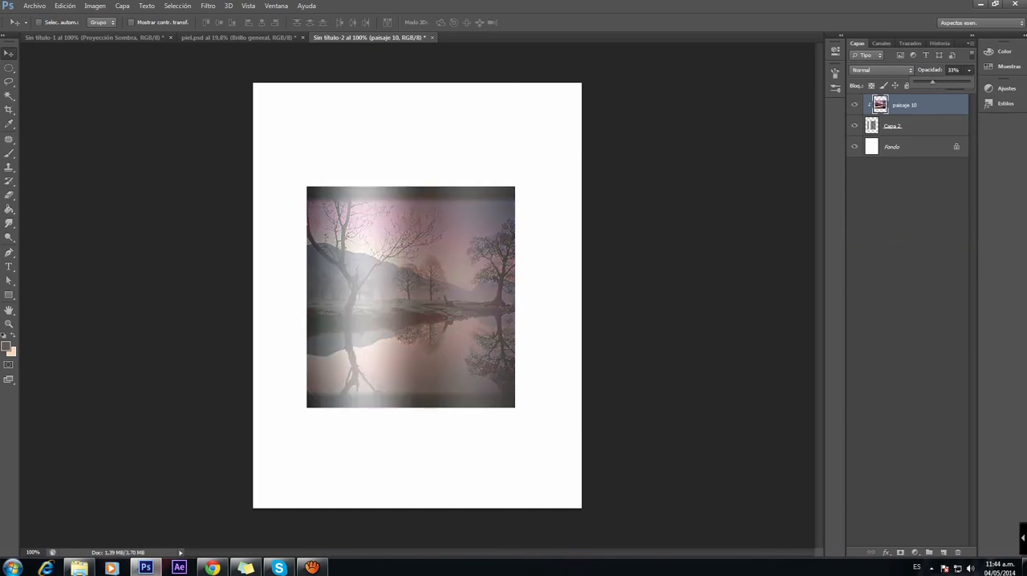
left_click(881, 70)
left_click(875, 117)
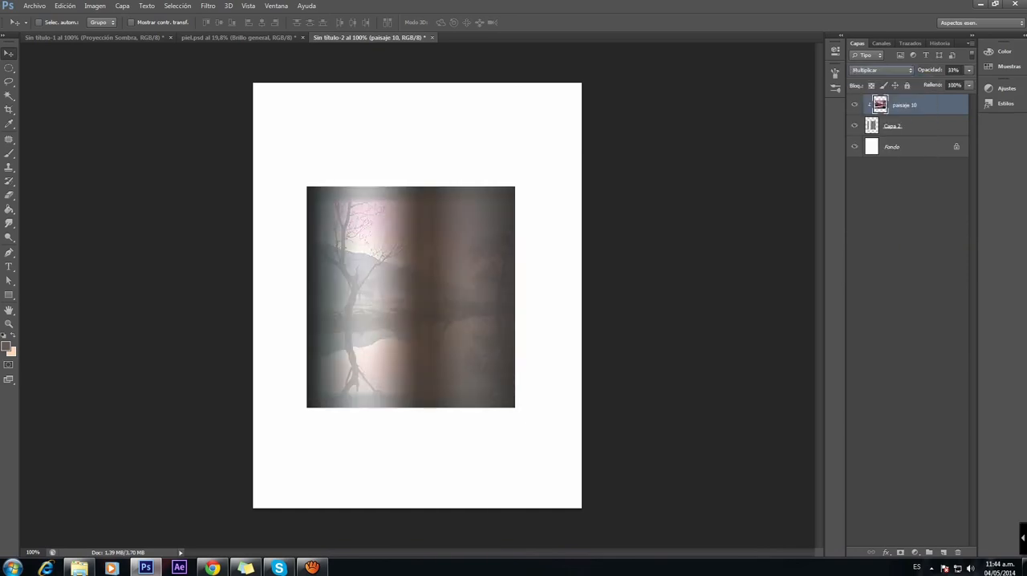
Step: Stretch the clipped landscape vertically past the rectangle's upper and lower edges so its black borders are hidden
left_click(854, 105)
left_click(855, 105)
key("ctrl+t")
left_click_drag(415, 187, 415, 158)
left_click_drag(415, 407, 415, 441)
key("Return")
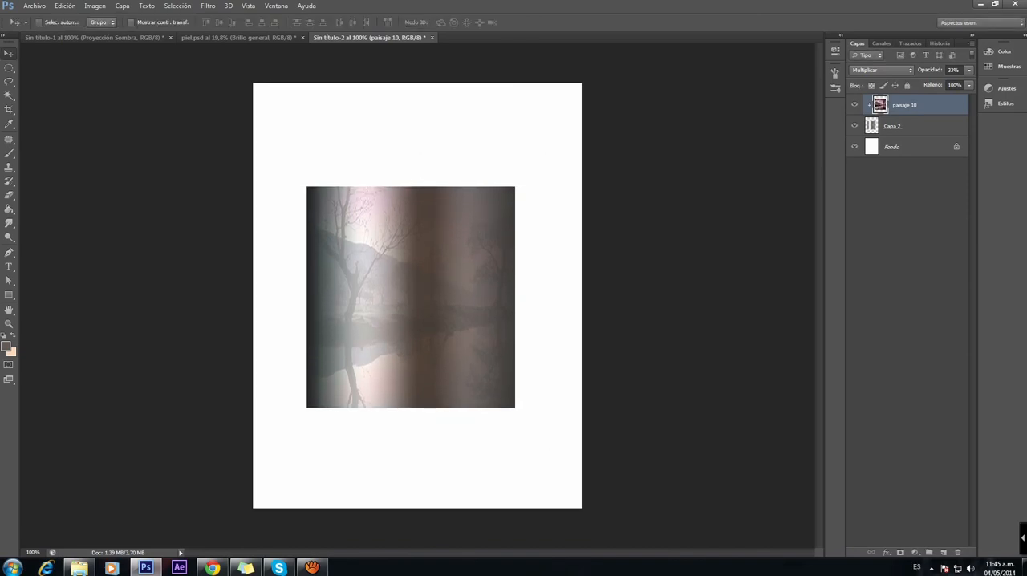
Step: Change the paisaje 10 layer's blend mode to Superponer
left_click(881, 70)
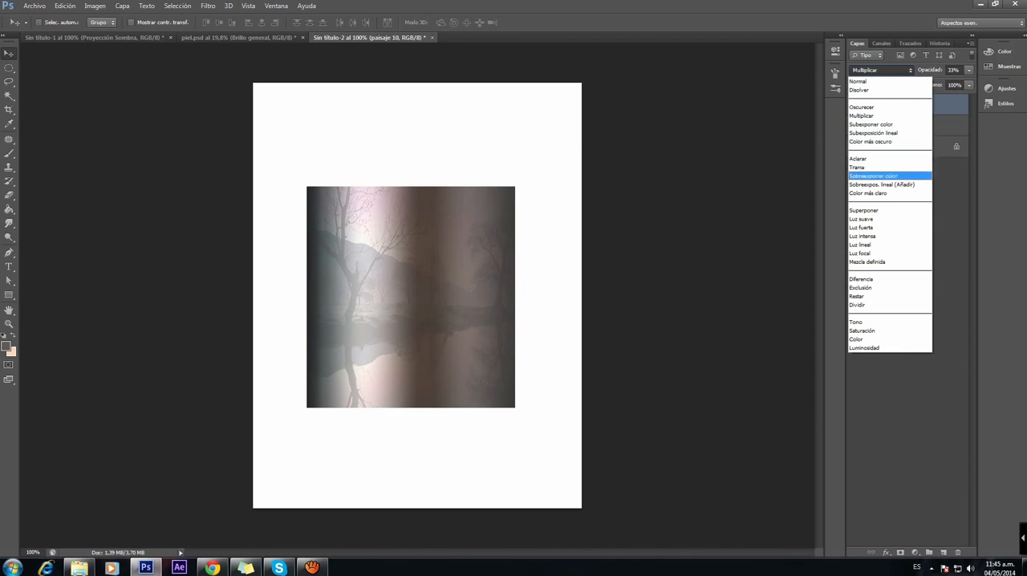
key("Down")
key("Down")
key("Down")
key("Return")
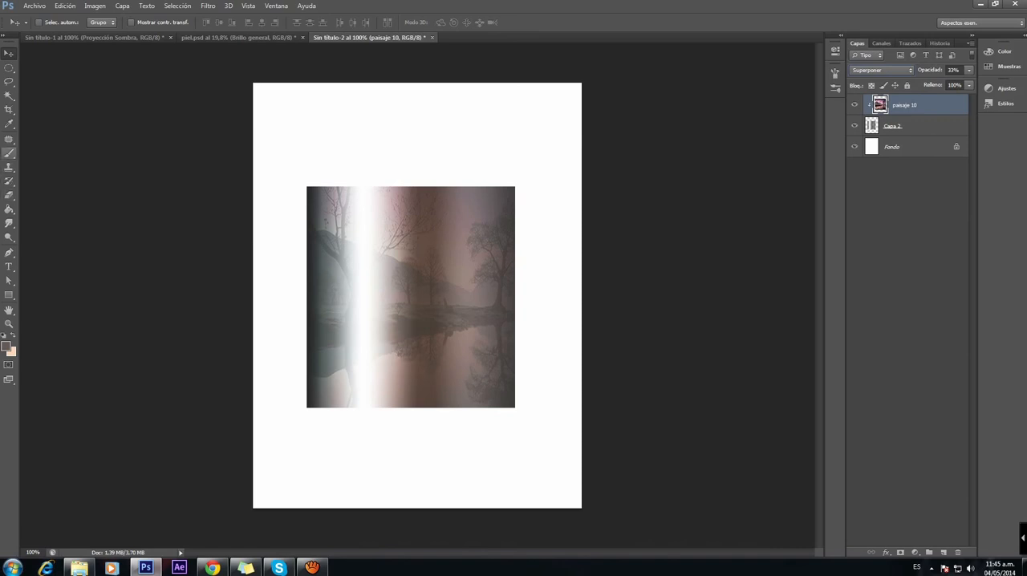
Step: Set the Eraser's opacity to 65% and soften the landscape's trees and reflections near the rectangle's sides
left_click(9, 153)
key("e")
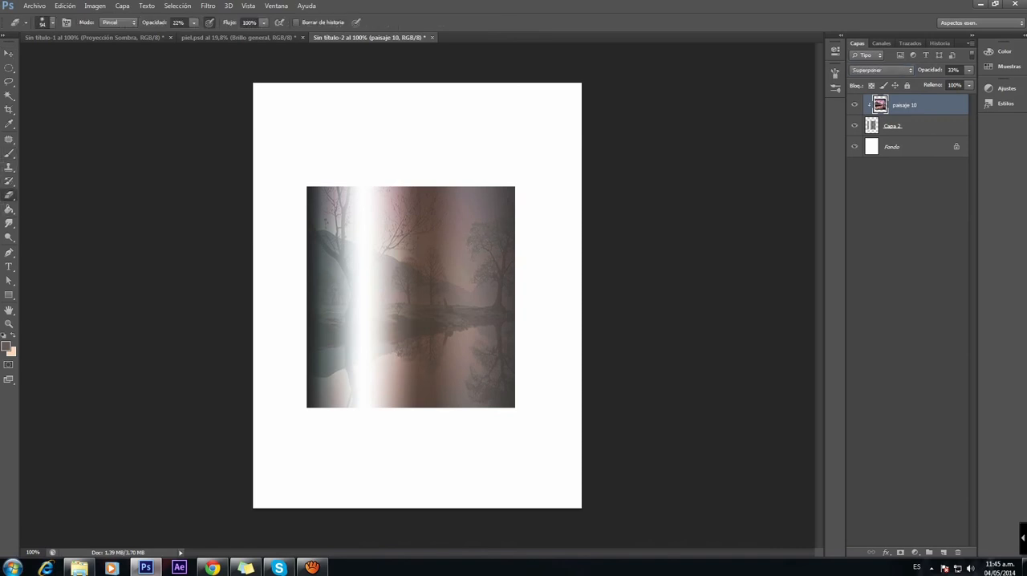
left_click(193, 23)
key("Return")
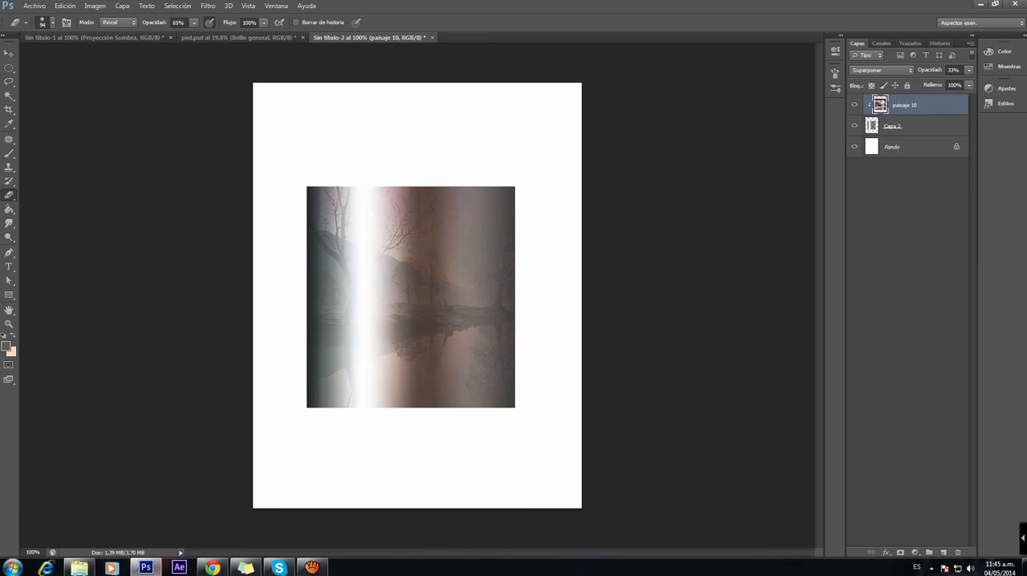
left_click(335, 255)
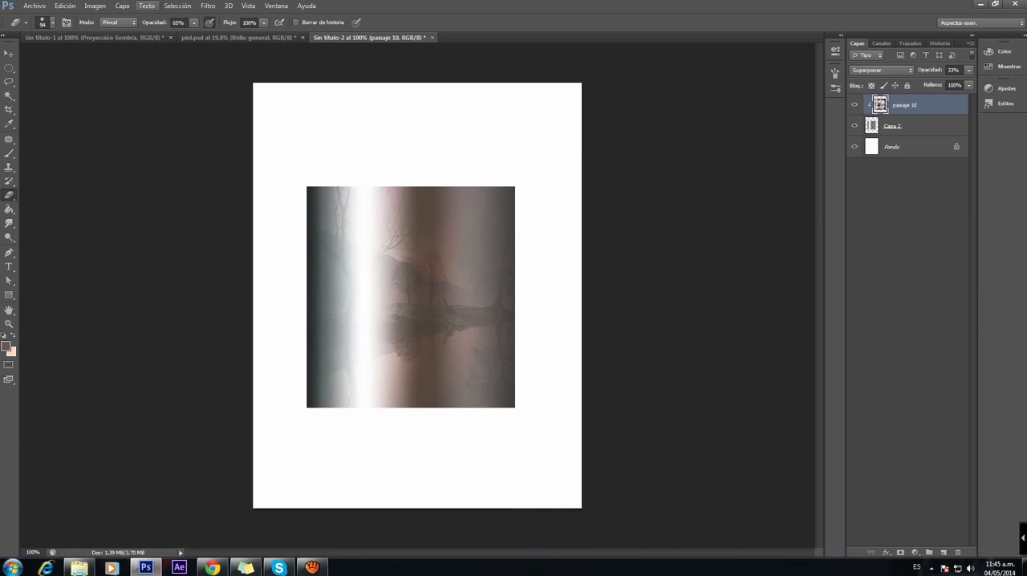
Step: Desaturate the paisaje 10 layer with a Tono/saturación adjustment, setting the saturation to about -83
left_click(95, 6)
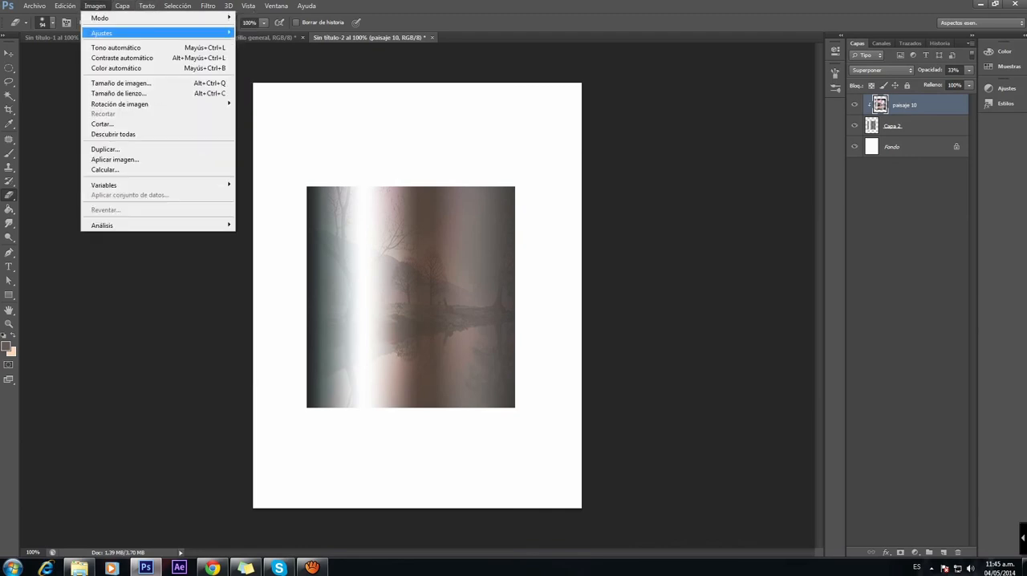
mouse_move(120, 33)
left_click(269, 88)
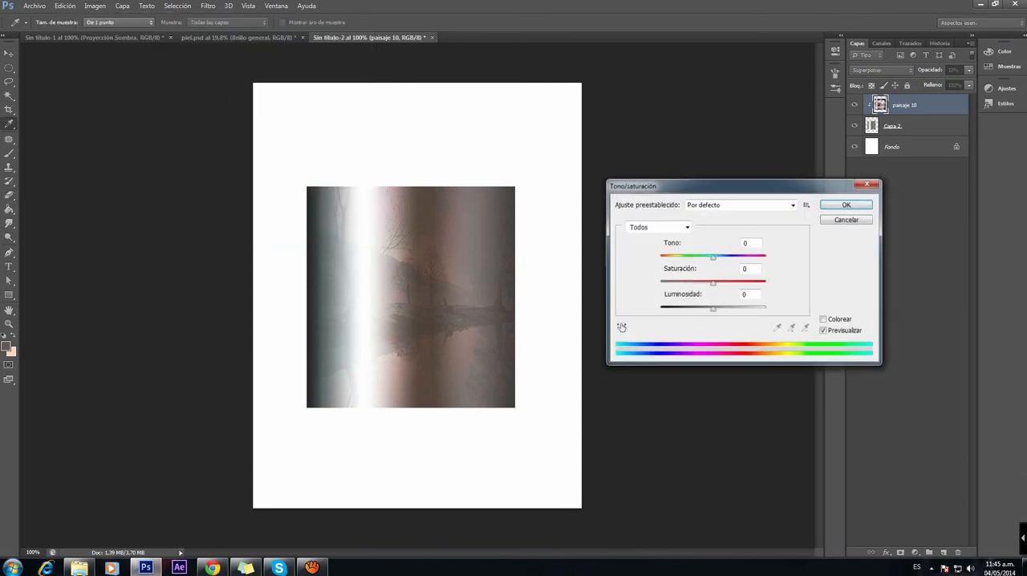
key("Up")
left_click_drag(714, 282, 669, 282)
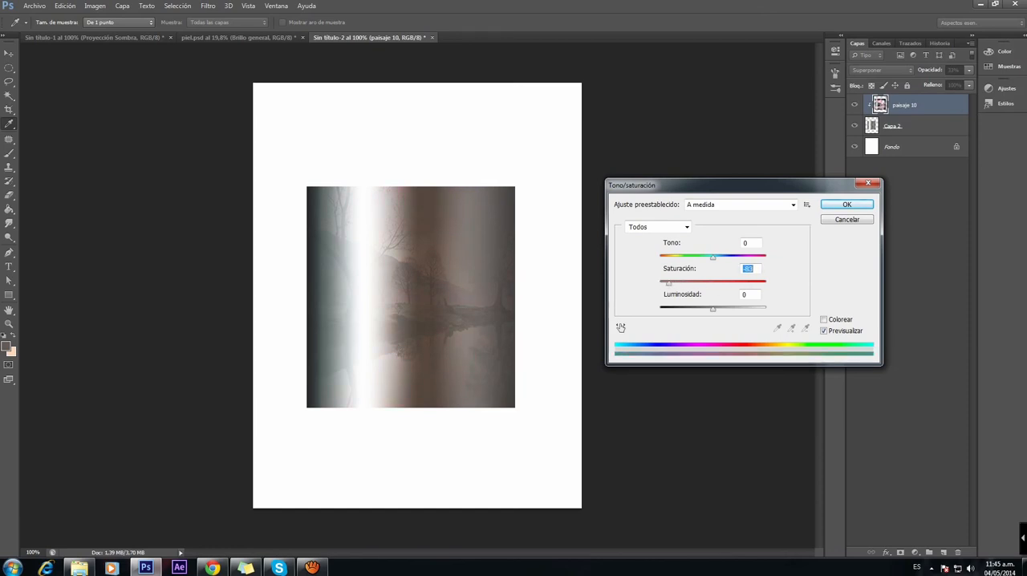
key("Return")
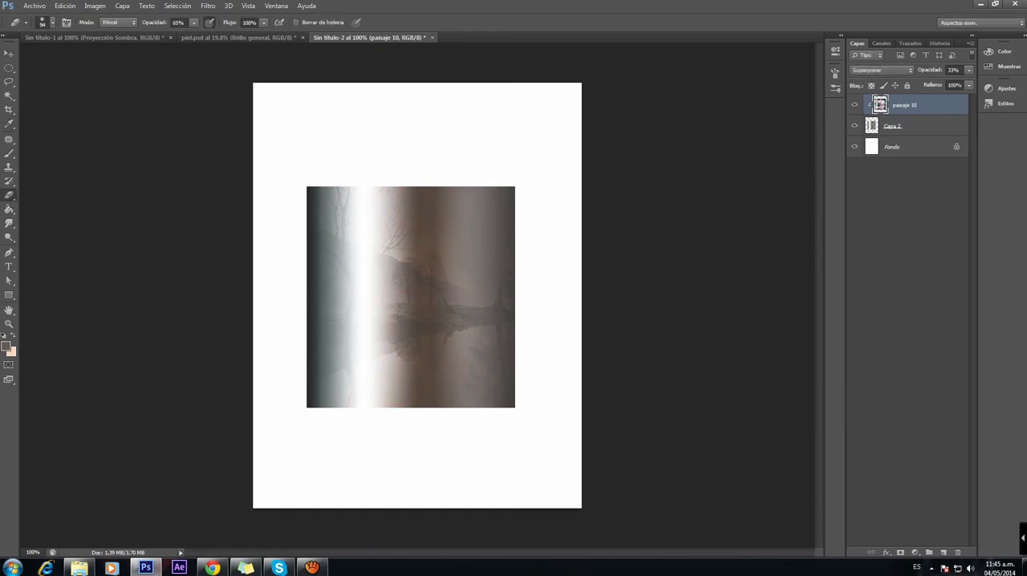